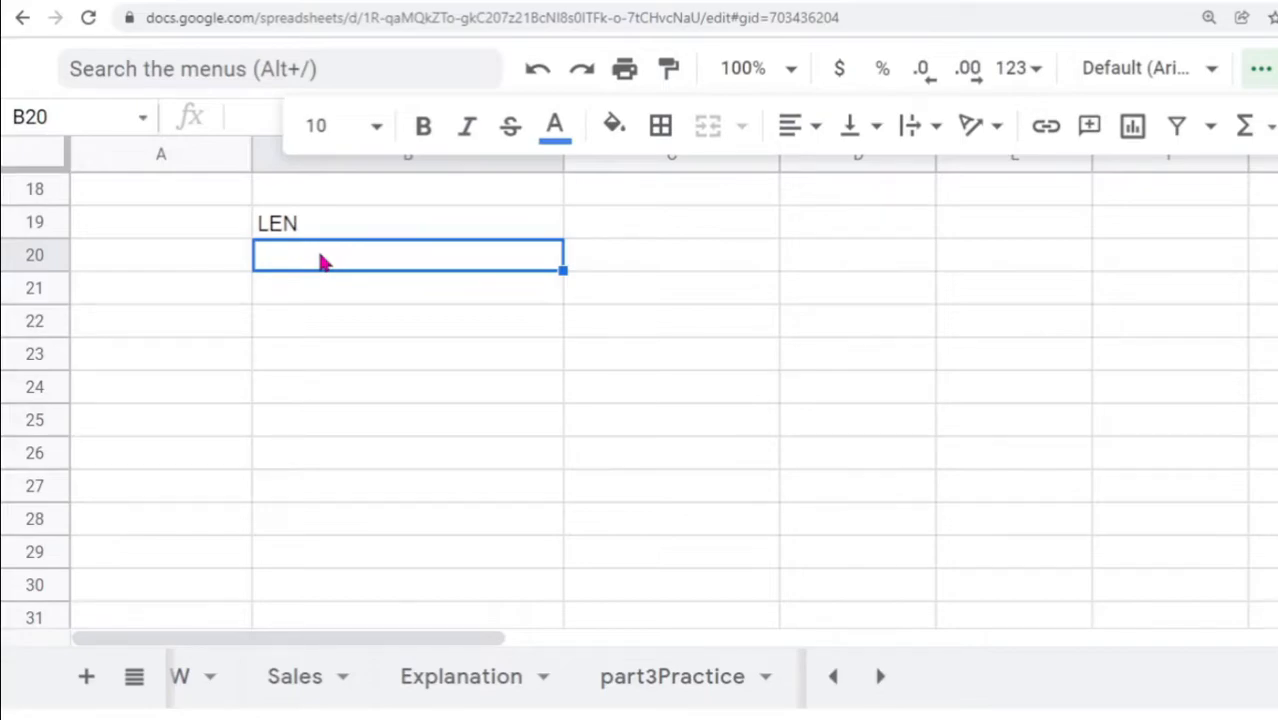
- Enter "a lazy dog" in B20 and count its characters in C20 with =len(B20)
type("a lazy dog")
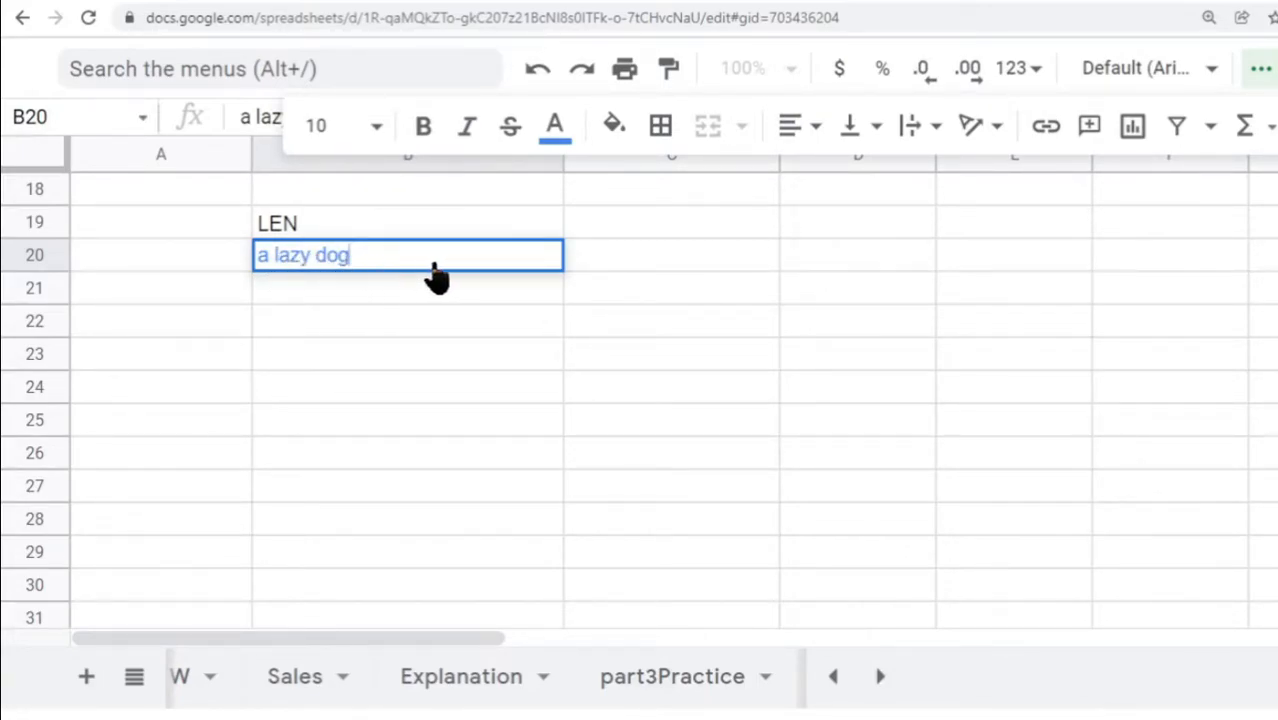
double_click(611, 262)
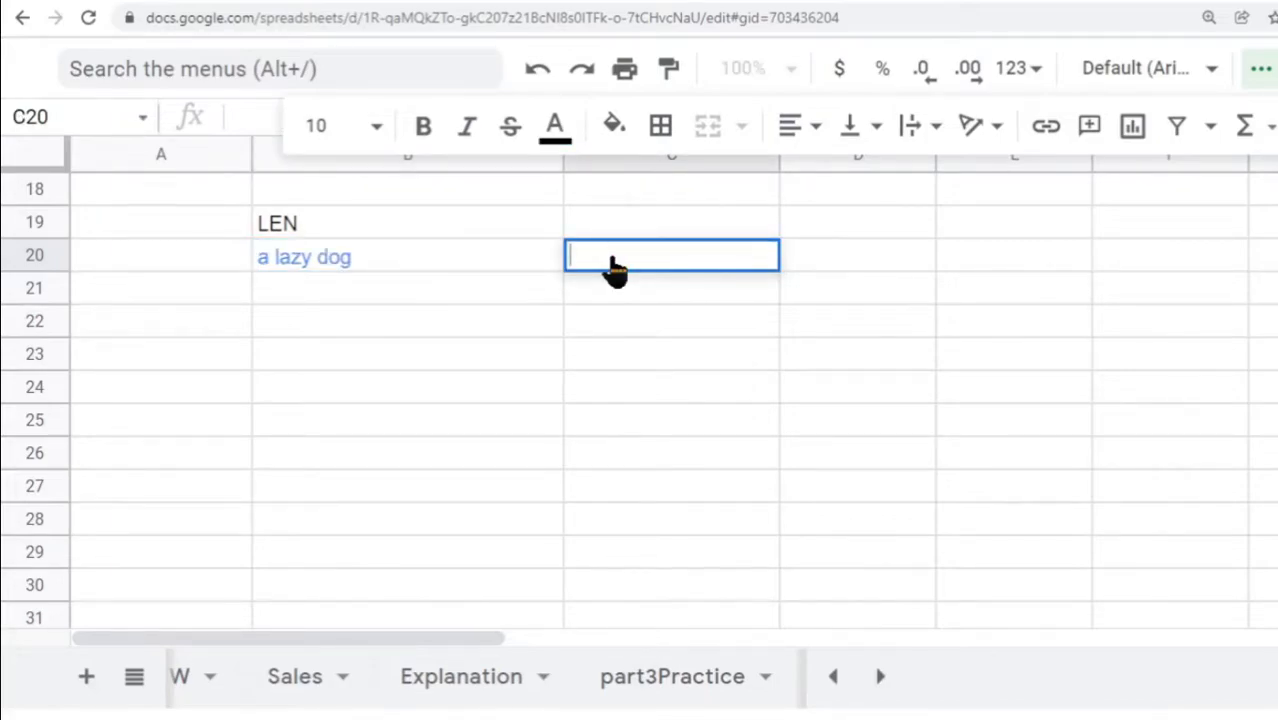
type("=len(")
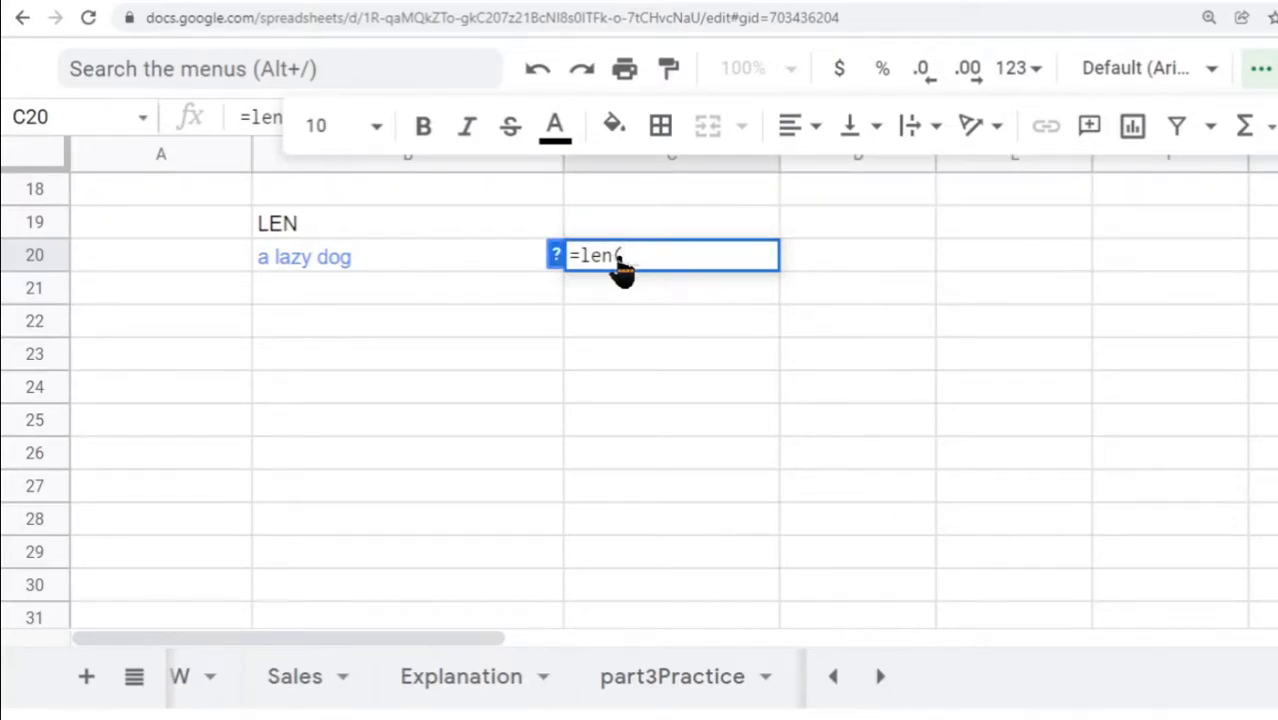
left_click(349, 264)
type(")")
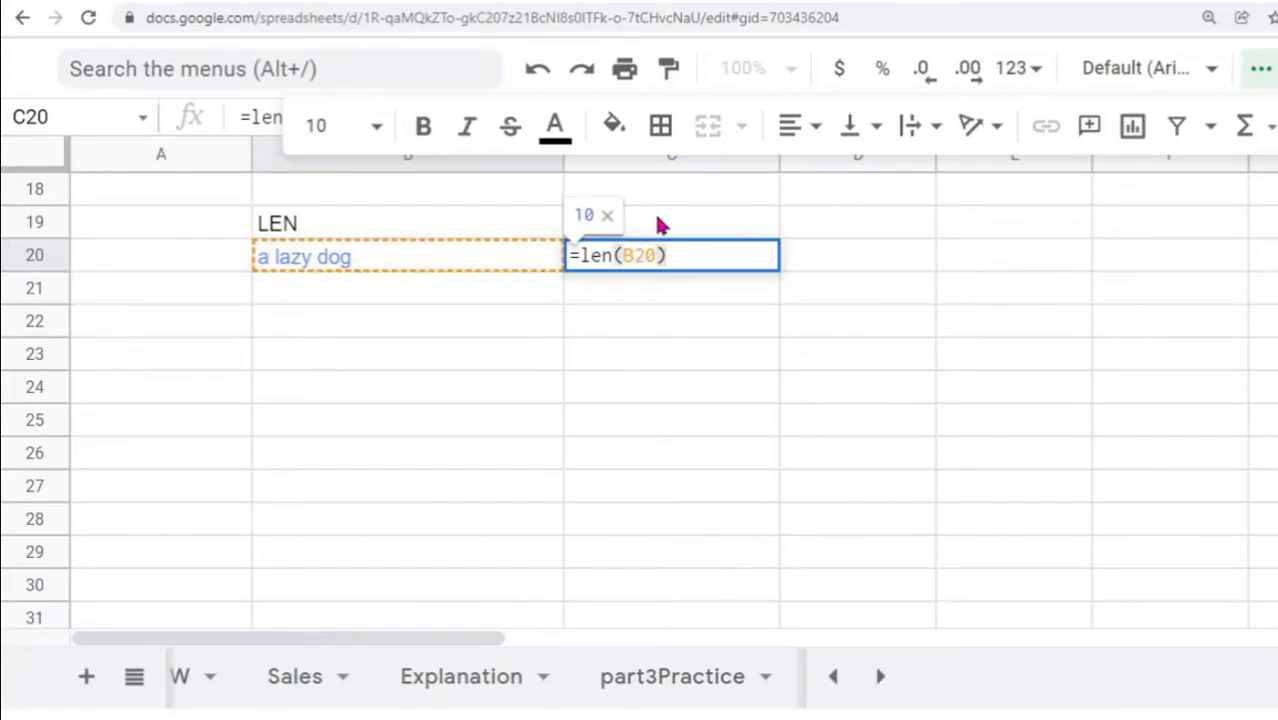
left_click(606, 215)
key("Return")
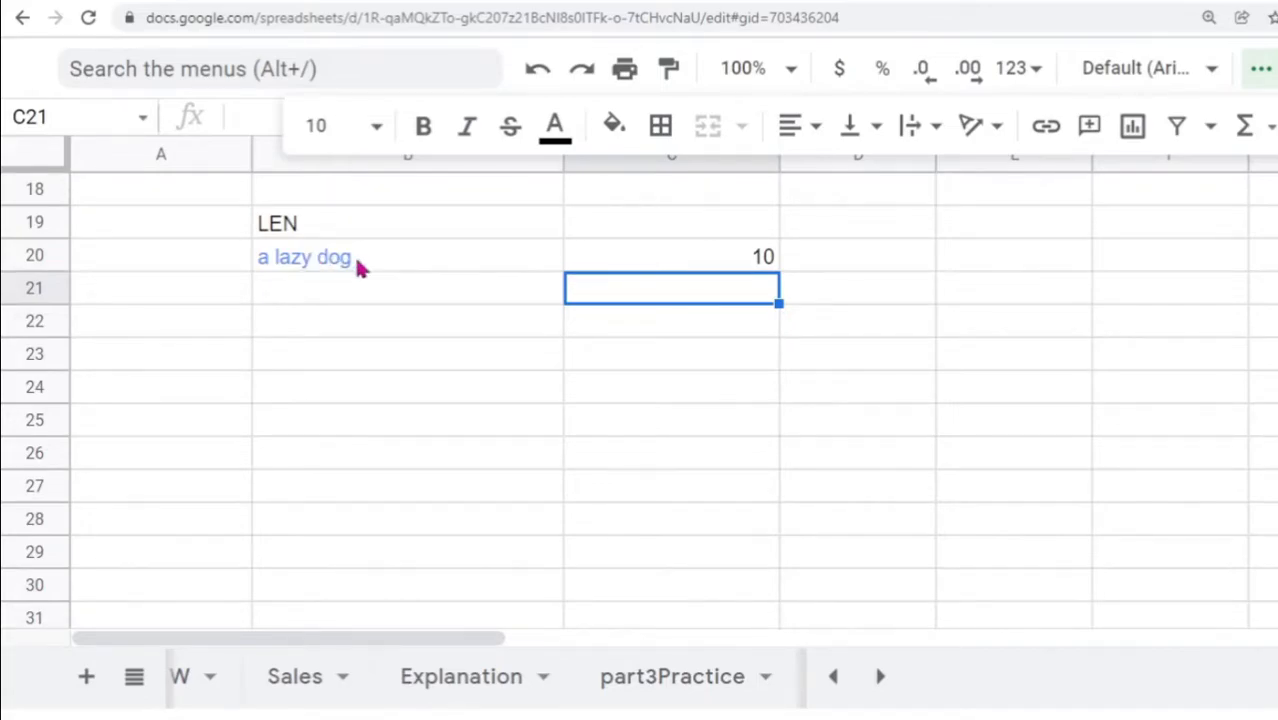
- Append five trailing spaces to the text in B20
left_click(311, 260)
double_click(311, 258)
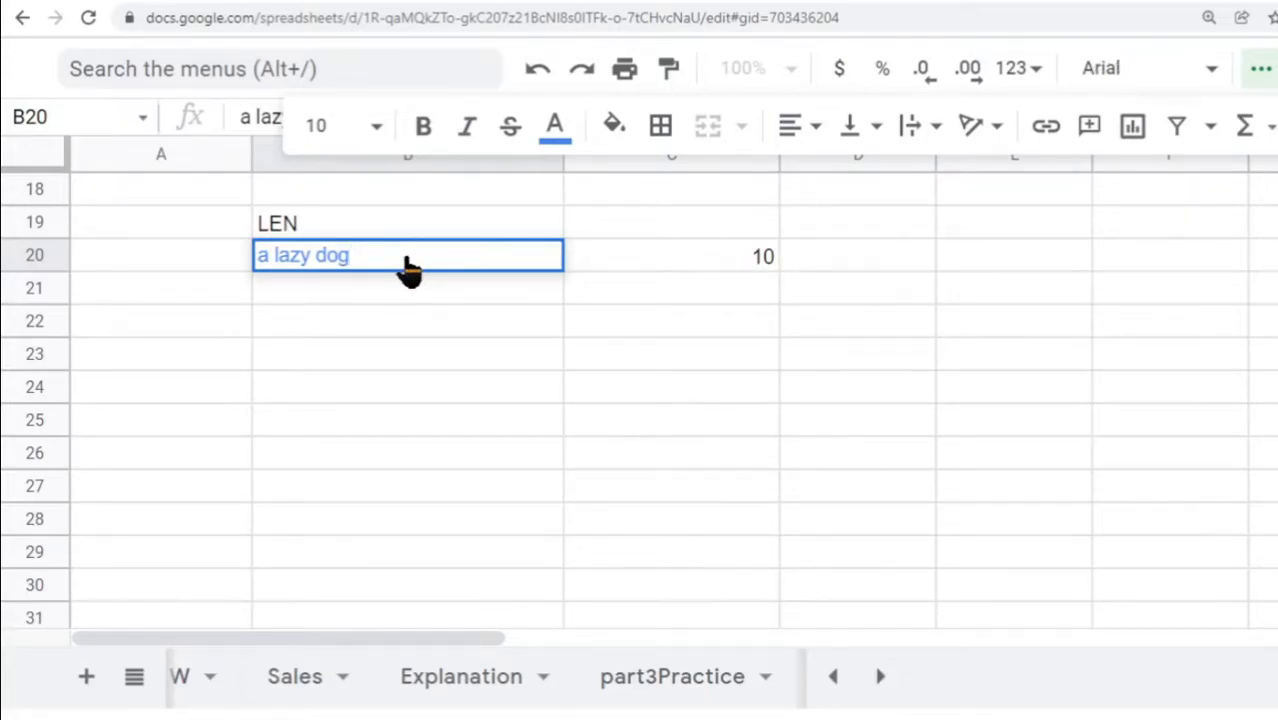
key("Return")
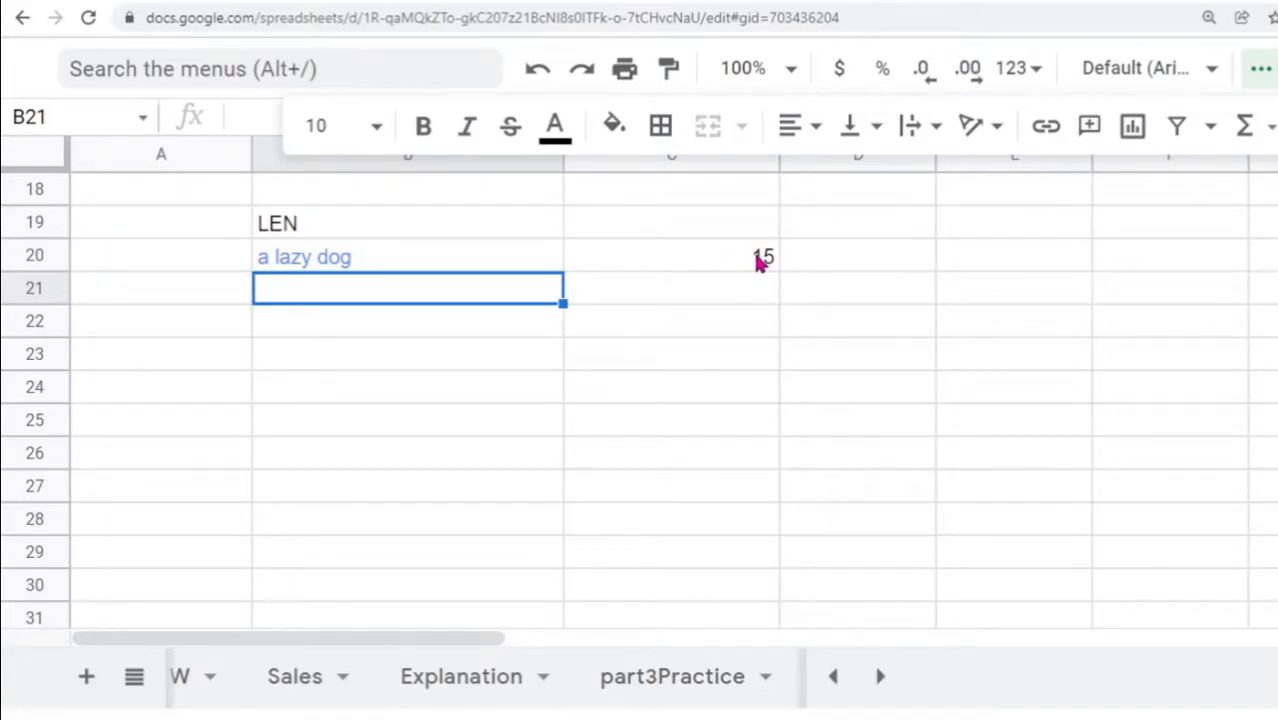
- Append "2323 #!@@" after the trailing spaces of the text in B20
left_click(364, 262)
double_click(362, 262)
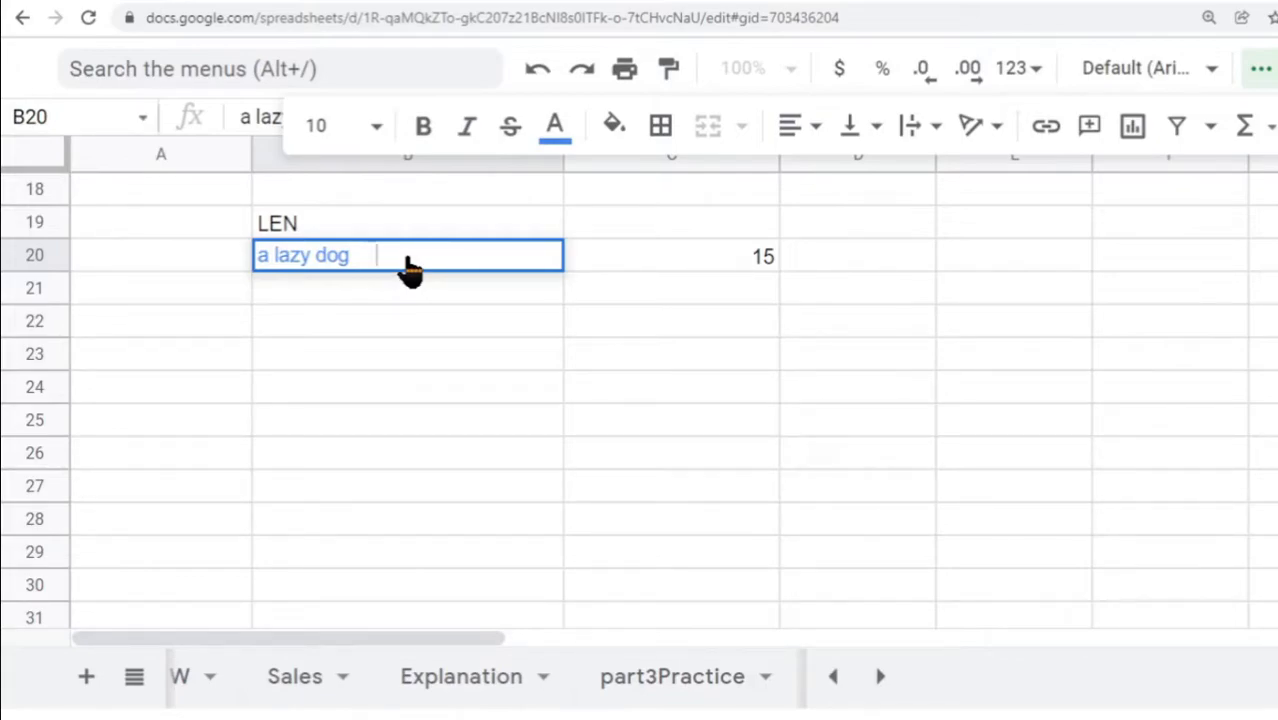
type("2323 #!@@")
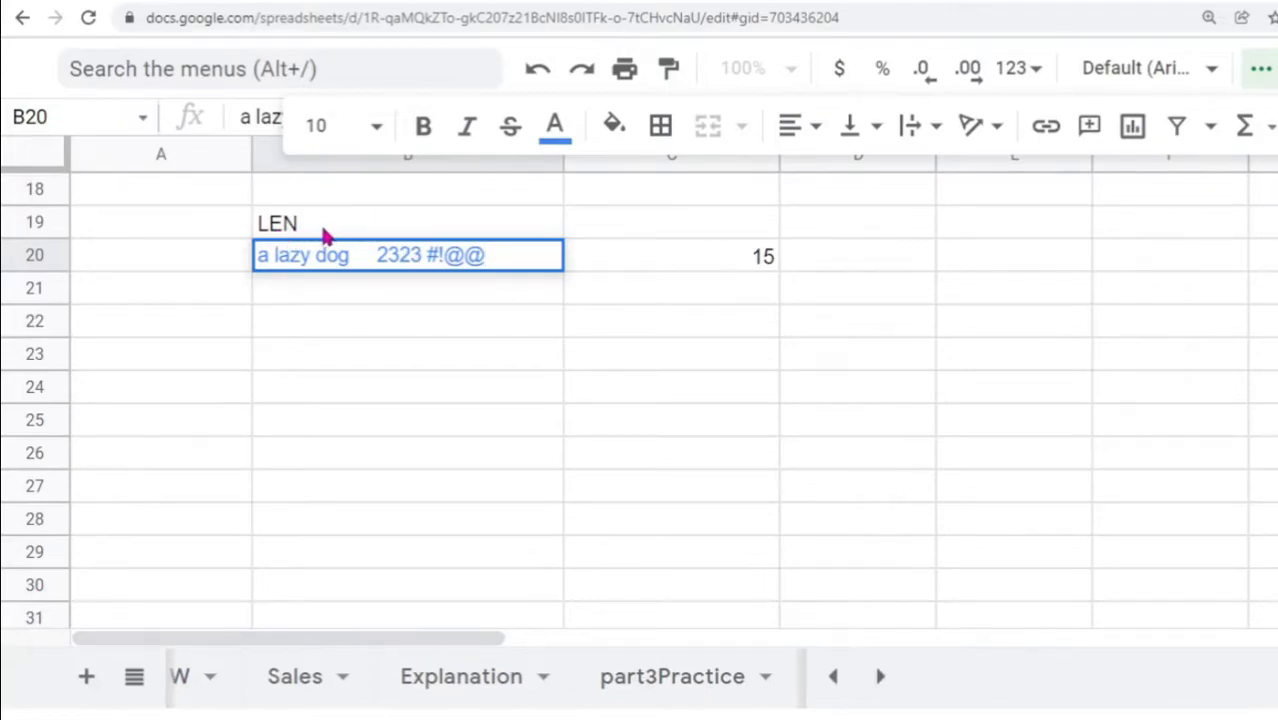
left_click(370, 292)
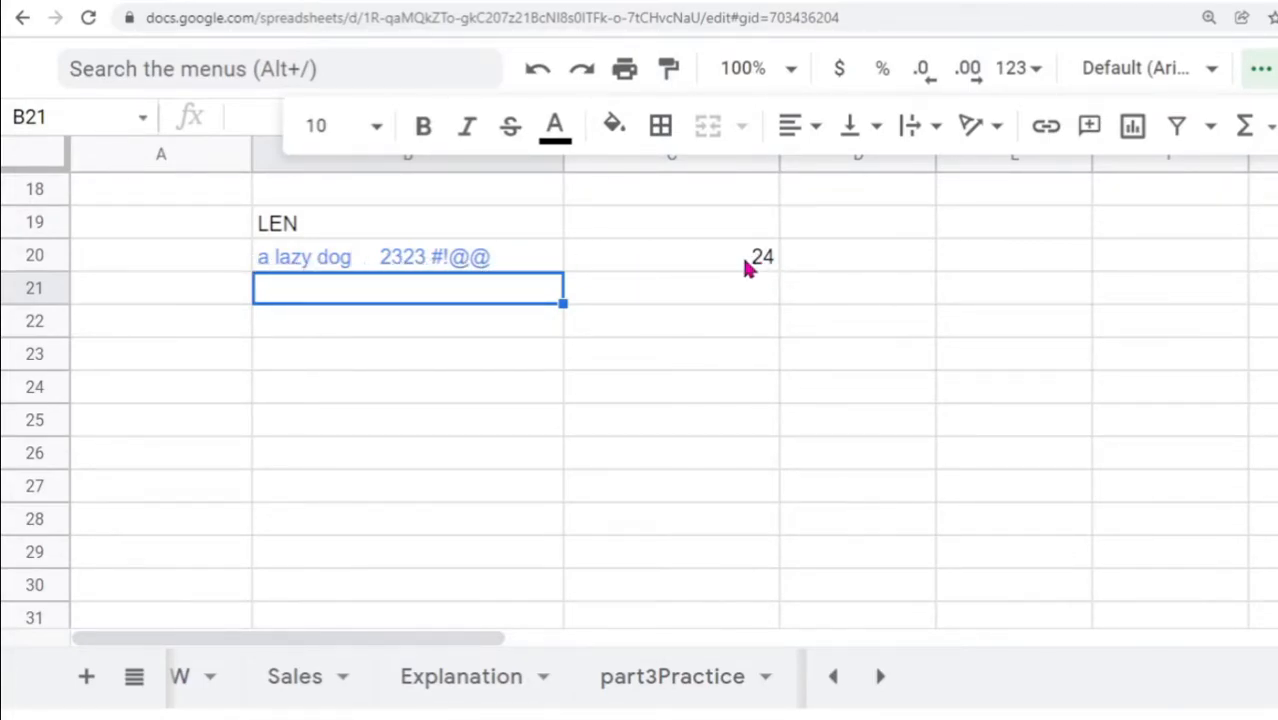
- Label cell B21 as TRIM
double_click(366, 302)
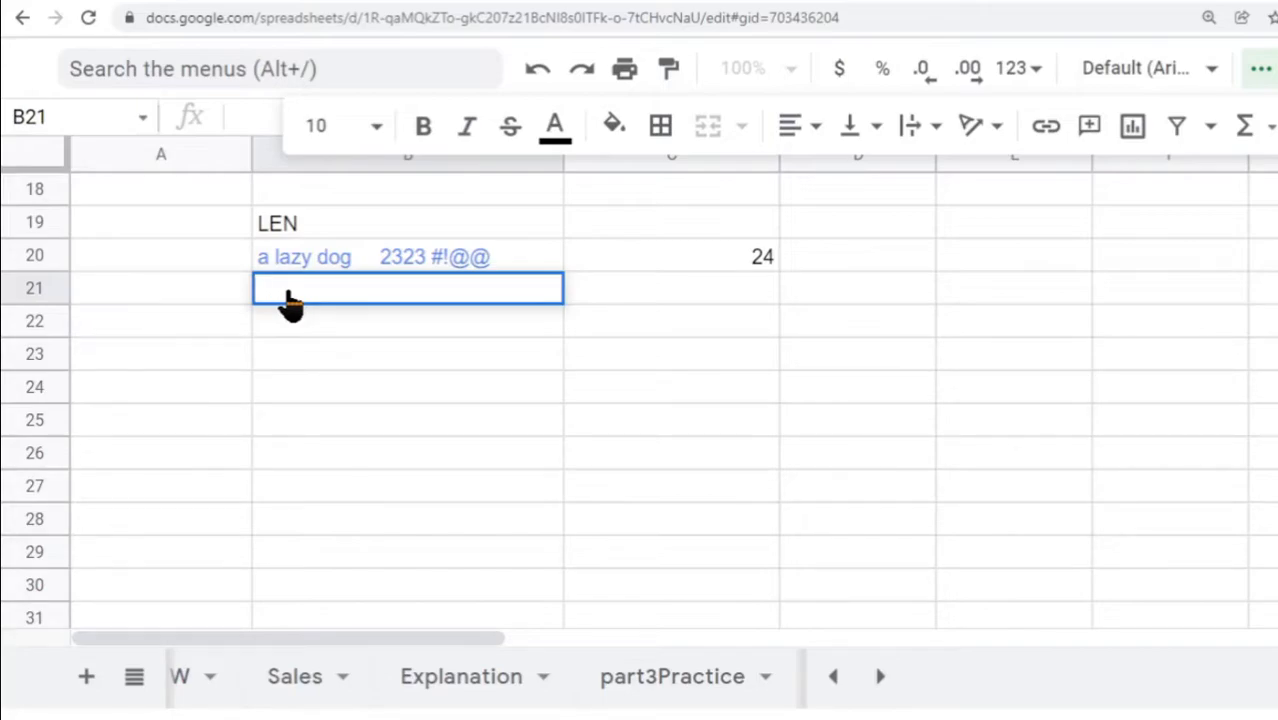
type("TRIM")
left_click(277, 333)
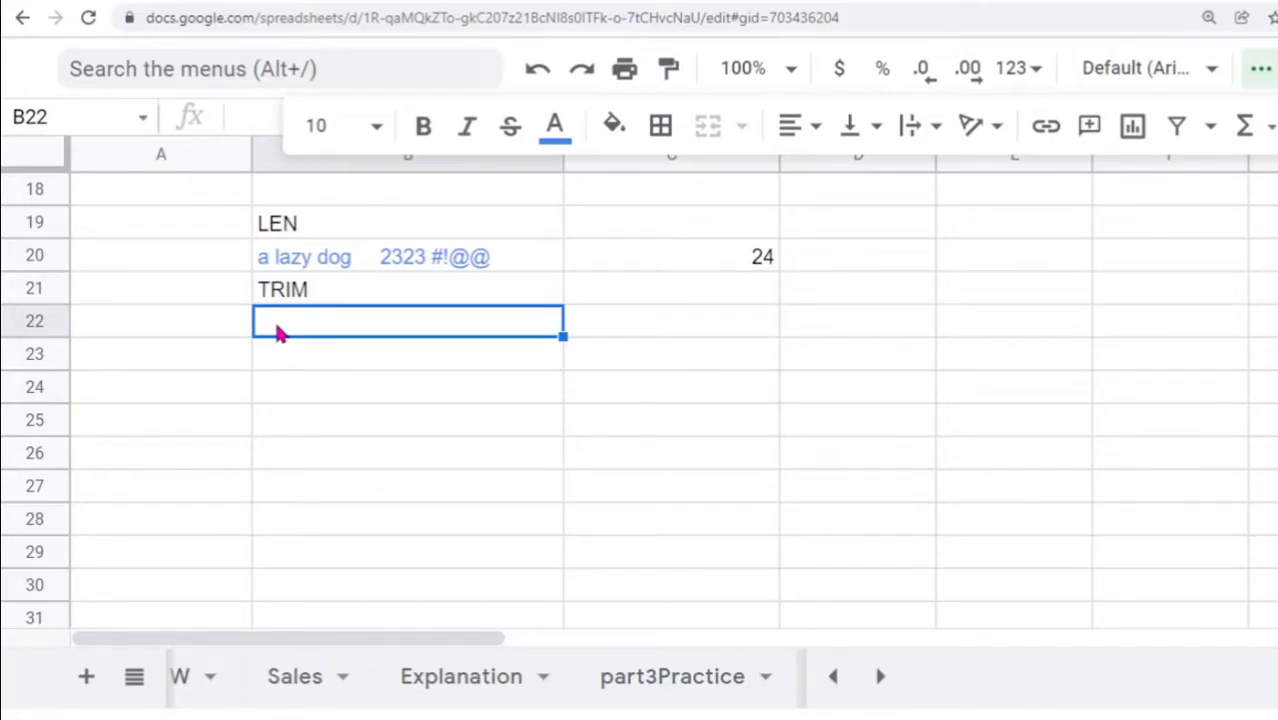
- Enter "a lazy dog" in B22 with several extra spaces before, between and after the words
type("a")
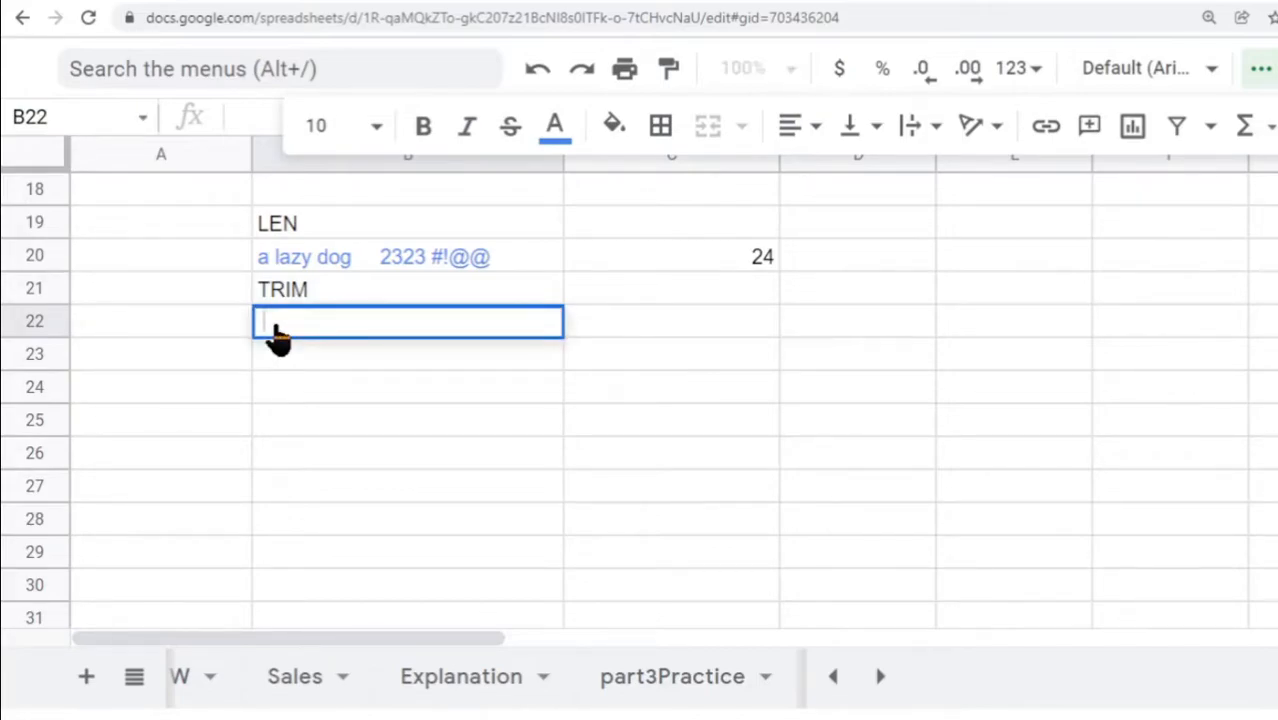
type("   lzy   dog")
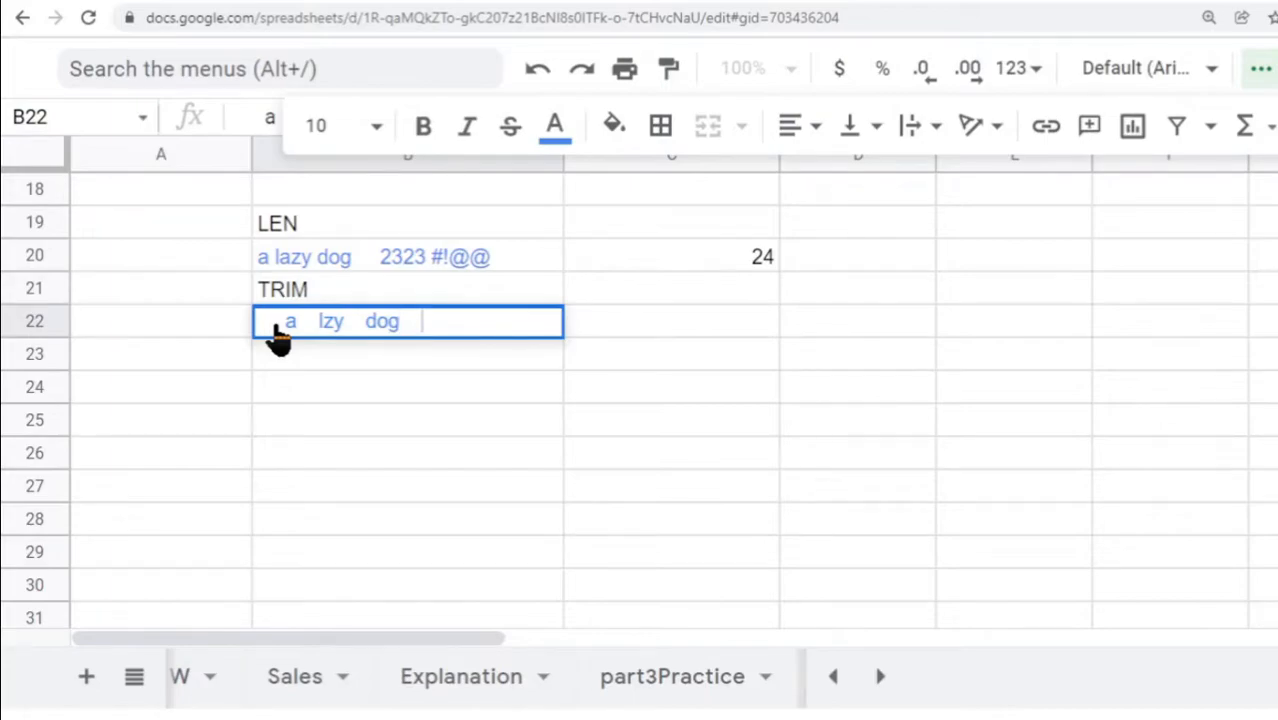
left_click(303, 354)
left_click(328, 331)
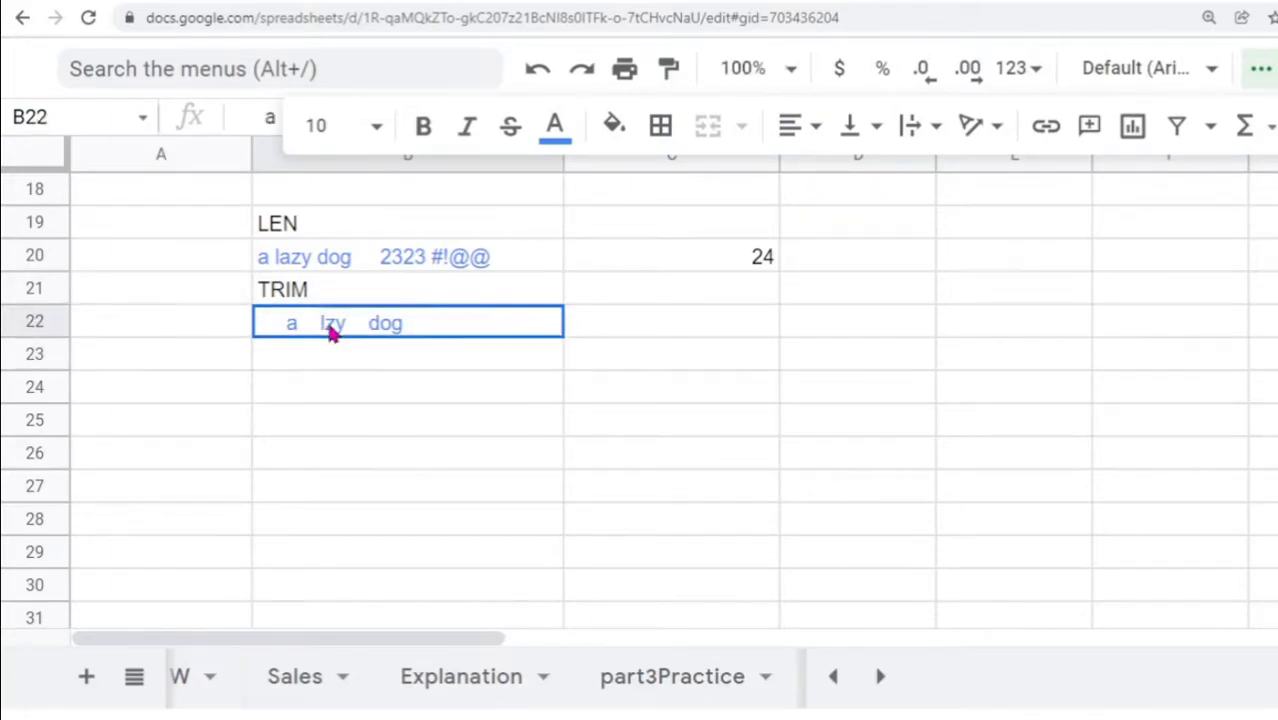
double_click(328, 331)
left_click(327, 325)
type("a")
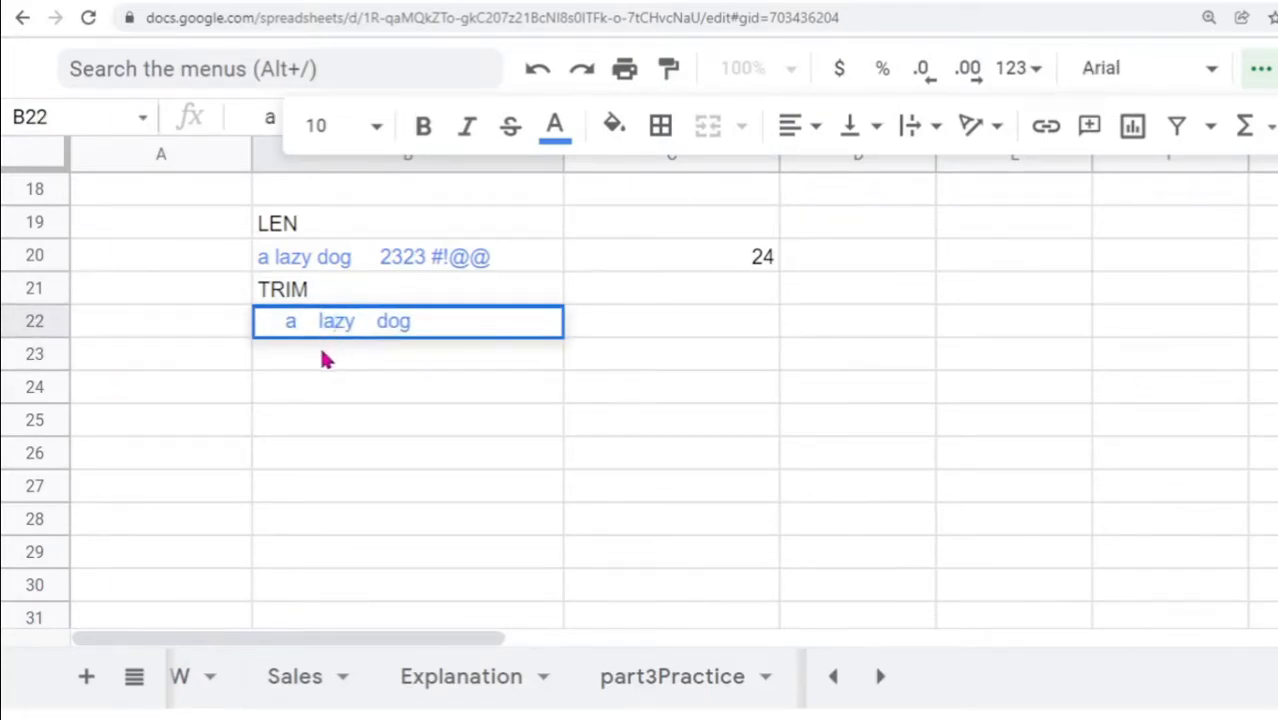
left_click(321, 350)
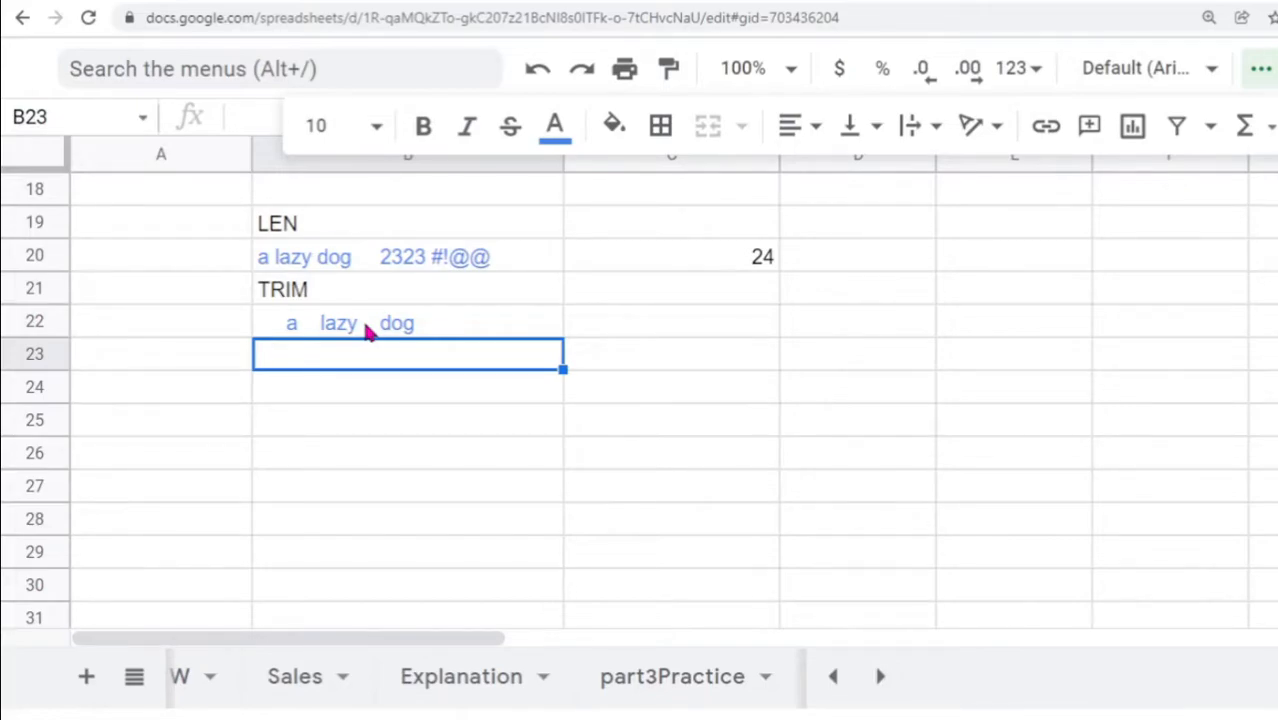
- Remove the extra spaces from the B22 text in C22 with =trim(B22), and check the source text's trailing spaces
left_click(599, 323)
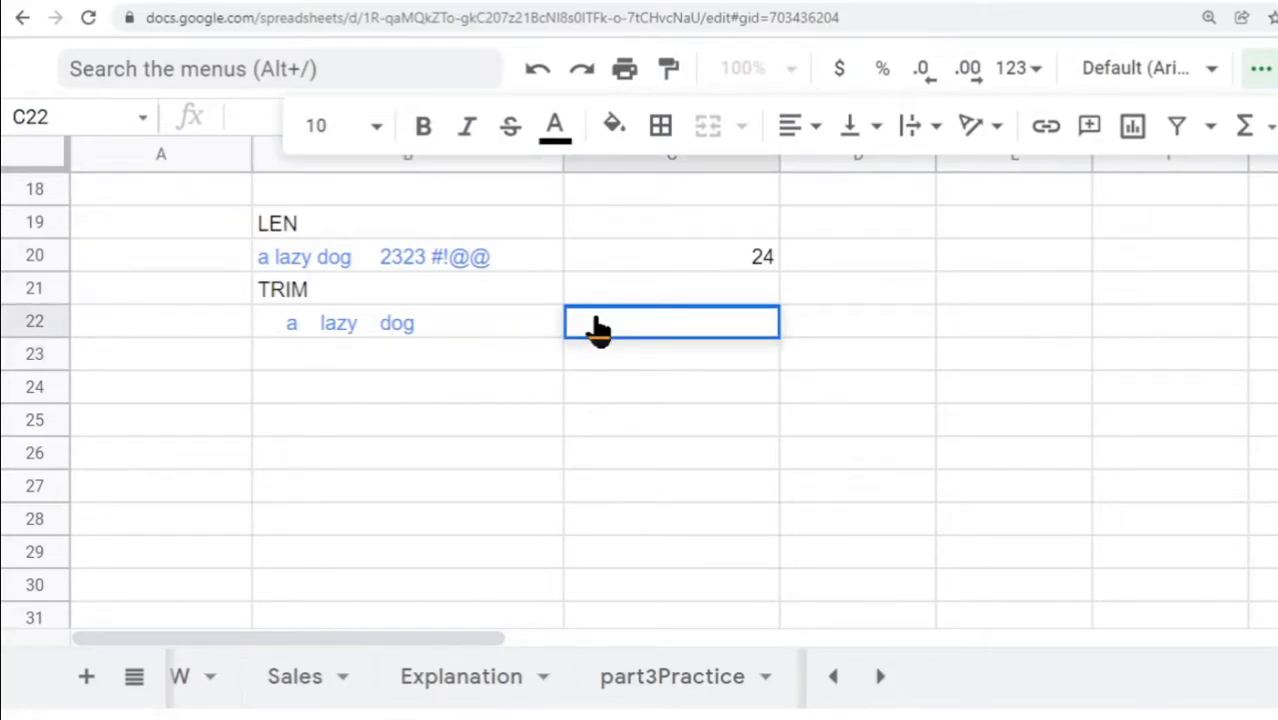
type("=")
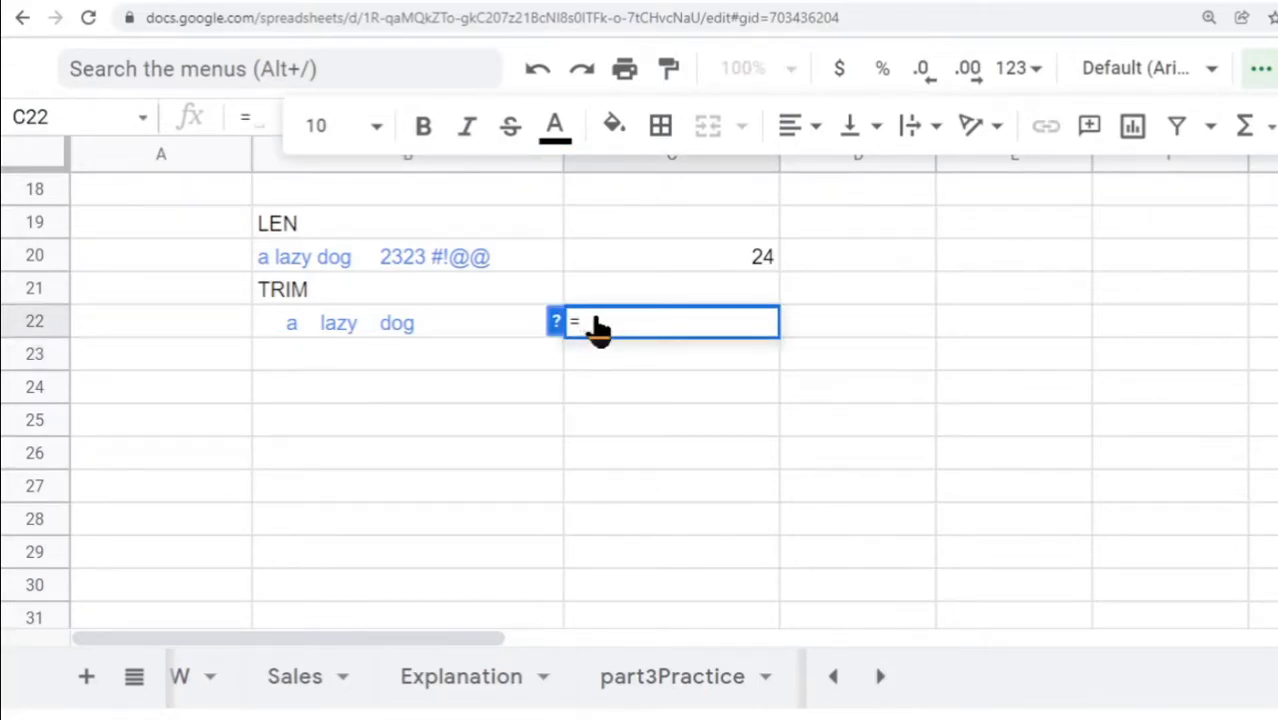
type("trim")
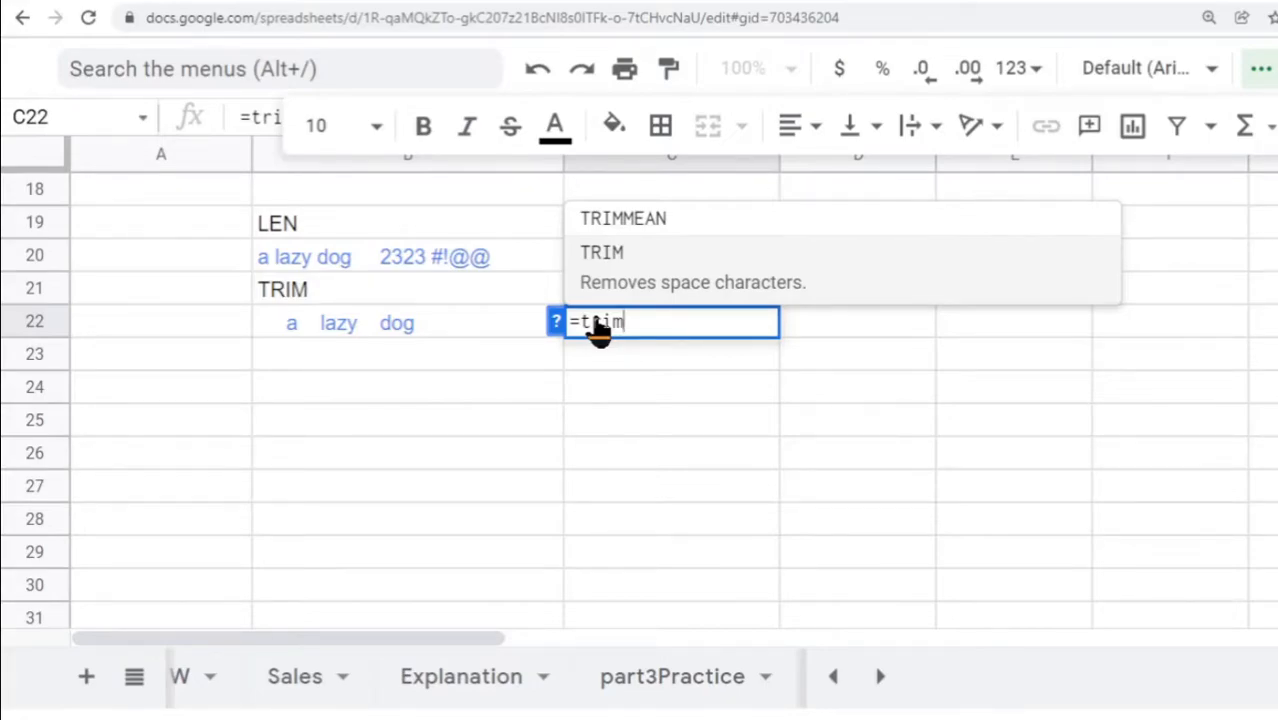
type("(")
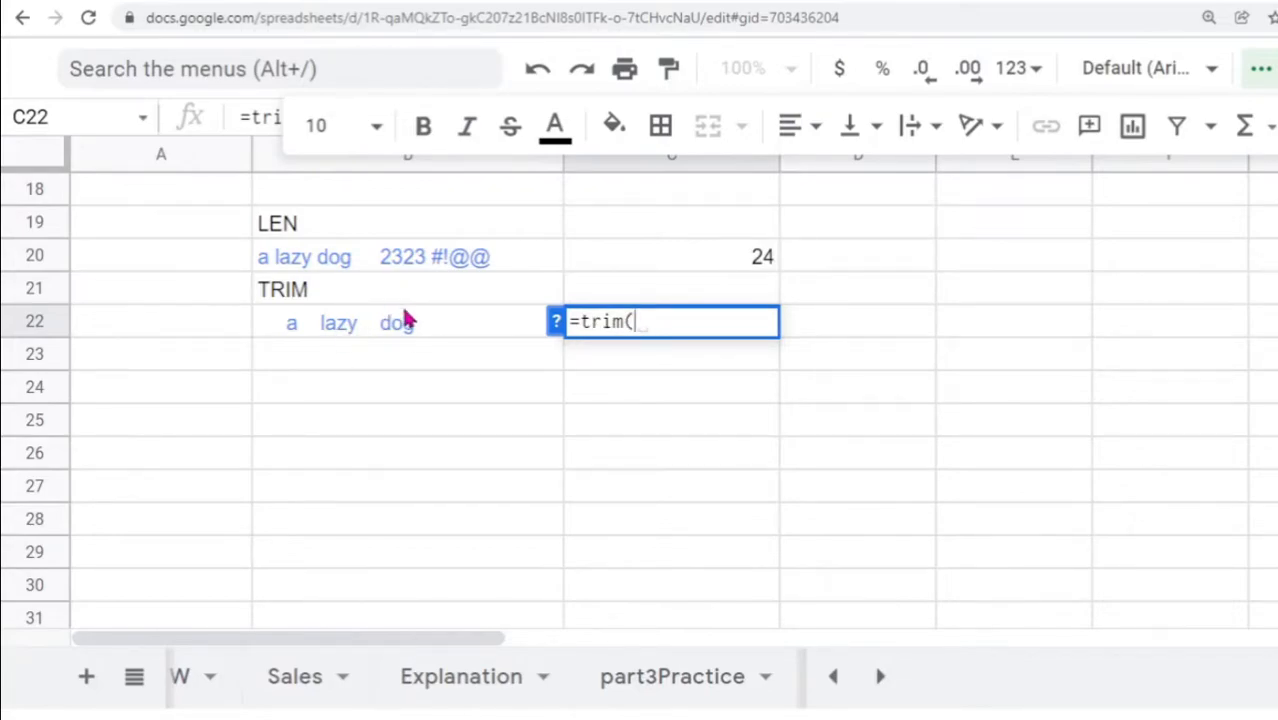
left_click(410, 330)
type(")")
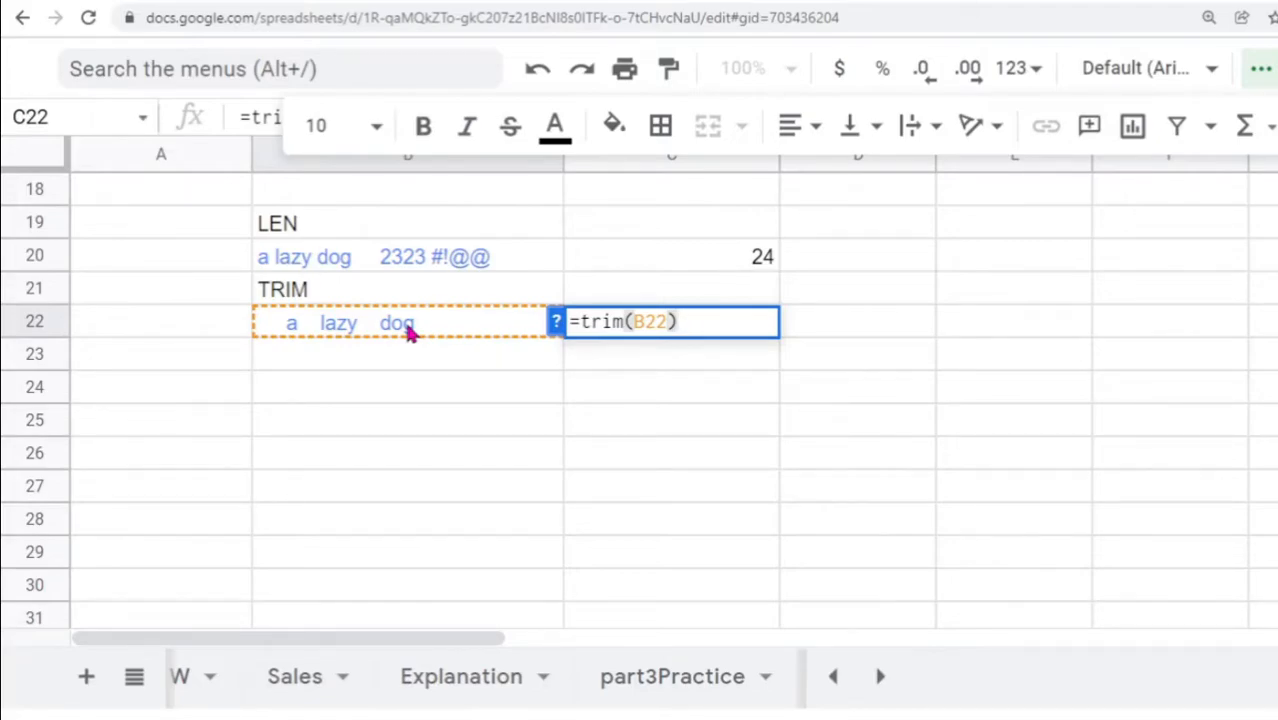
key("Return")
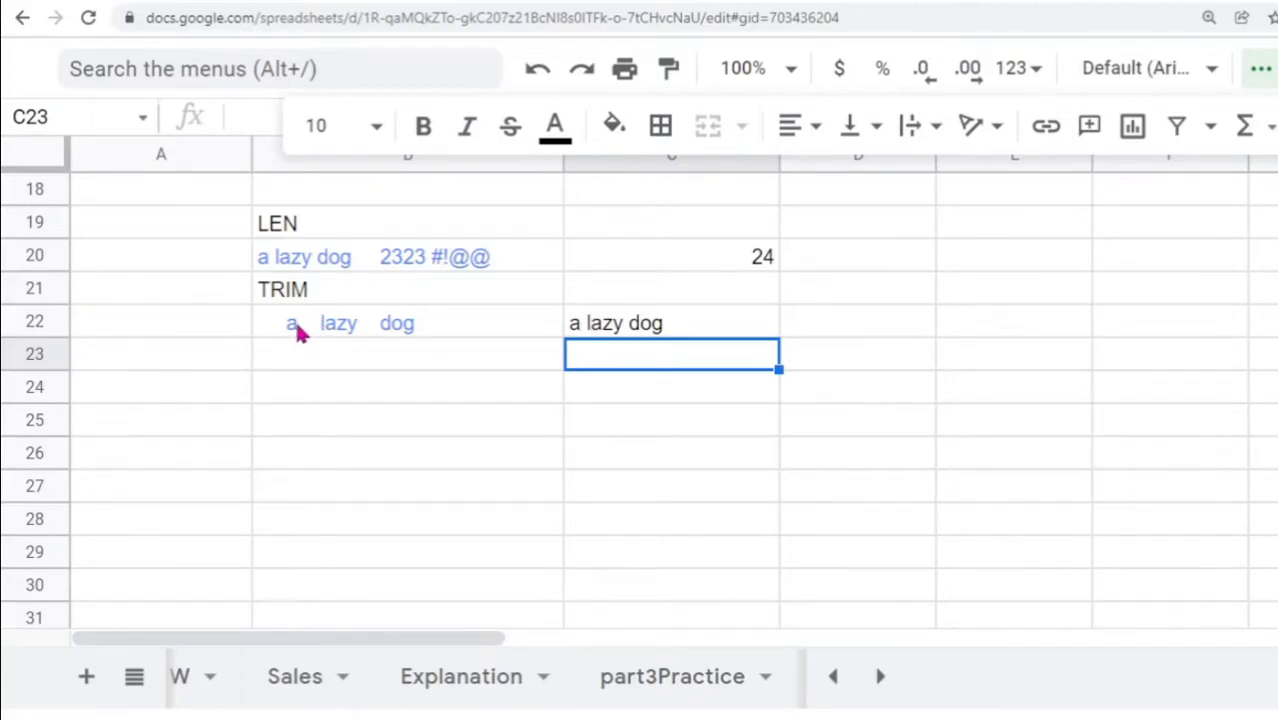
left_click(446, 332)
double_click(463, 338)
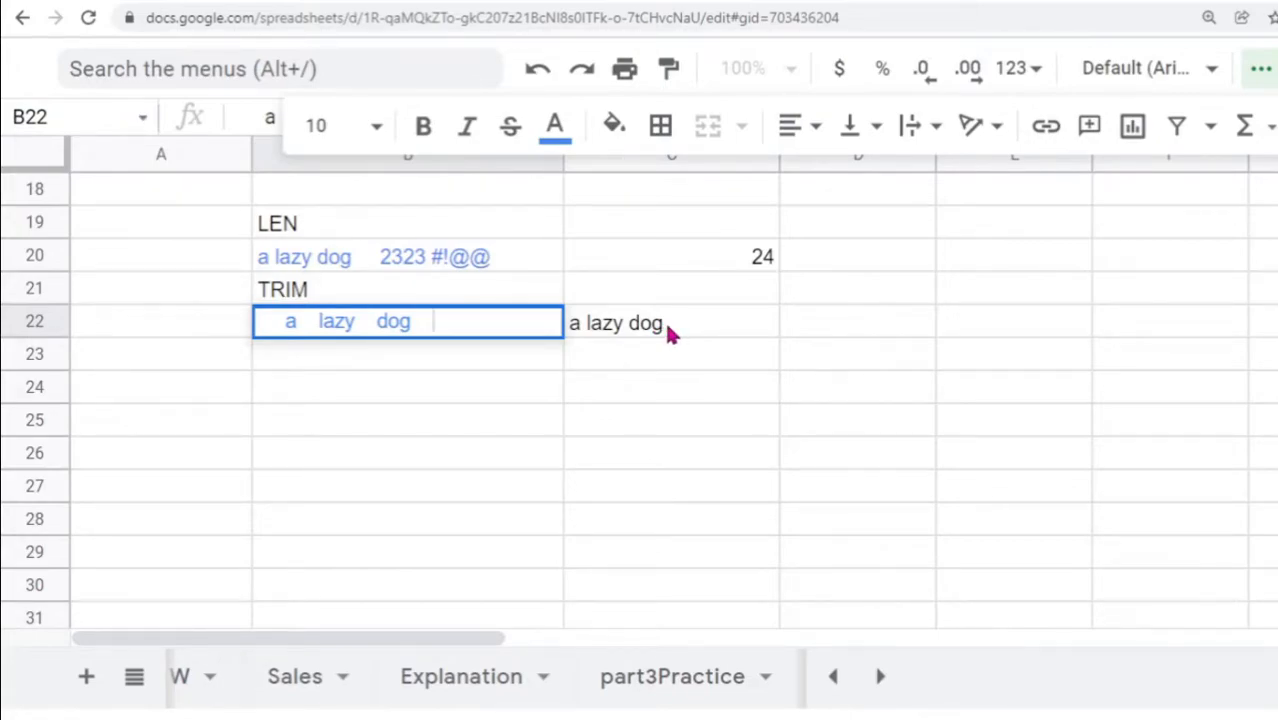
- Count the characters of the untrimmed text in D22 with =len(B22)
double_click(799, 331)
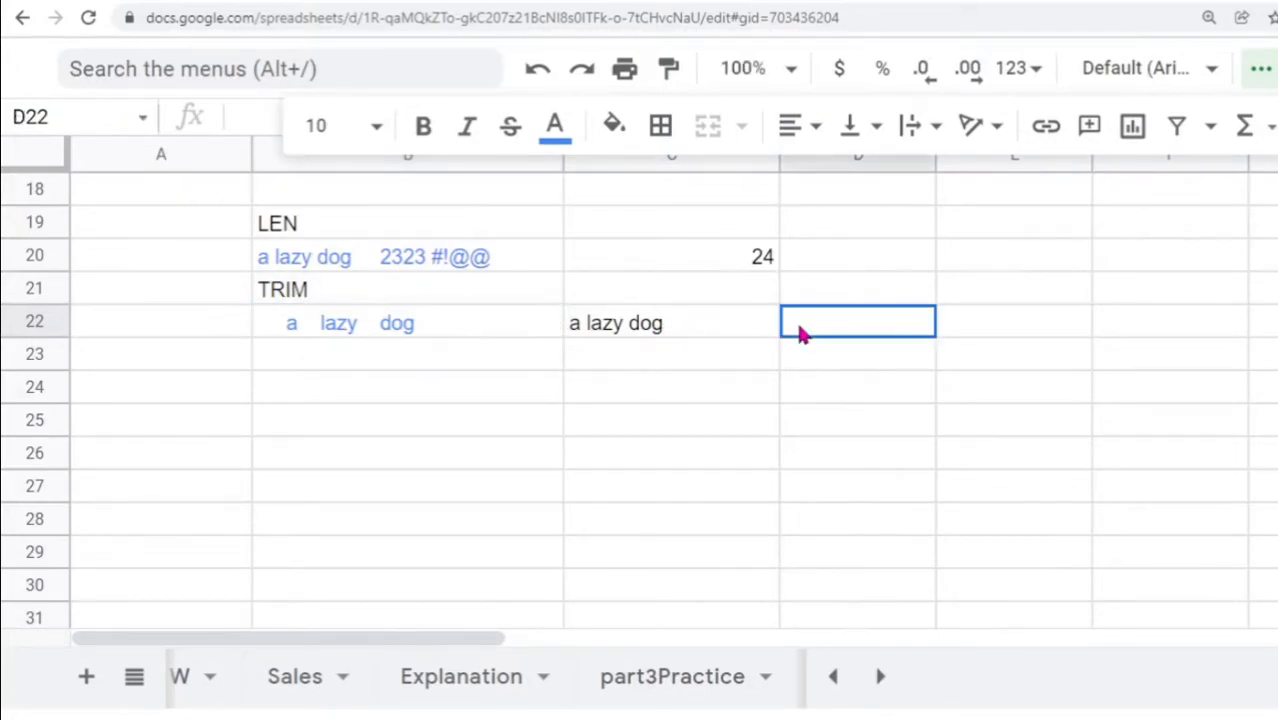
type("=cou")
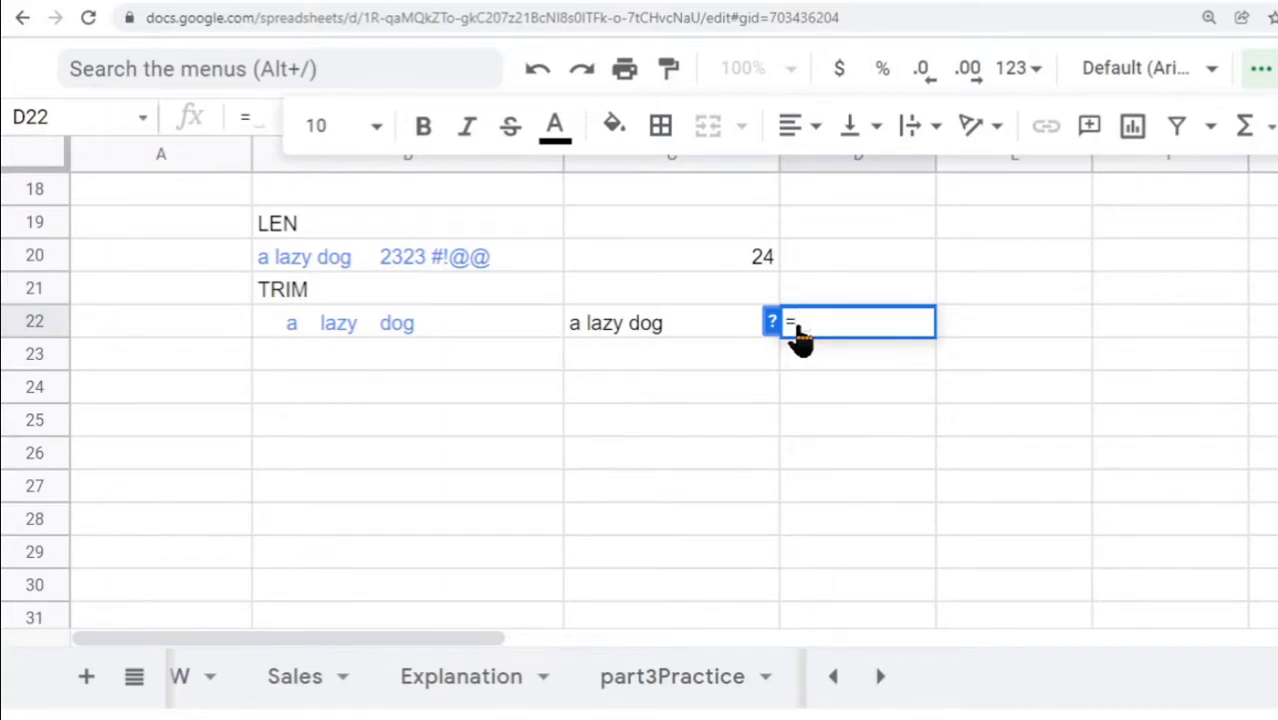
key("BackSpace")
key("BackSpace")
key("BackSpace")
type("lle")
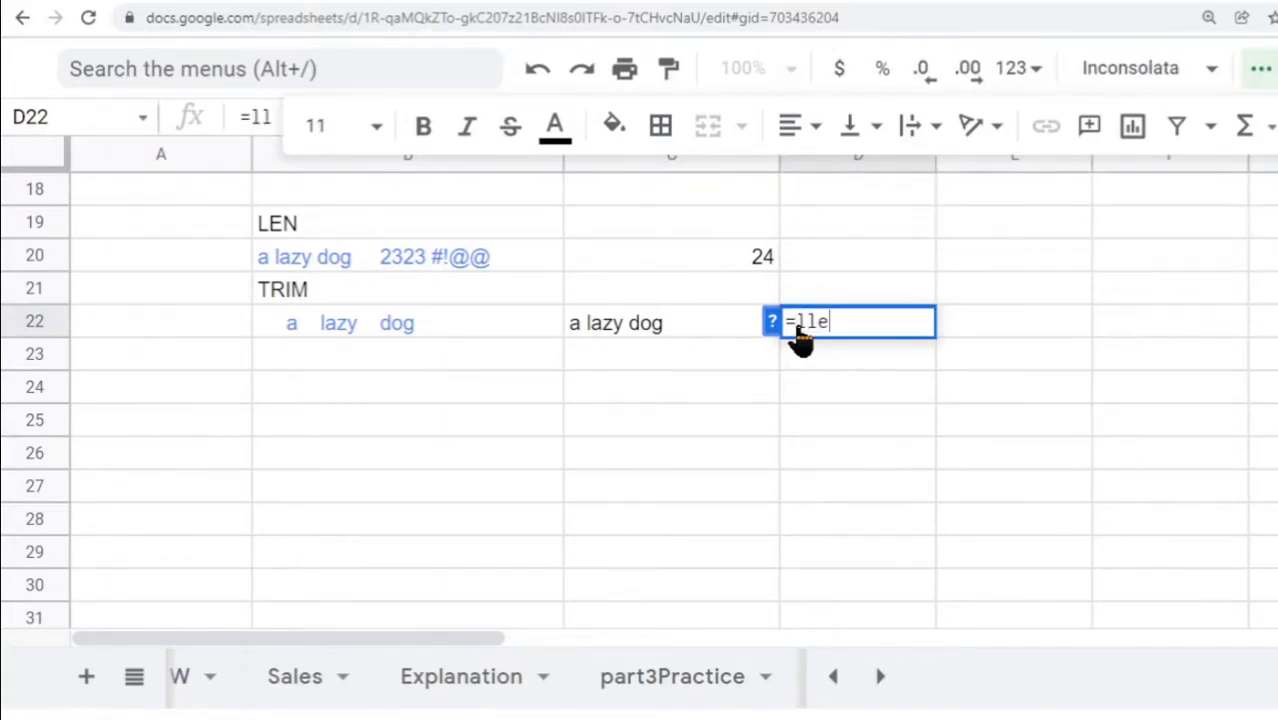
type("n(")
left_click(808, 326)
key("BackSpace")
left_click(362, 340)
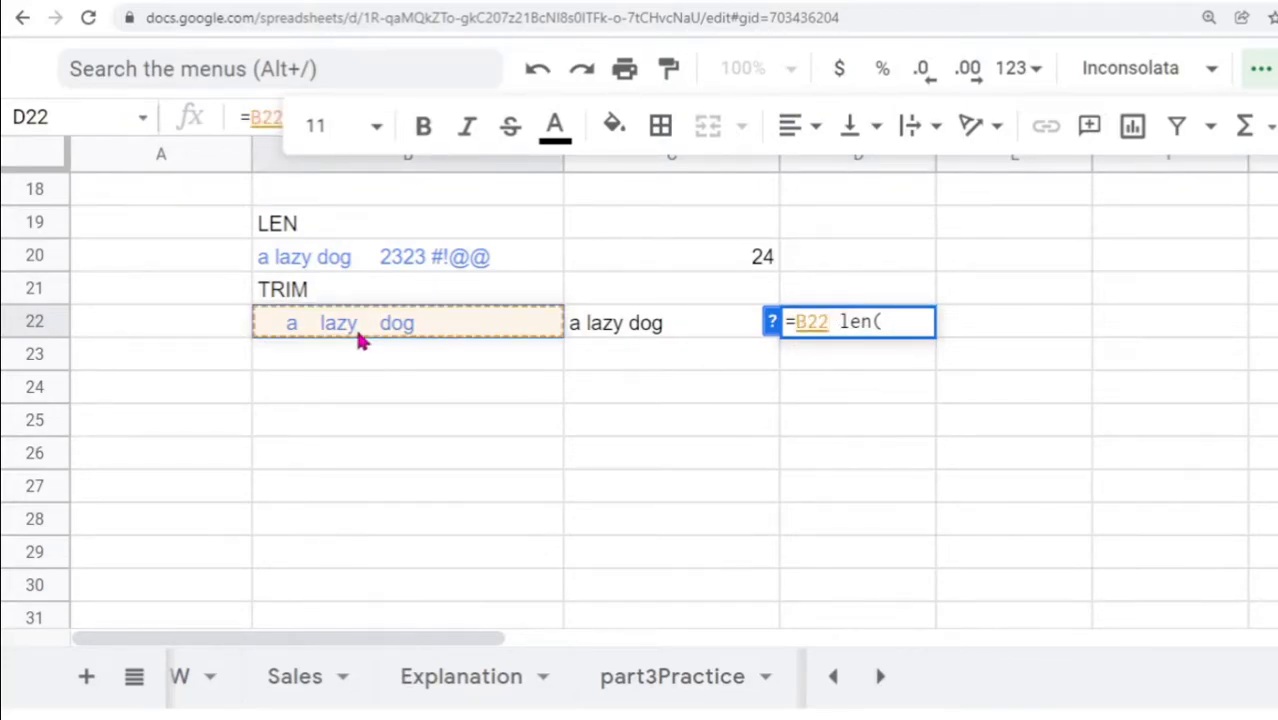
key("BackSpace")
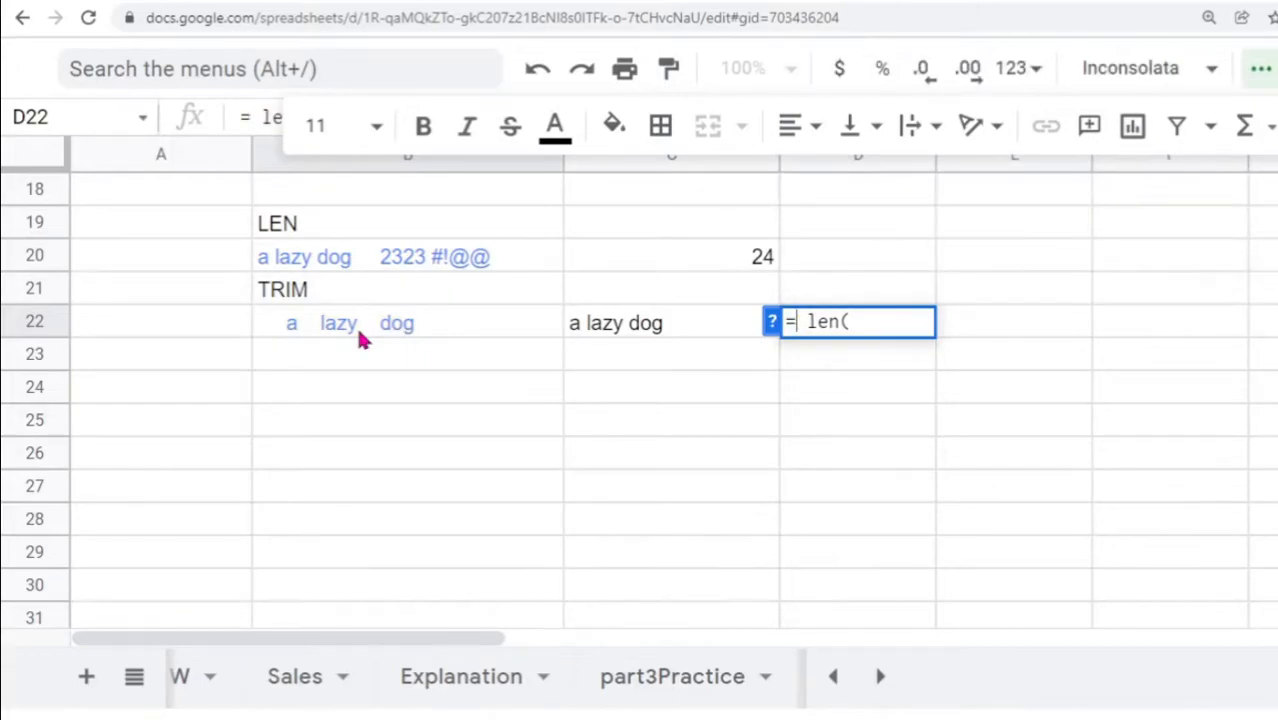
key("Delete")
left_click(843, 334)
left_click(410, 328)
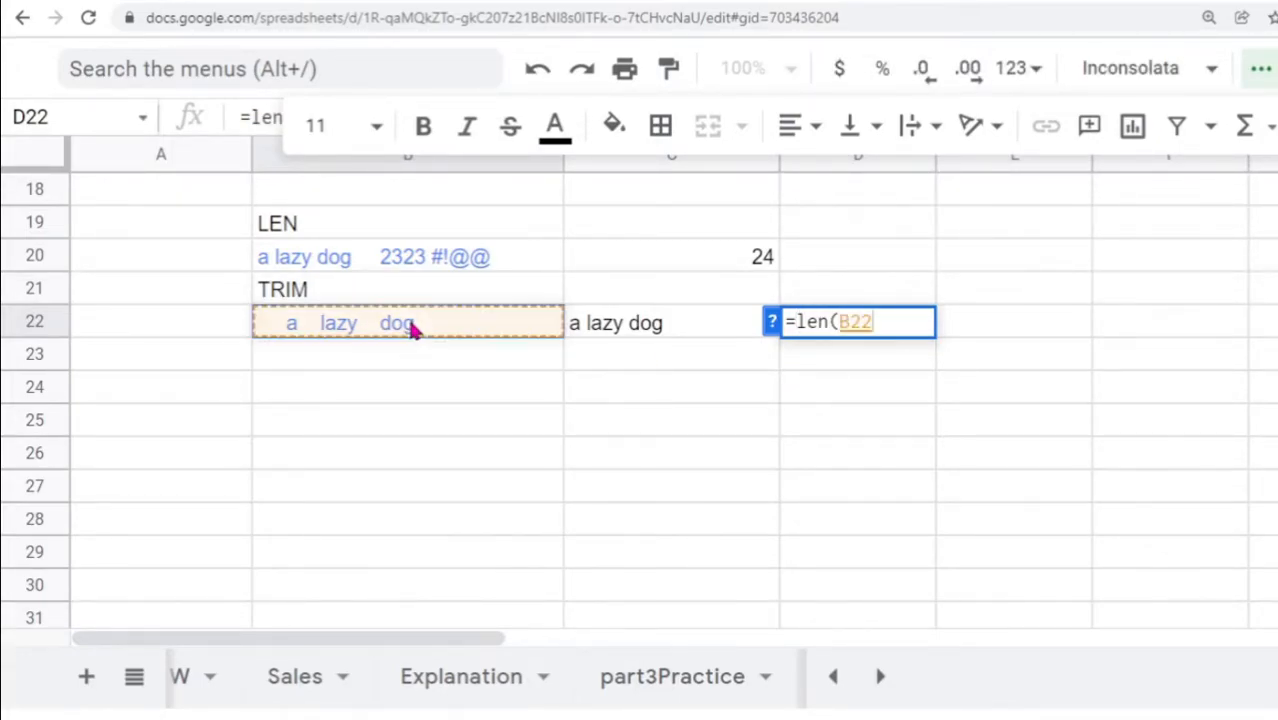
type(")")
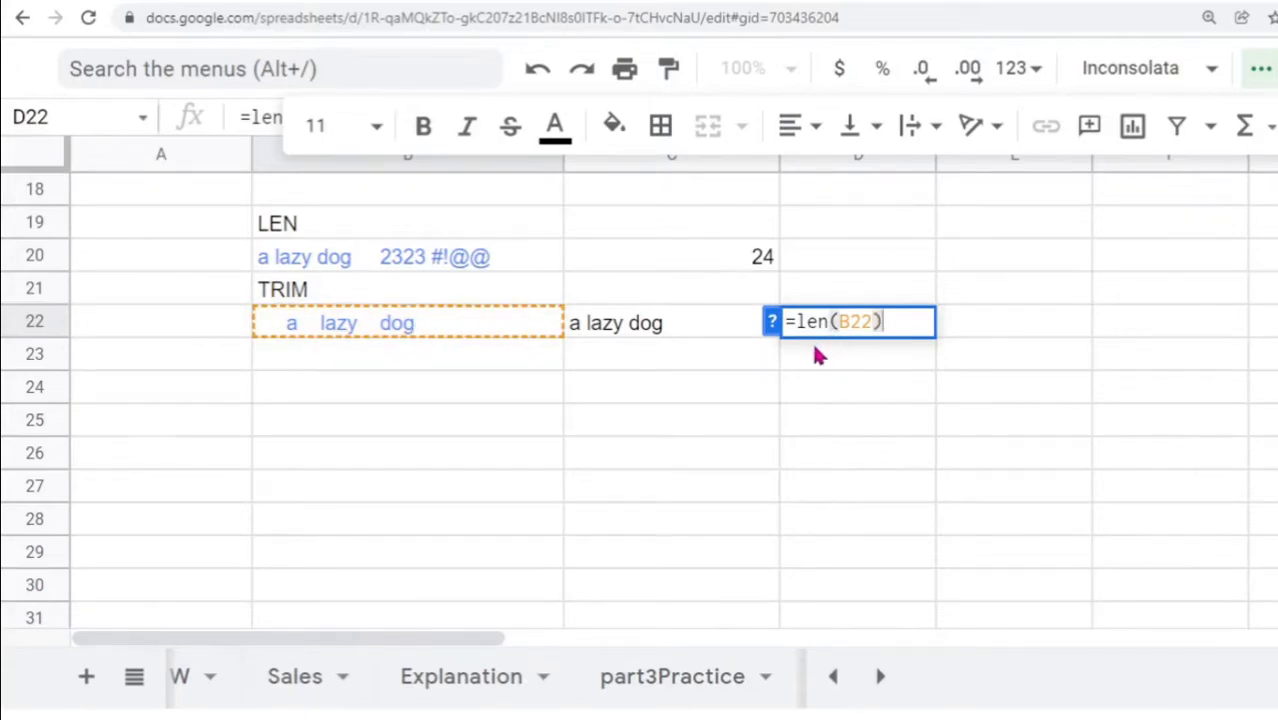
key("Return")
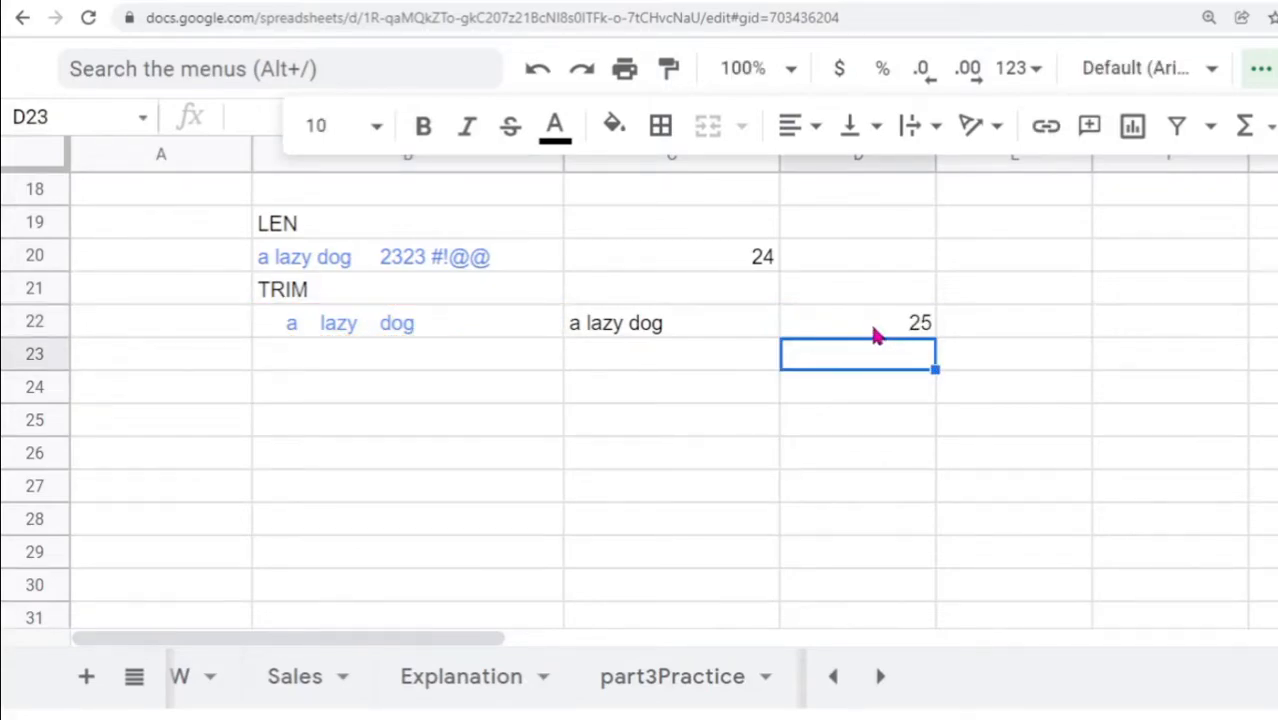
- Count the characters of the trimmed text in E22 with =len(C22)
double_click(968, 330)
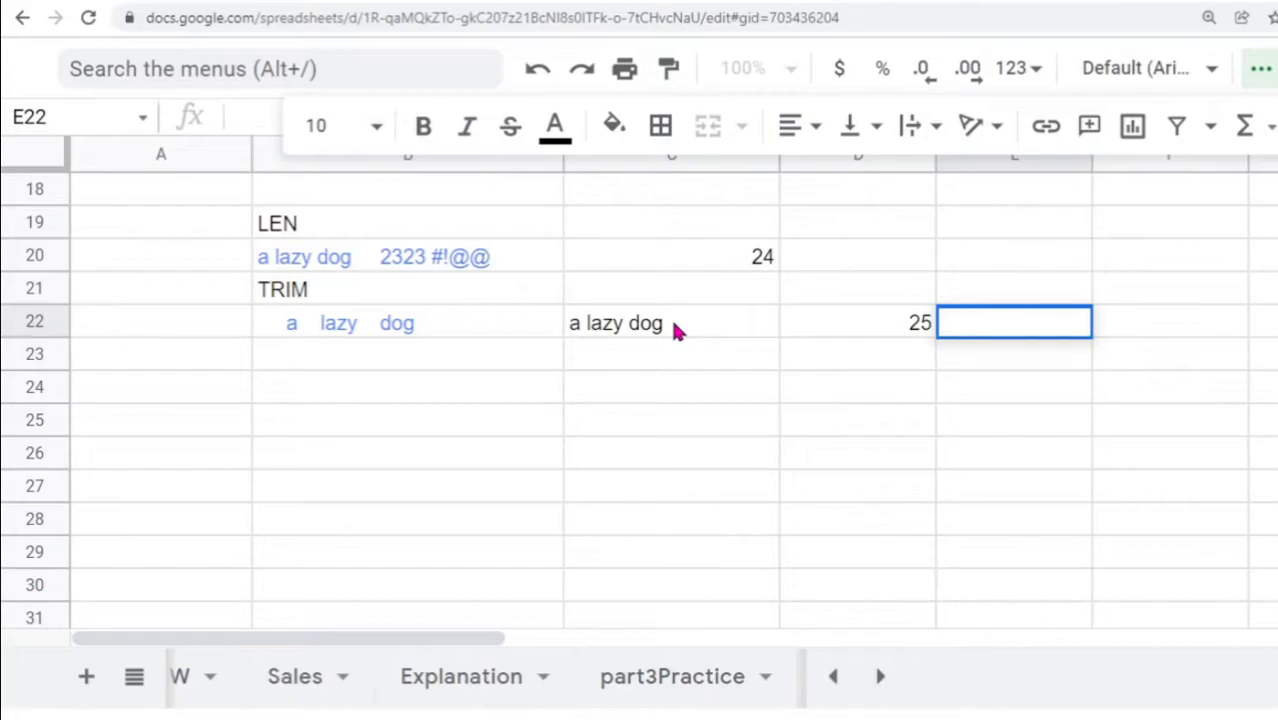
type("=l")
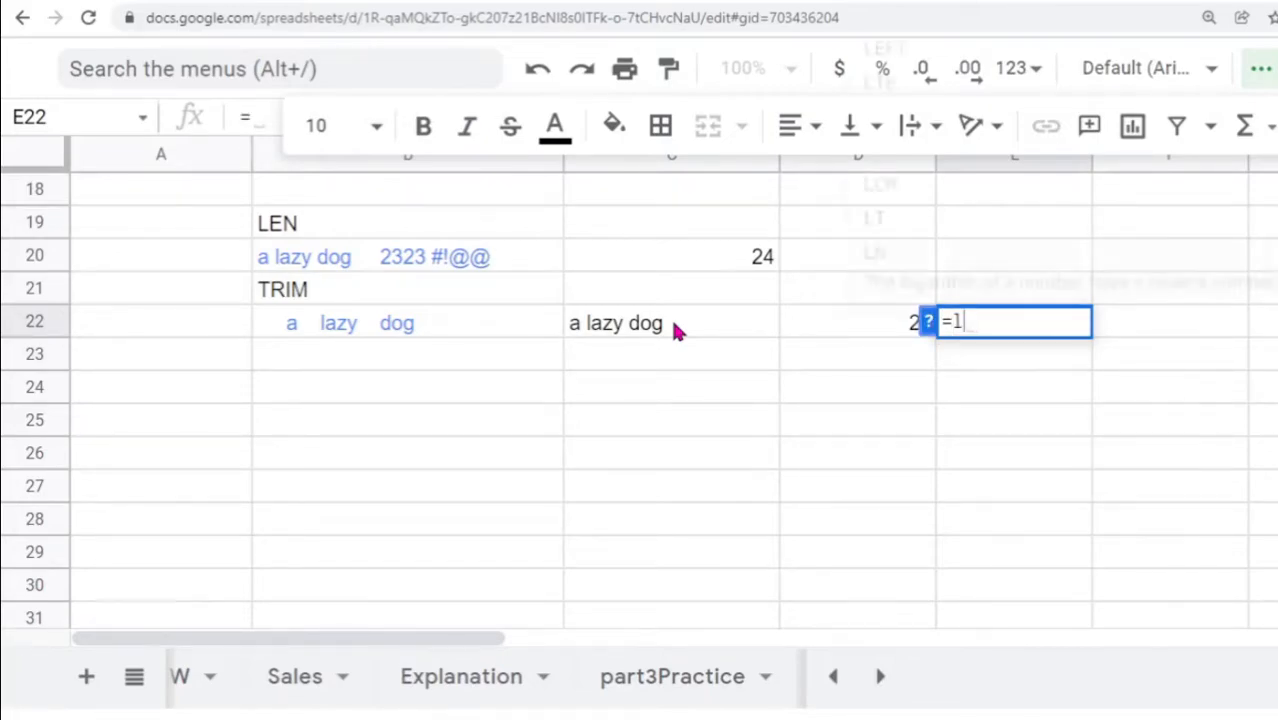
type("en(")
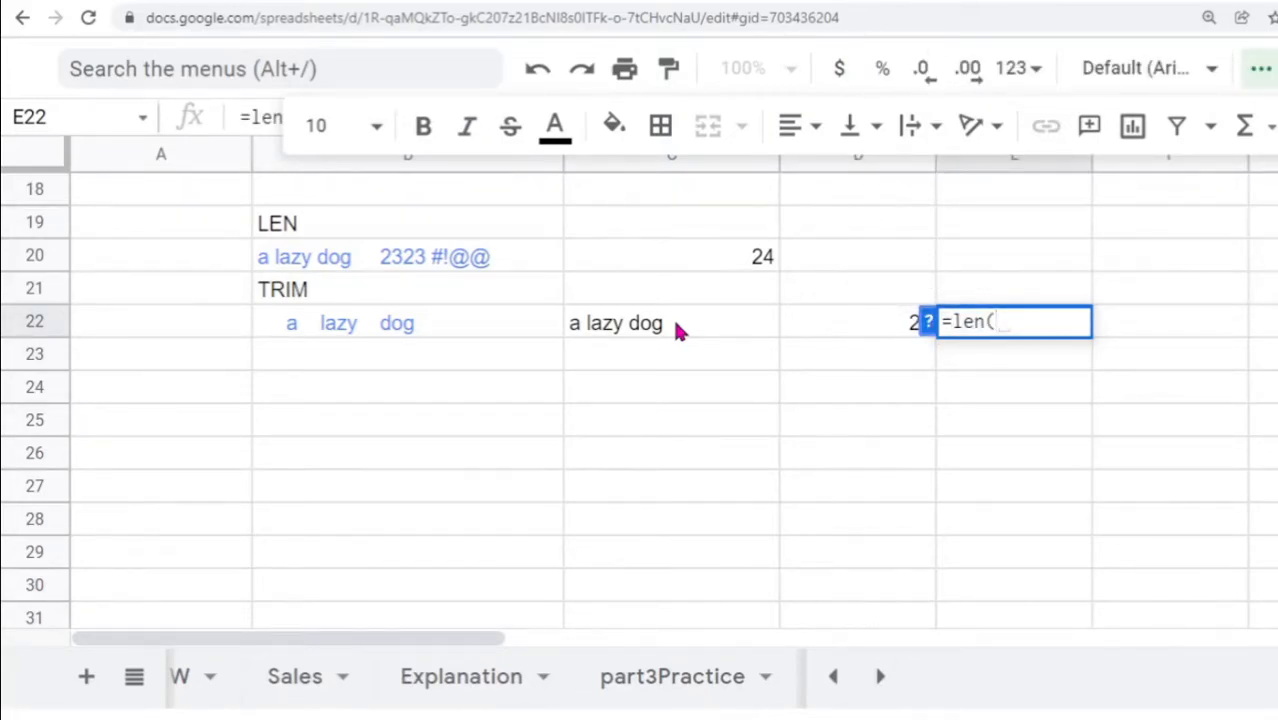
left_click(674, 328)
key("Return")
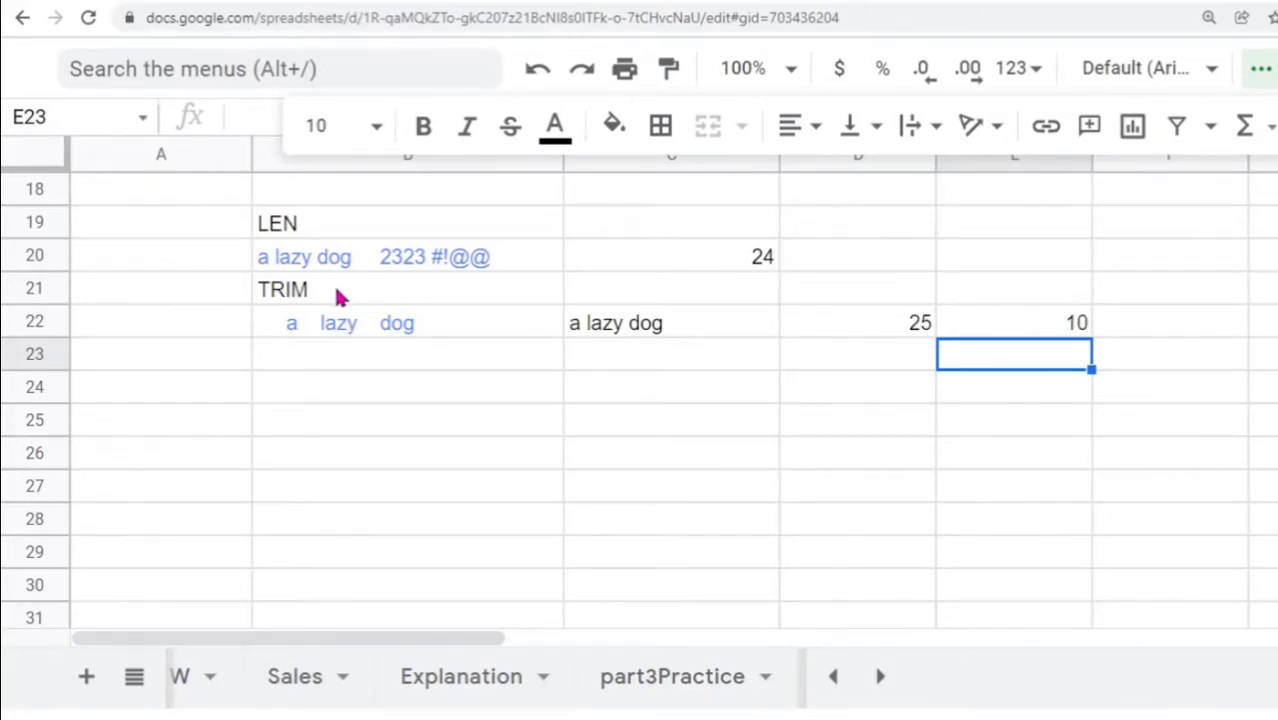
- Label cell B23 as SPLIT and enter three first names separated by commas without spaces in B24
left_click(268, 355)
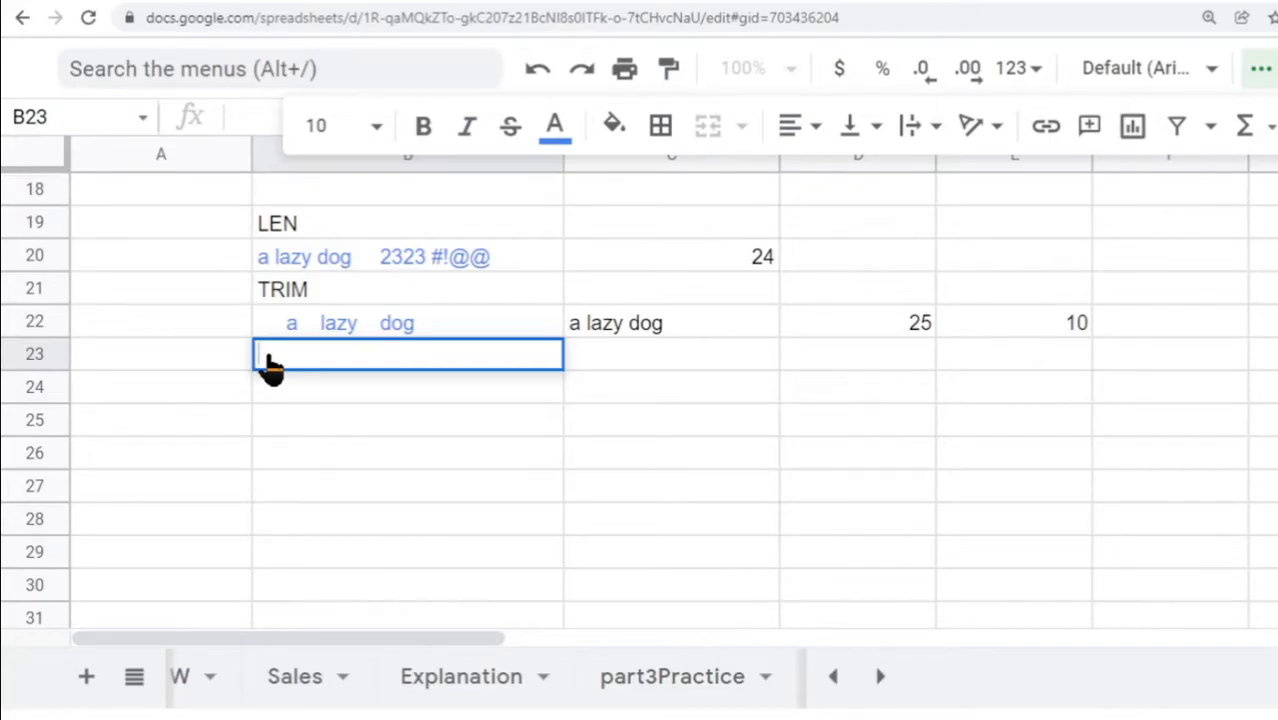
type("SPLIT")
key("Return")
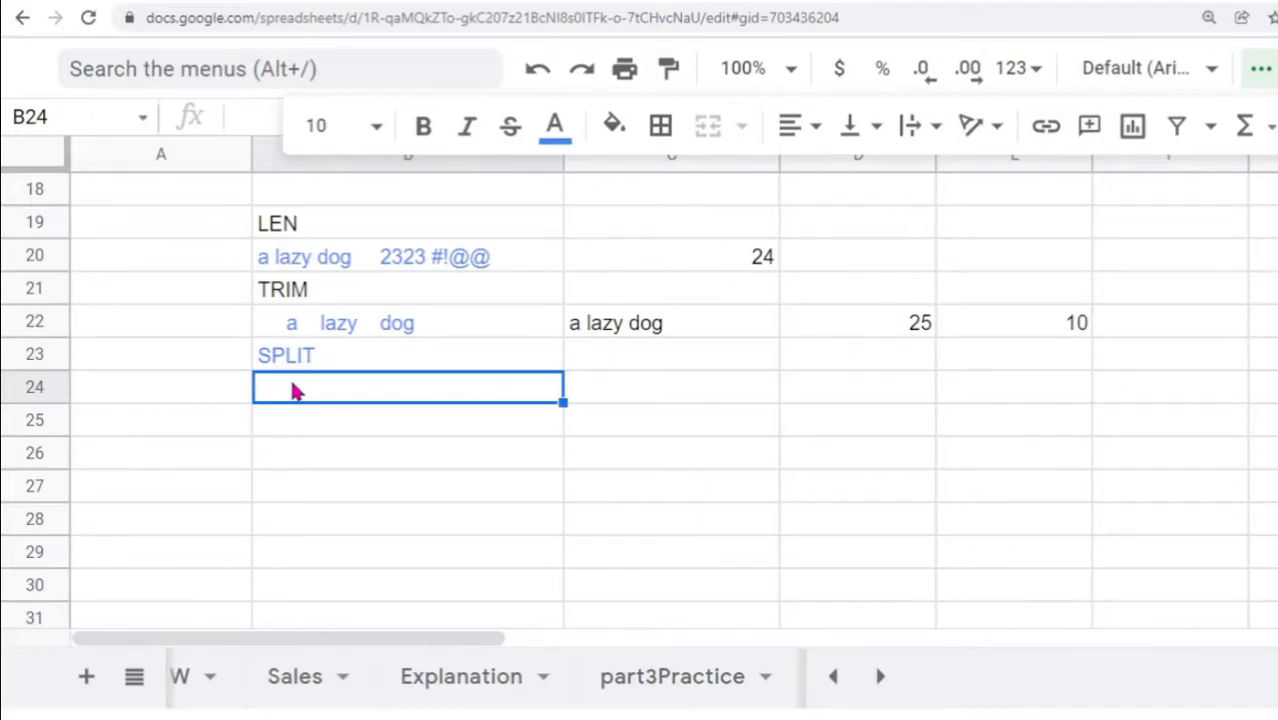
type("Ram, Andrew,Thomas")
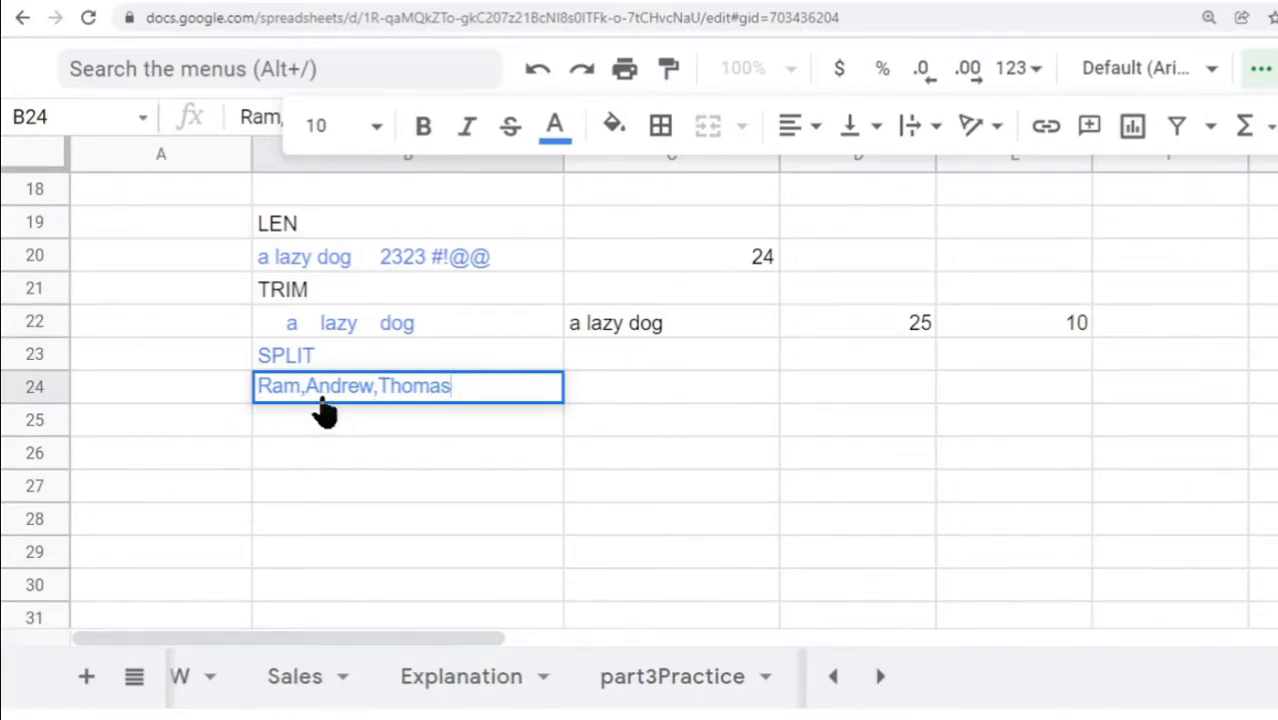
key("Return")
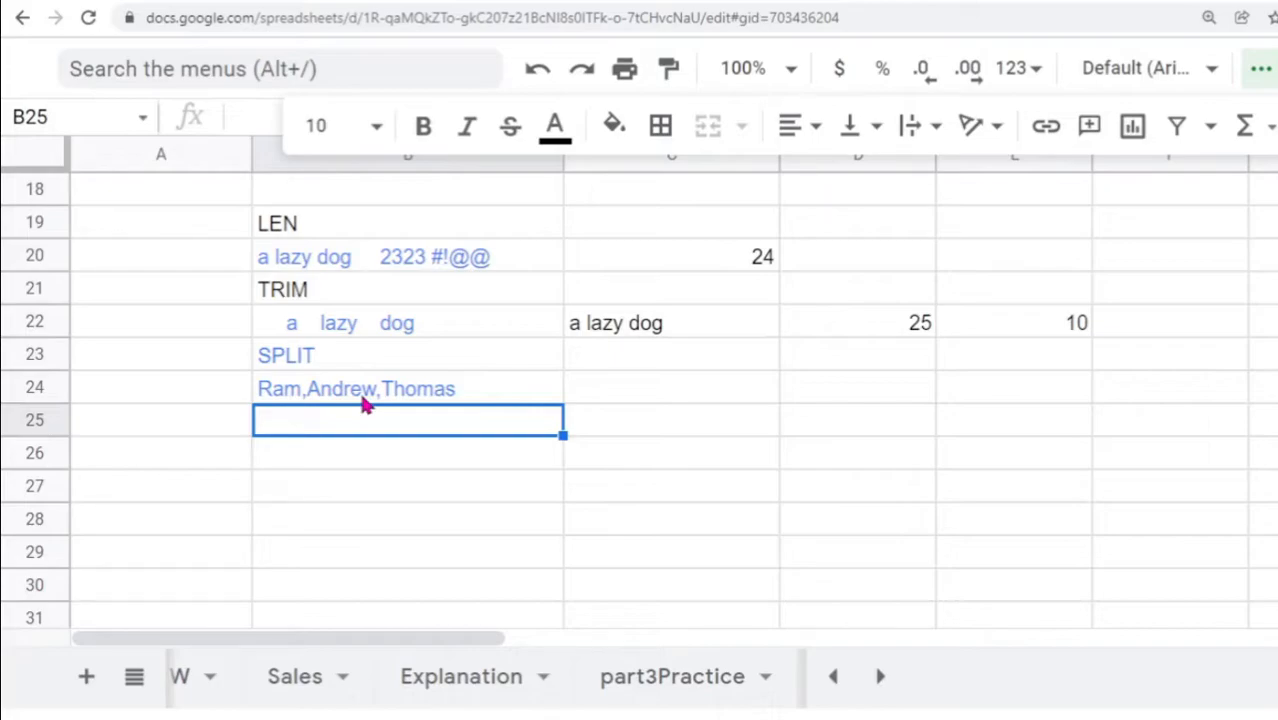
- Split the comma-separated names from B24 into separate cells, starting in C24, with =split(B24,",")
left_click(620, 392)
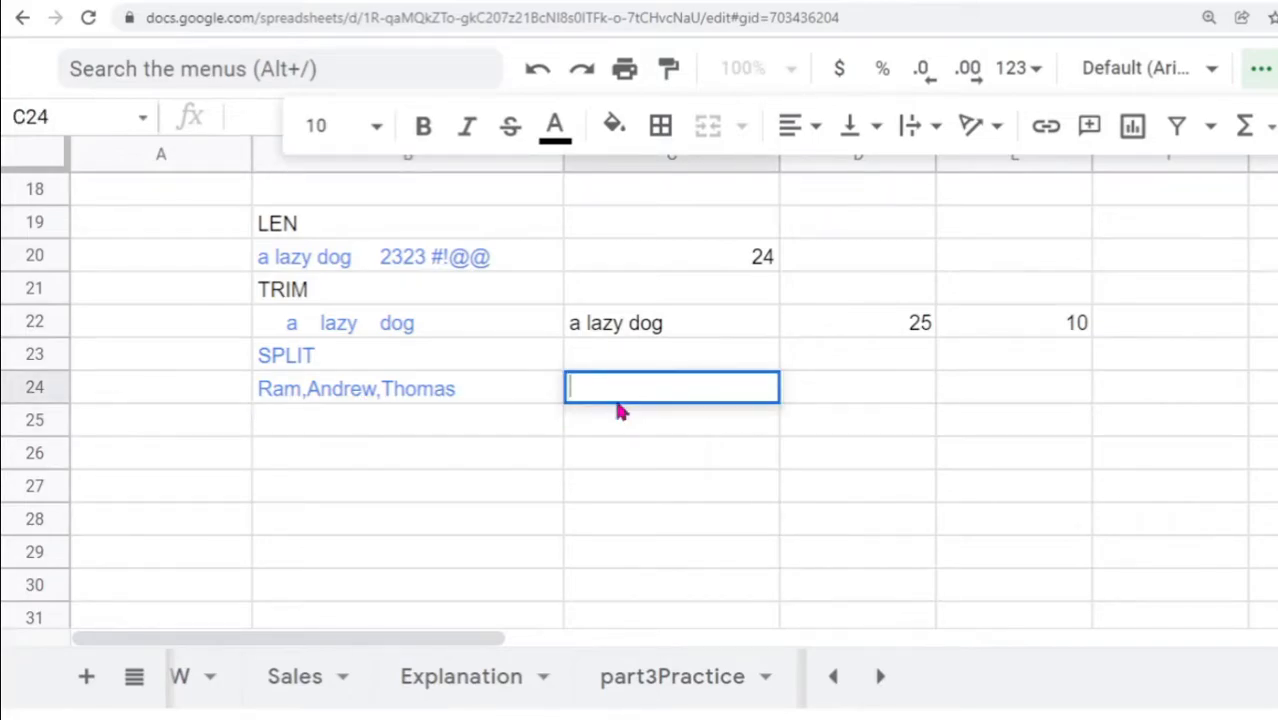
type("=")
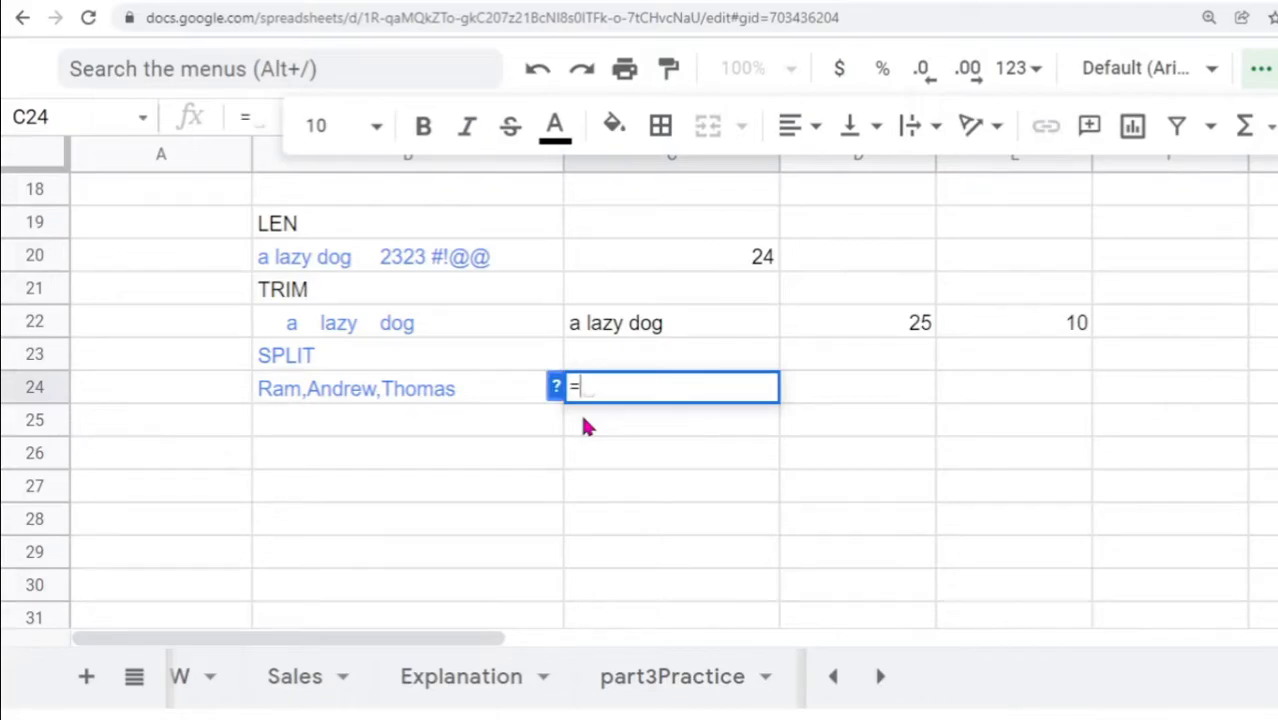
type("split(")
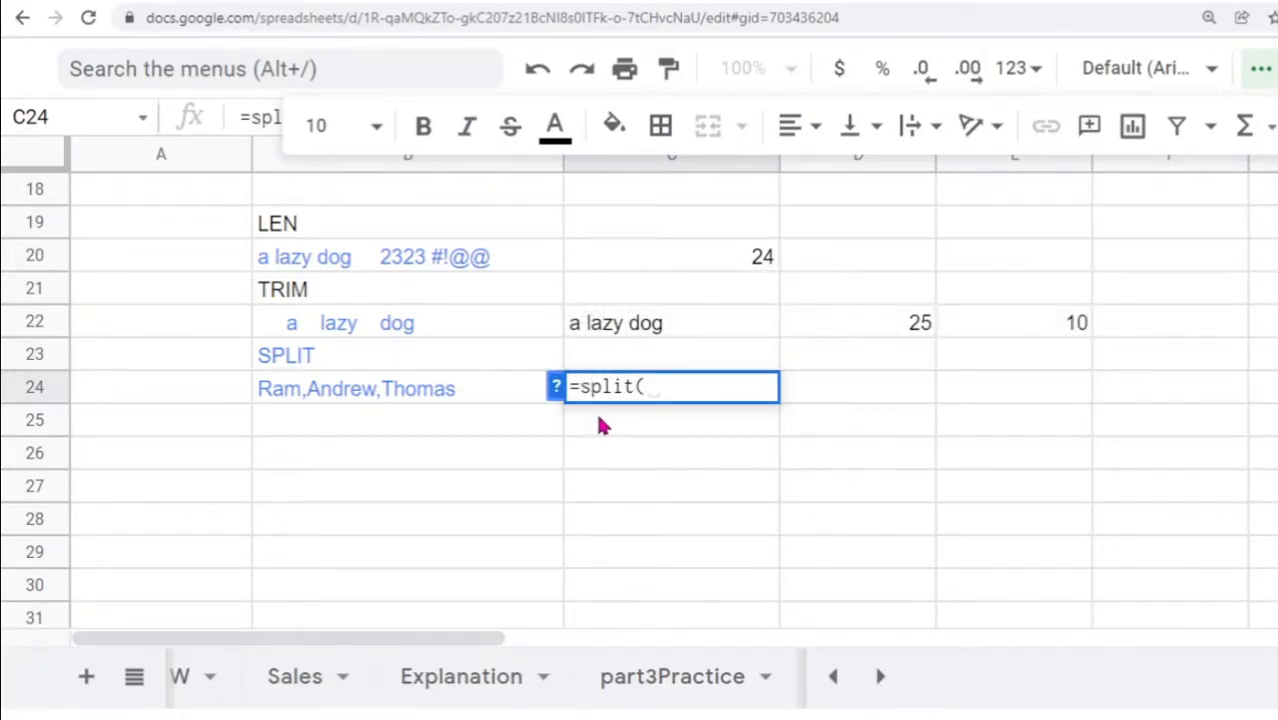
left_click(436, 398)
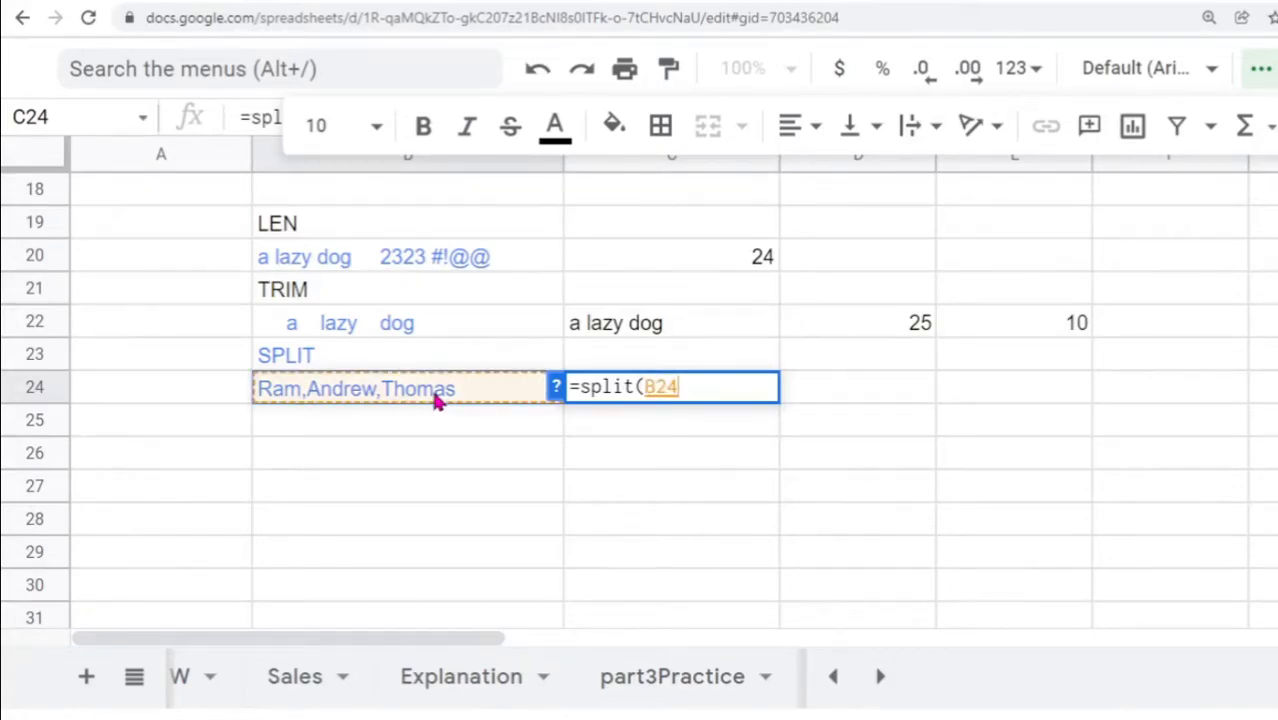
type(",")
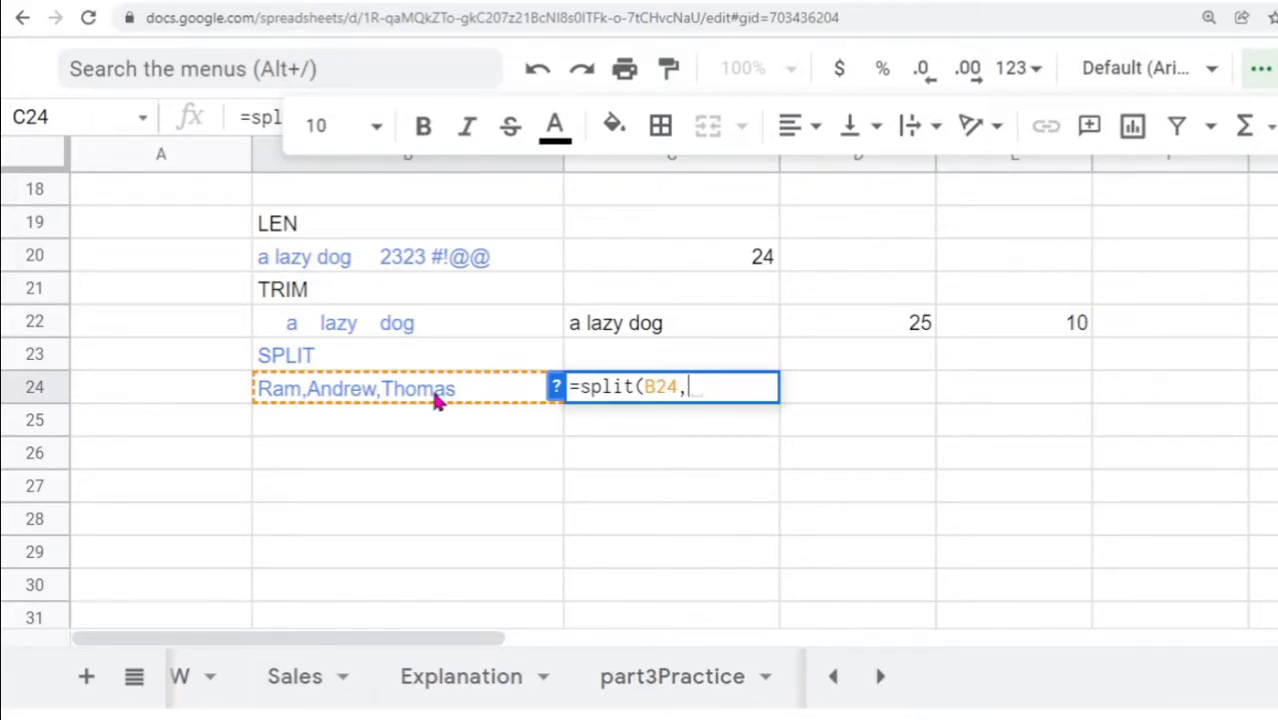
type("\"\"")
key("Left")
type(",")
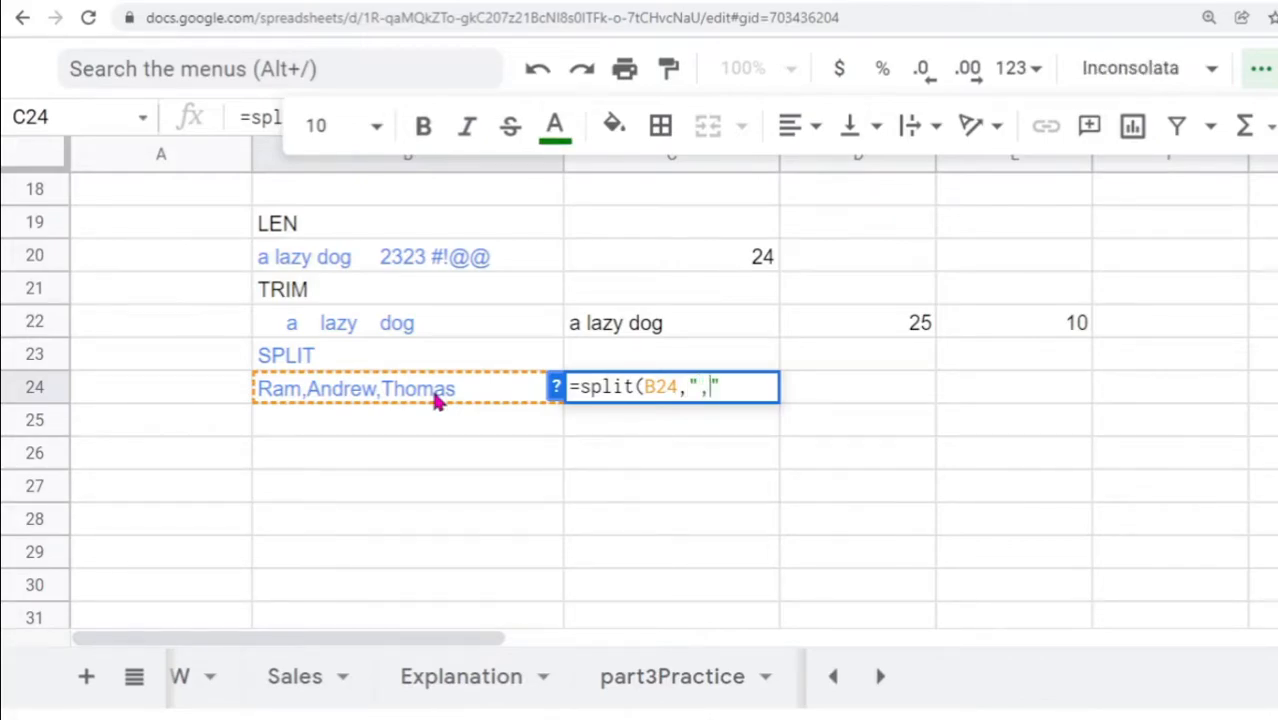
key("Right")
type(")")
key("Return")
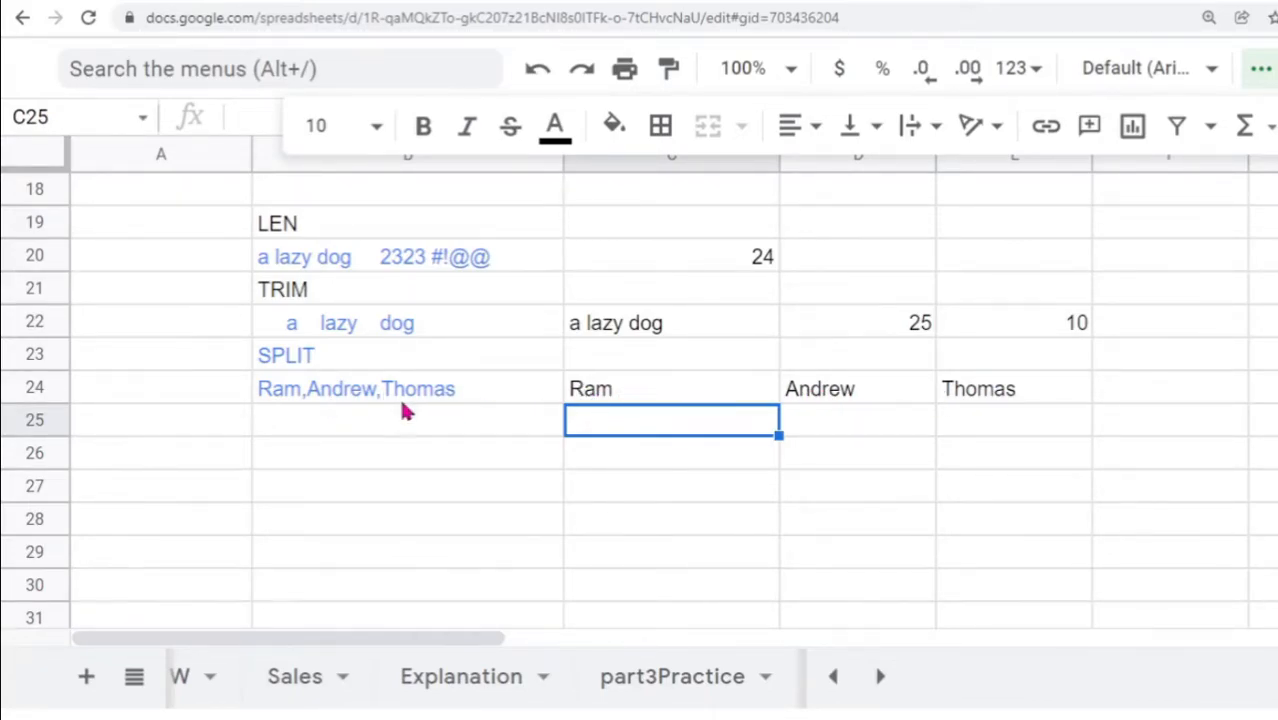
- Enter the same three first names in B25, separated by double underscores instead of commas
double_click(298, 430)
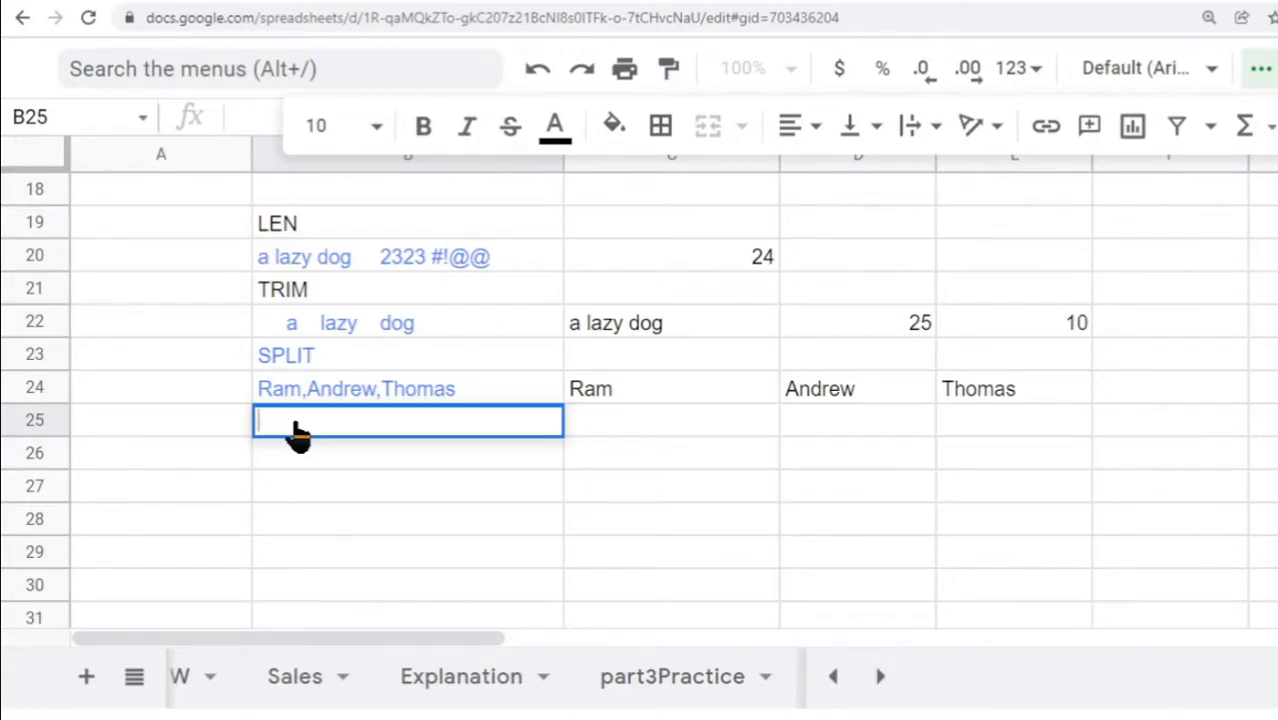
type("Ram")
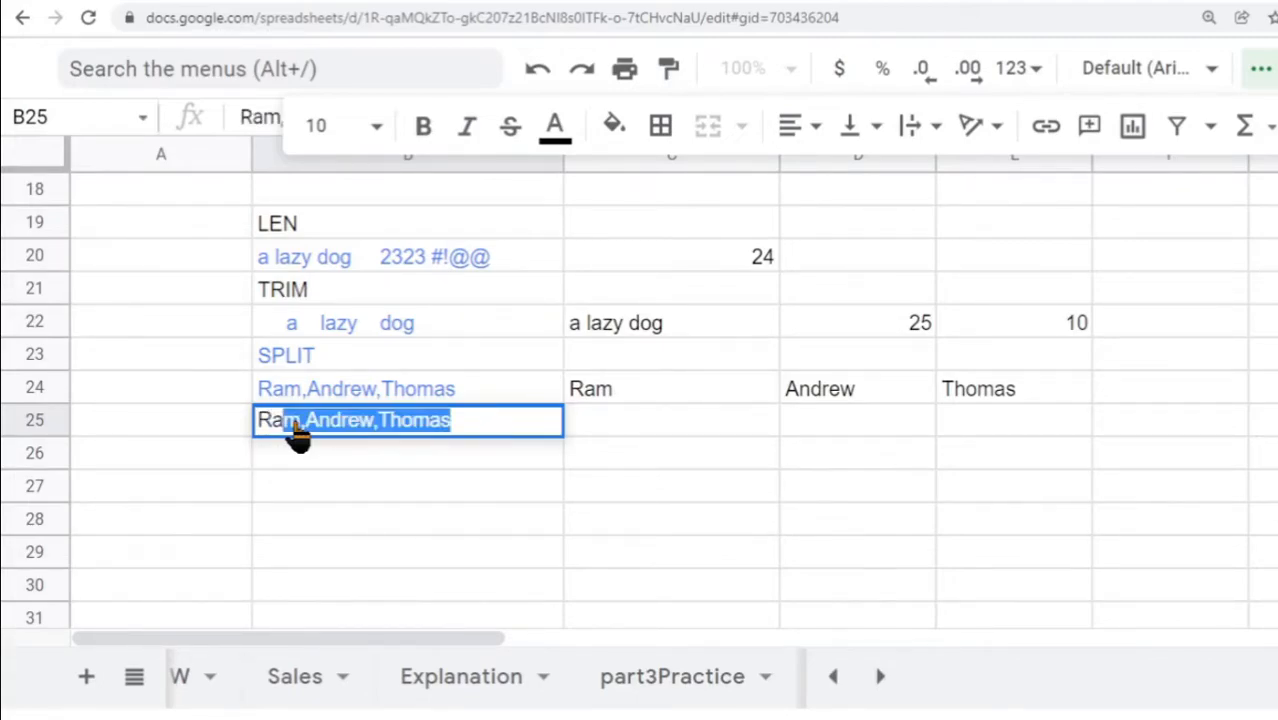
type("__")
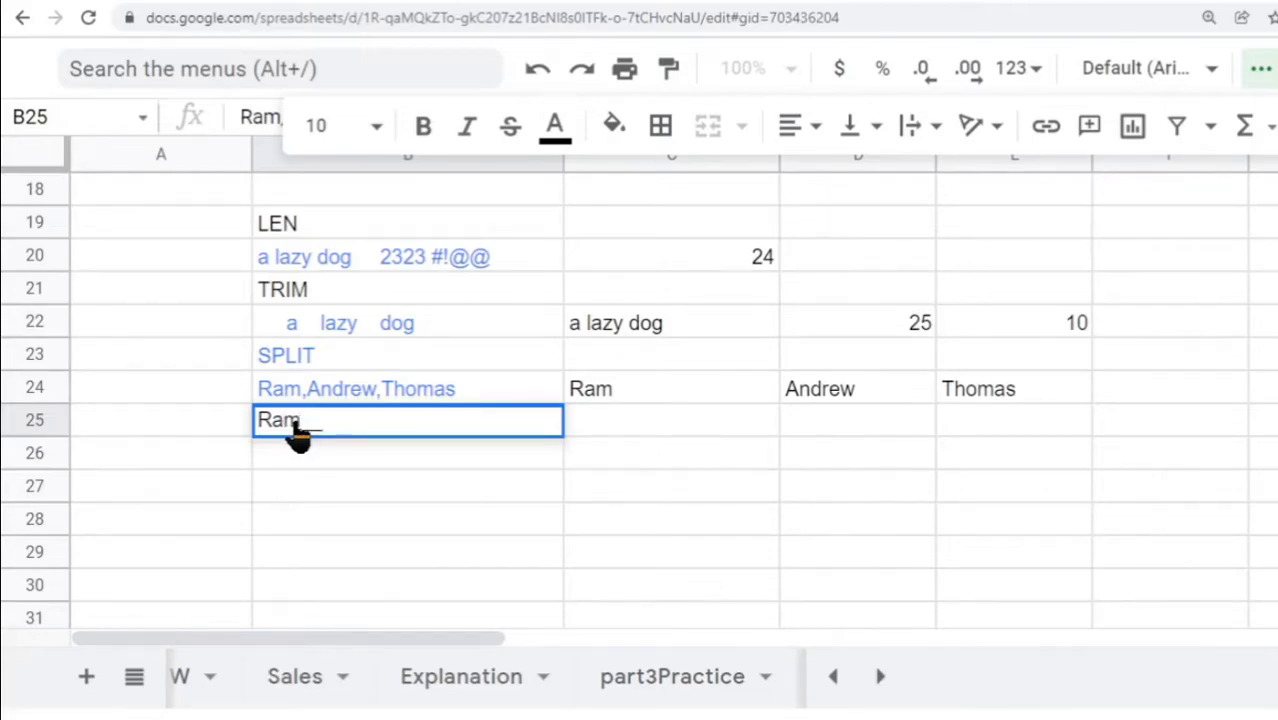
type("Andrew__")
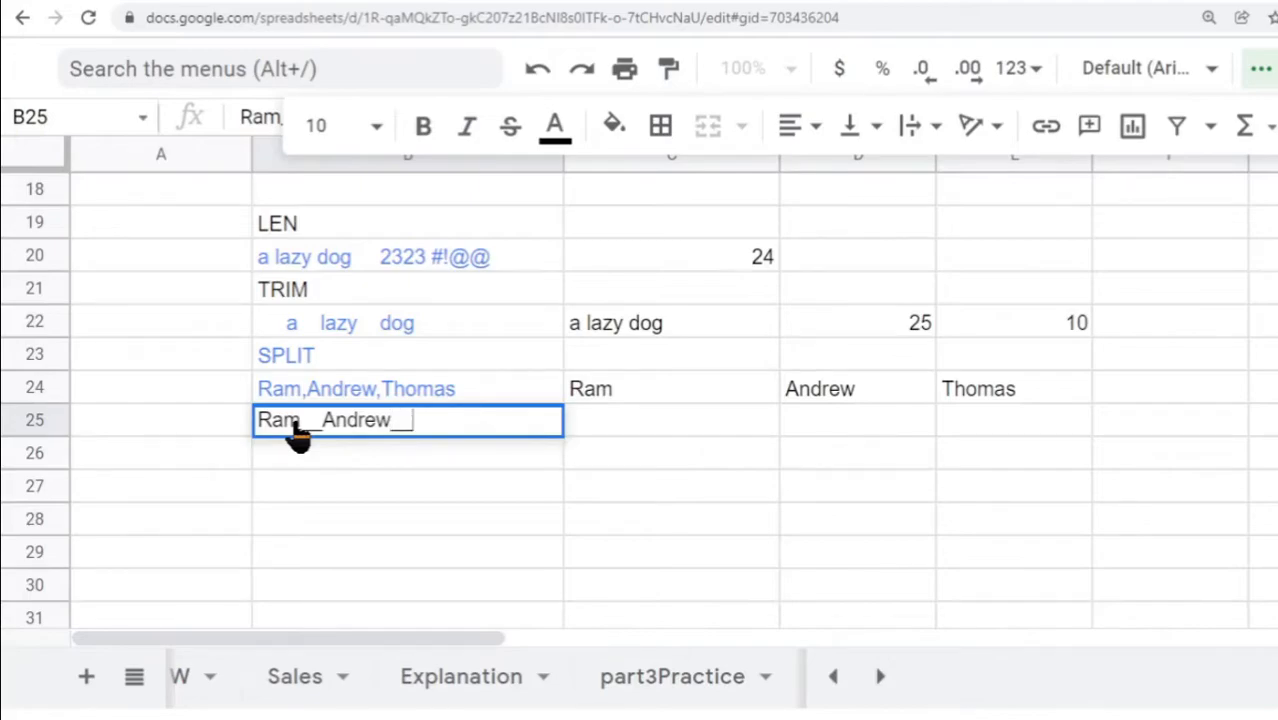
type("Thomas")
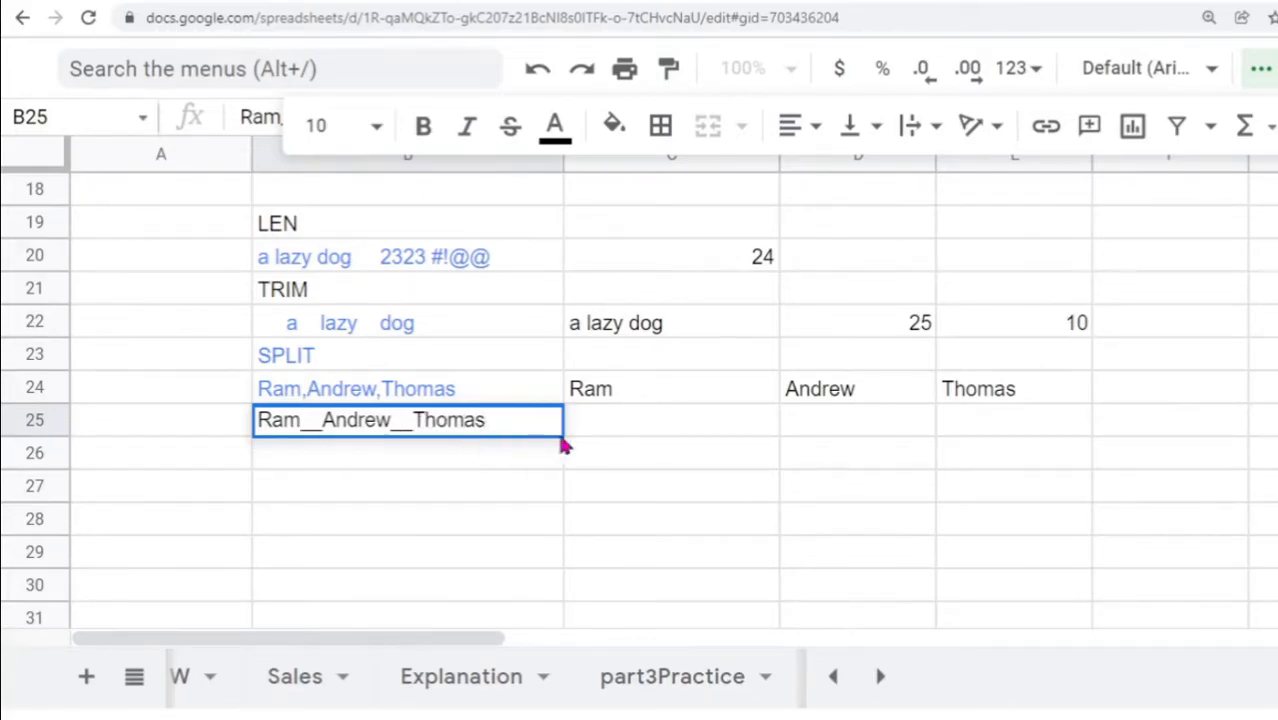
- Split the underscore-separated names from B25 into separate cells, starting in C25, with =split(B25,"__")
double_click(597, 438)
type("=")
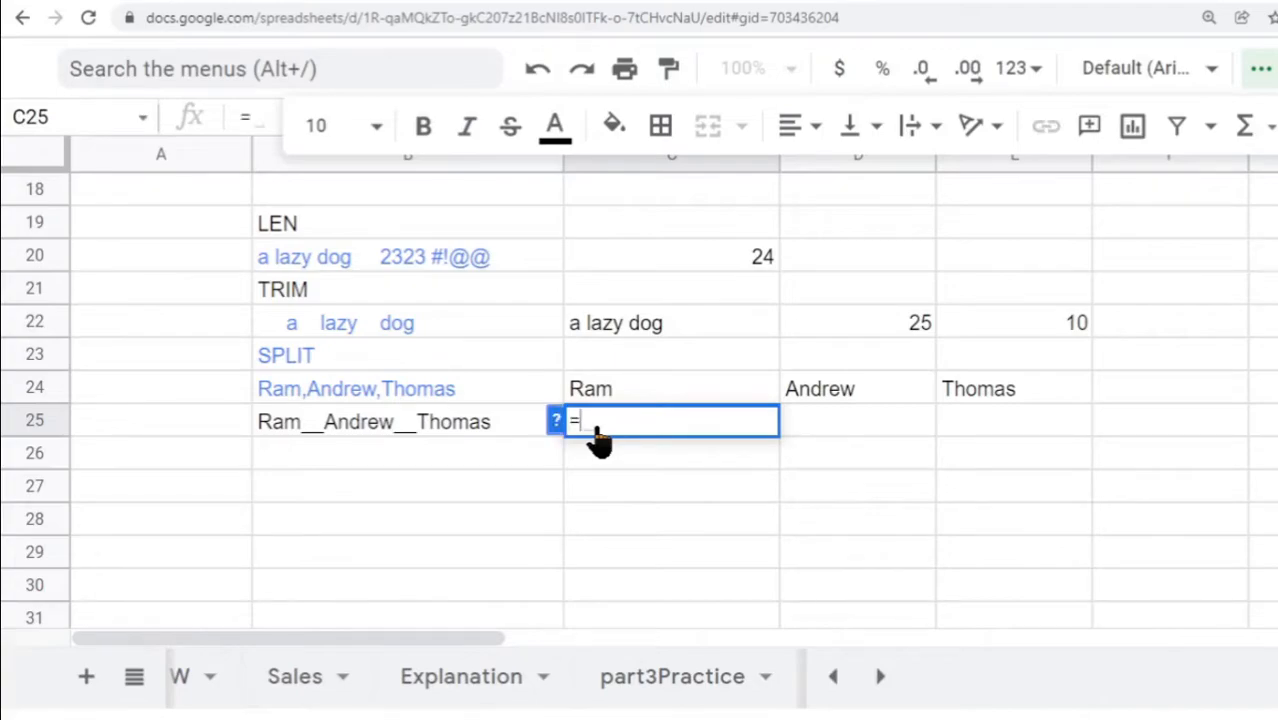
type("split(")
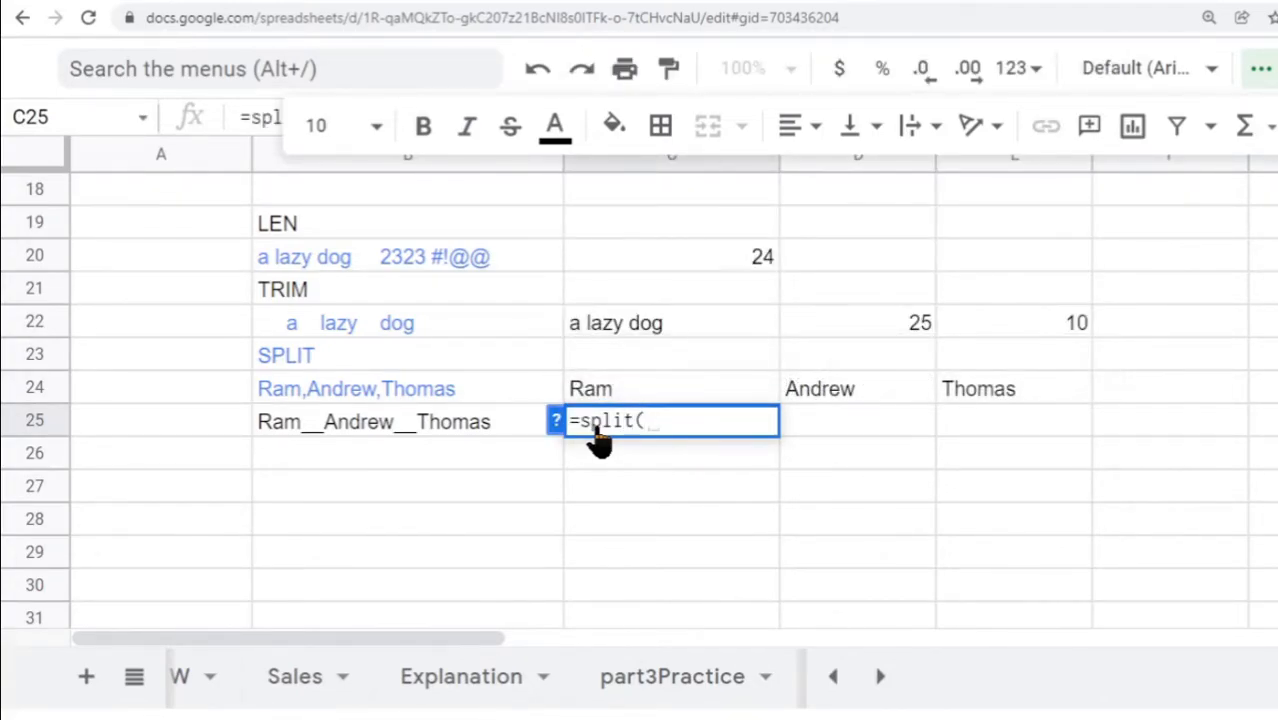
left_click(456, 425)
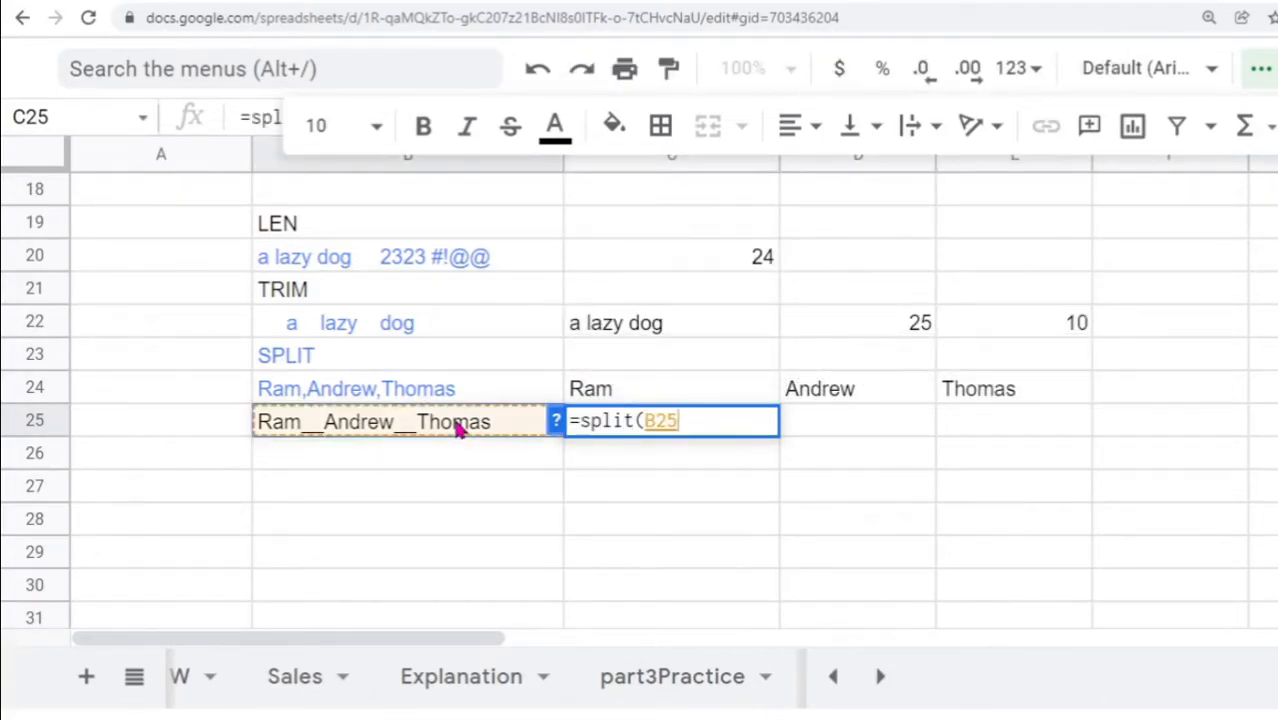
type(",")
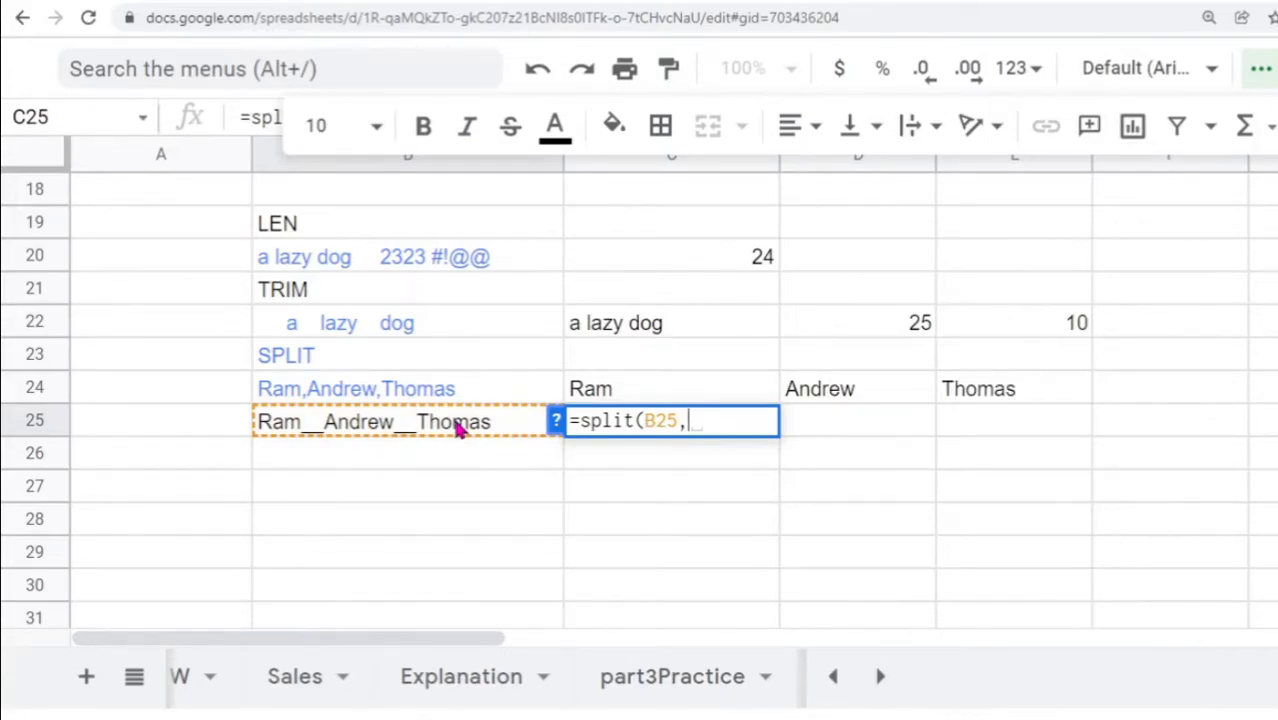
type("\"\"")
key("Left")
type("__")
key("Right")
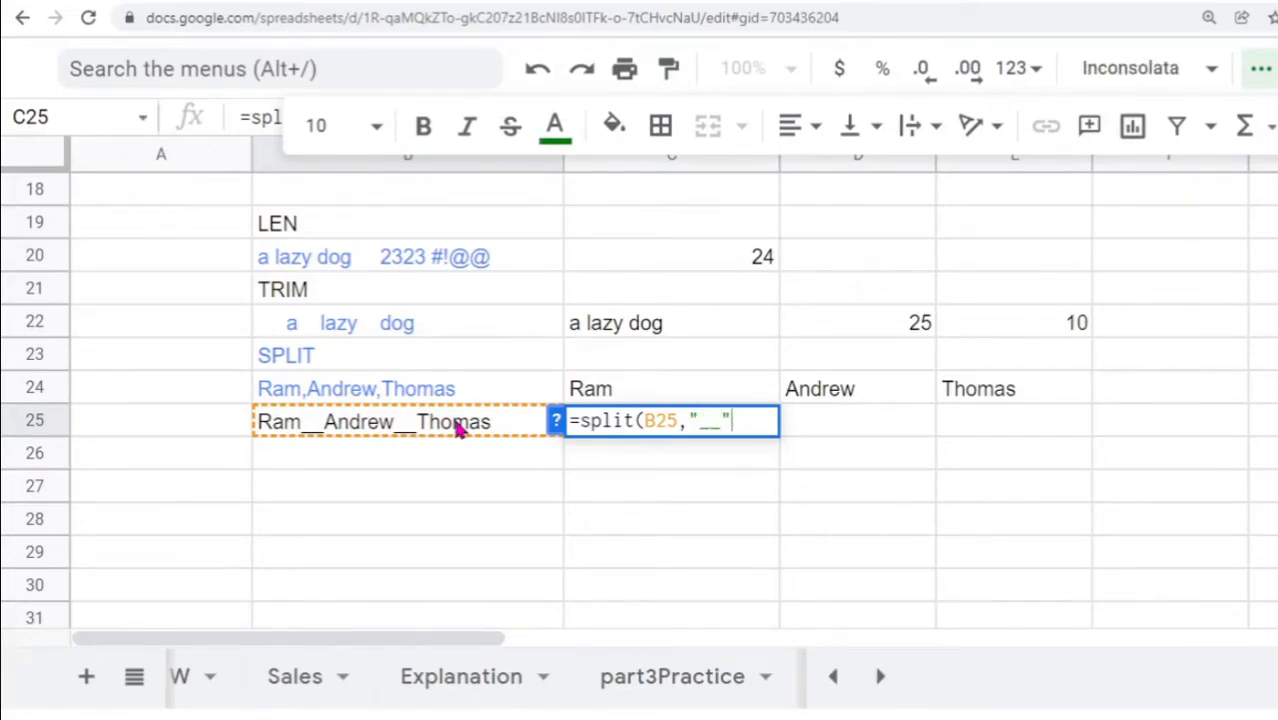
type(")")
key("Return")
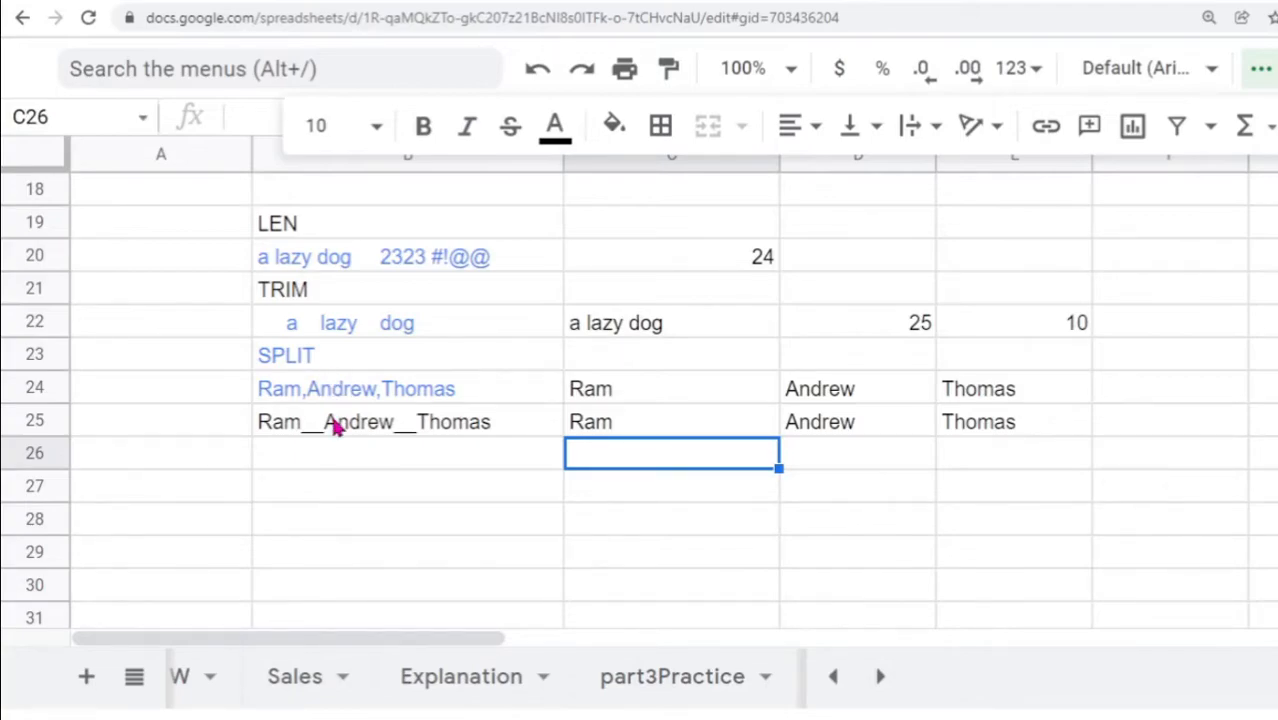
- Label cell B26 as LEFT/RIGHT/MID
double_click(320, 456)
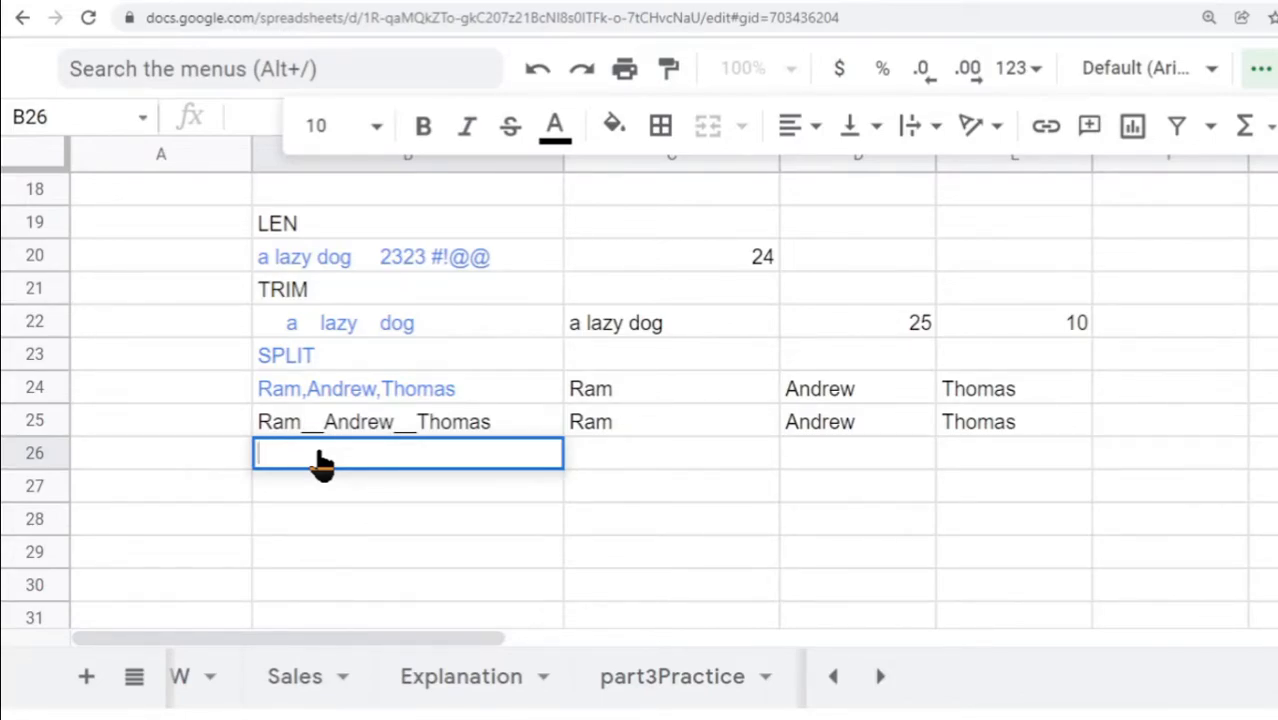
type("LEFT")
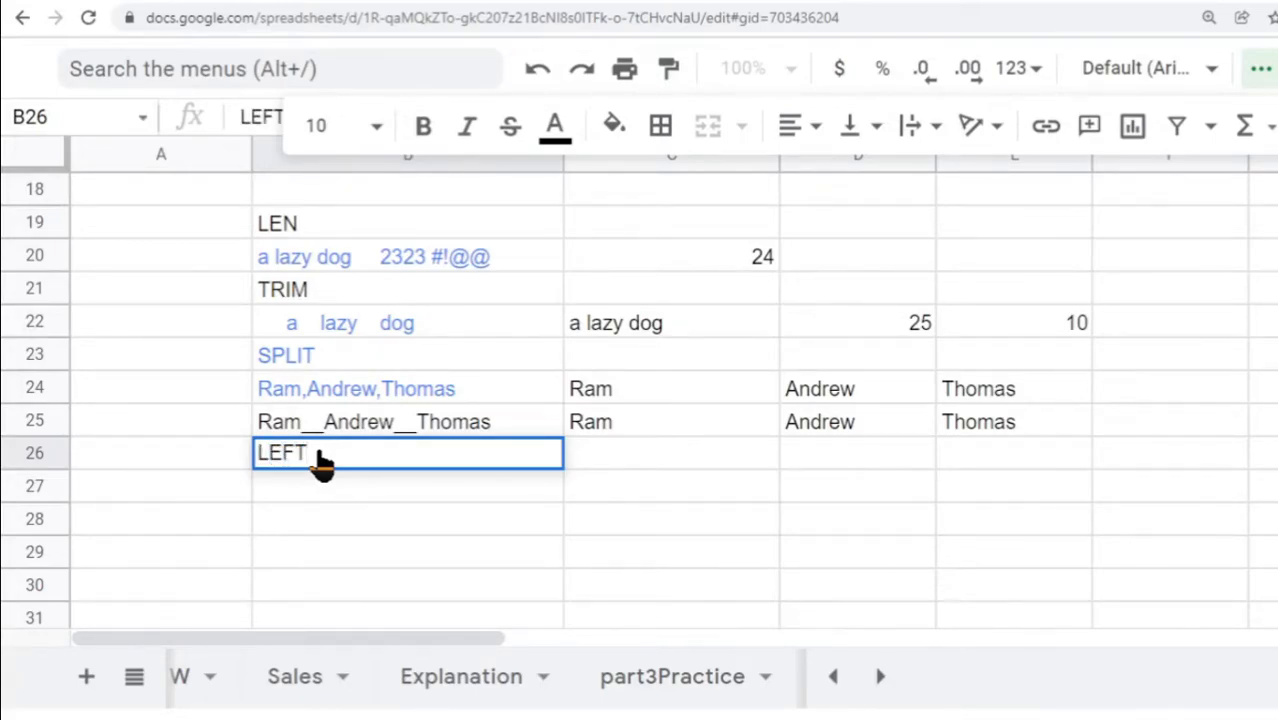
type("/RIGH")
key("BackSpace")
type("GHT/")
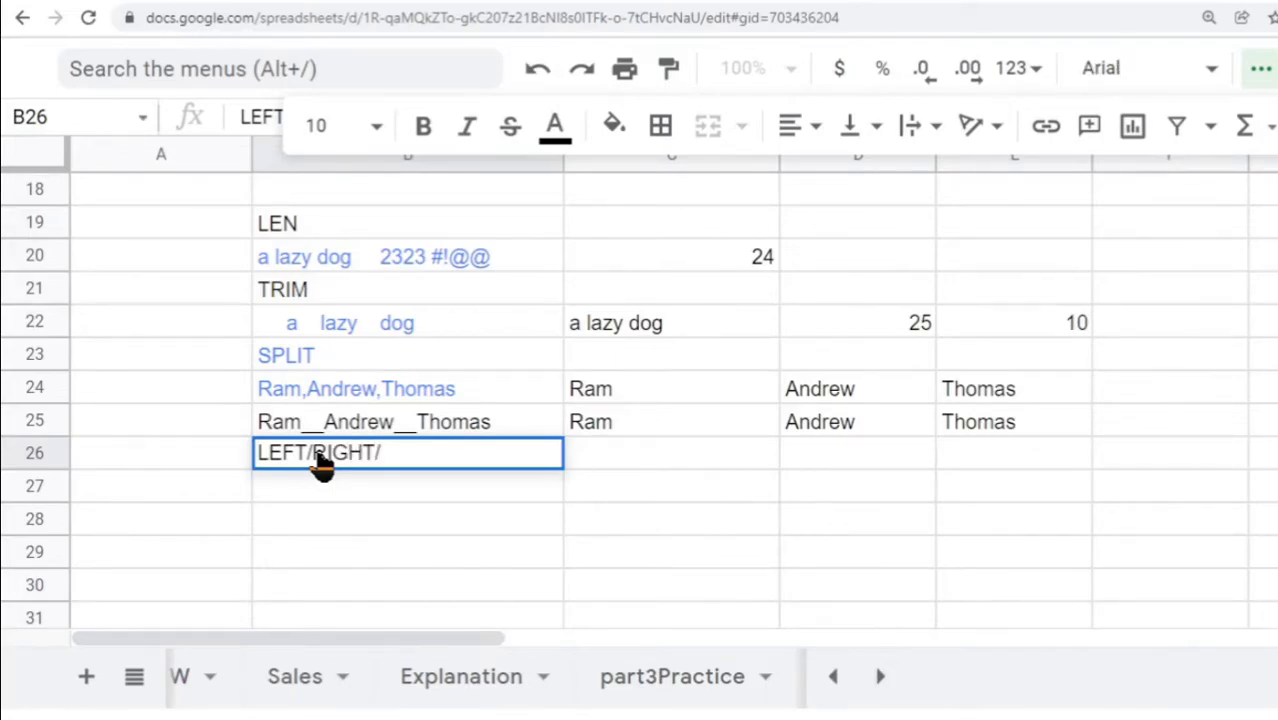
type("MID")
- Enter the first name from the split list in B27 as sample text
left_click(325, 489)
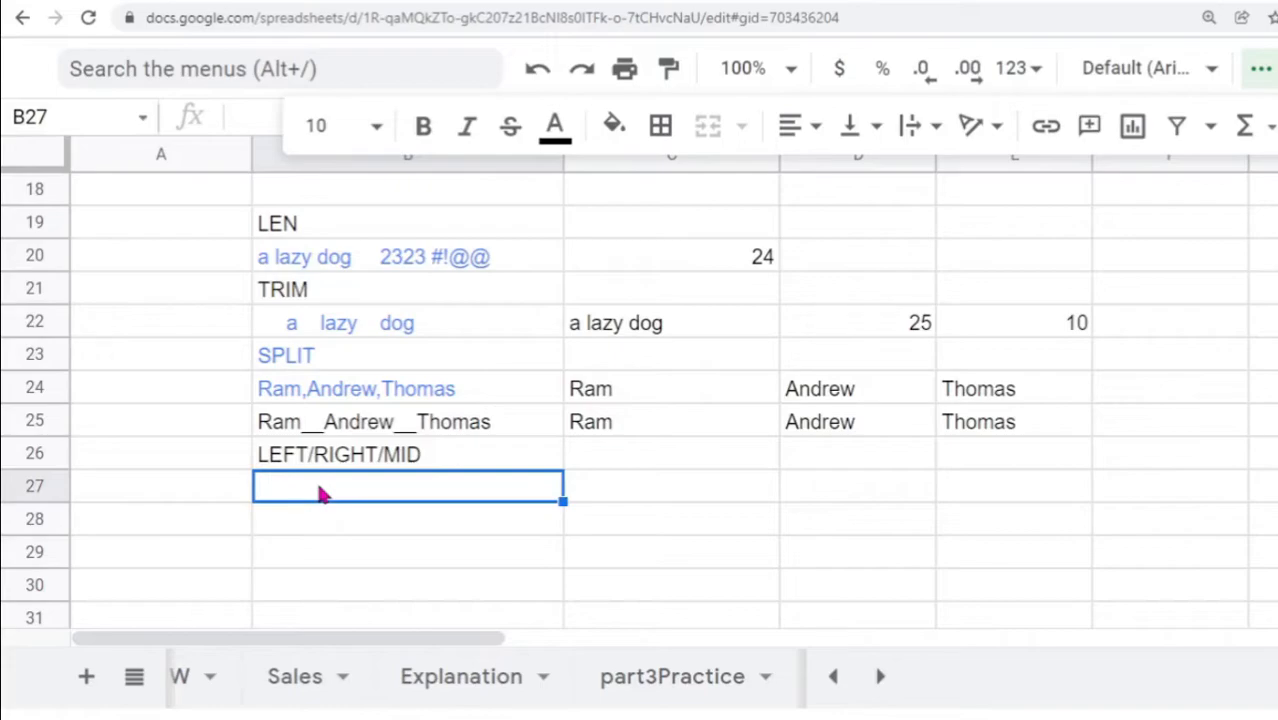
type("Ram")
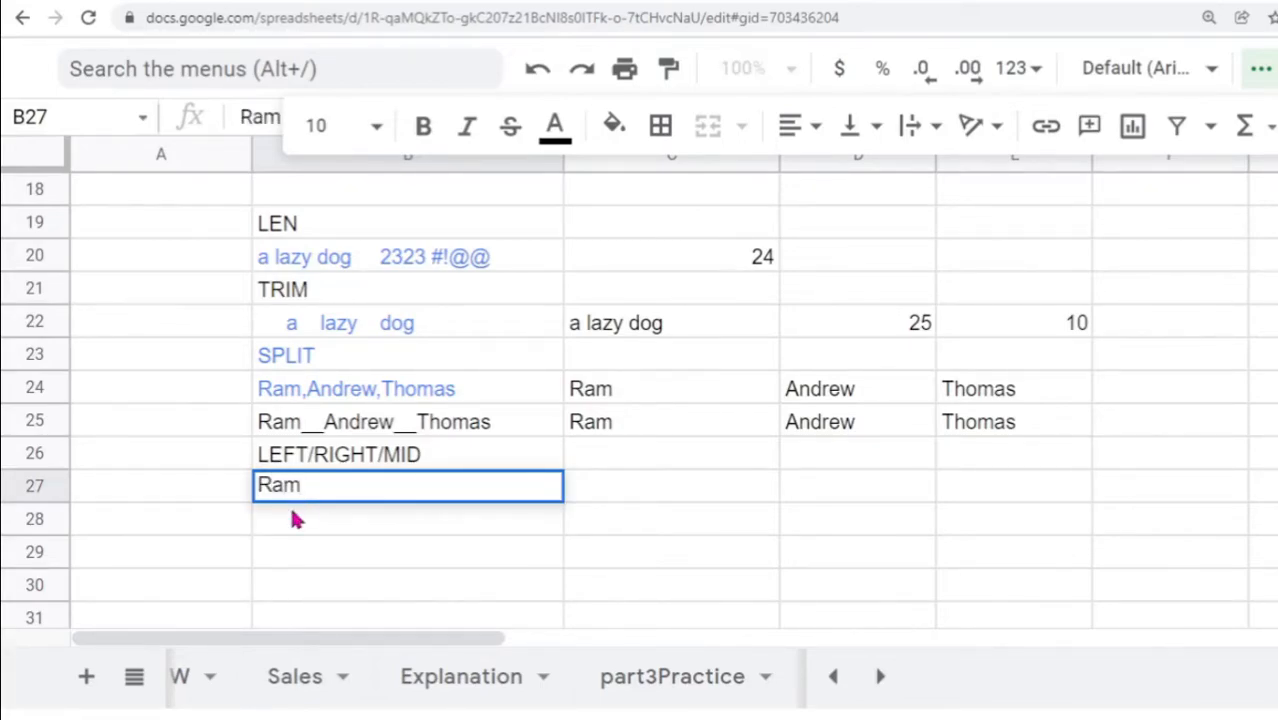
key("Return")
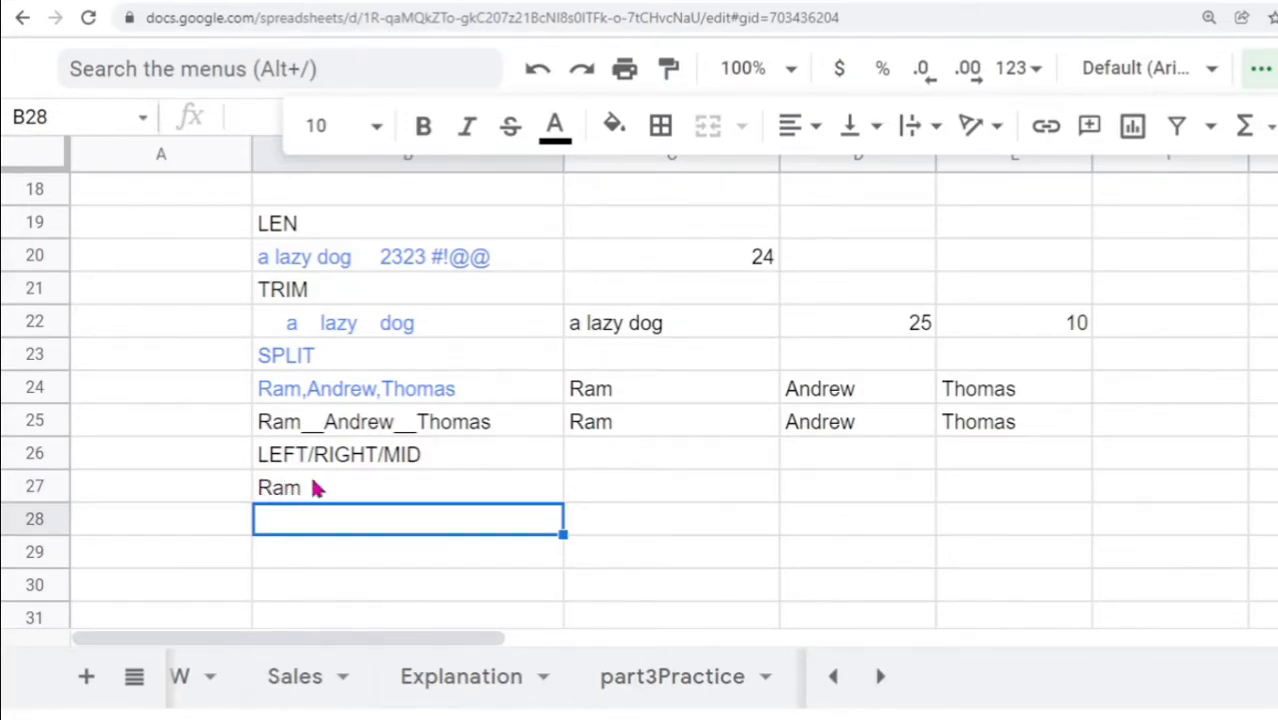
- Extract the leading character of the sample text into C27 with =left(B27)
left_click(623, 492)
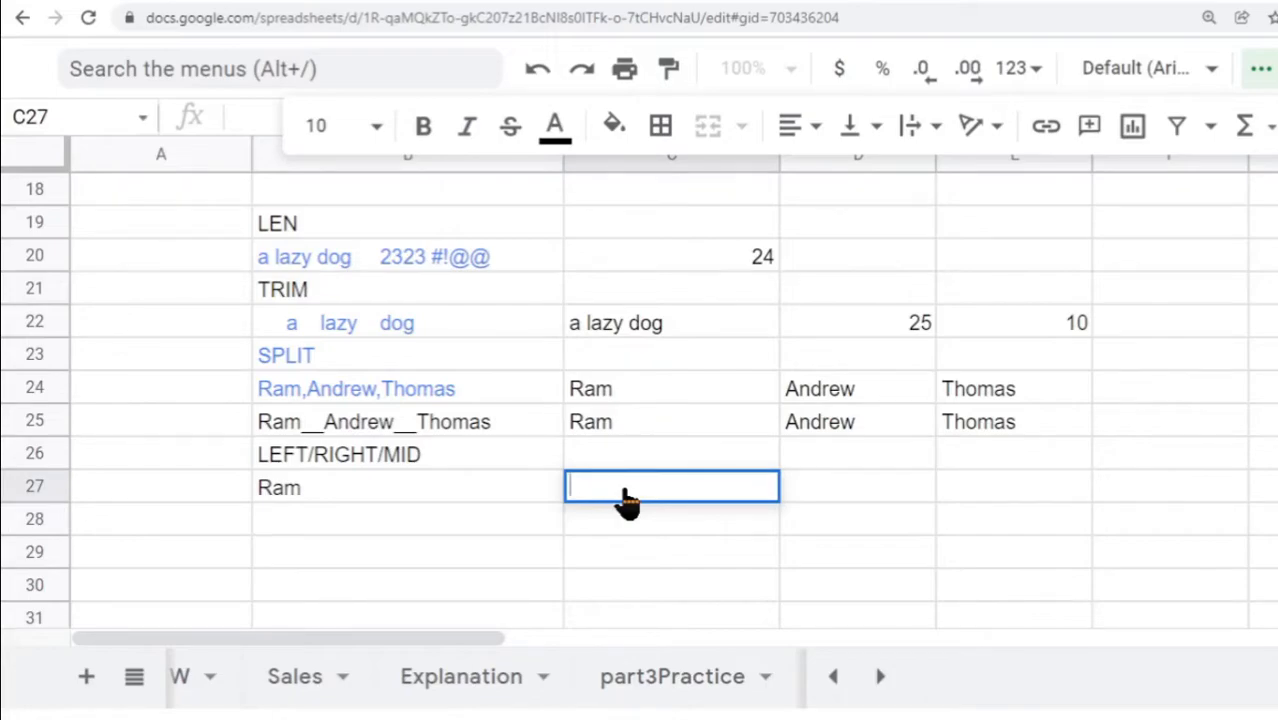
type("=le")
type("ft")
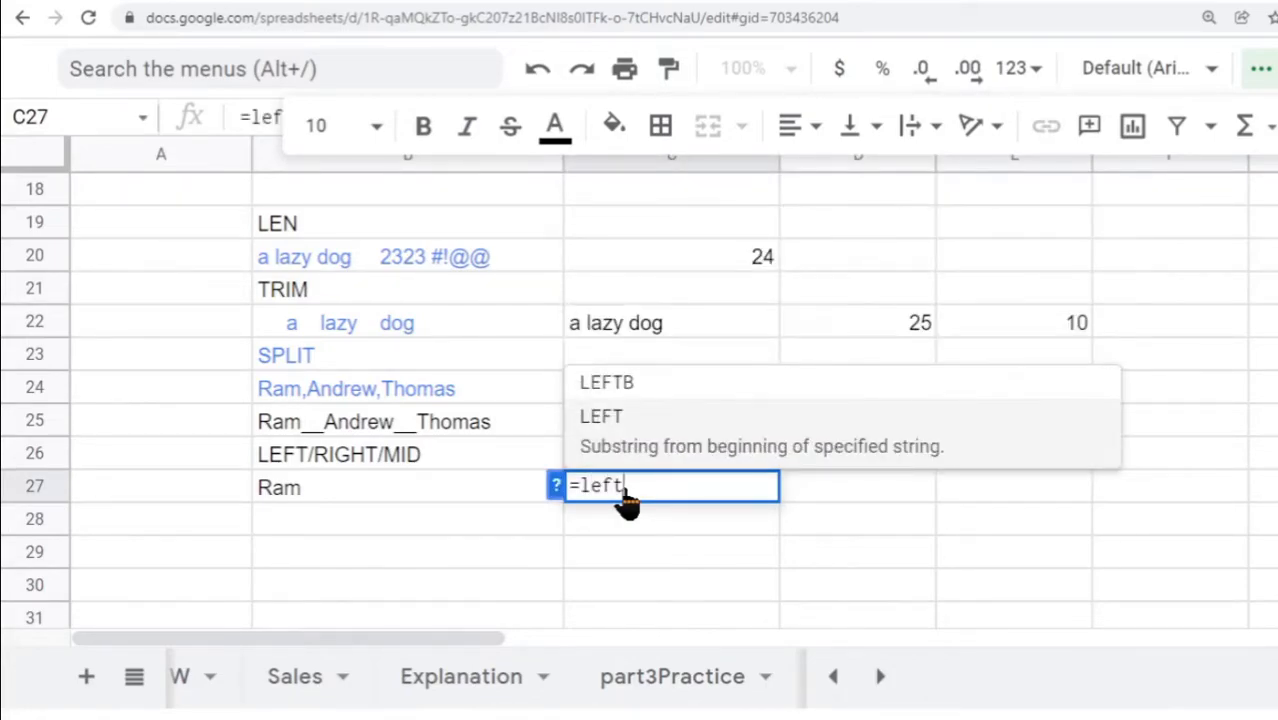
type("(")
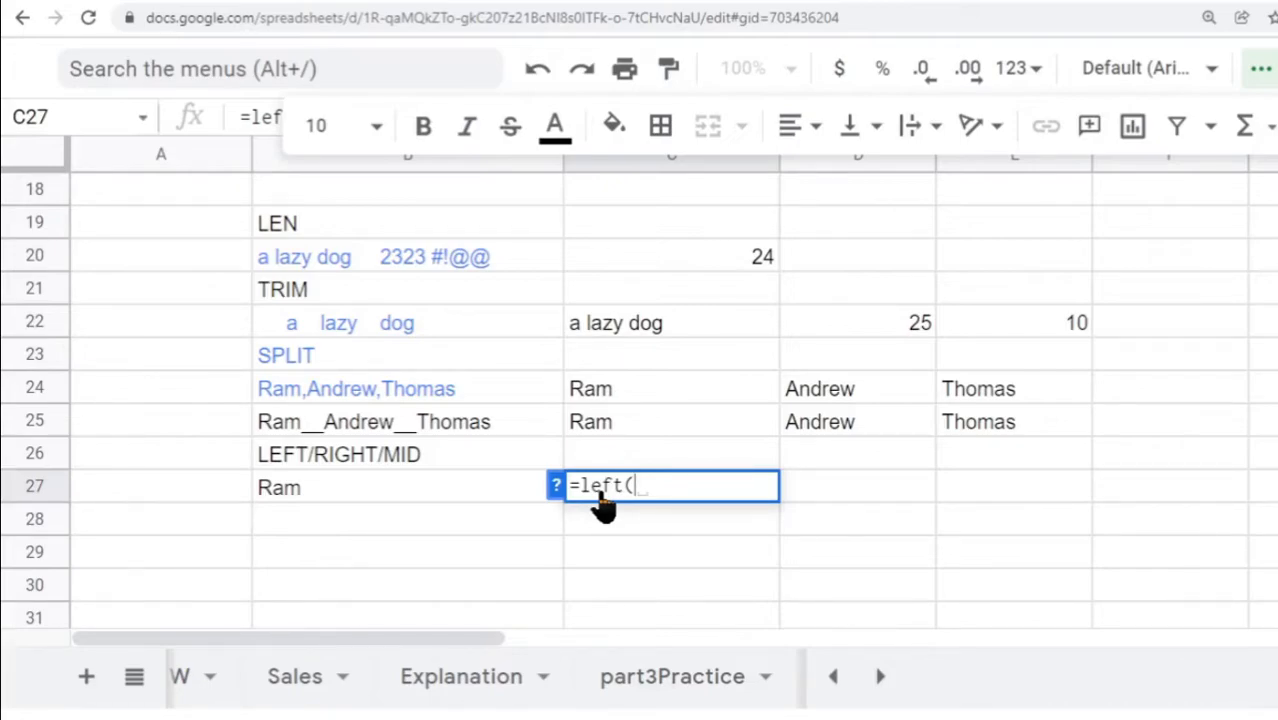
left_click(333, 502)
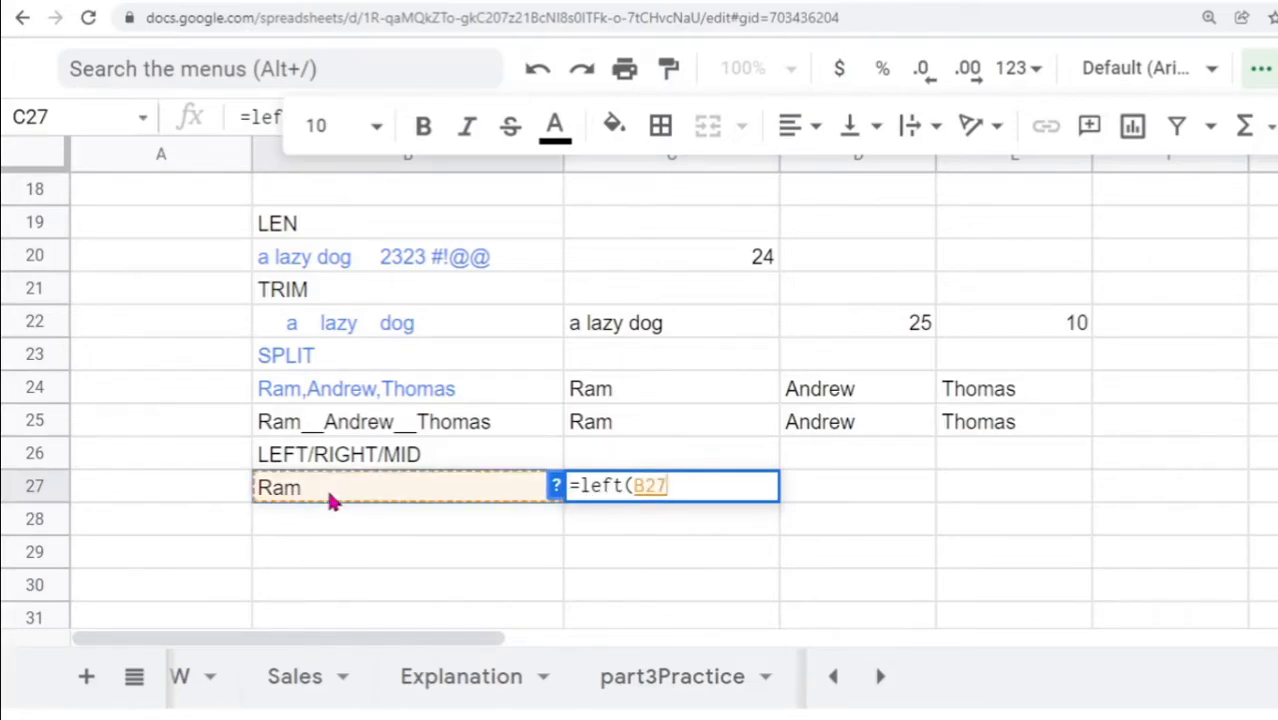
type(")")
key("Return")
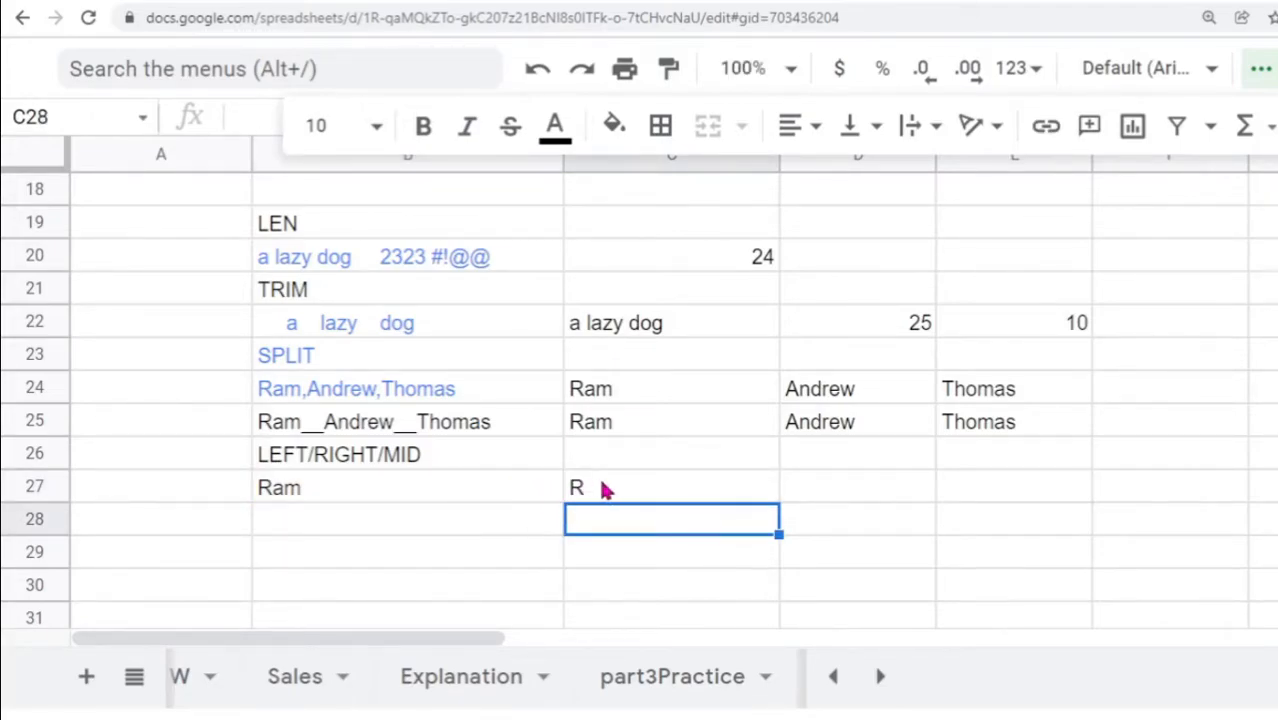
- Replace the sample text in B27 with Abc
left_click(314, 492)
double_click(314, 492)
left_click_drag(314, 492, 222, 490)
type("Abc")
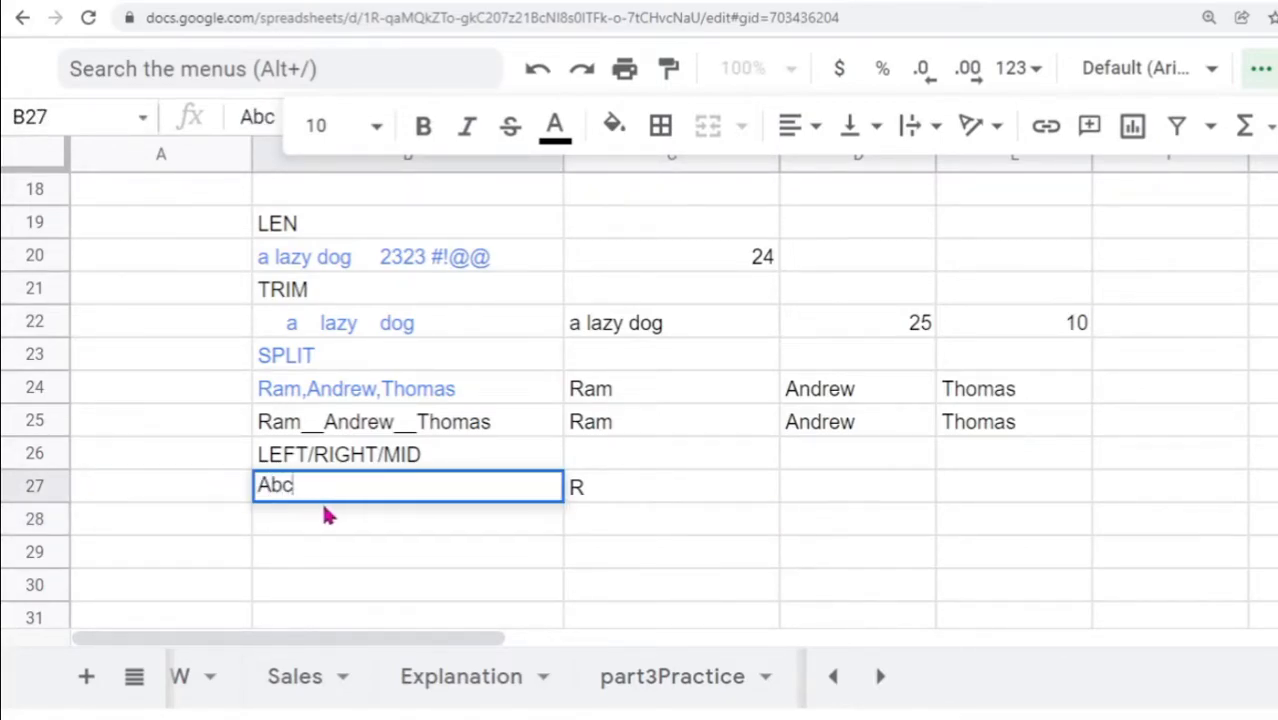
key("Return")
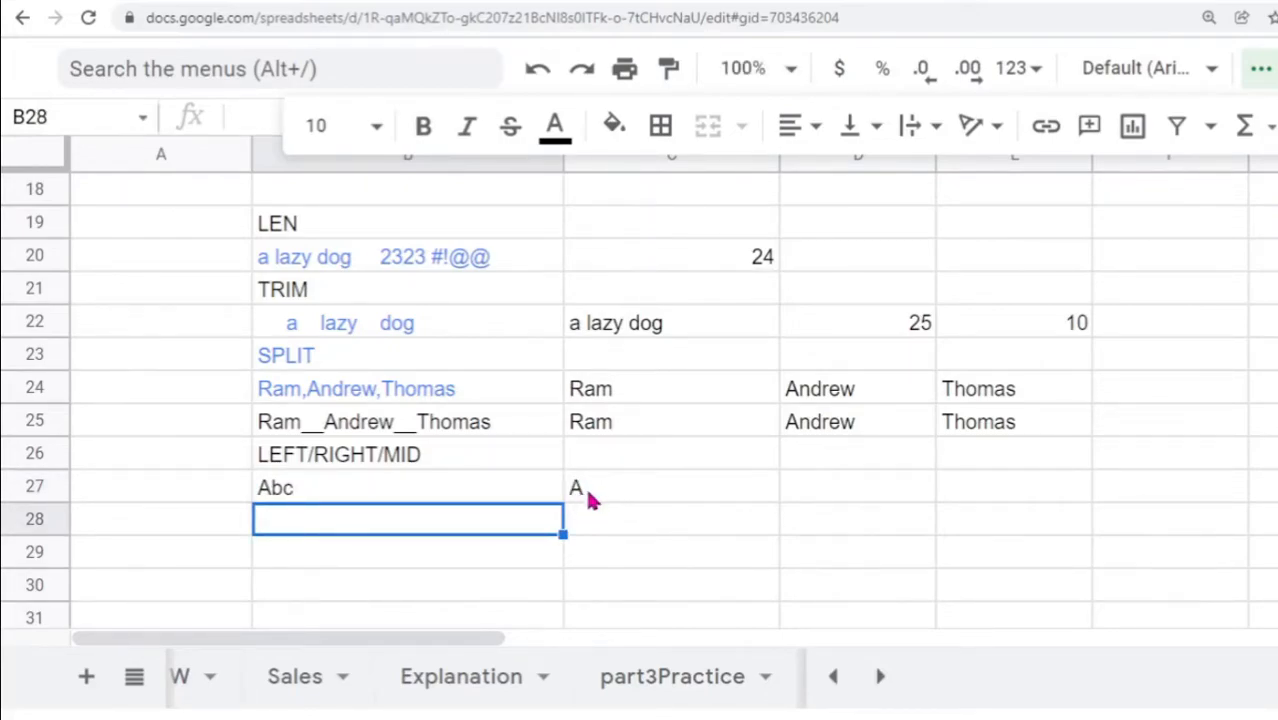
- Add an explicit character count of 1 to the LEFT formula in C27, making it =left(B27,1)
left_click(531, 493)
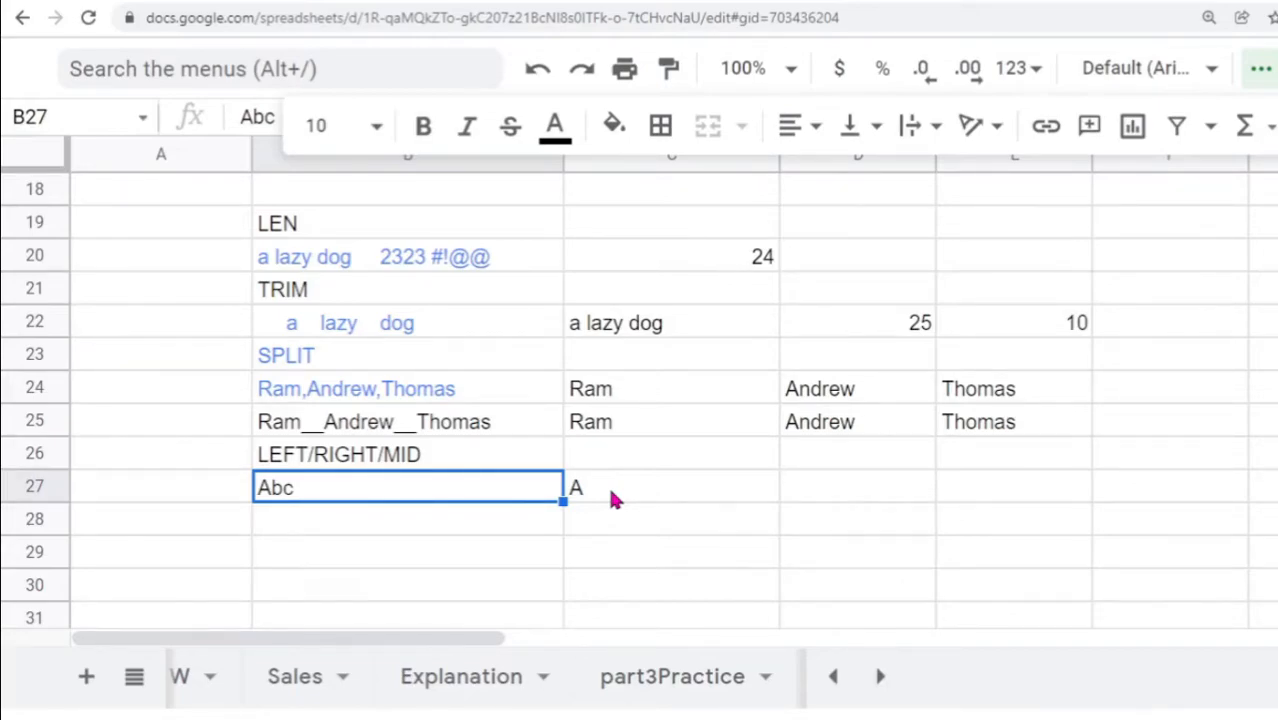
double_click(612, 492)
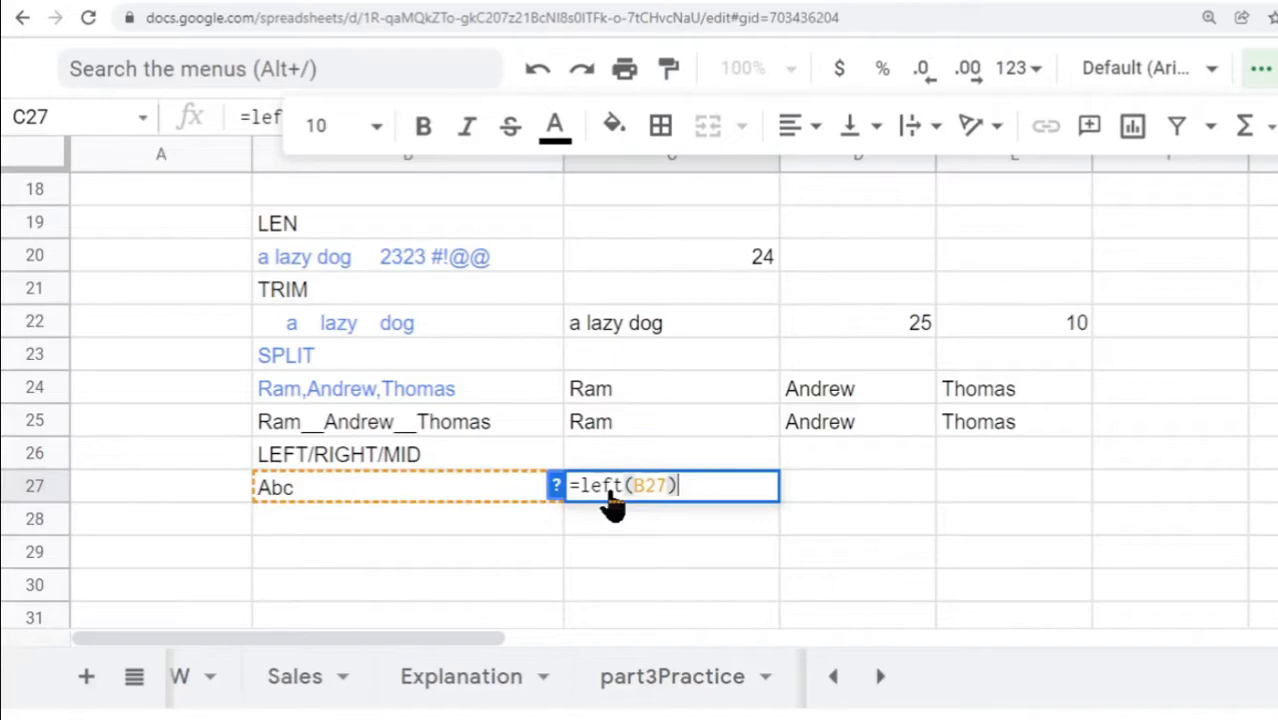
left_click(667, 500)
type(",")
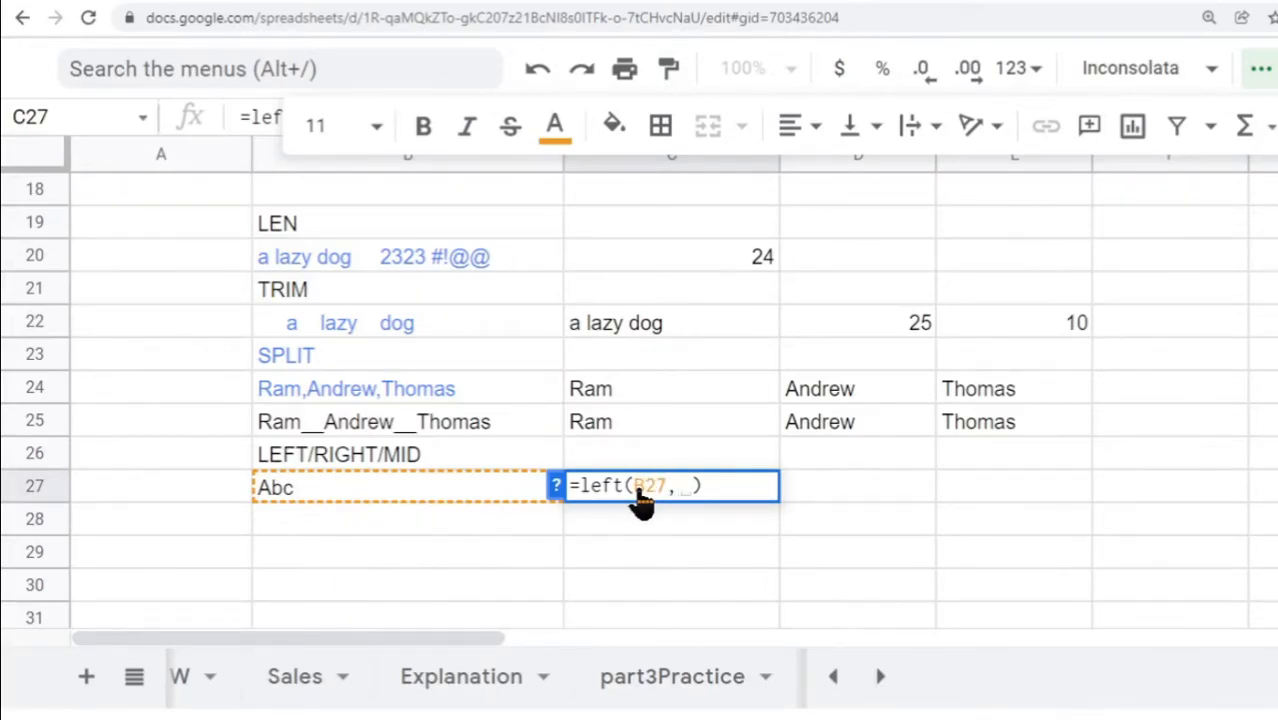
type("1")
key("Return")
- Examine the LEFT formula in C27 and the function's argument help, using a trial LEFT formula in D27 that is discarded
left_click(619, 499)
double_click(620, 498)
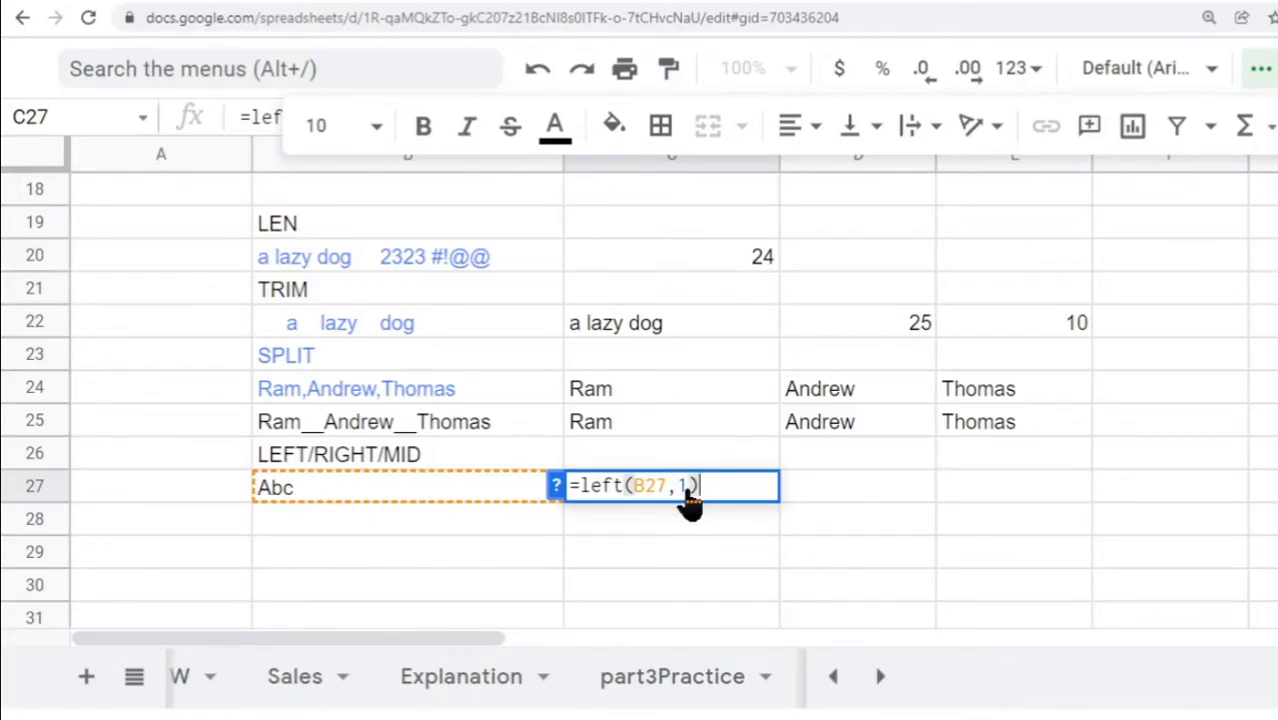
left_click(557, 489)
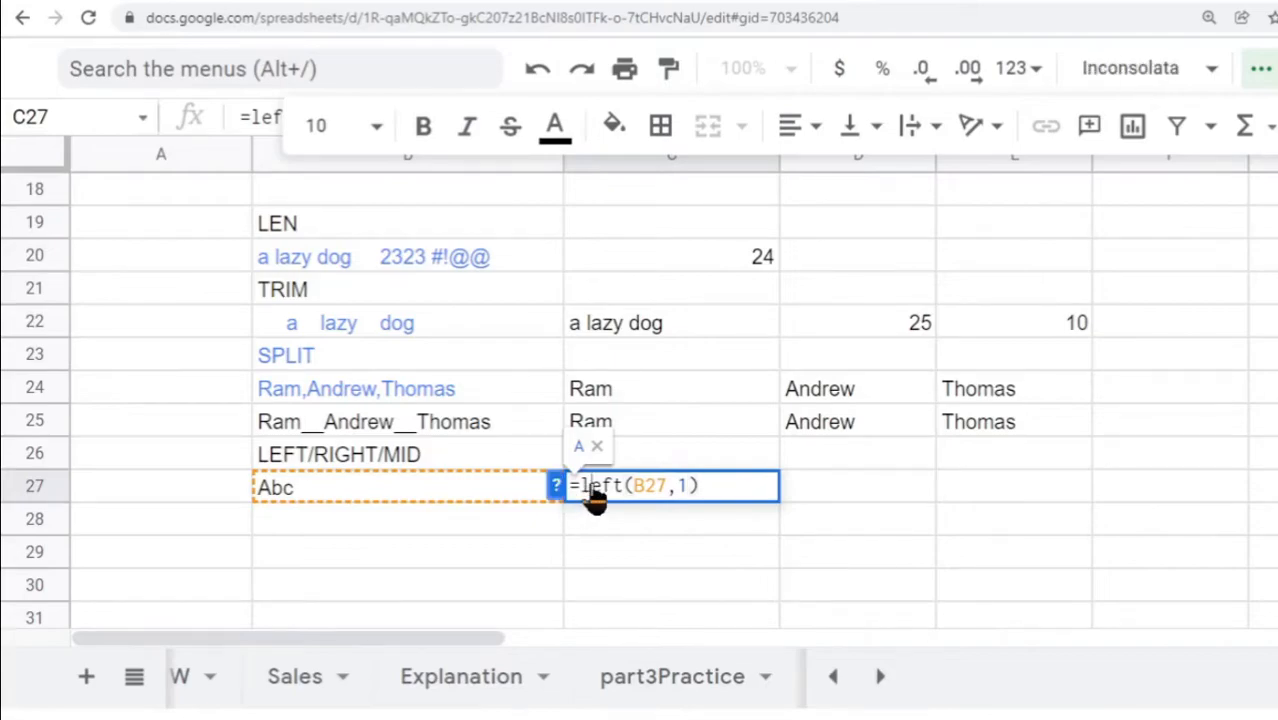
triple_click(590, 496)
key("Return")
left_click(593, 499)
double_click(717, 495)
left_click(836, 488)
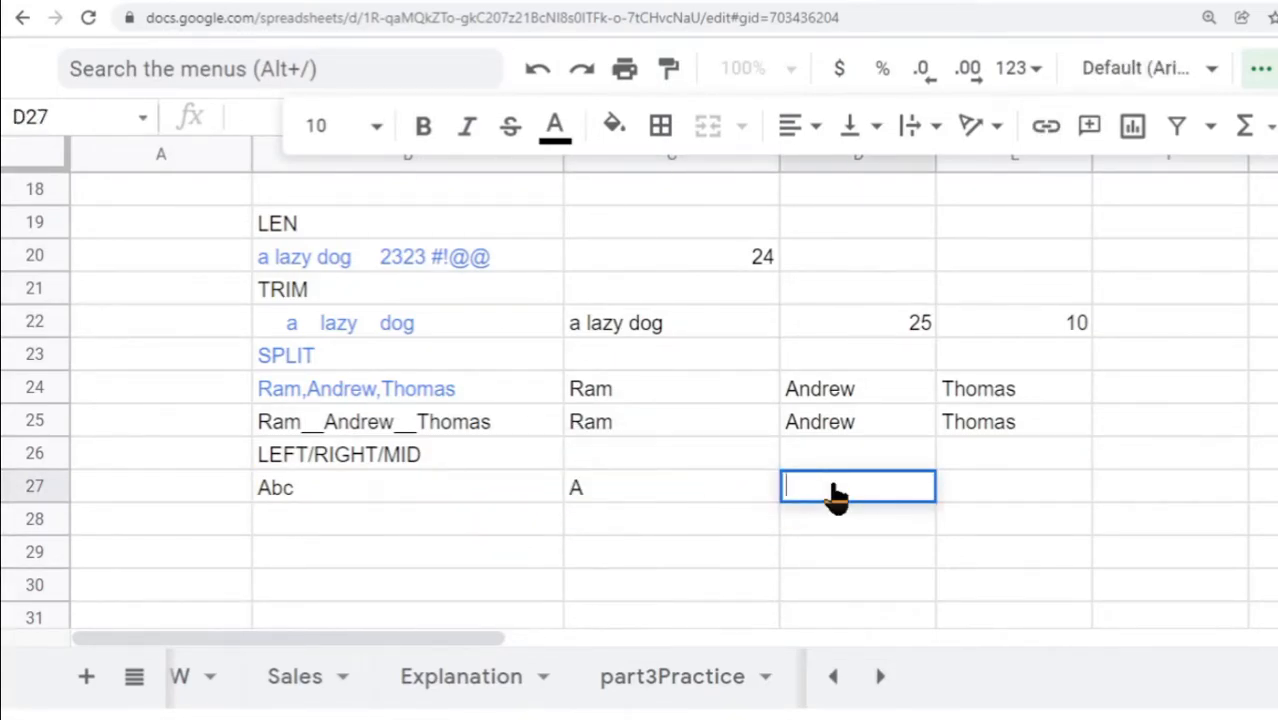
type("=left")
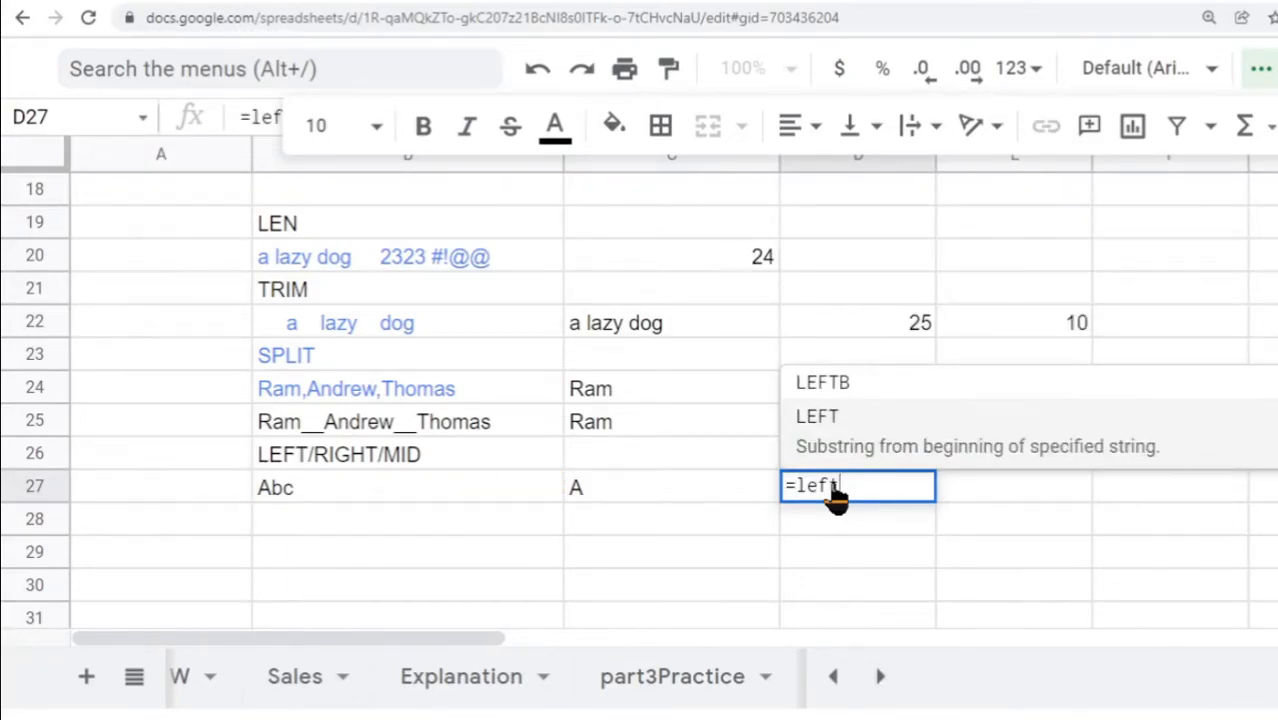
type("(")
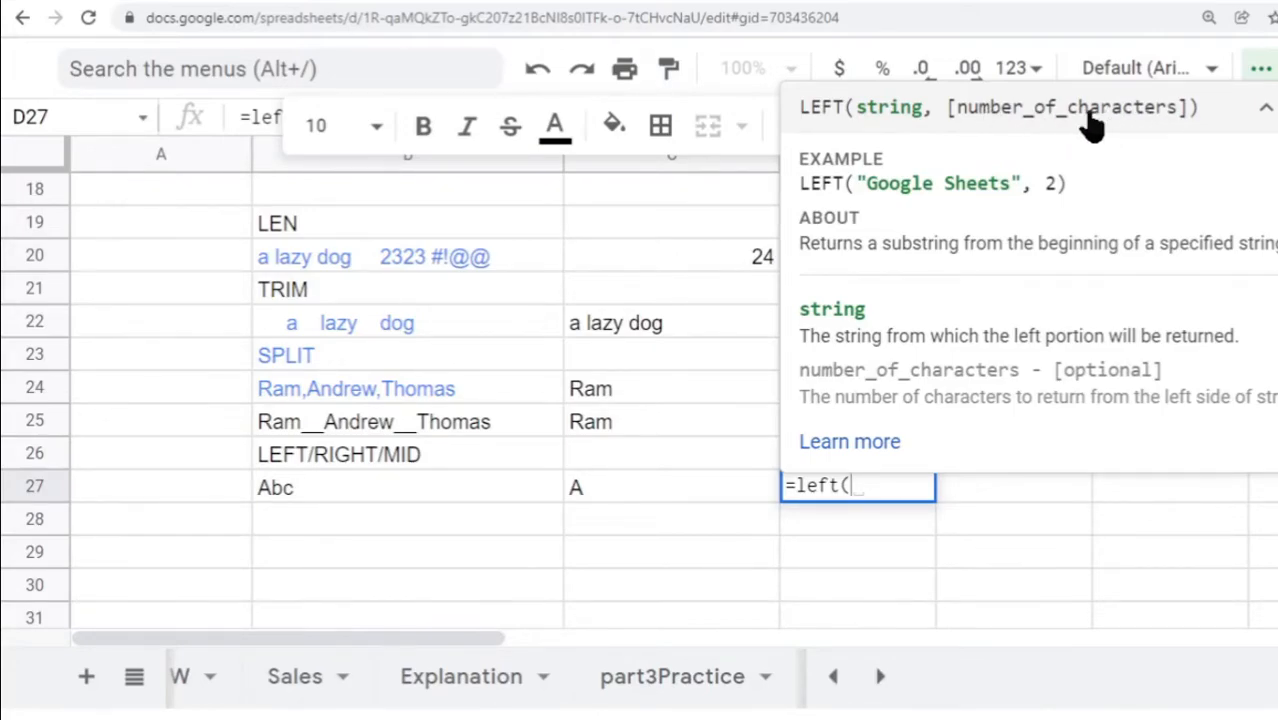
left_click(606, 490)
key("Escape")
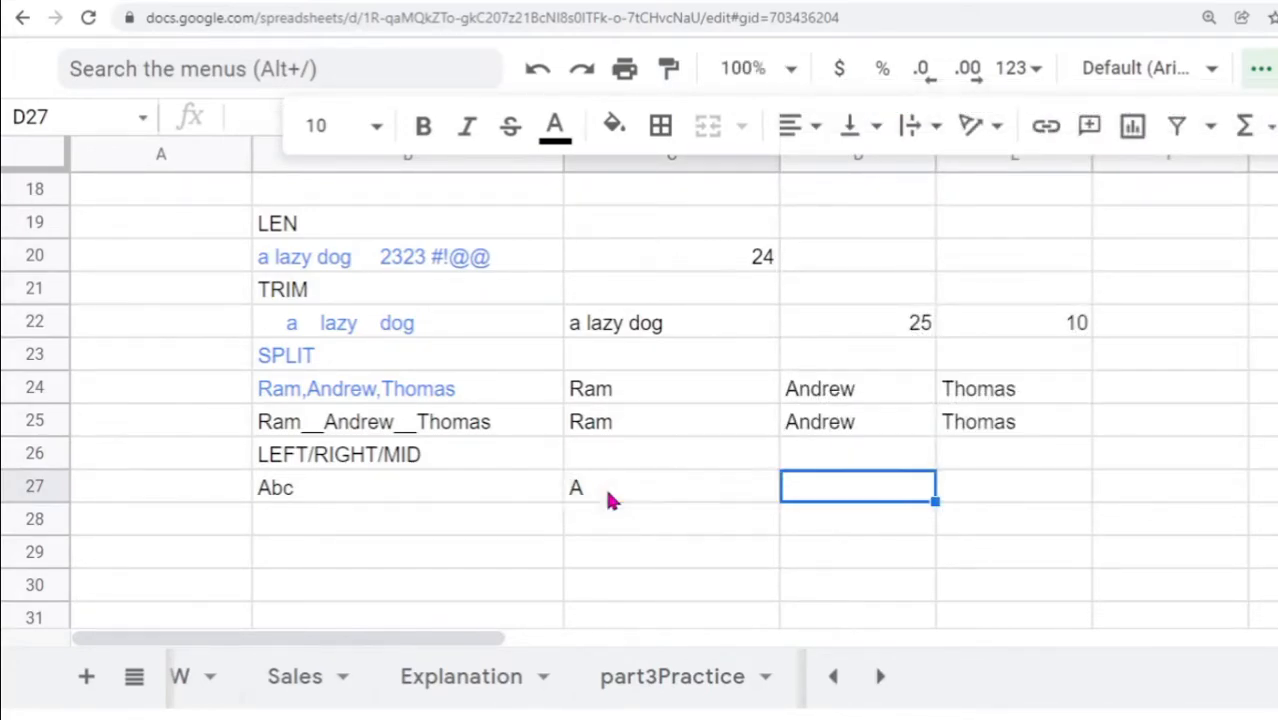
- Remove the character count from the LEFT formula in C27, leaving =left(B27)
double_click(605, 486)
left_click(684, 487)
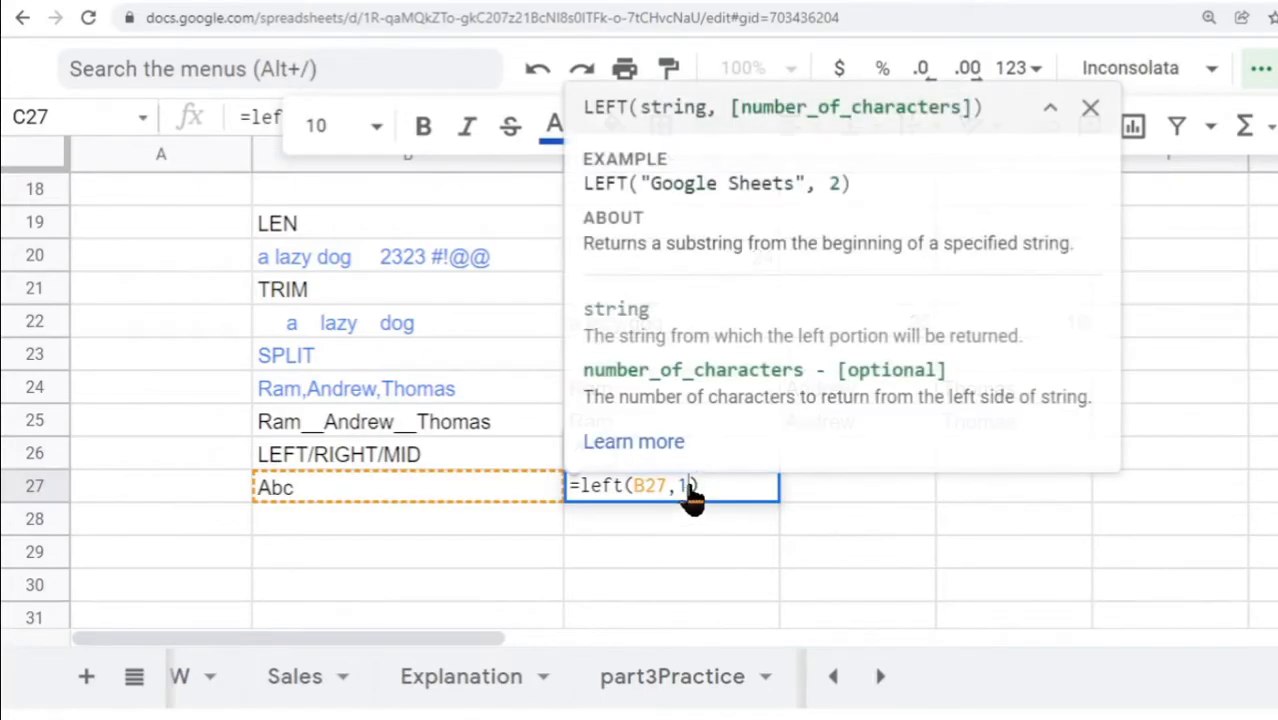
key("BackSpace")
key("BackSpace")
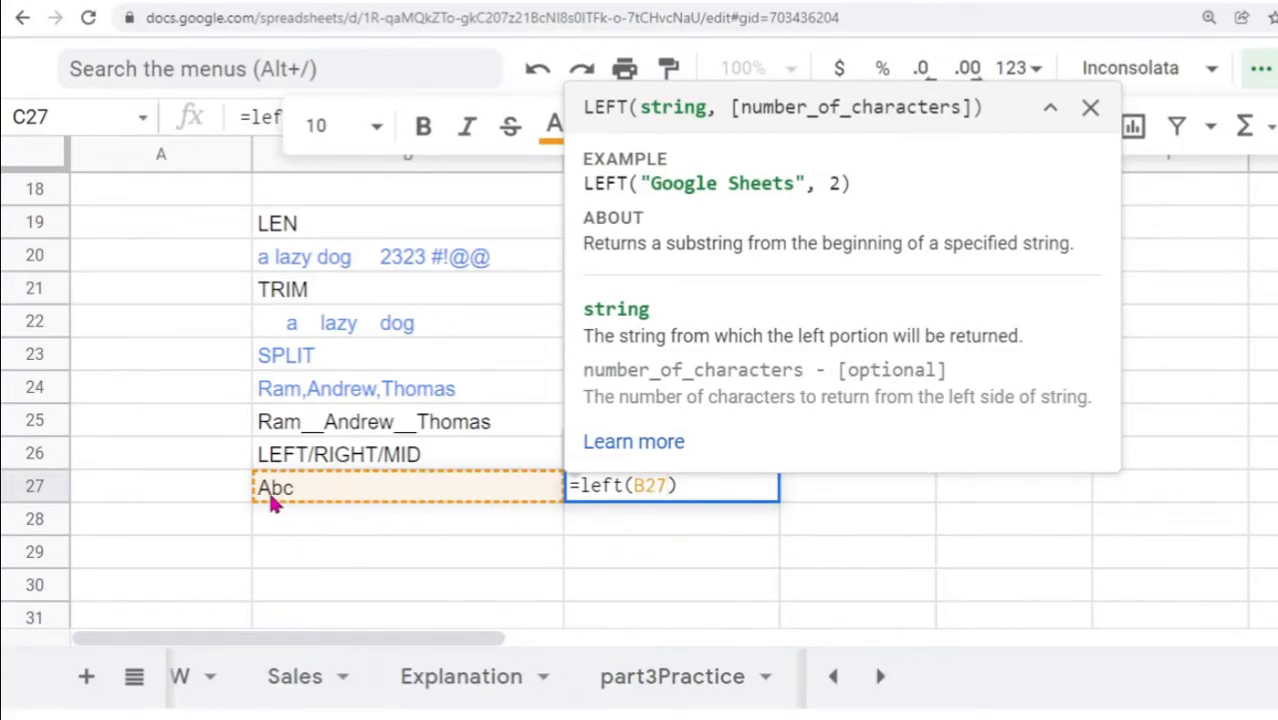
key("Return")
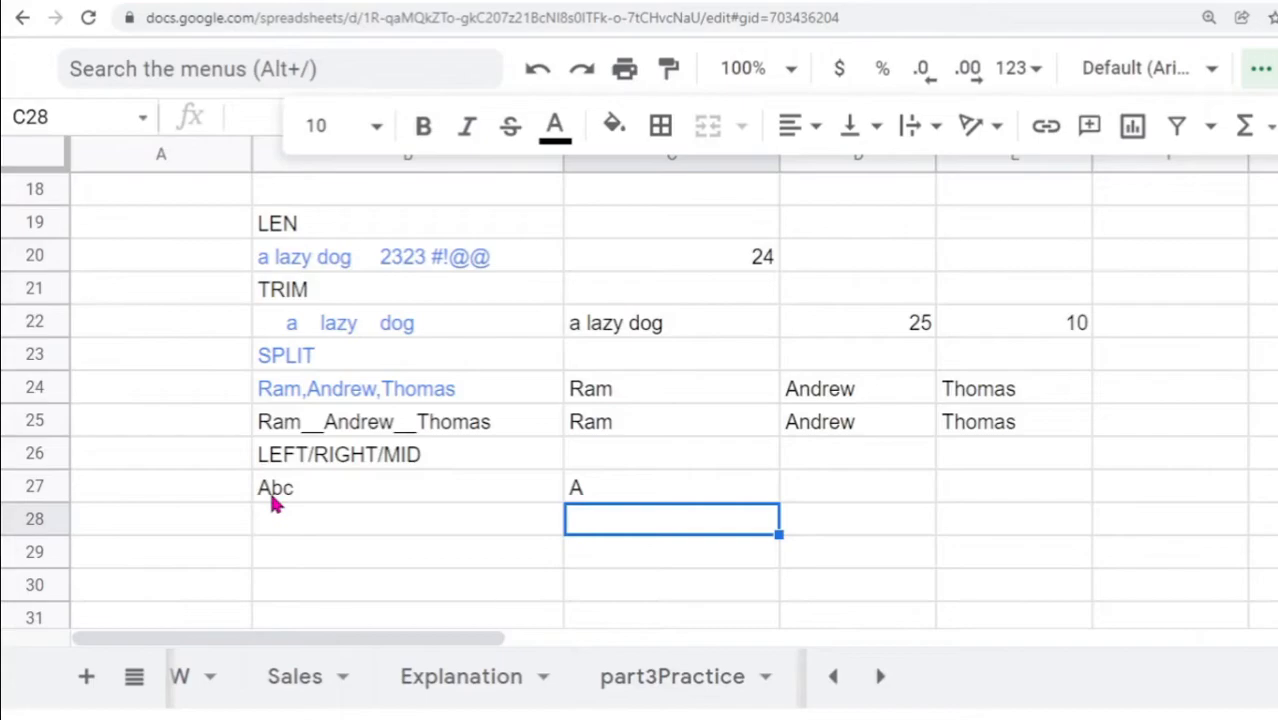
- Extend the LEFT formula in C27 to return two characters, as =left(B27,2)
double_click(642, 495)
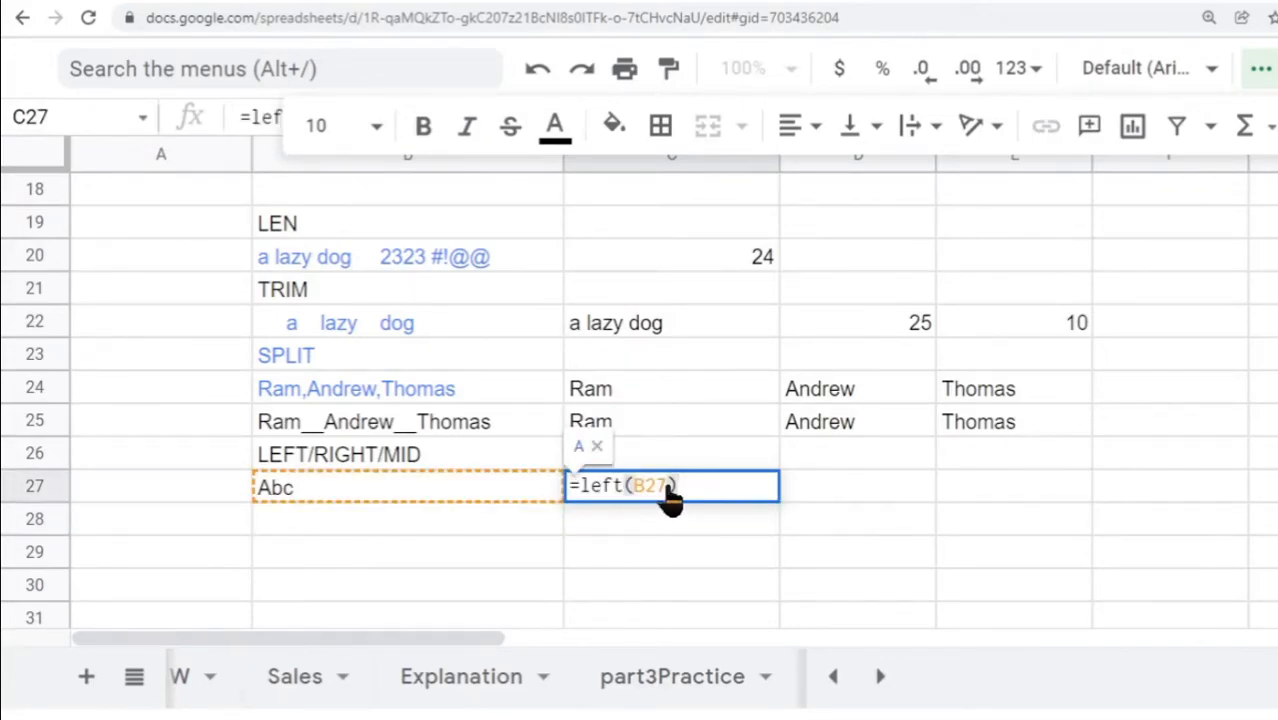
left_click(667, 490)
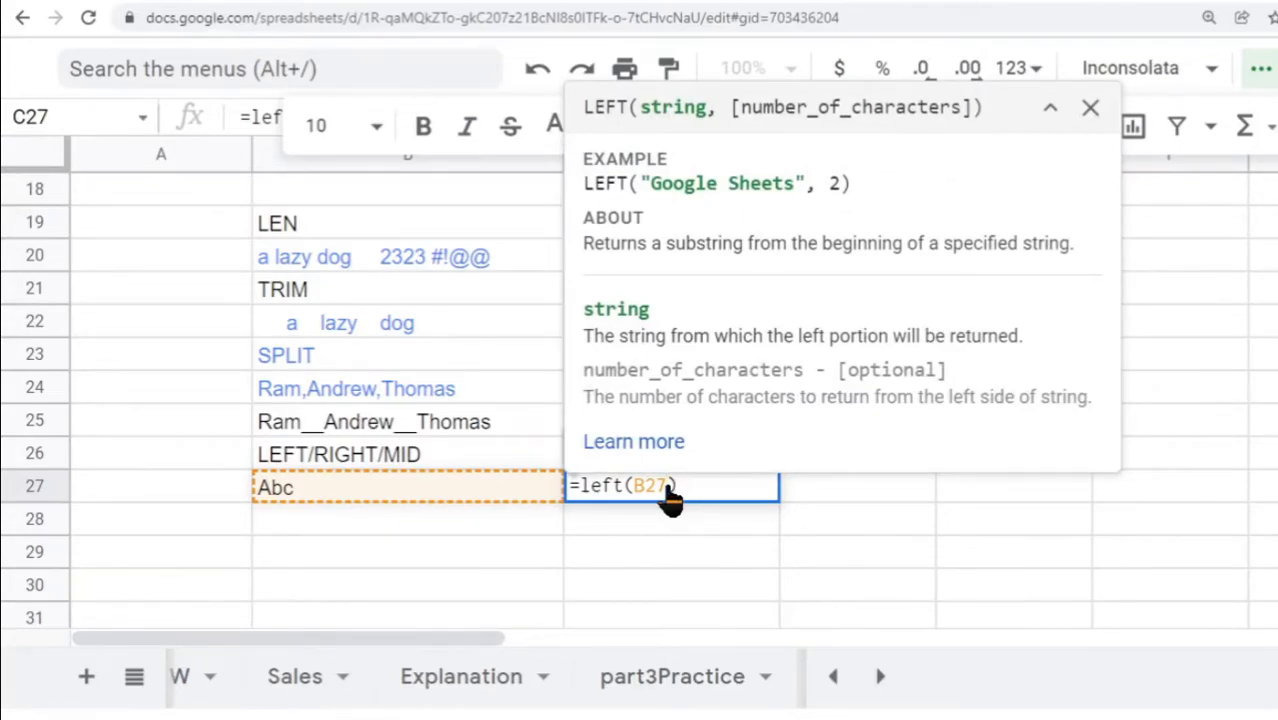
type(",2")
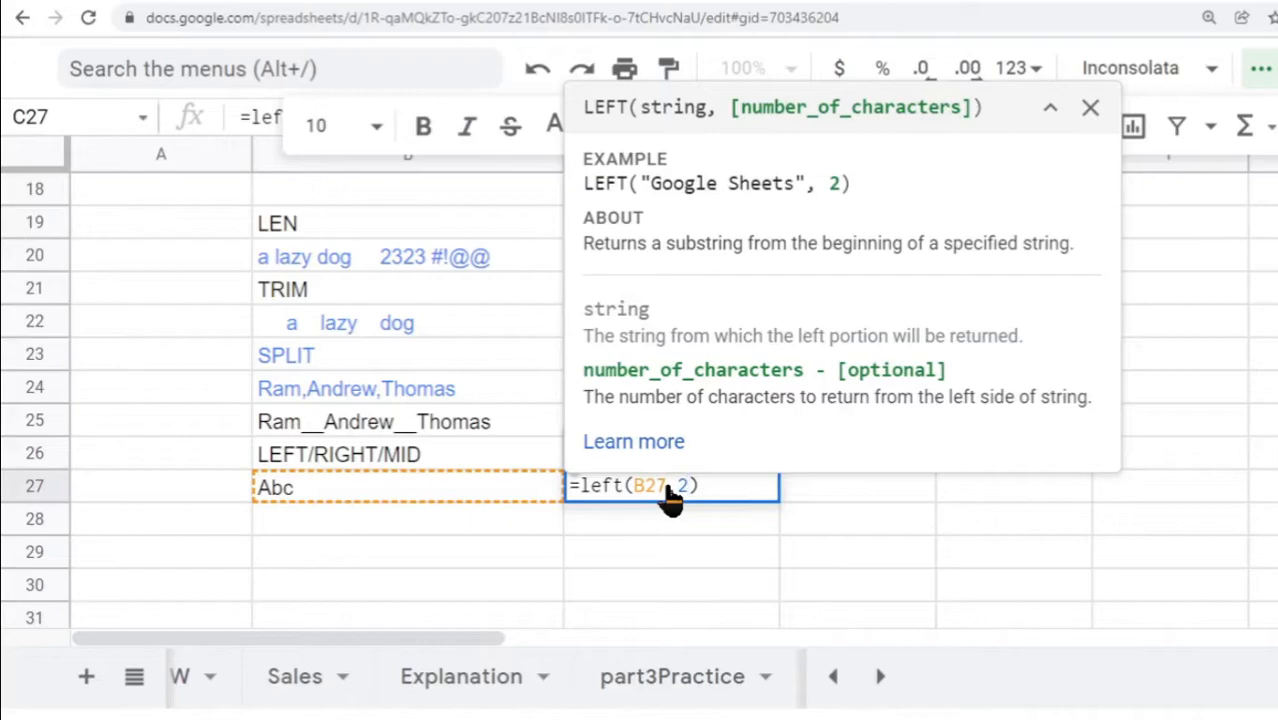
key("Return")
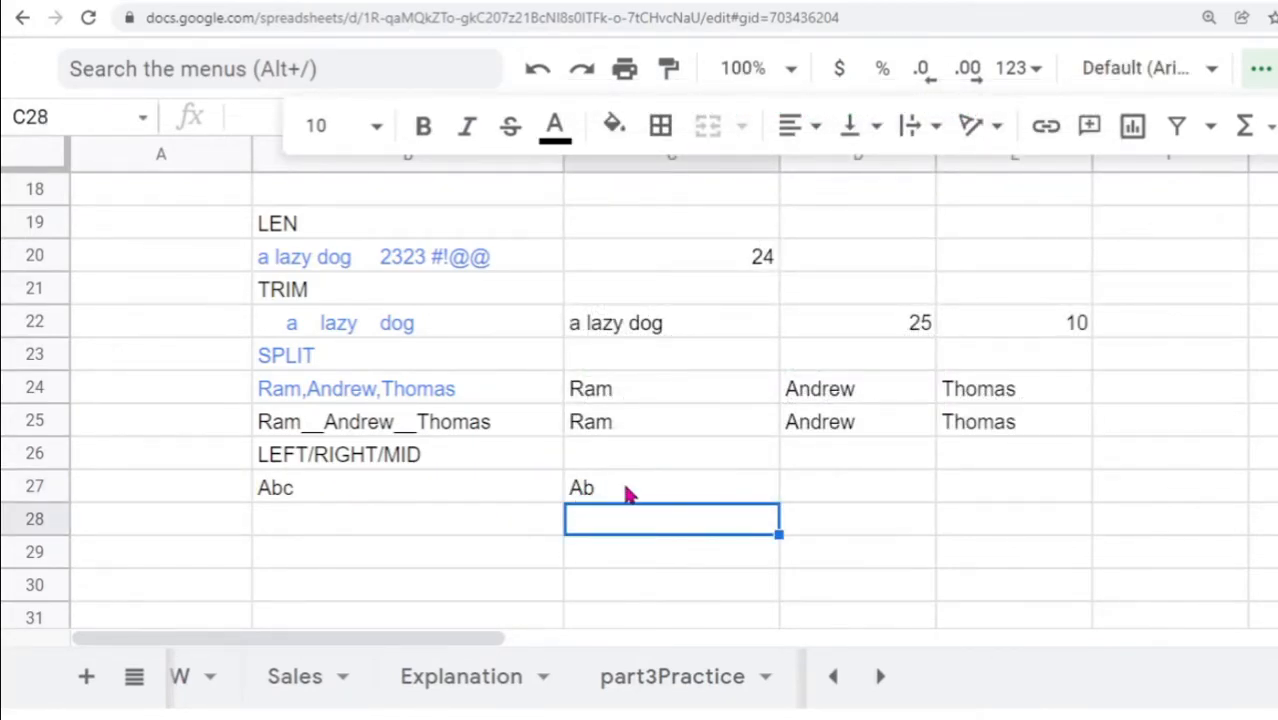
left_click(290, 521)
- Extract the last two characters of the sample text into D27 with =right(B27,2)
double_click(822, 494)
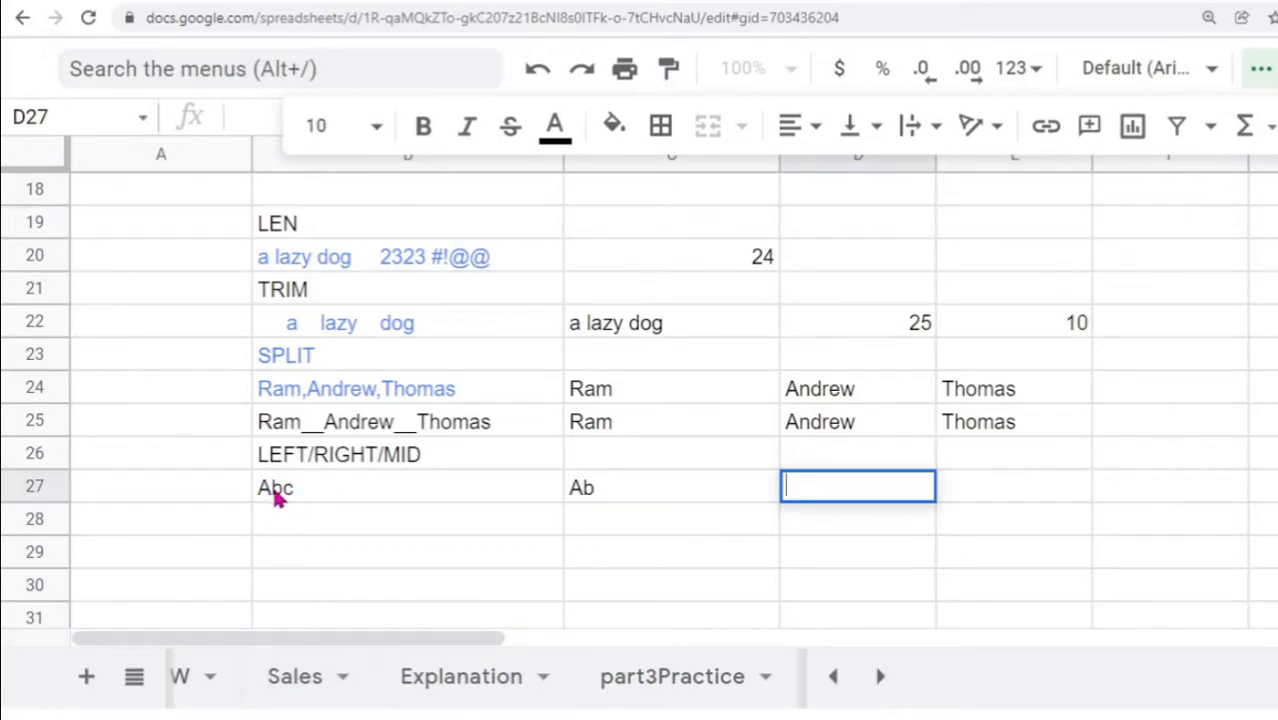
left_click(806, 500)
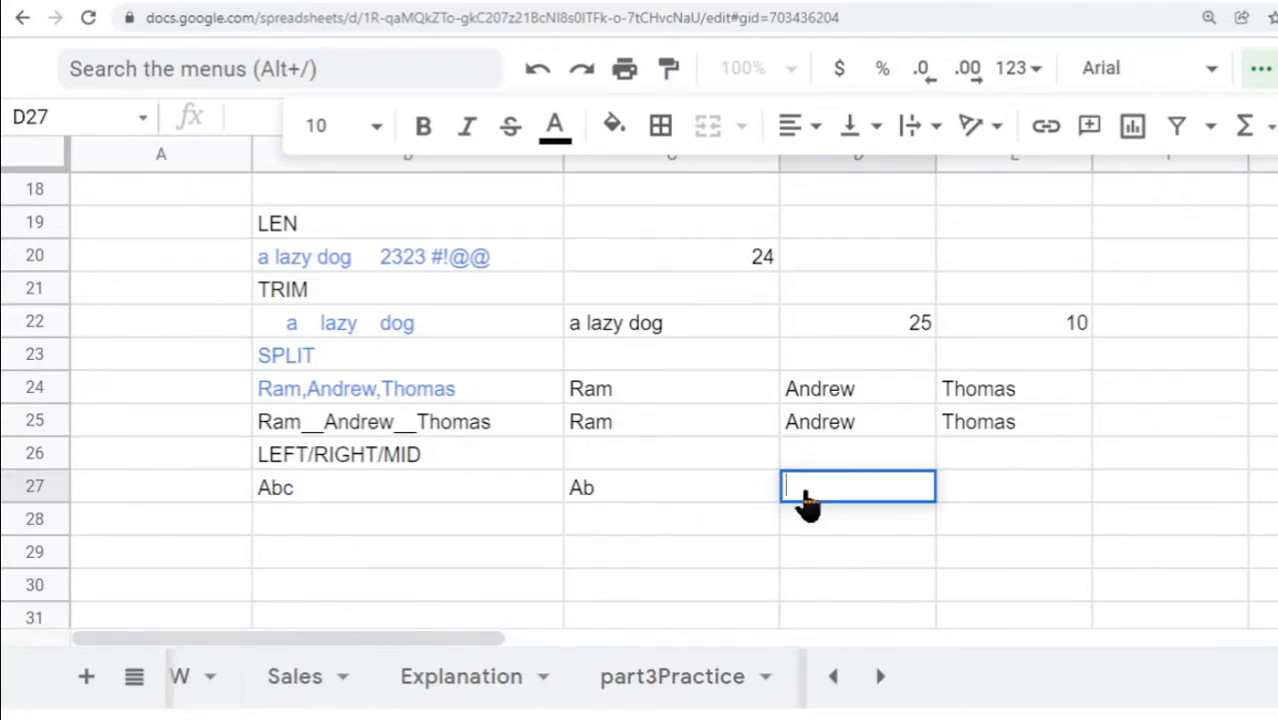
type("=")
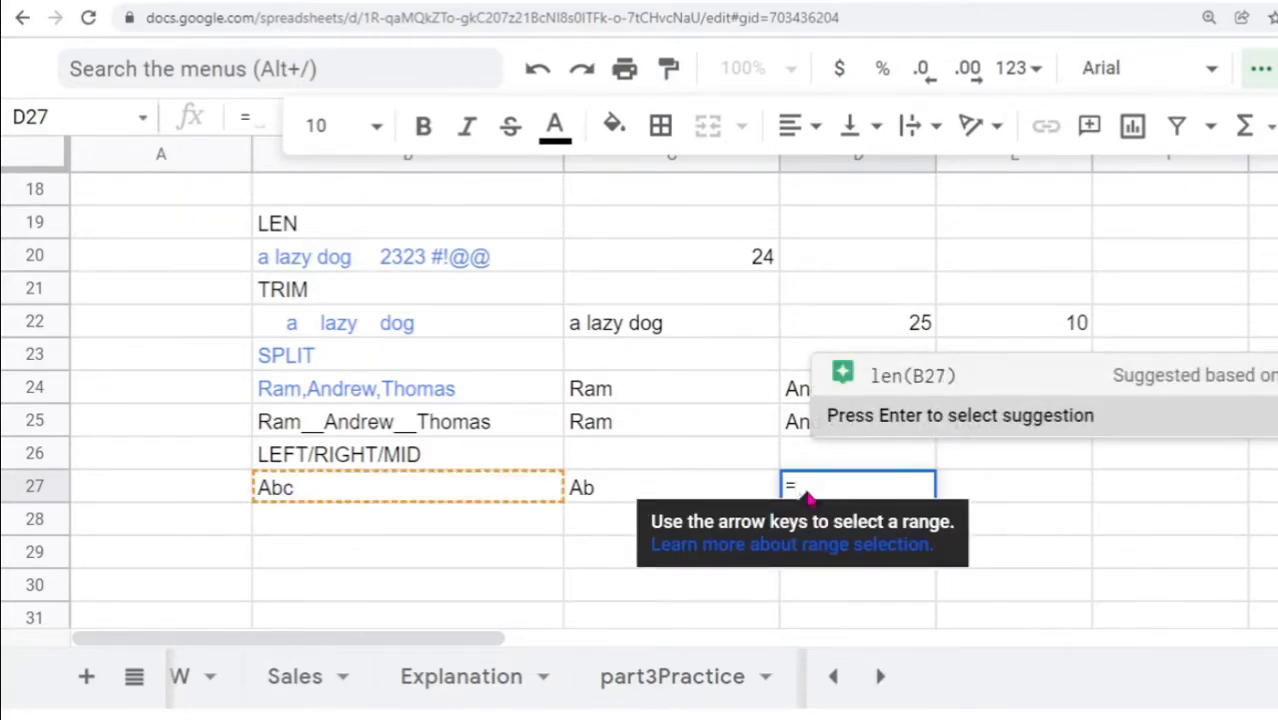
type("right")
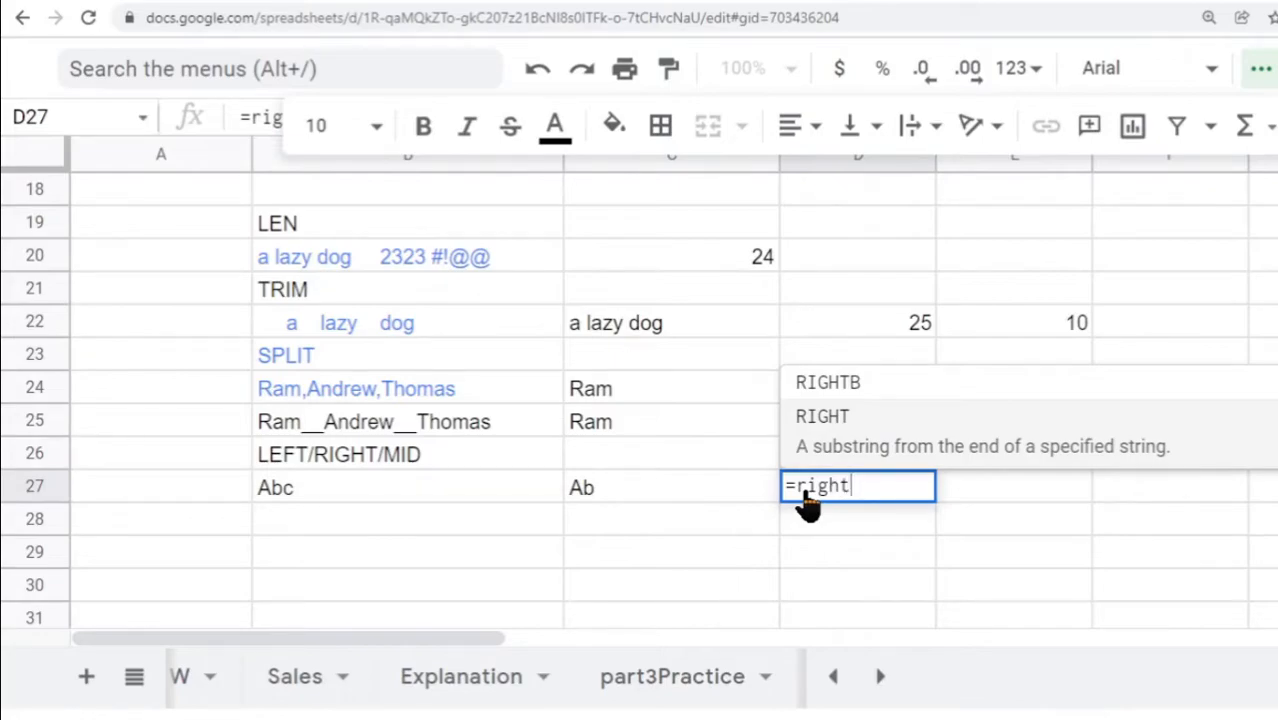
type("(")
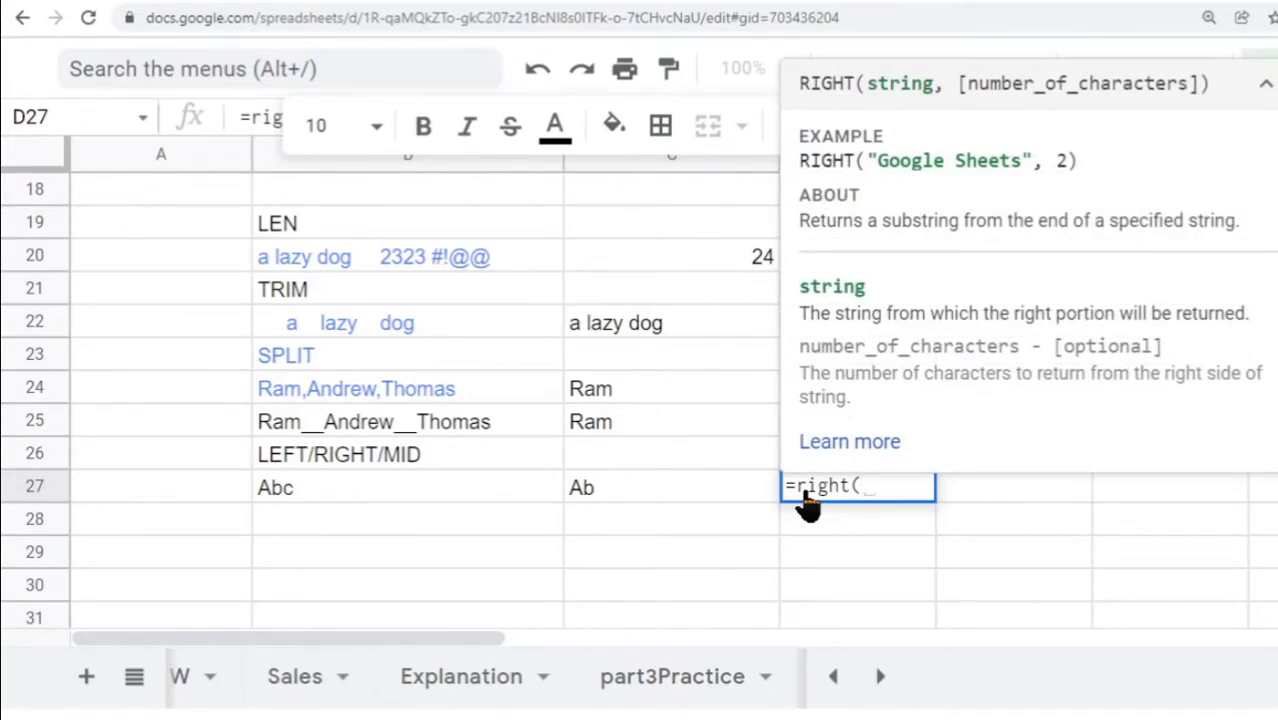
left_click(420, 490)
type(",")
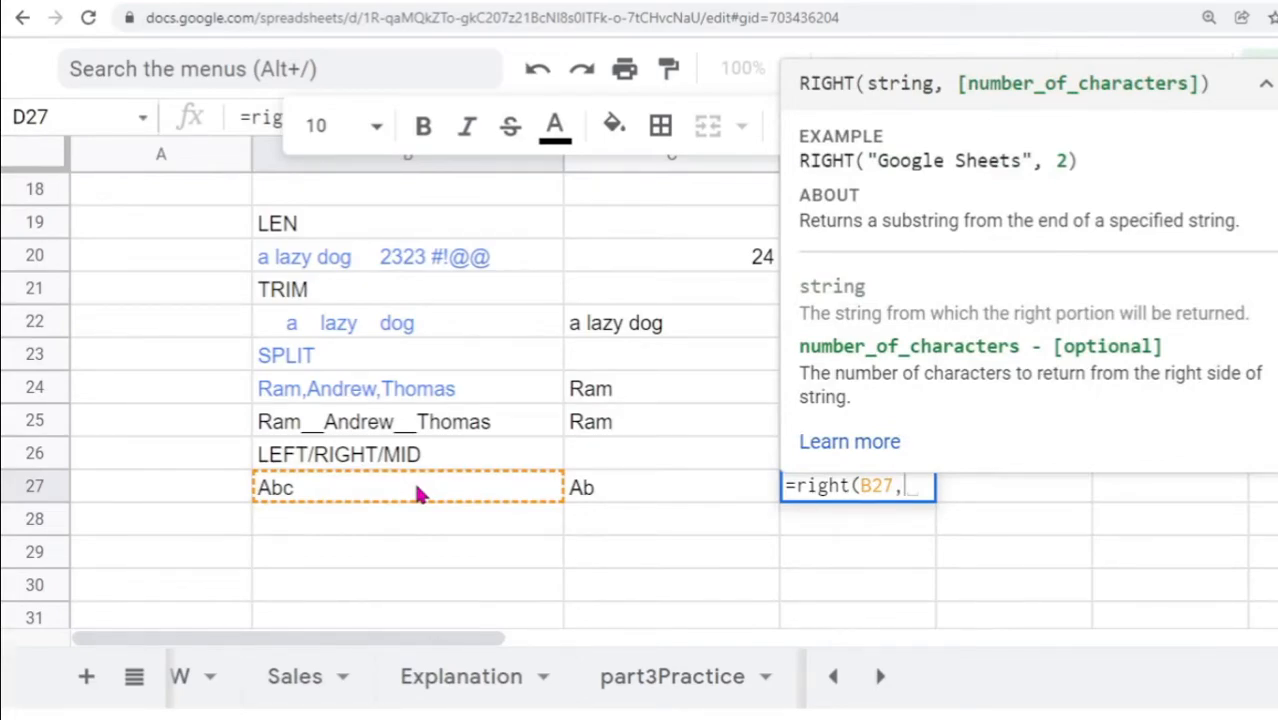
type("2)")
key("Return")
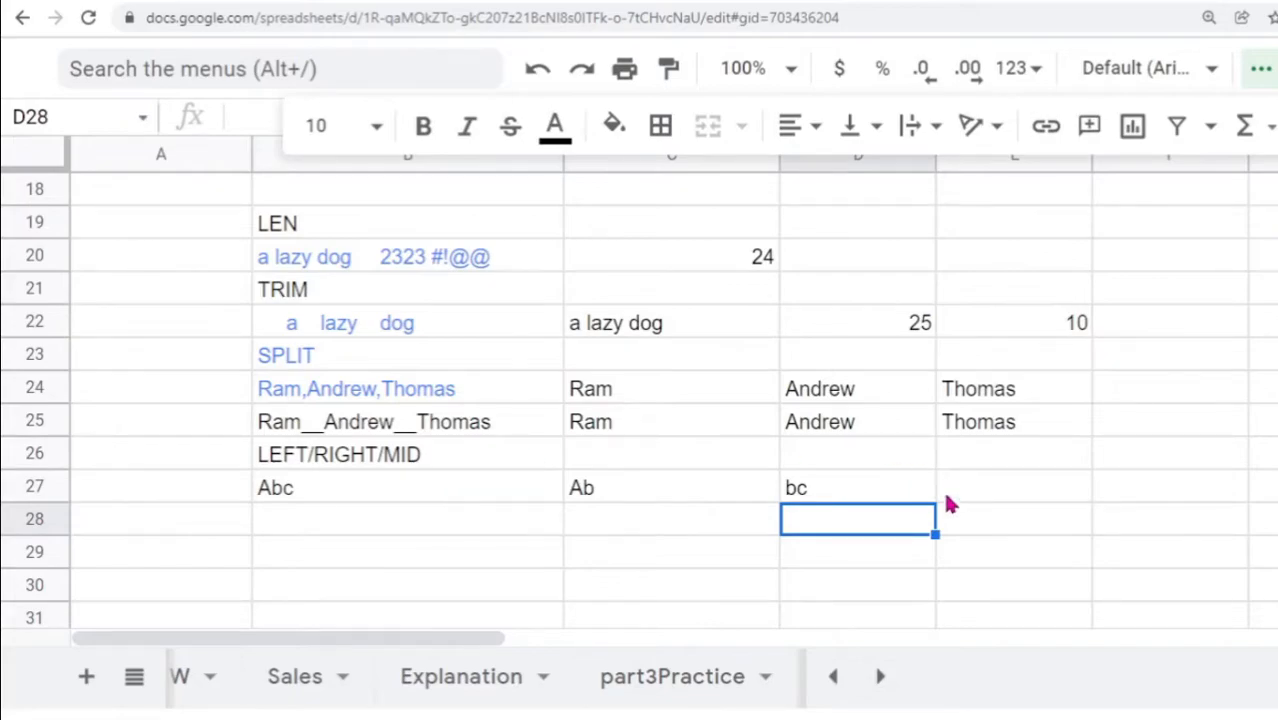
double_click(868, 490)
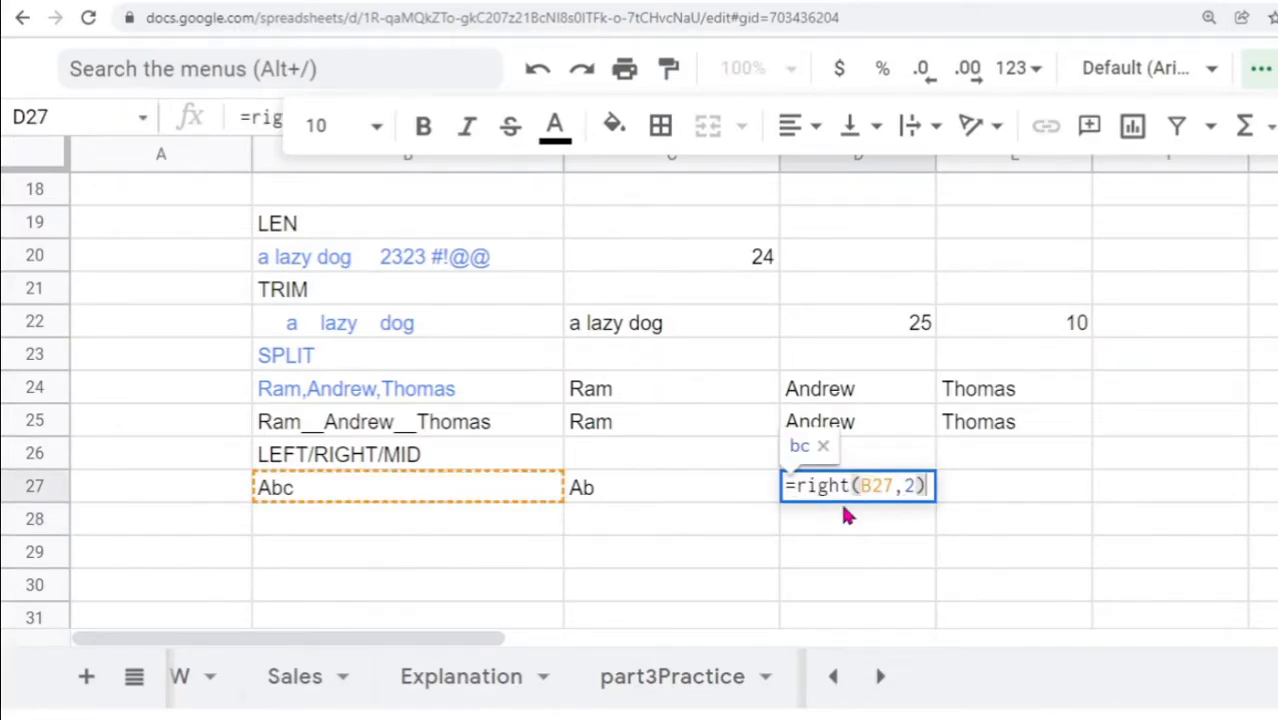
double_click(820, 538)
- Extract the last character of the sample text into E27 with =right(B27), omitting the character count
double_click(973, 498)
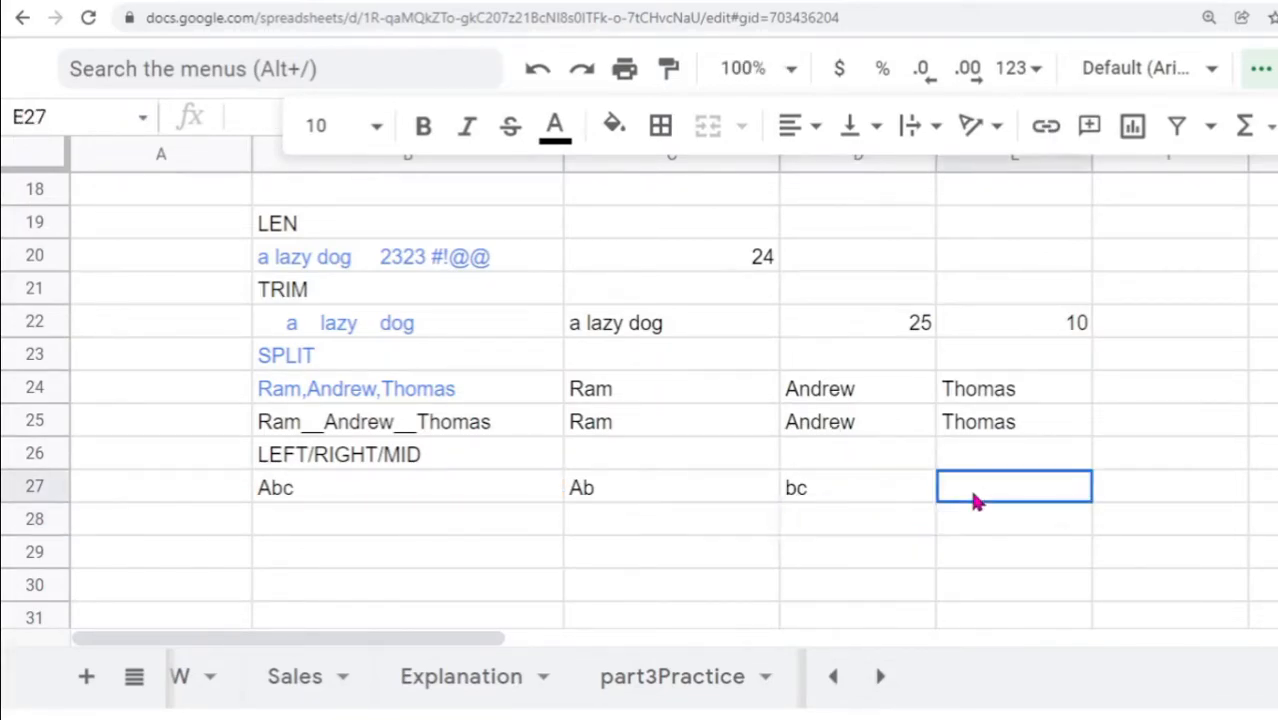
type("=ri")
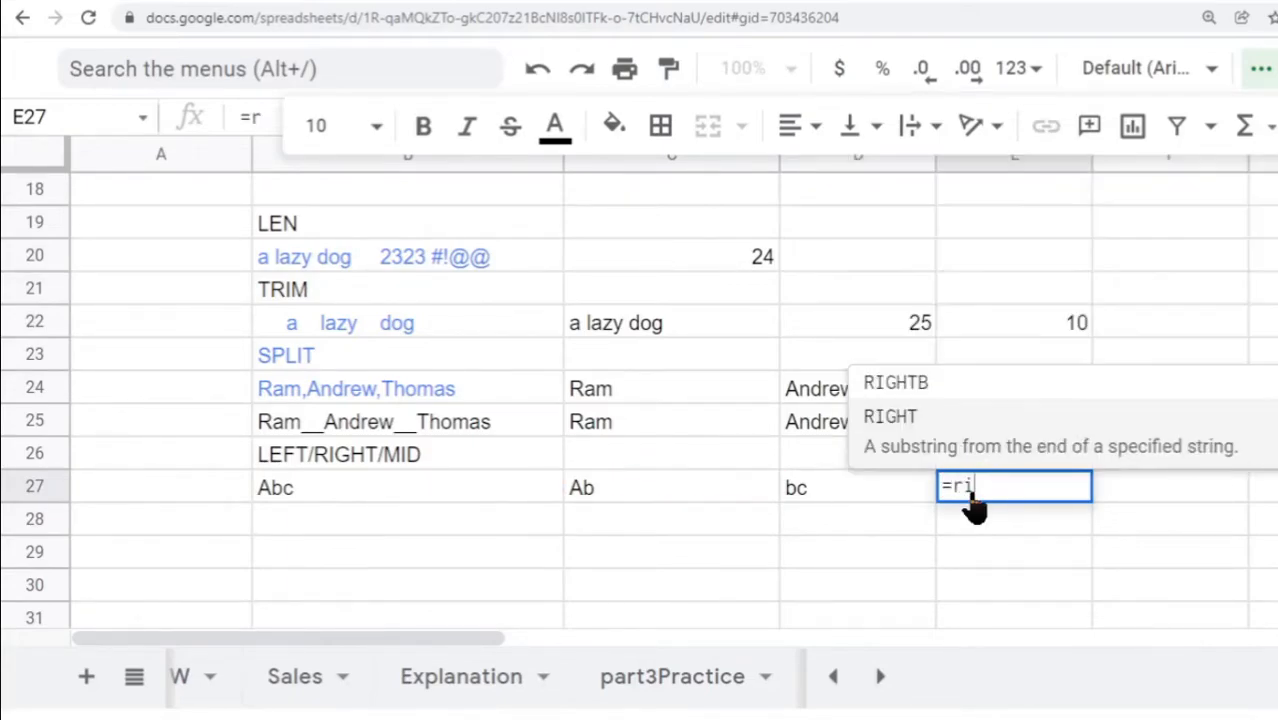
type("ght(")
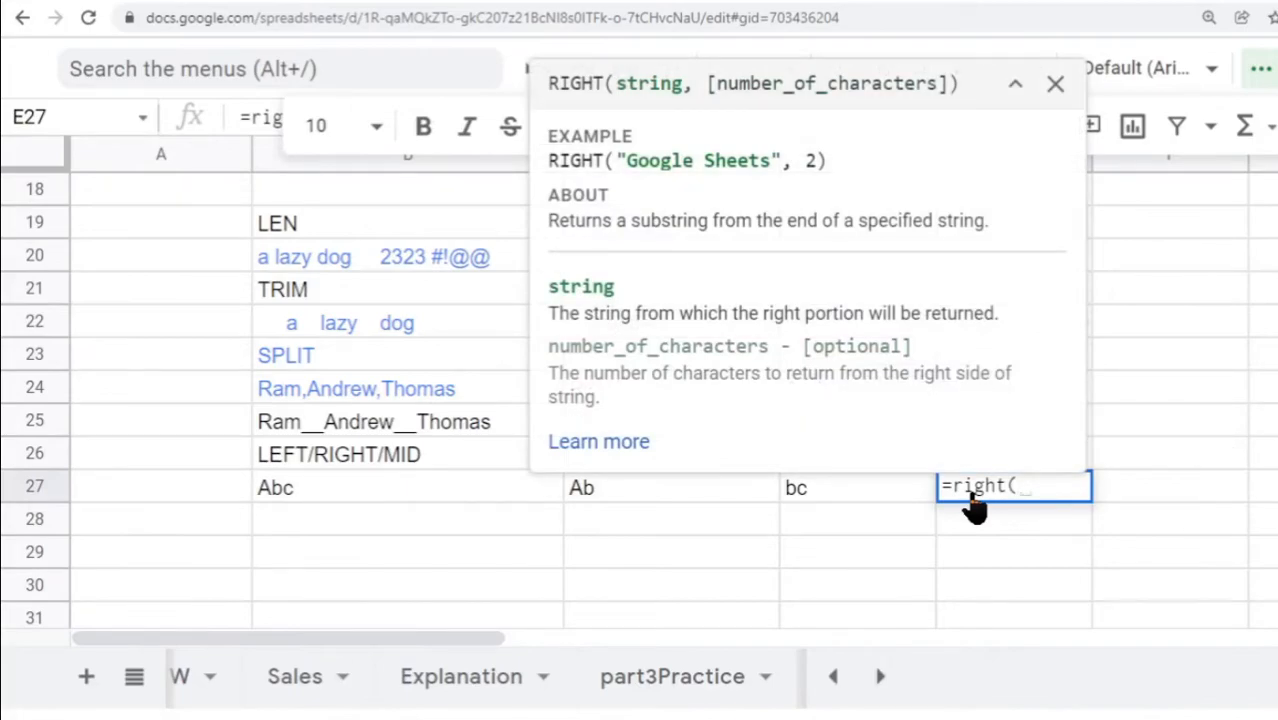
left_click(451, 483)
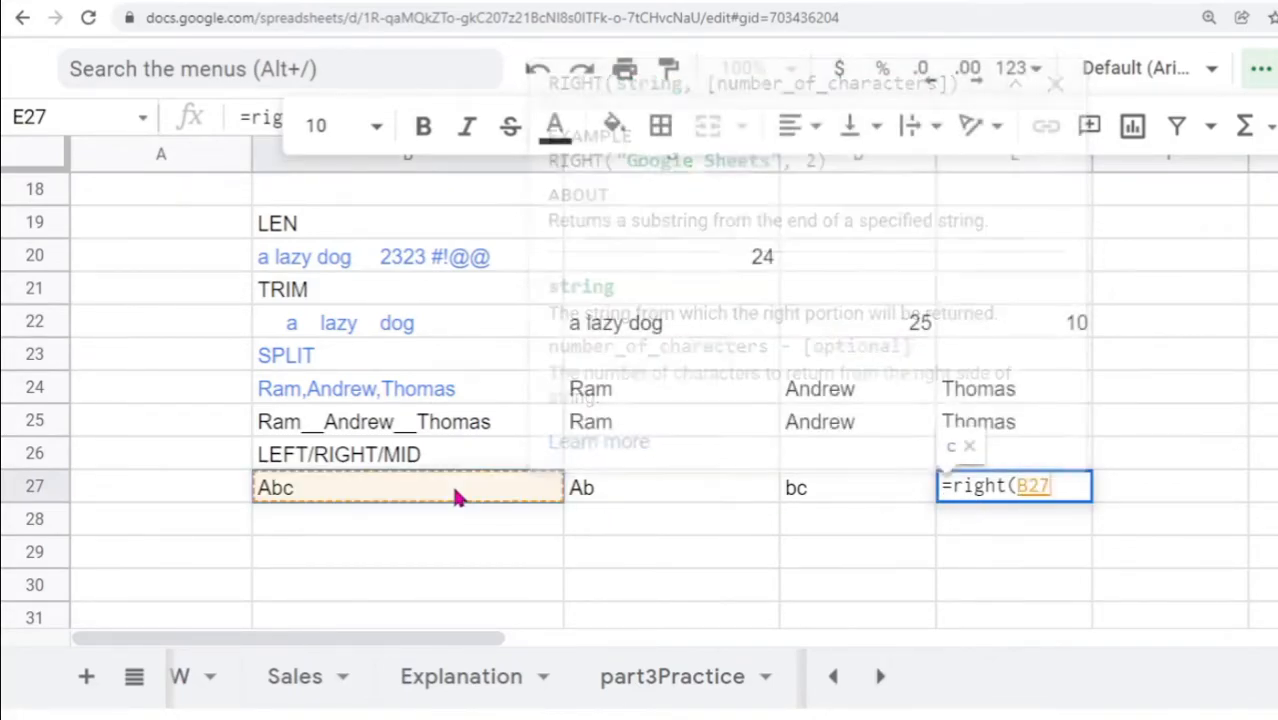
type(")")
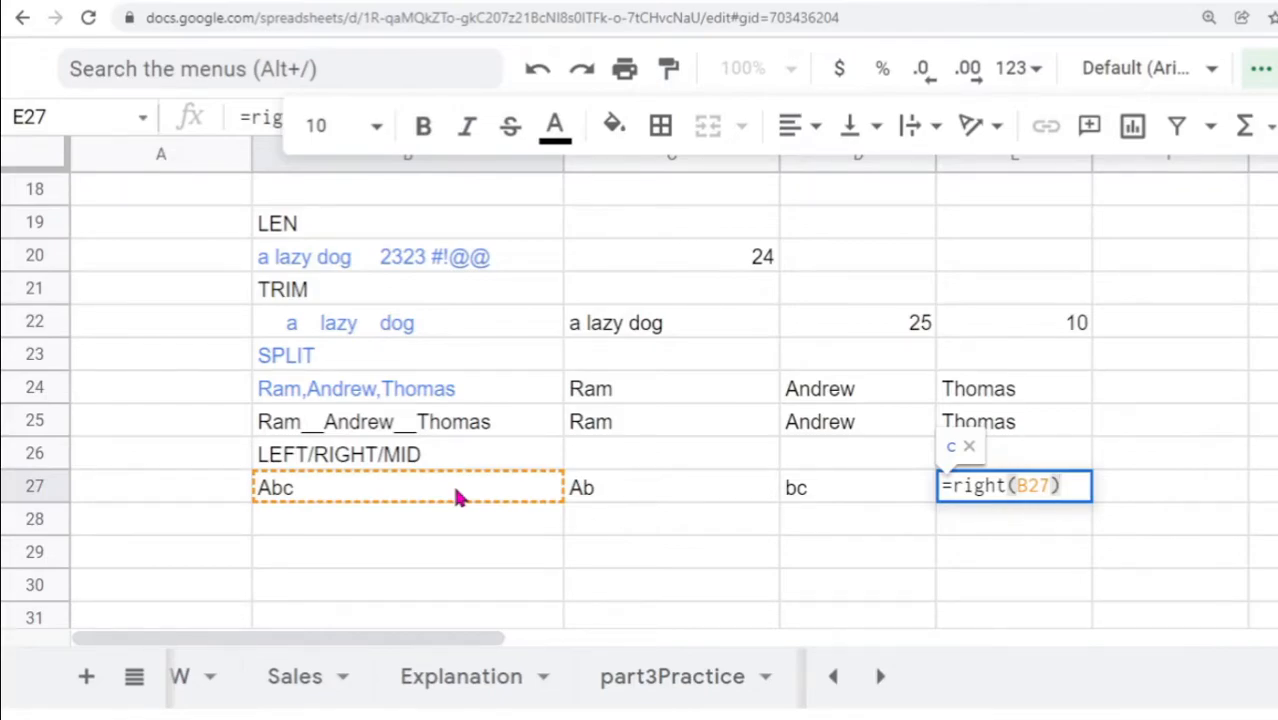
key("Return")
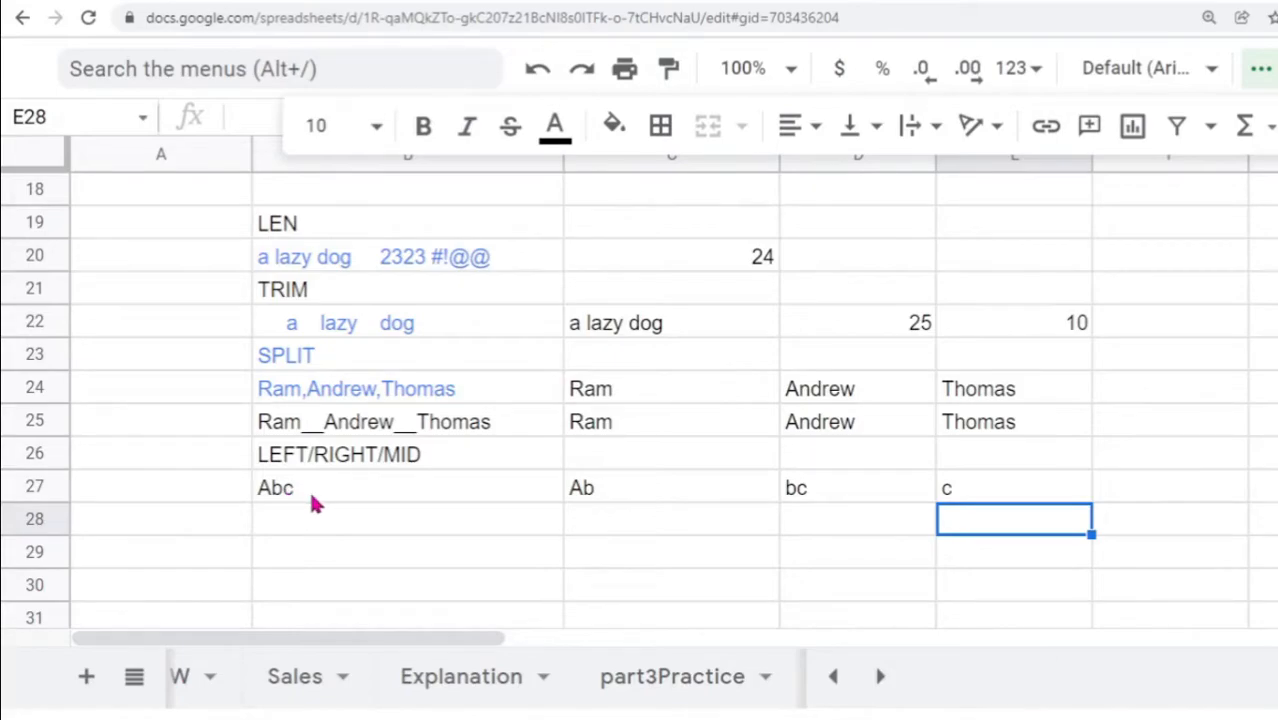
- Review the LEFT and RIGHT formulas in row 27, comparing those with a character count to the one without
left_click(1002, 500)
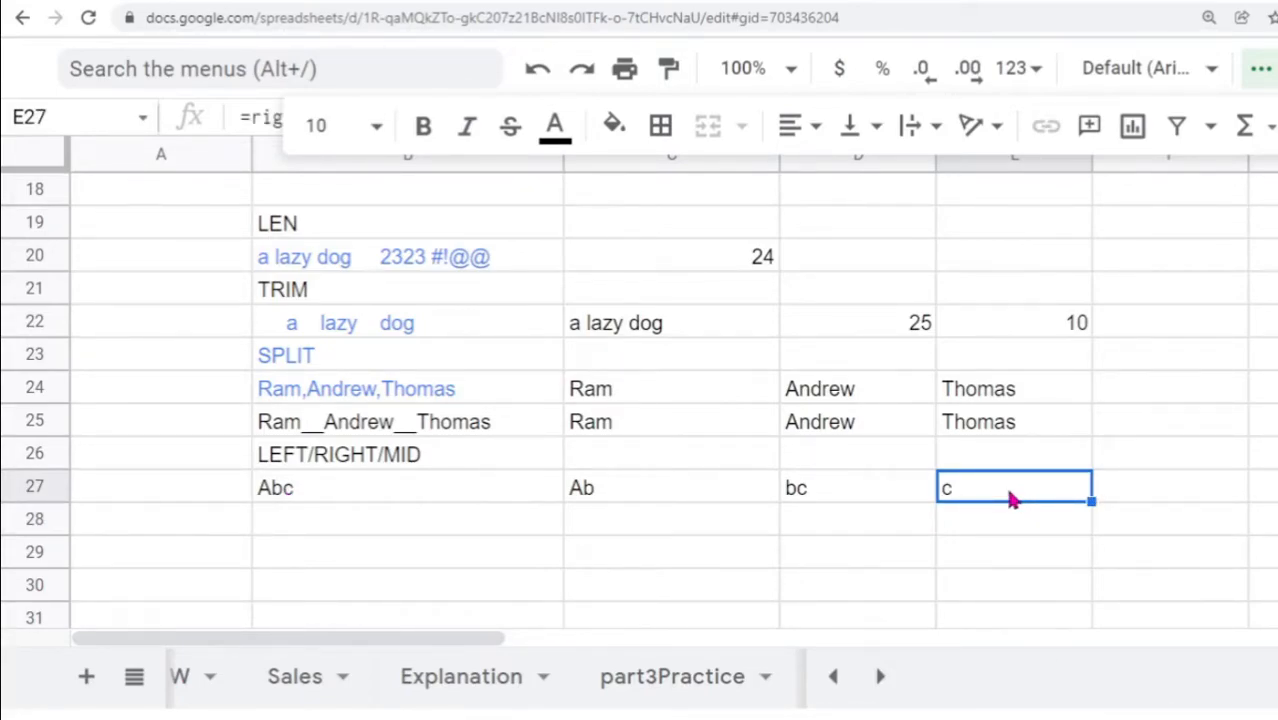
left_click(633, 499)
double_click(630, 505)
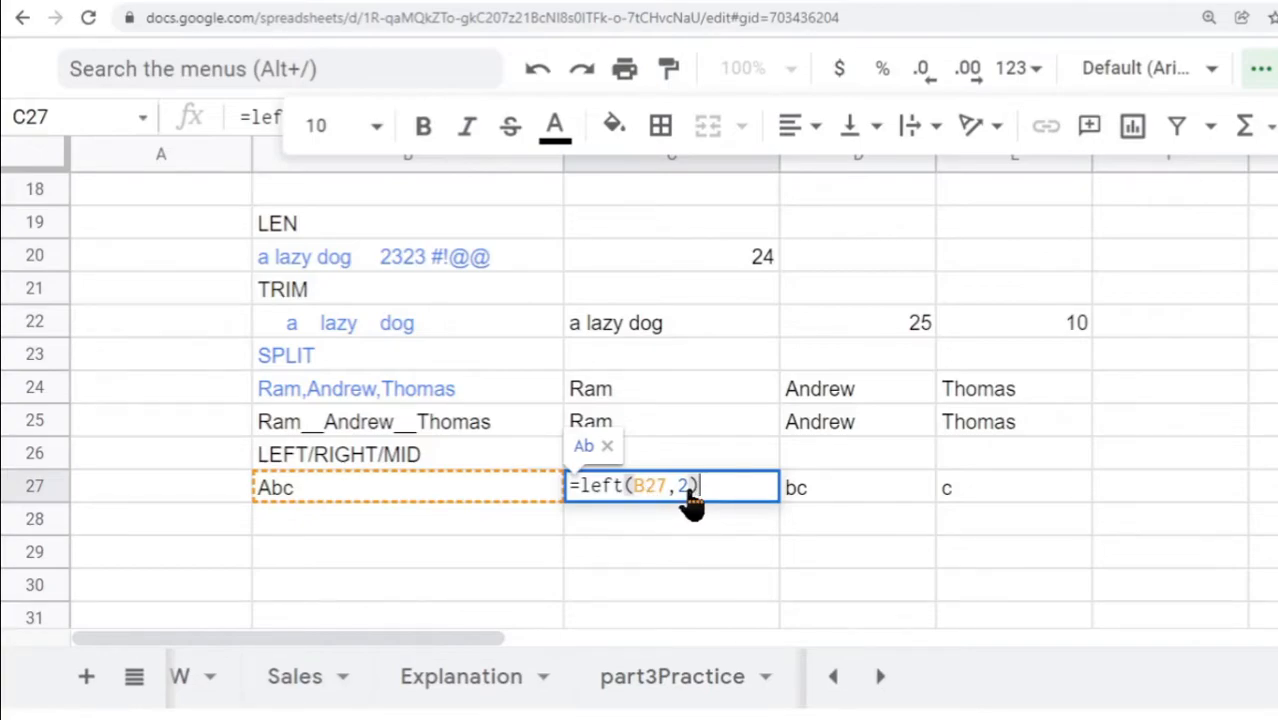
left_click(850, 512)
double_click(866, 505)
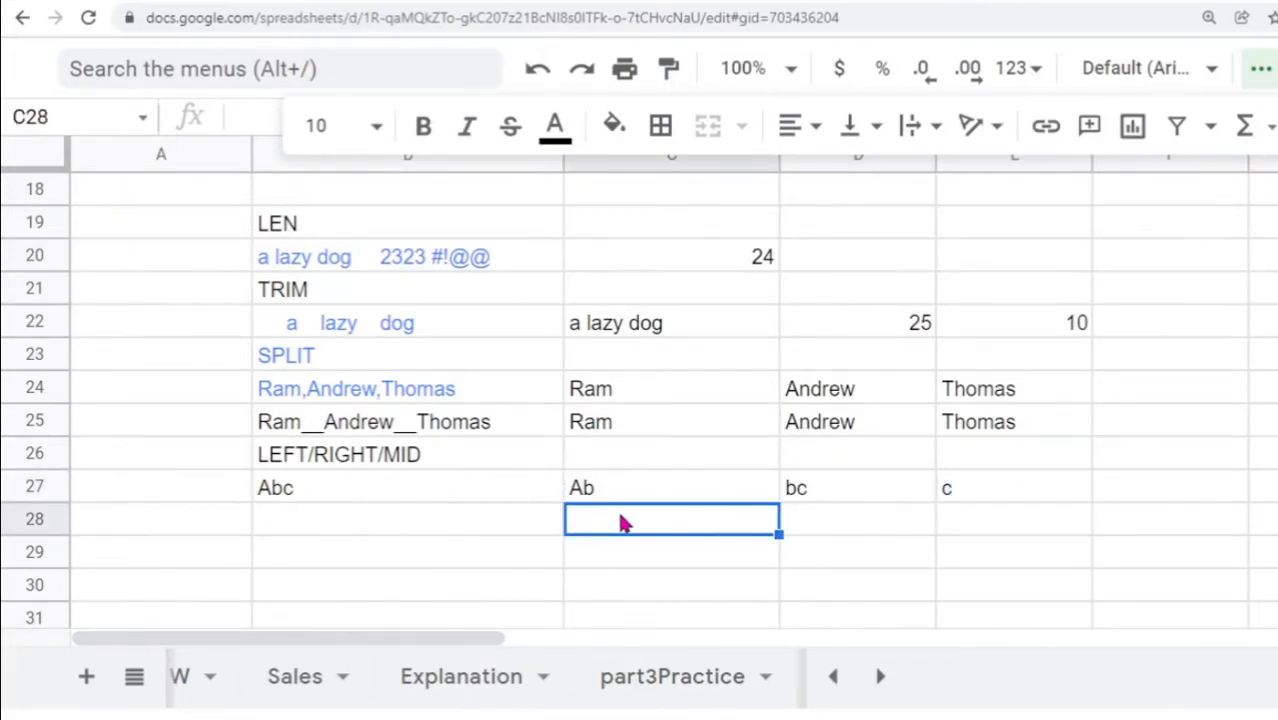
- Begin a MID formula in B28, read the function's argument help and dismiss it
double_click(335, 535)
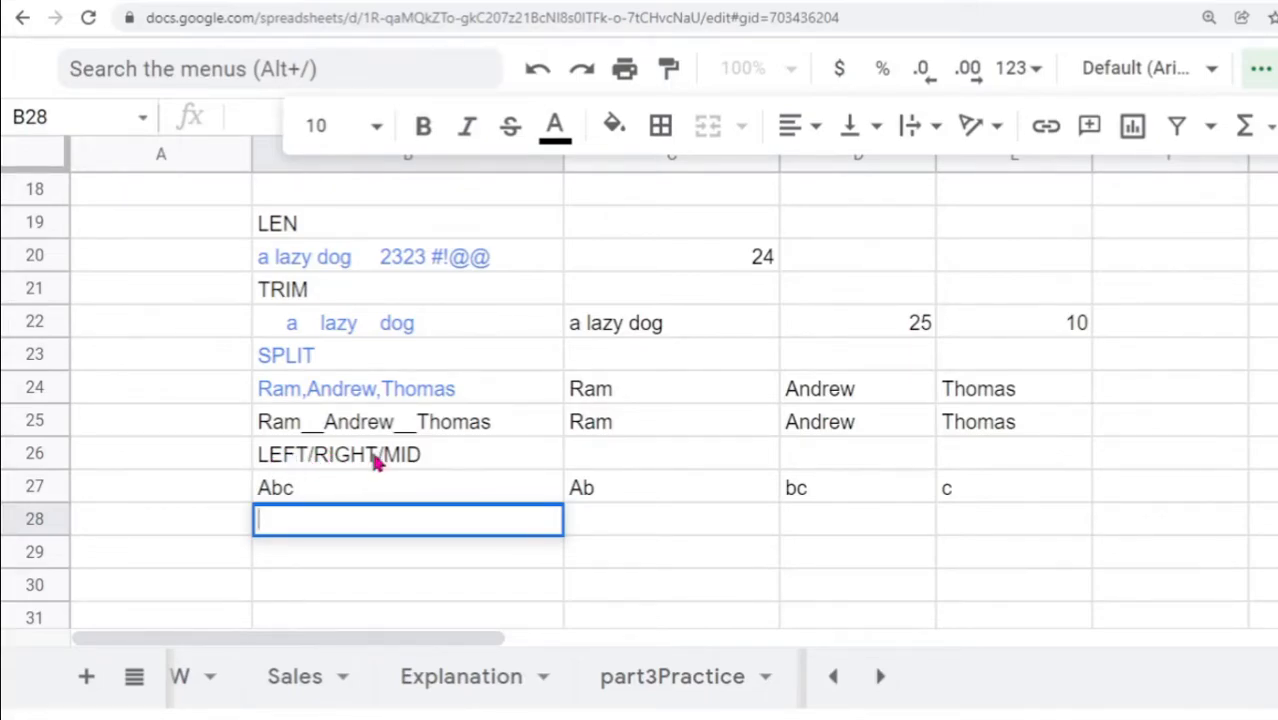
left_click(278, 458)
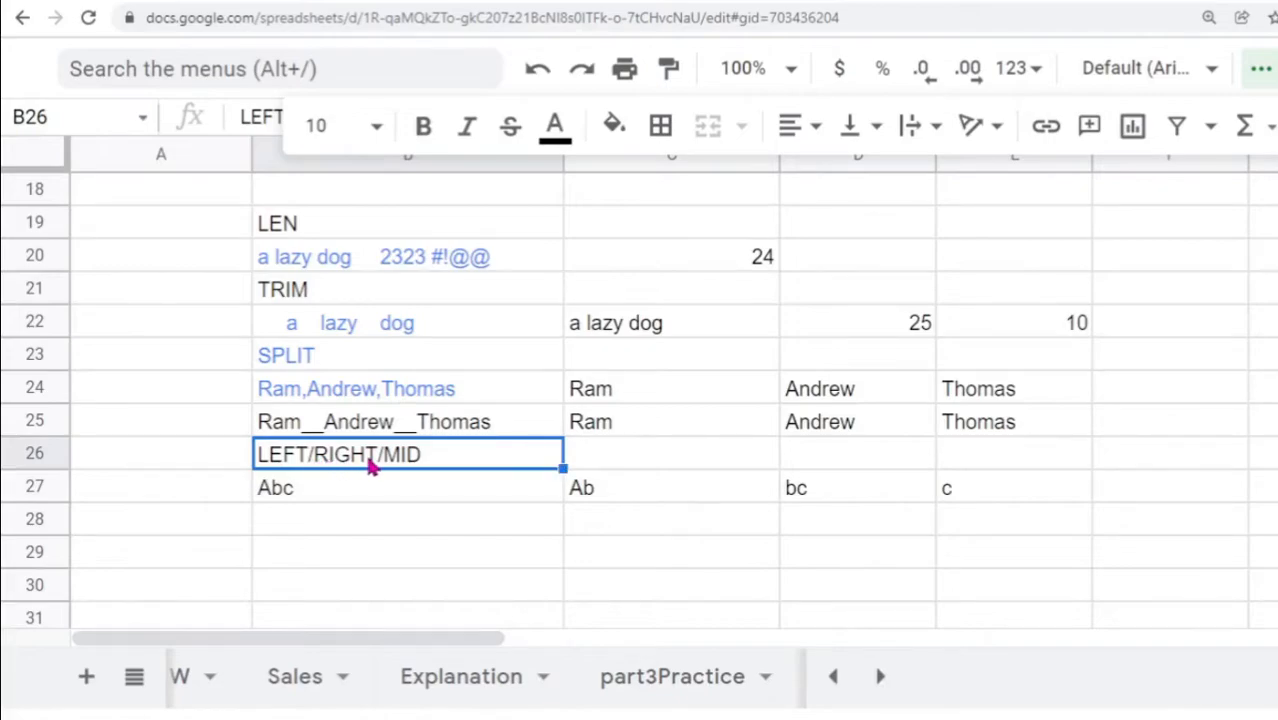
double_click(285, 520)
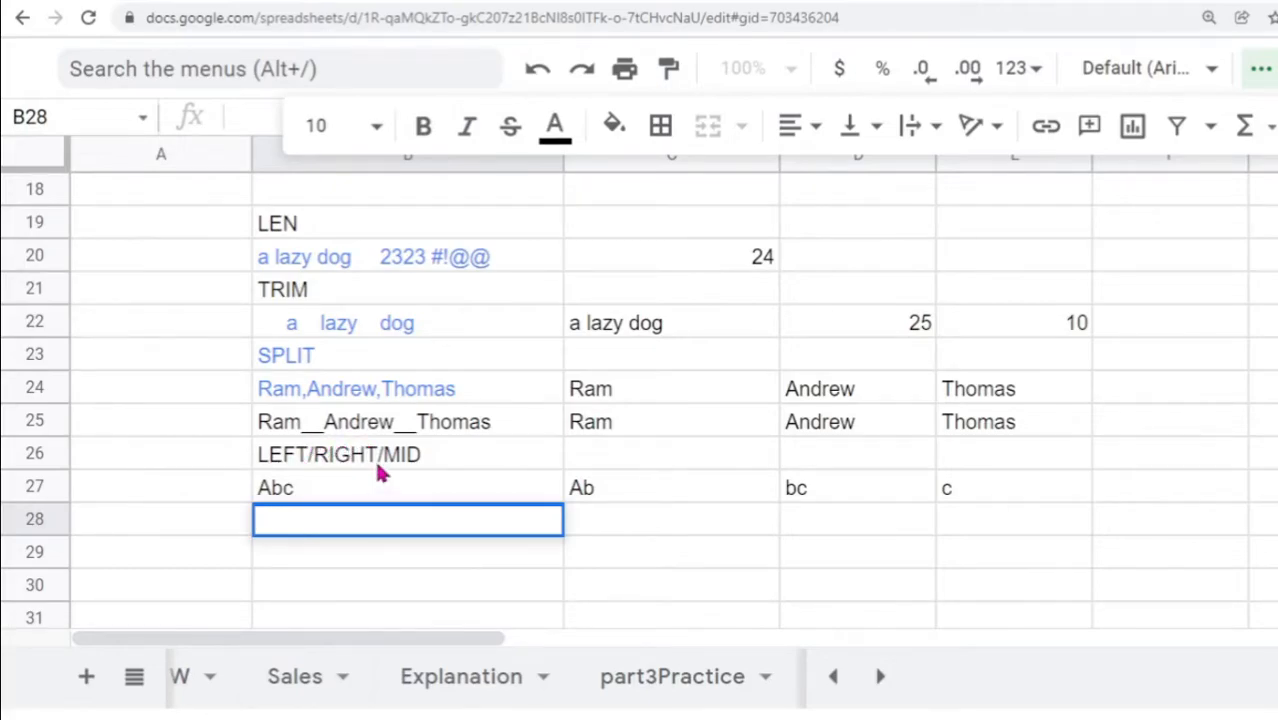
left_click(284, 521)
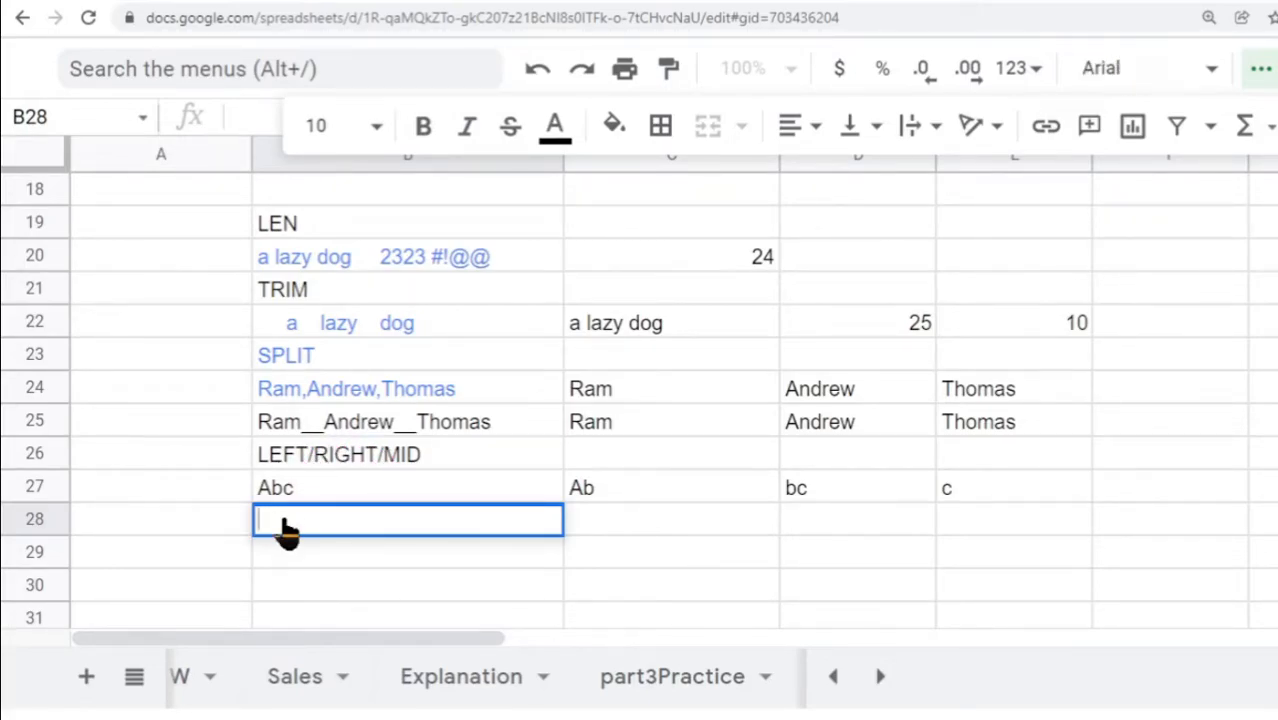
type("=mid(")
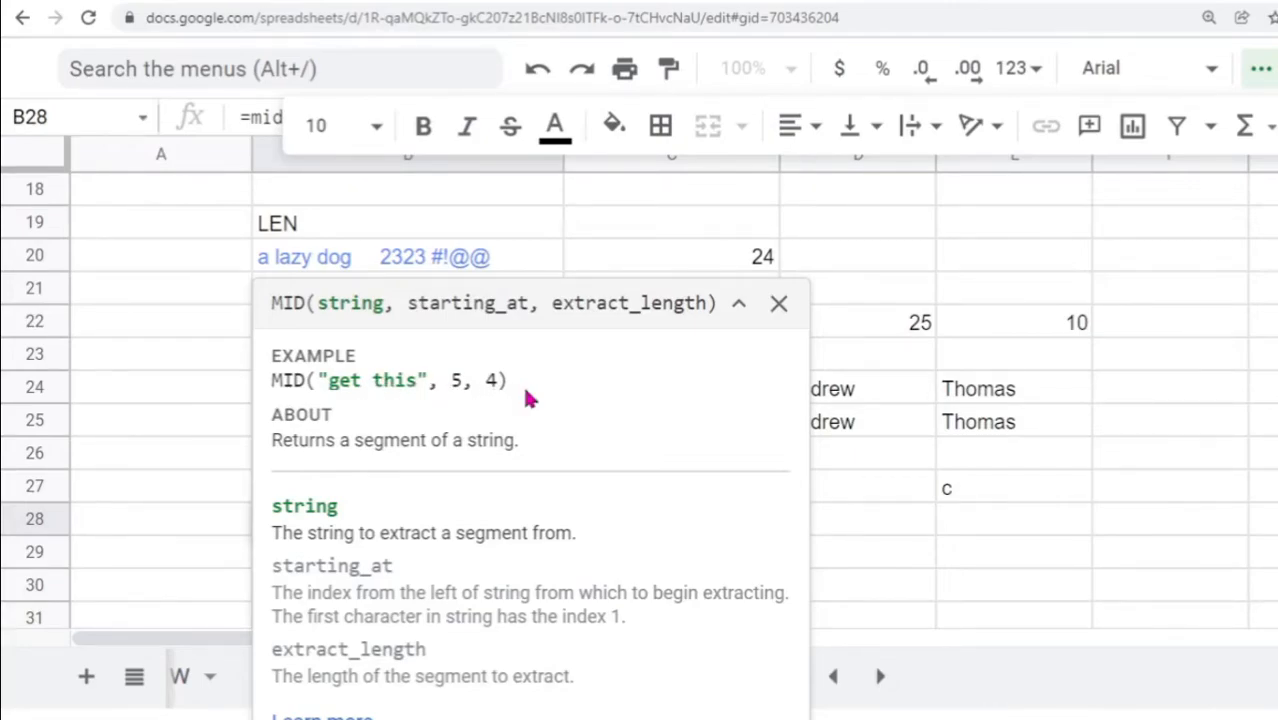
left_click(779, 303)
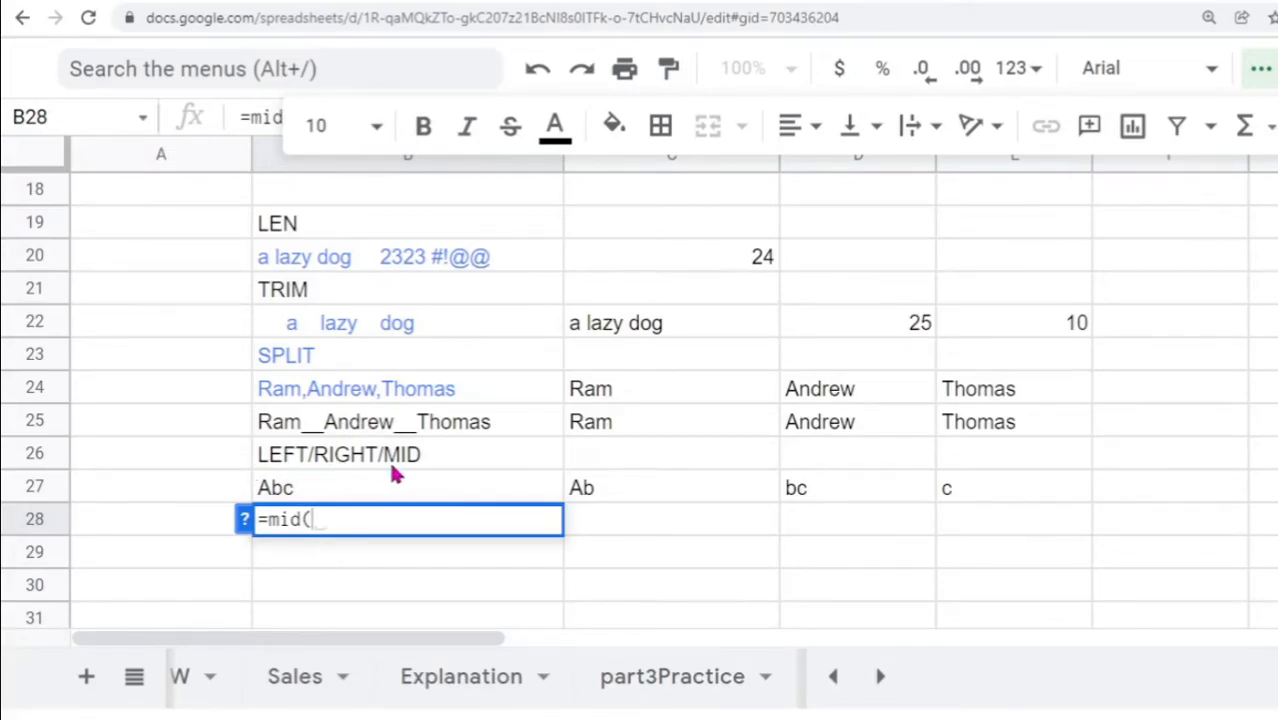
- Complete the MID formula in B28 as =mid(B26,6,5) to extract five characters starting at the sixth
left_click(322, 528)
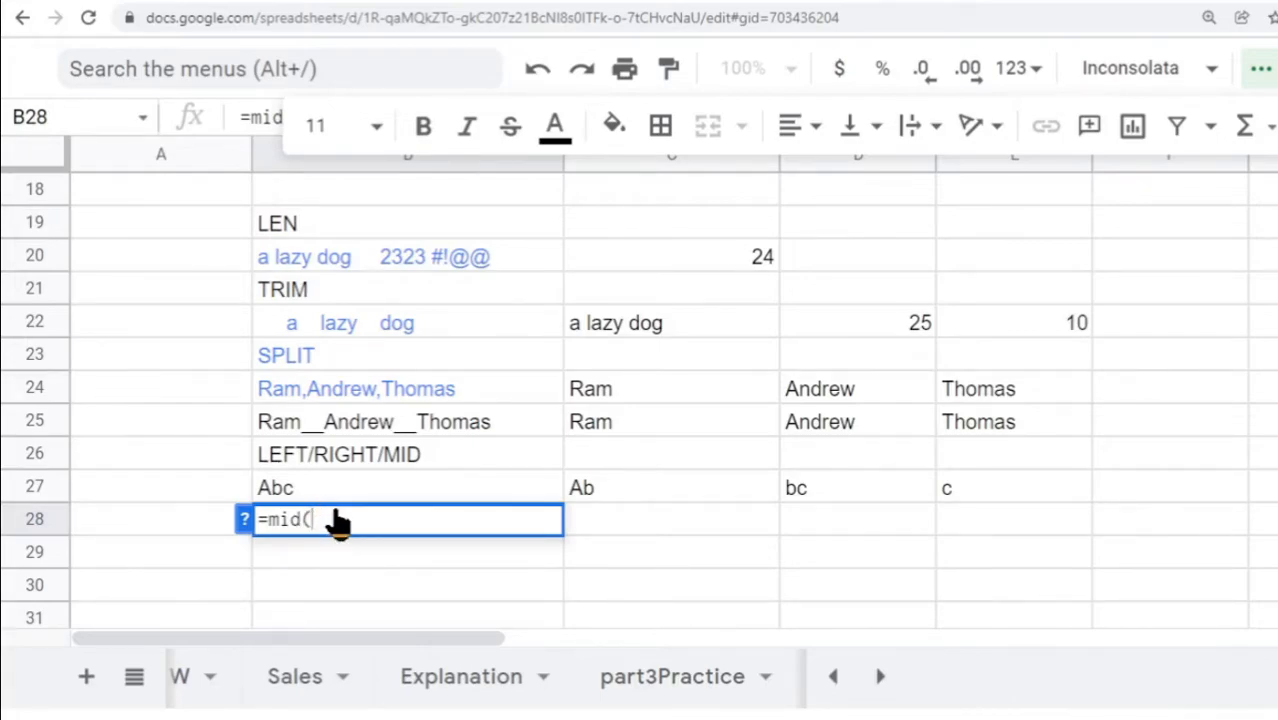
left_click(330, 460)
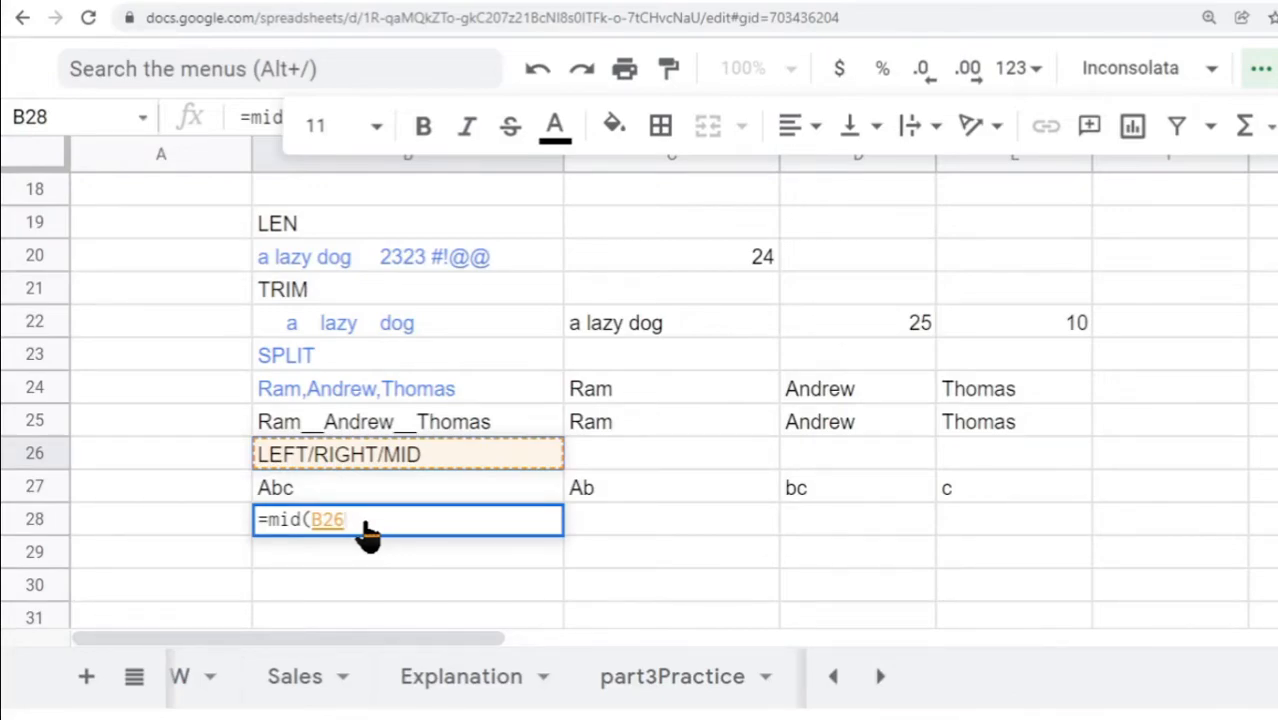
type(",")
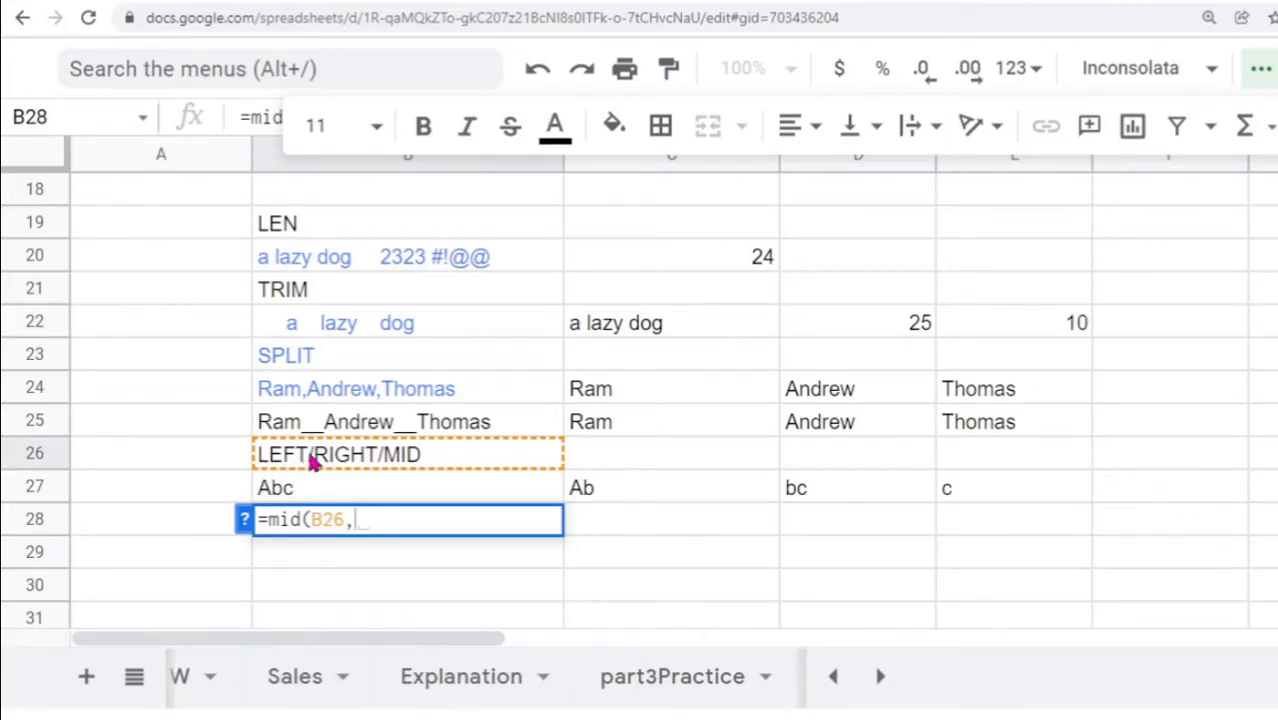
type("6,")
type("5")
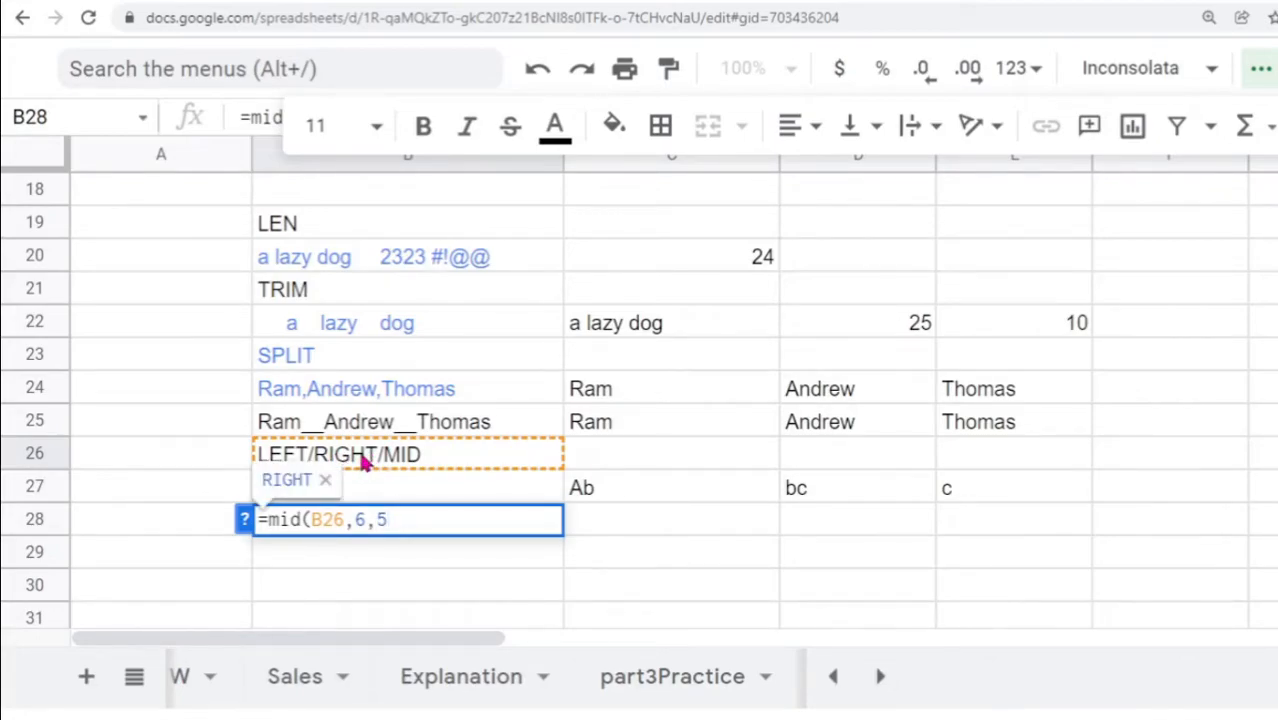
type(")")
key("Return")
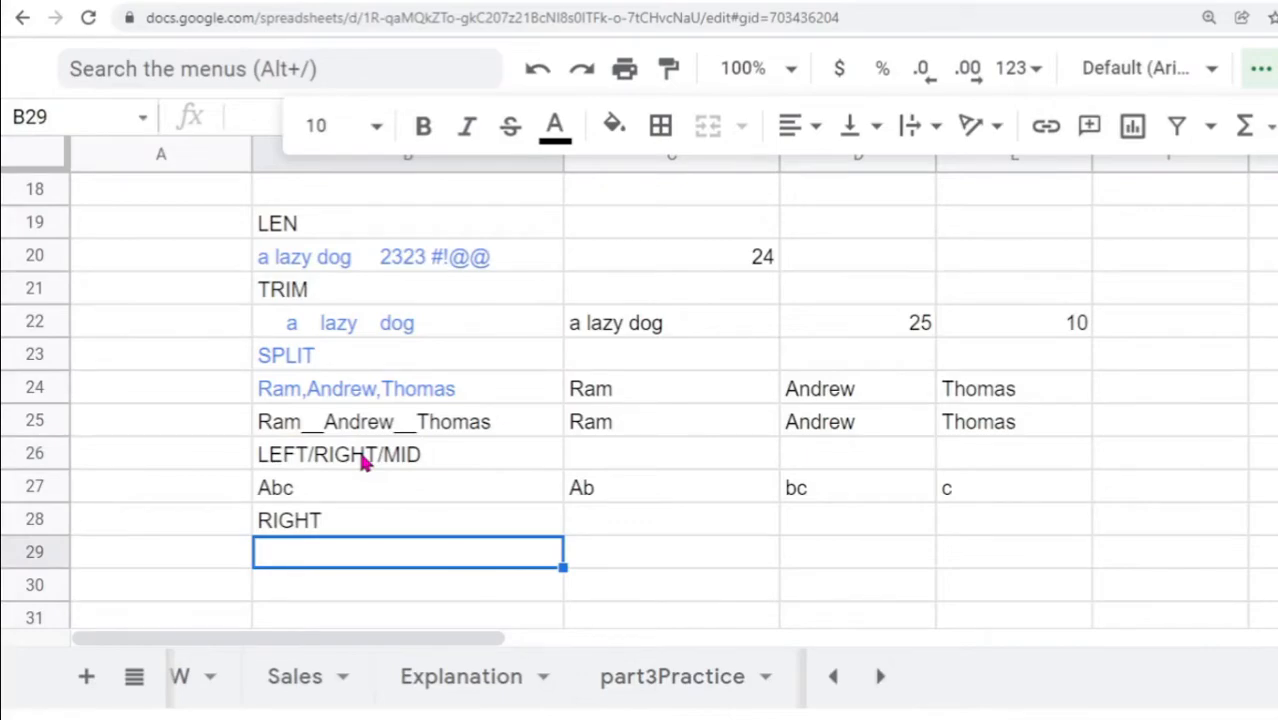
- Inspect the arguments of the MID formula in B28 and leave the cell without editing it
left_click(380, 530)
double_click(378, 534)
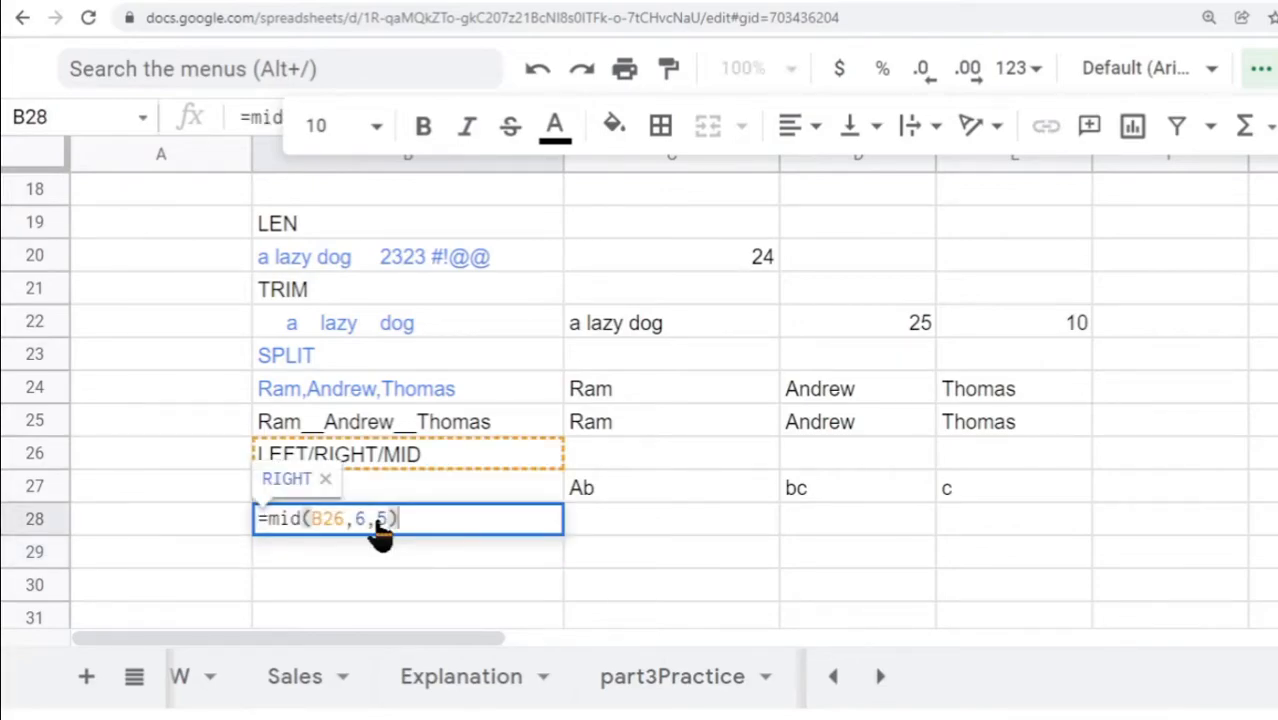
key("Escape")
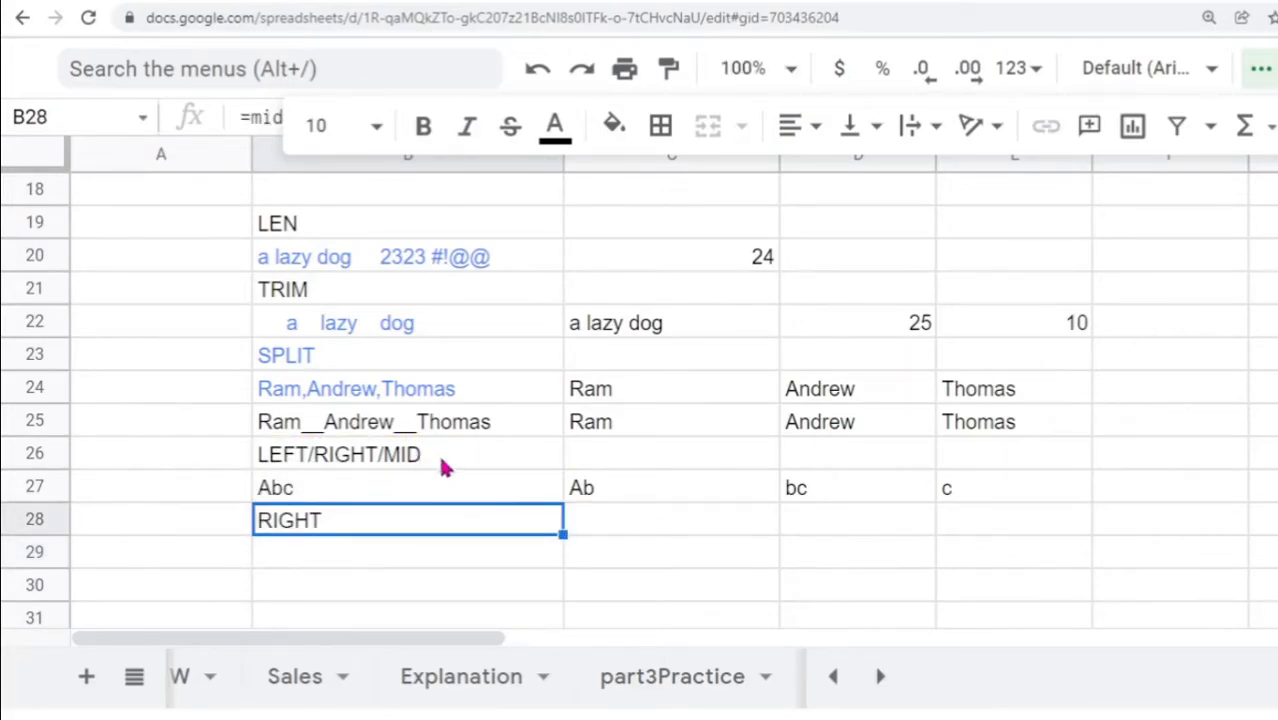
- Enter a MID formula in C28 that uses LEN for the starting position, written as =mid(len(B26)-1,1)
left_click(582, 531)
double_click(583, 535)
type("=mid(")
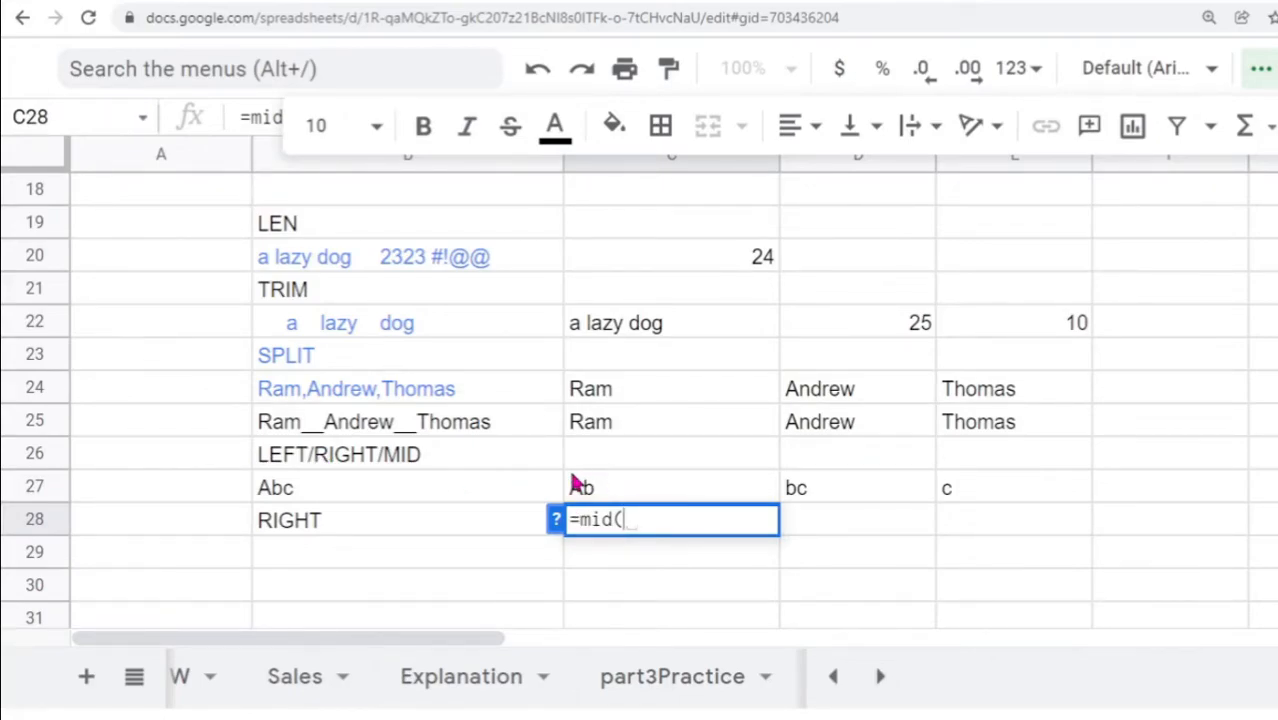
type("len(")
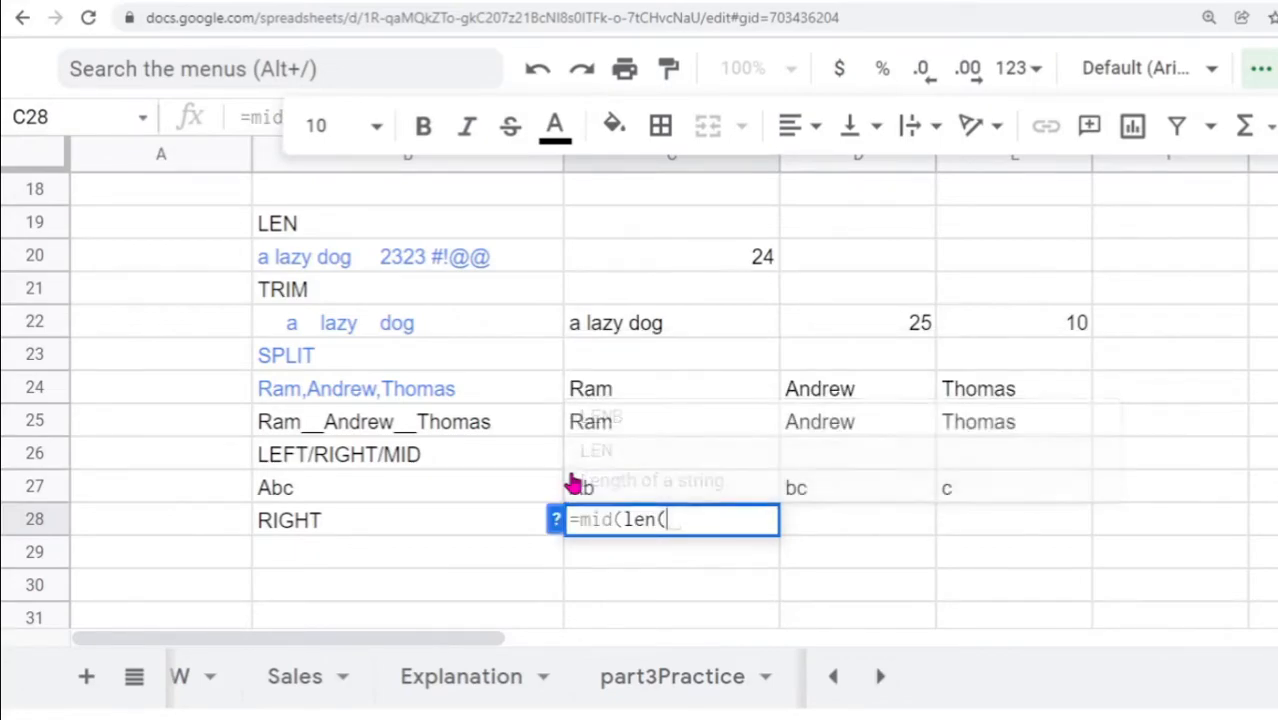
left_click(447, 457)
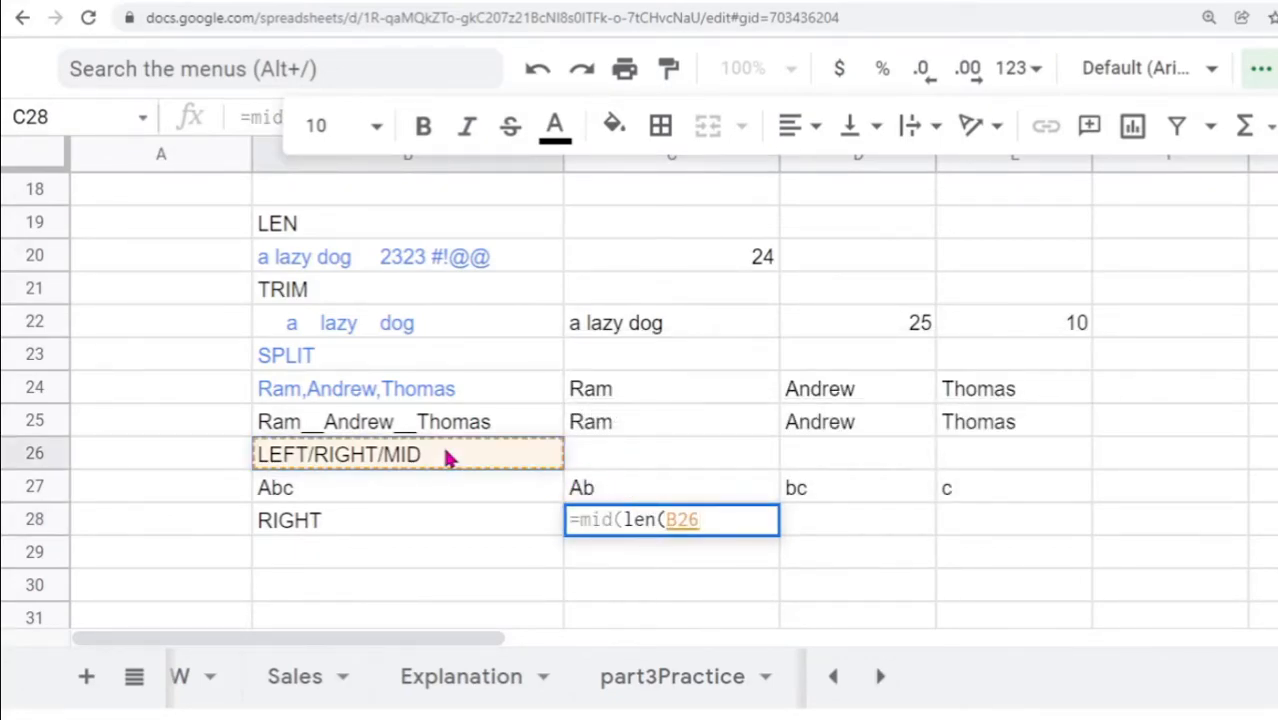
type(")")
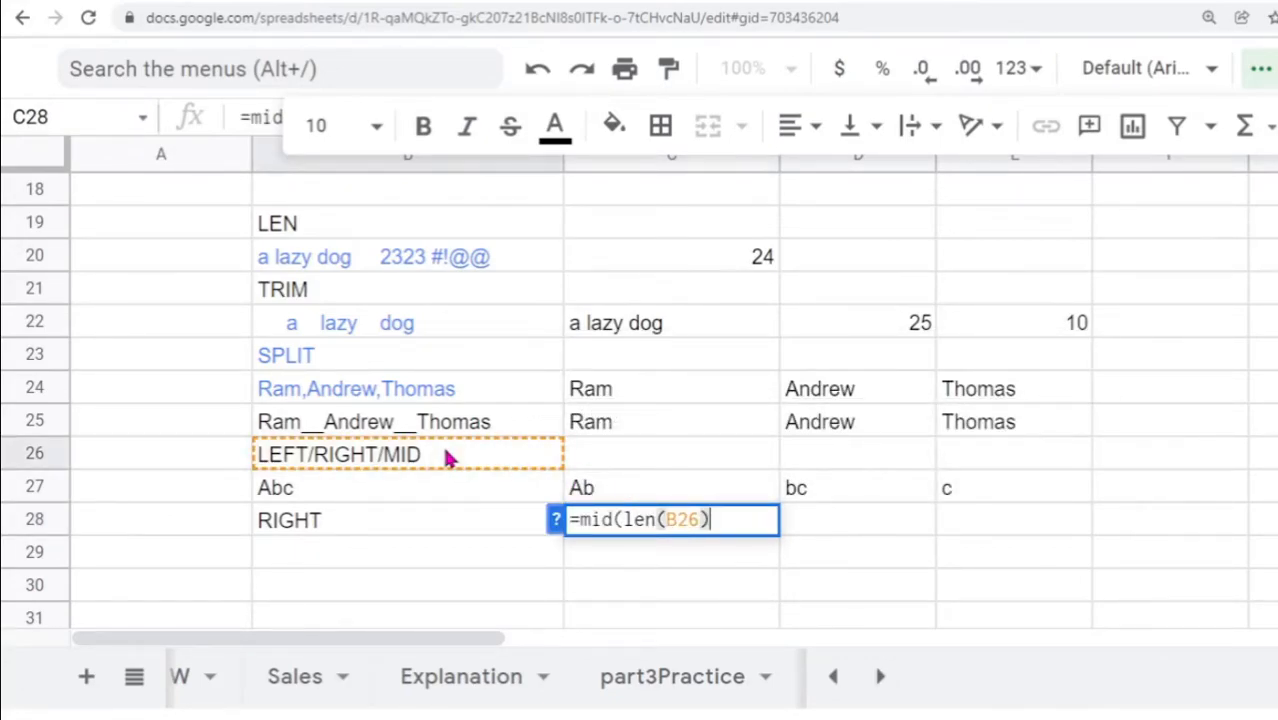
type("-1,")
type("1)")
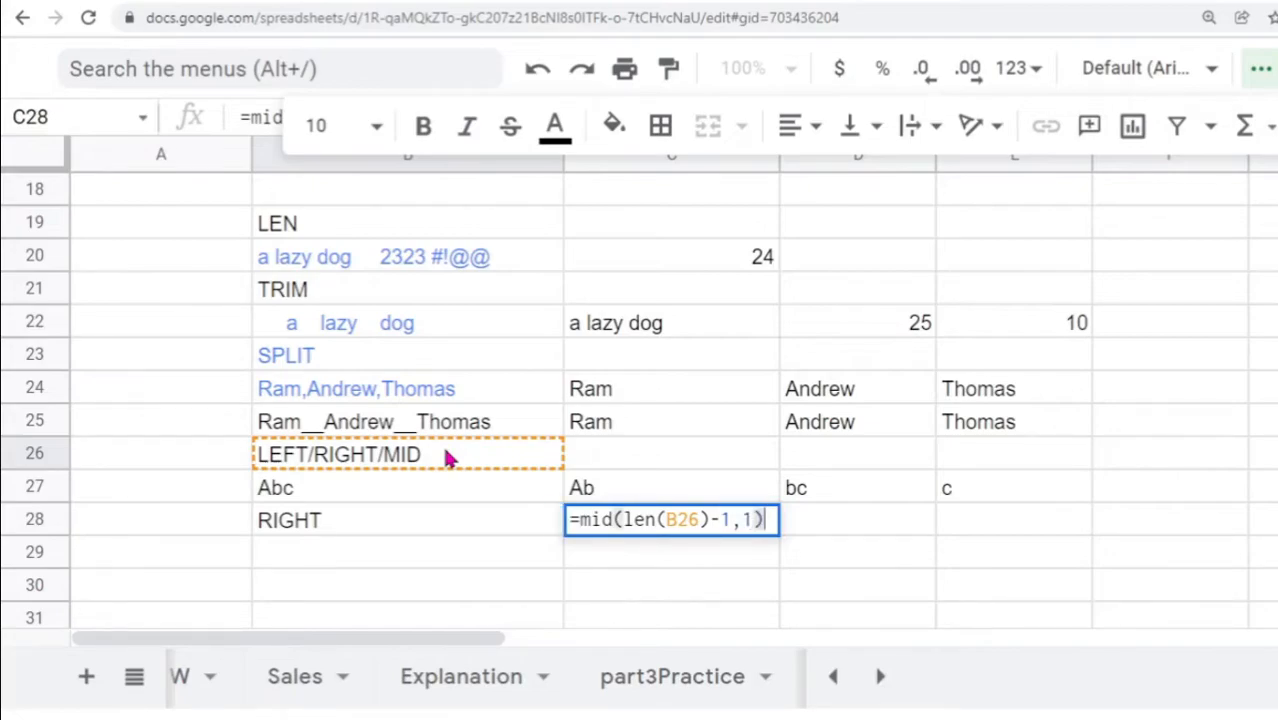
- Insert B26 as the missing text argument in the C28 formula, making it =mid(B26,len(B26)-1,1)
left_click(621, 522)
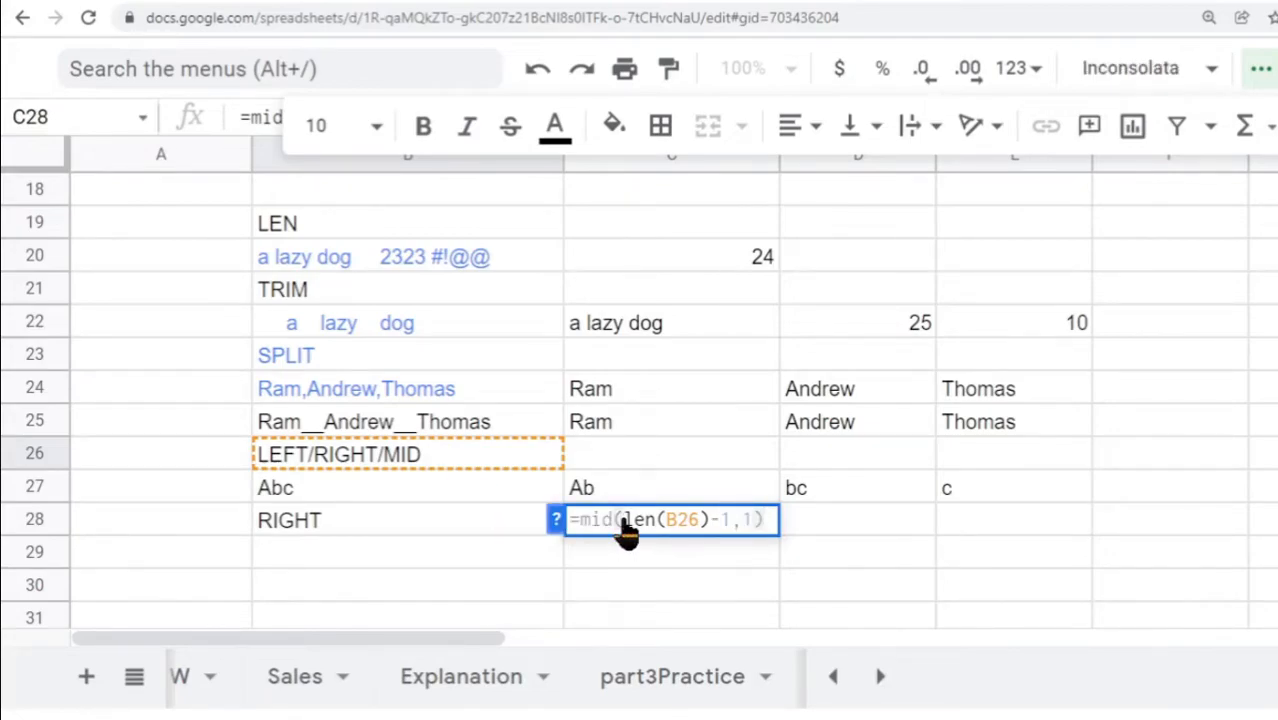
type(",")
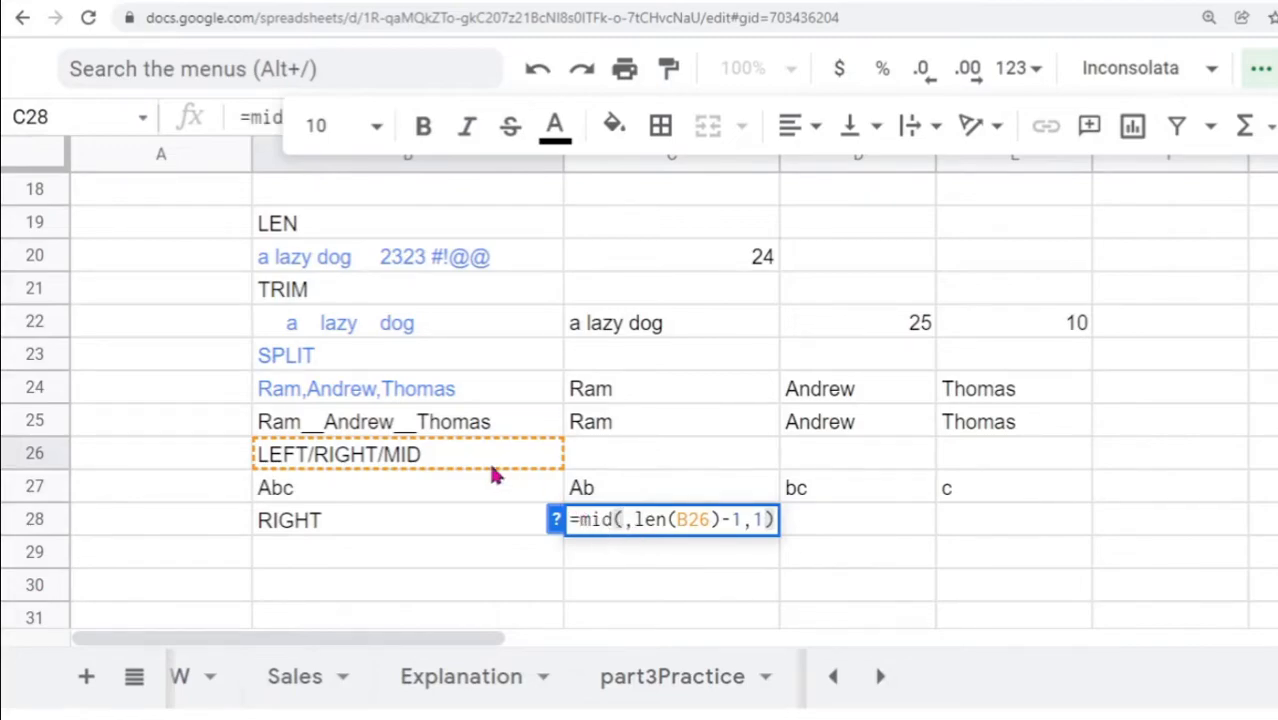
left_click(452, 455)
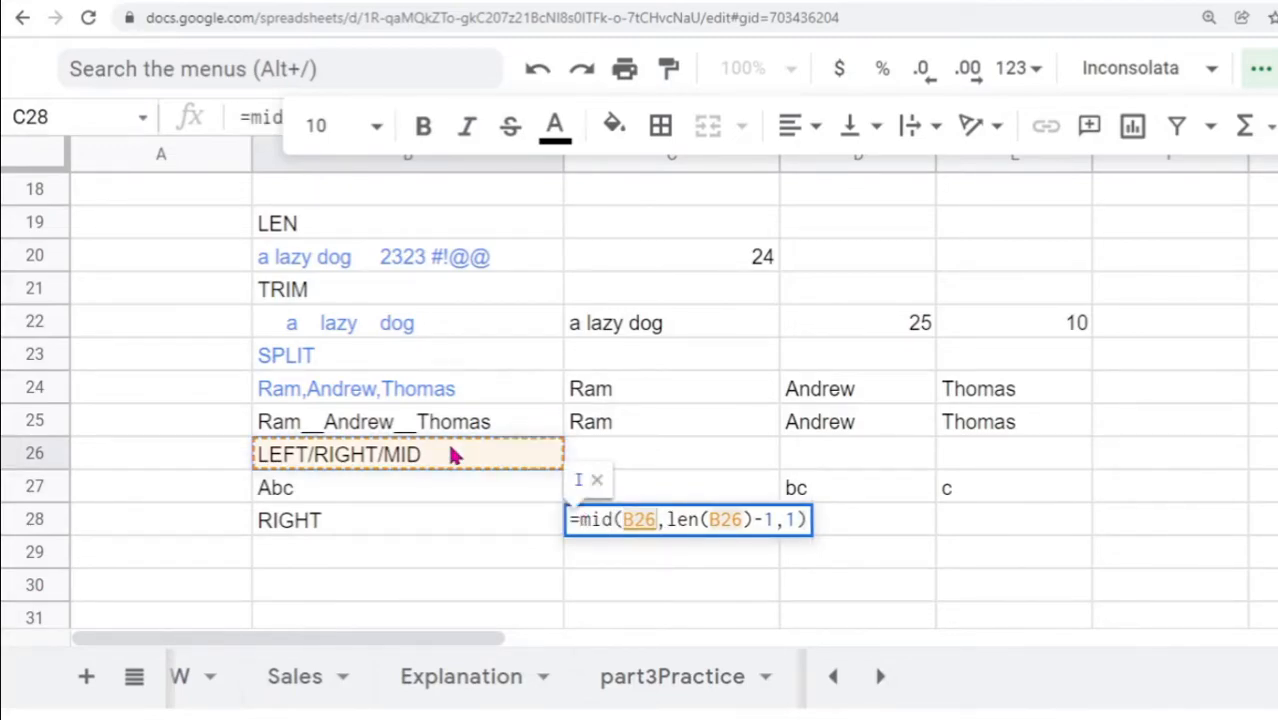
key("Return")
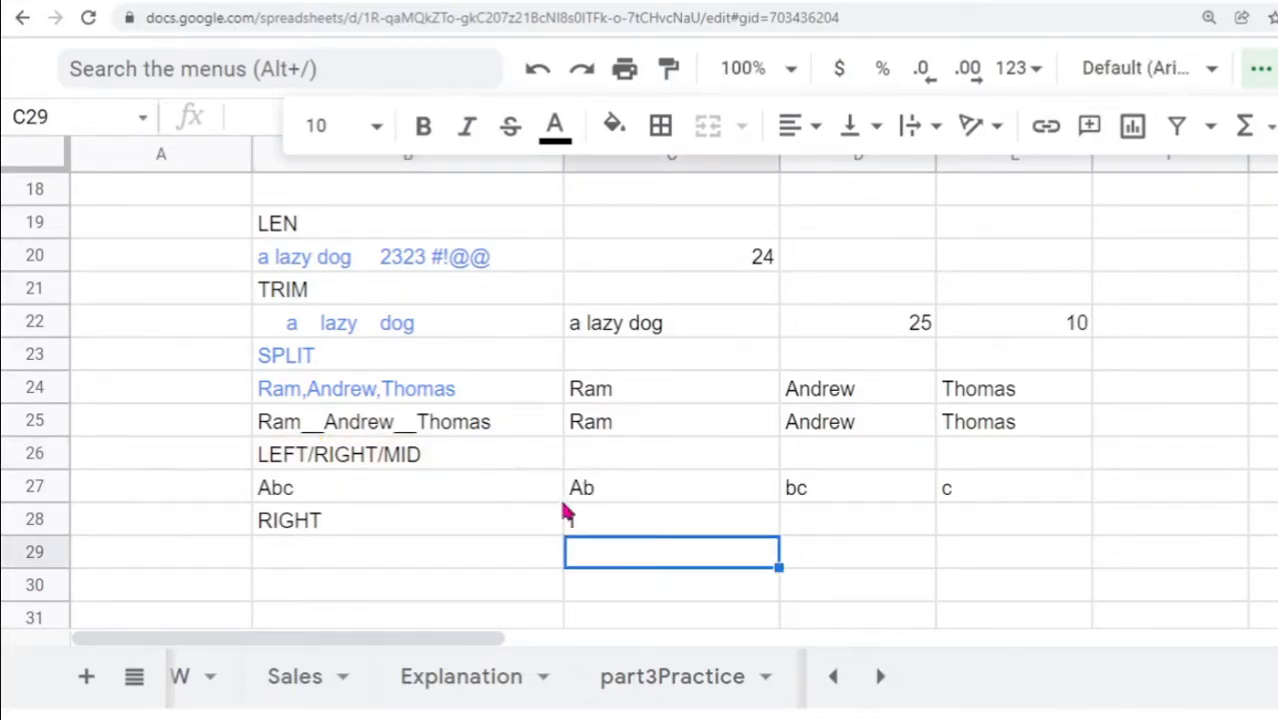
- Remove the -1 from the starting position in C28 so the formula is =mid(B26,len(B26),1)
double_click(630, 522)
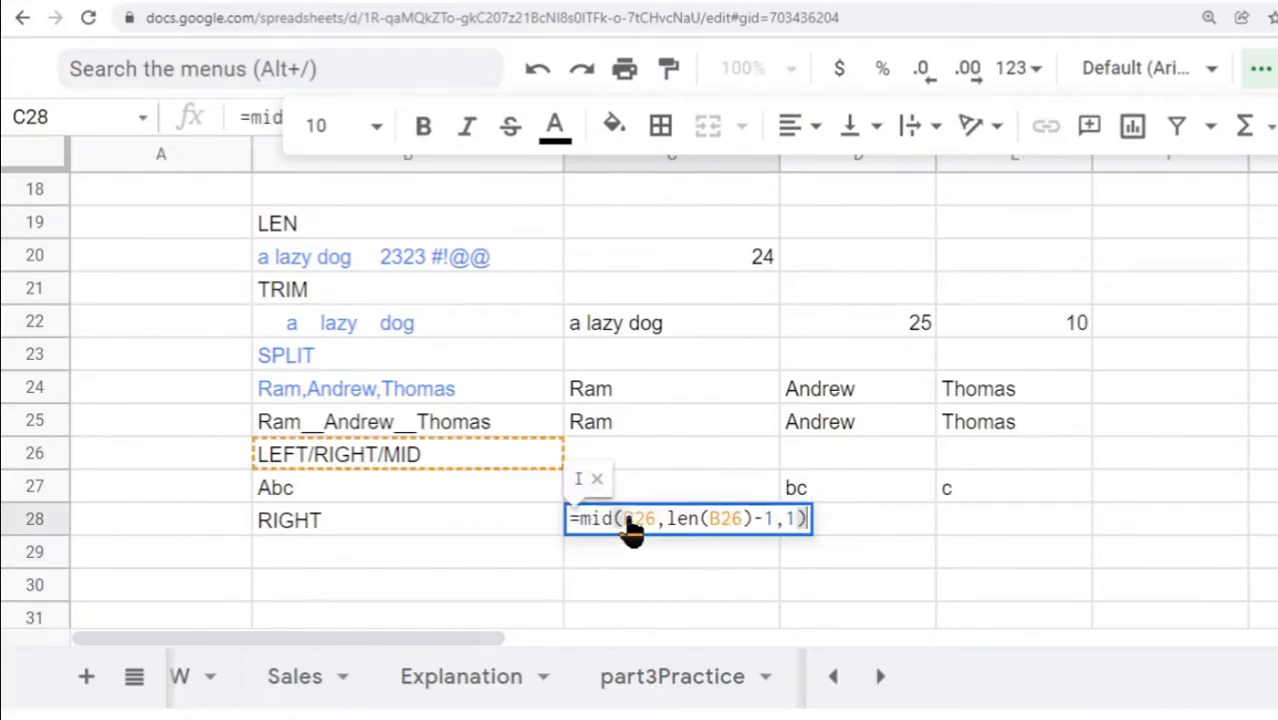
left_click(773, 522)
key("BackSpace")
key("BackSpace")
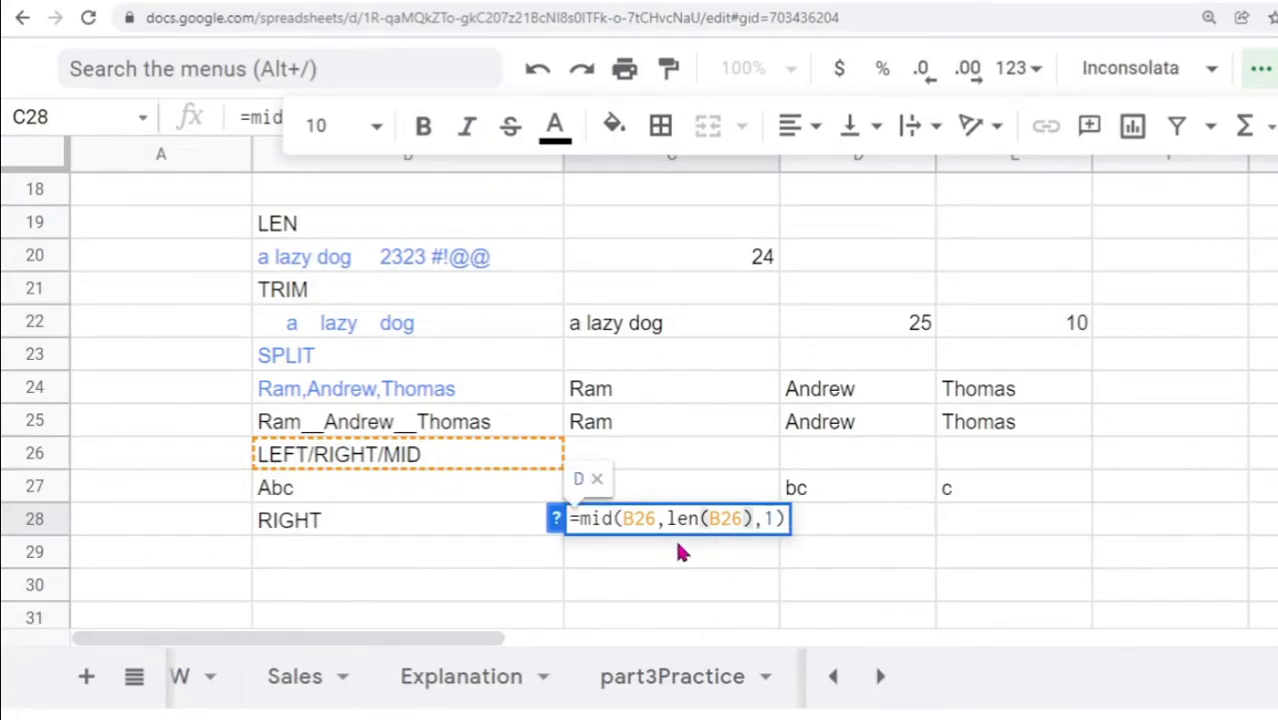
key("Return")
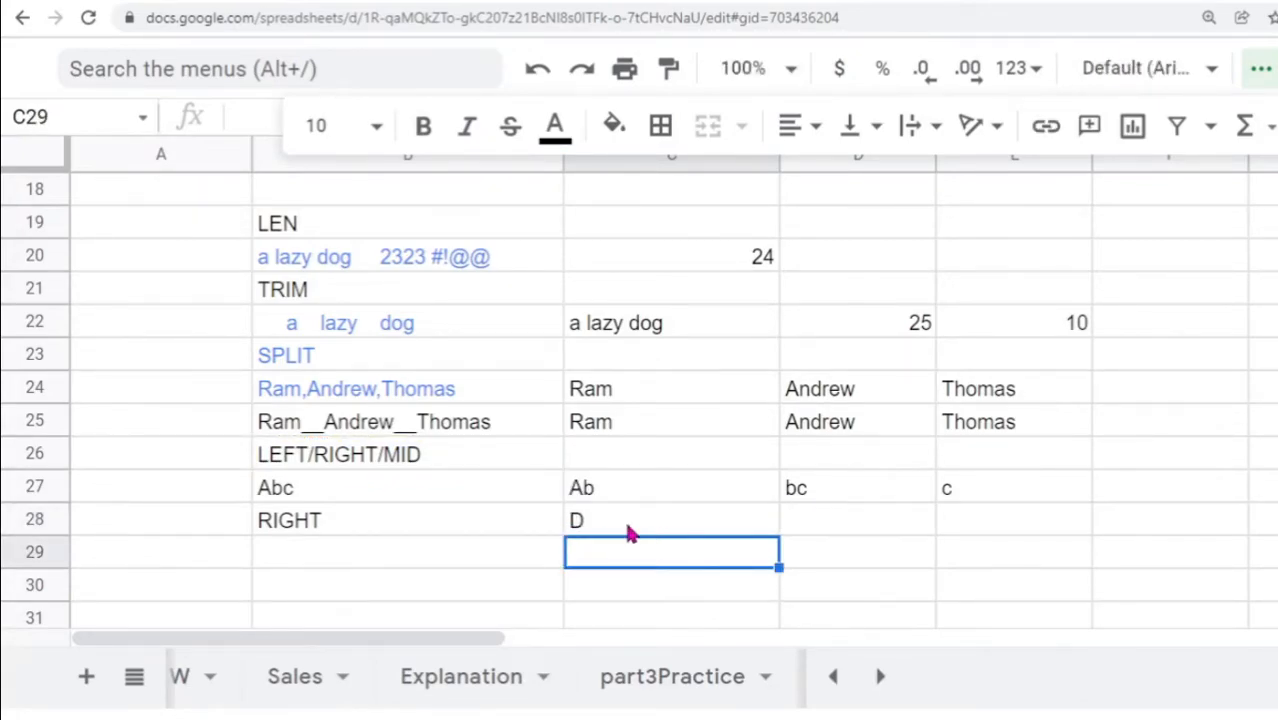
left_click(629, 531)
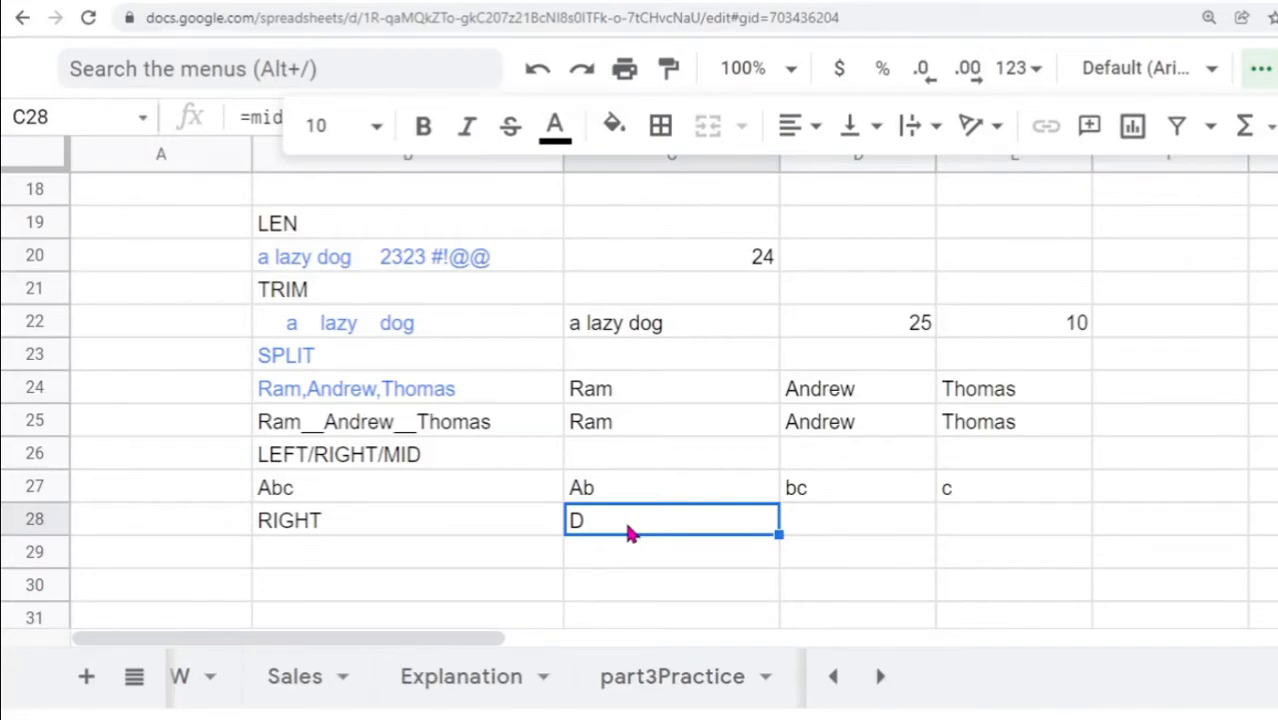
- Enter a MID formula in D28 that extracts the first character of B26, written as =mid(B26,1,1)
double_click(629, 531)
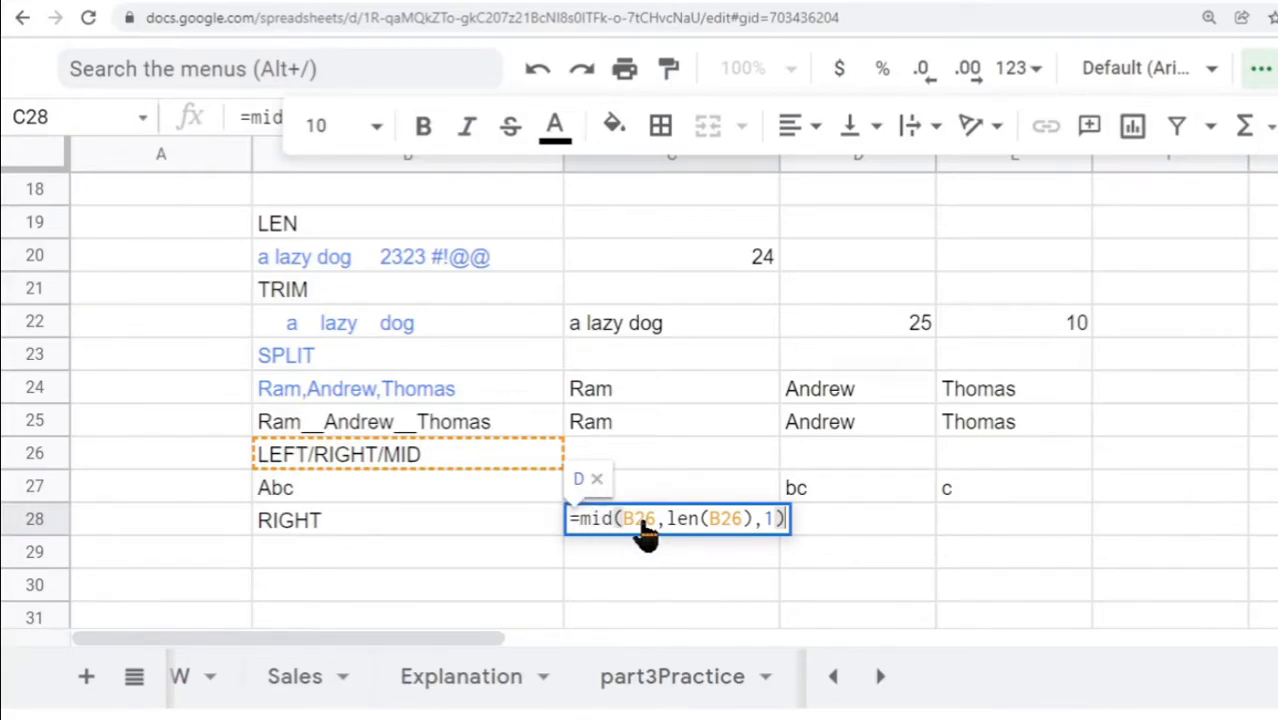
left_click(818, 522)
double_click(818, 522)
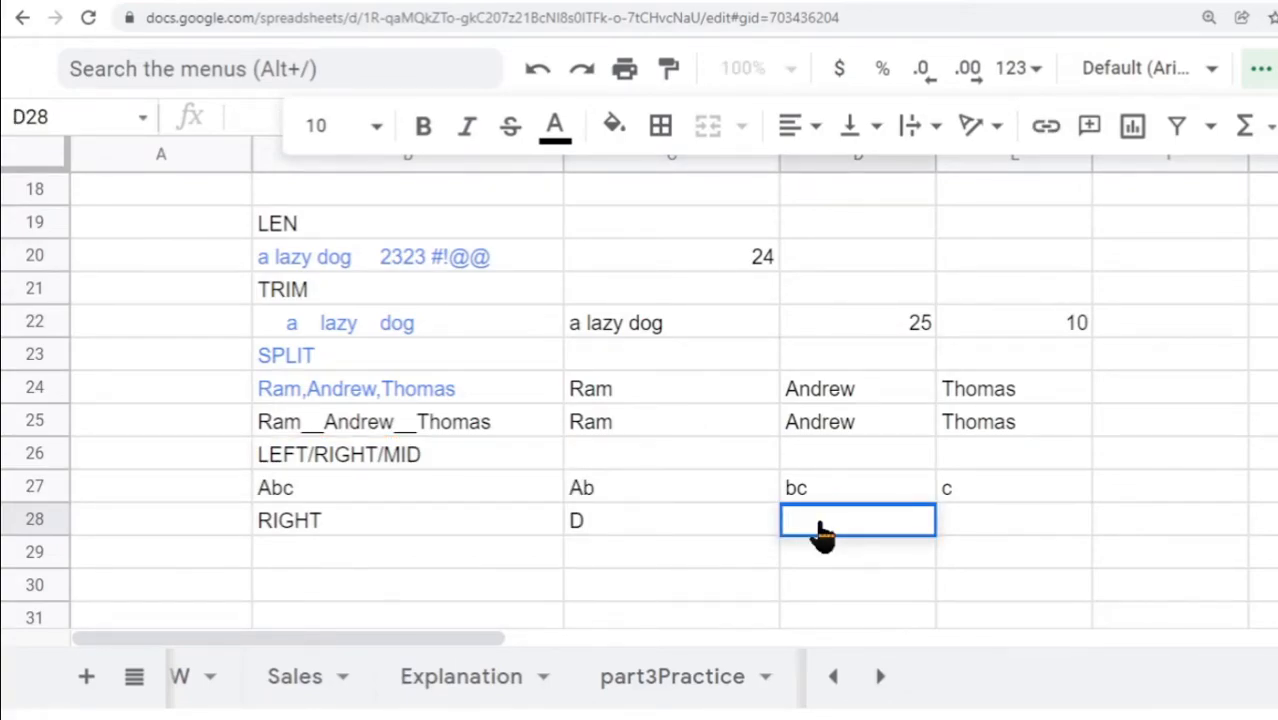
type("=mid(")
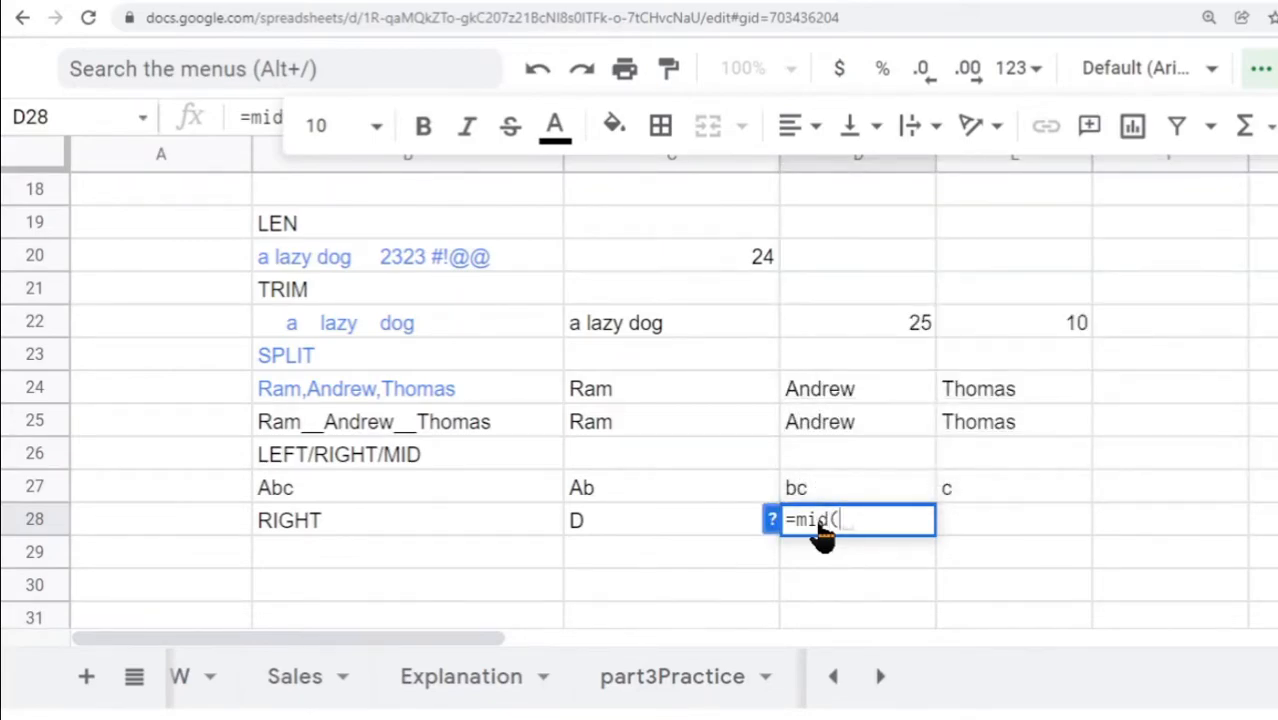
left_click(443, 460)
type(",1")
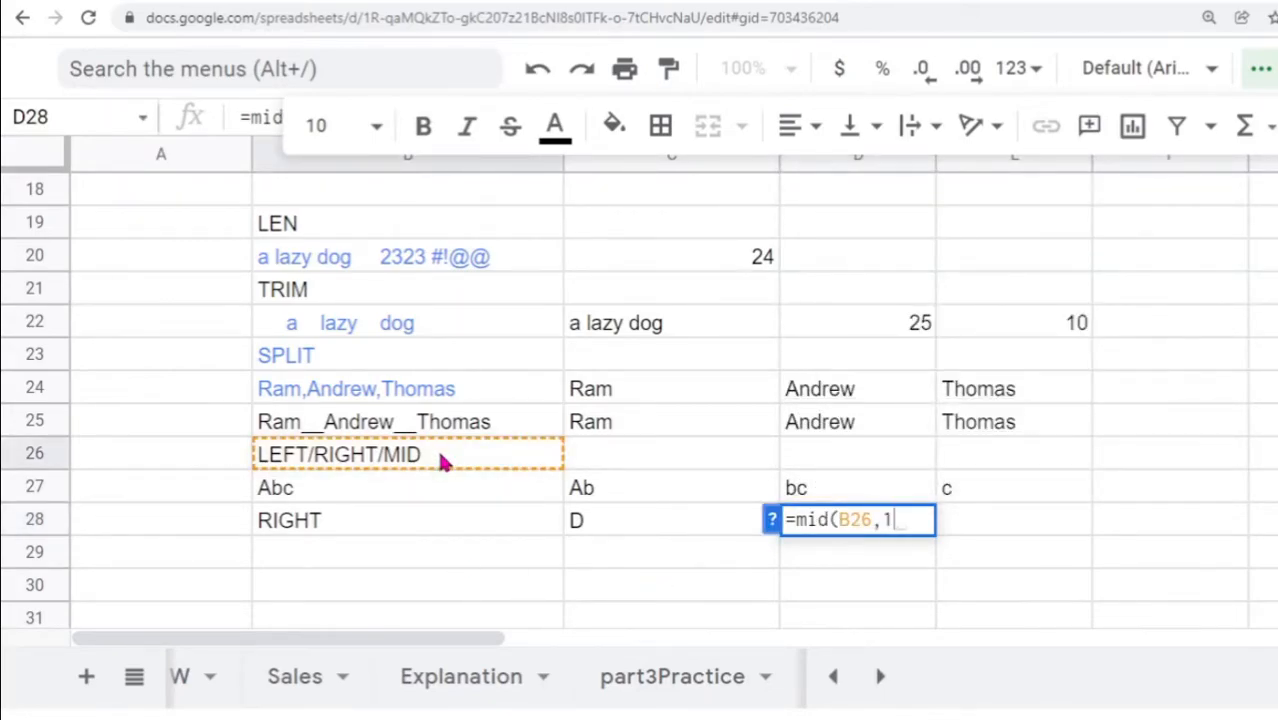
type(",1)")
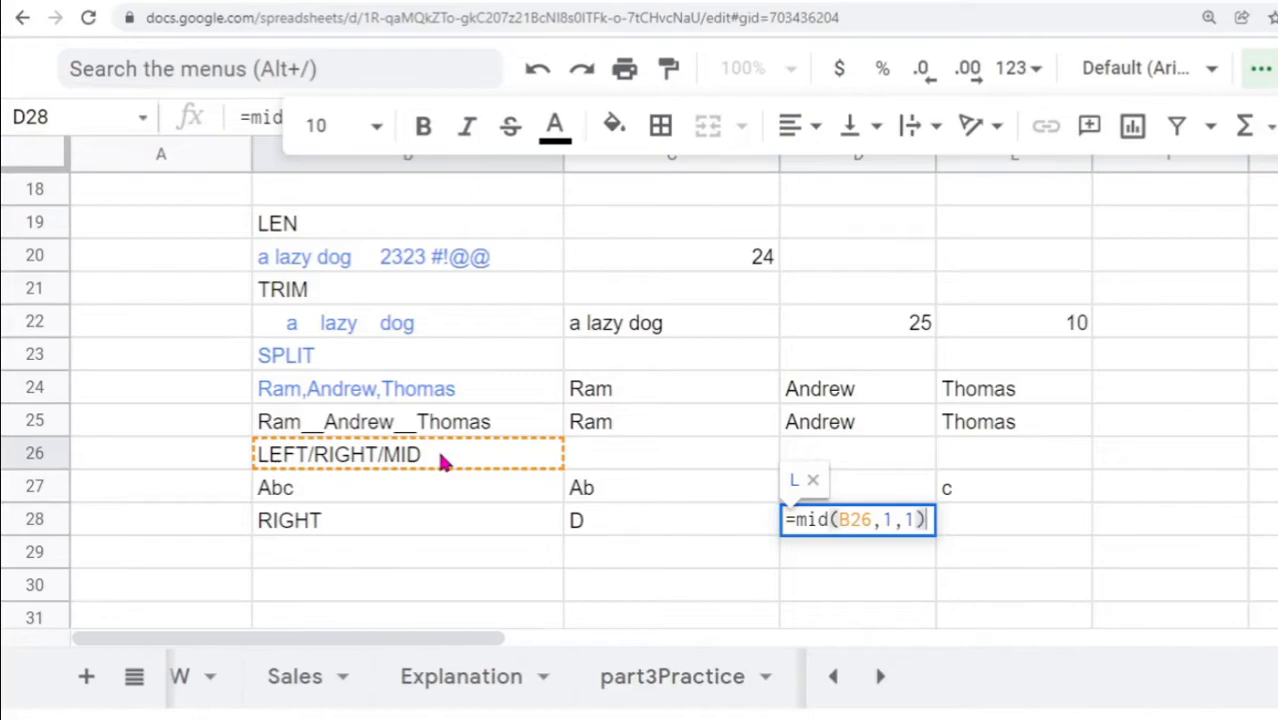
key("Return")
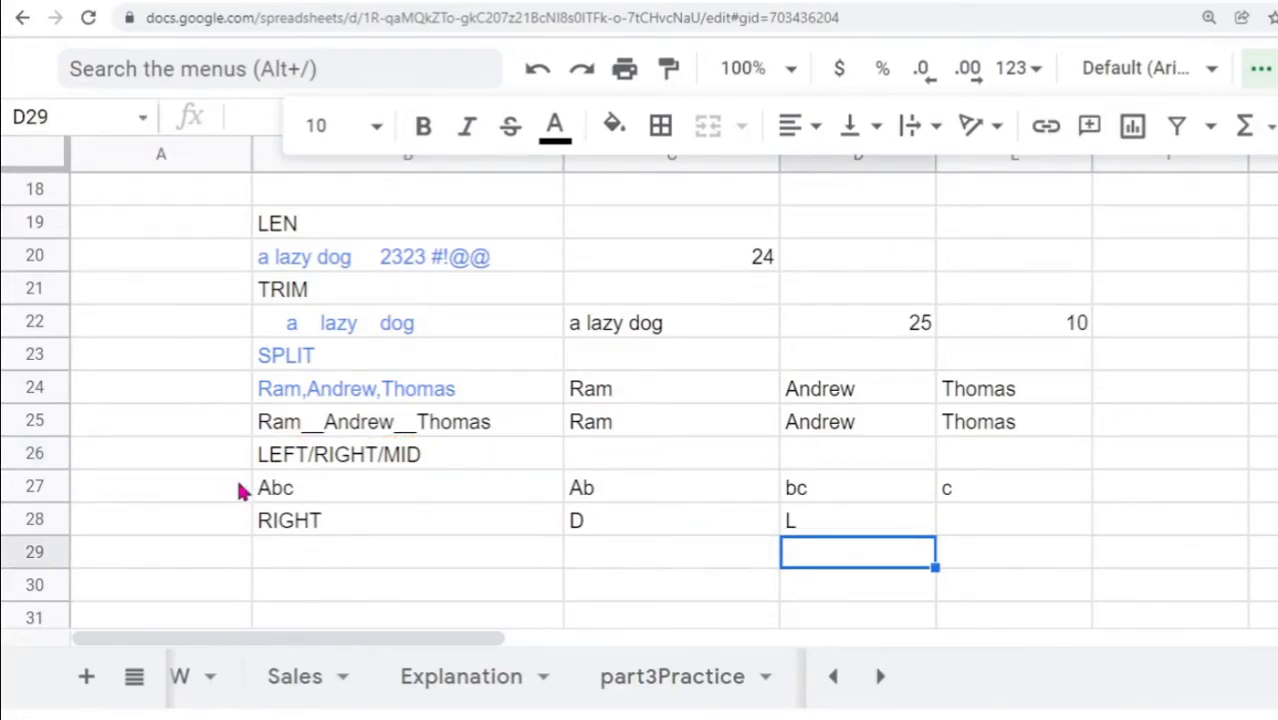
left_click(843, 533)
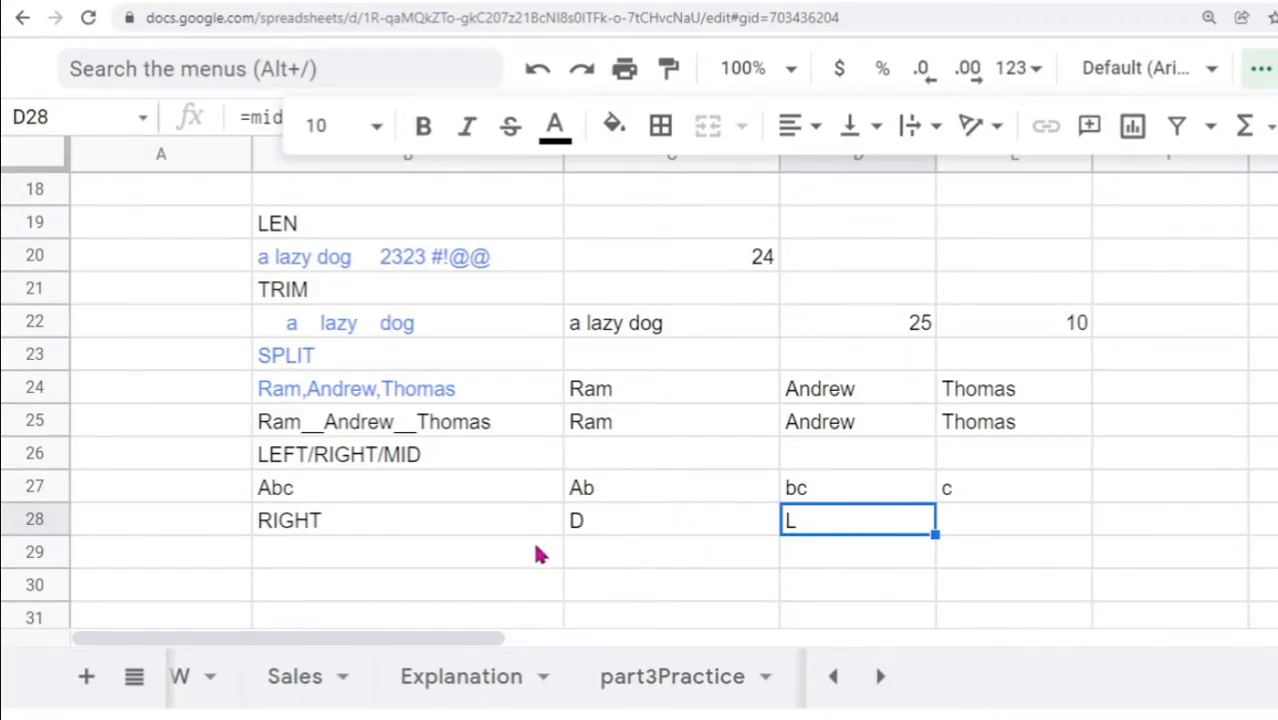
- Enter the sample name parts Joseph in B30 and Jon in C30
left_click(430, 560)
scroll(430, 560, "down", 3)
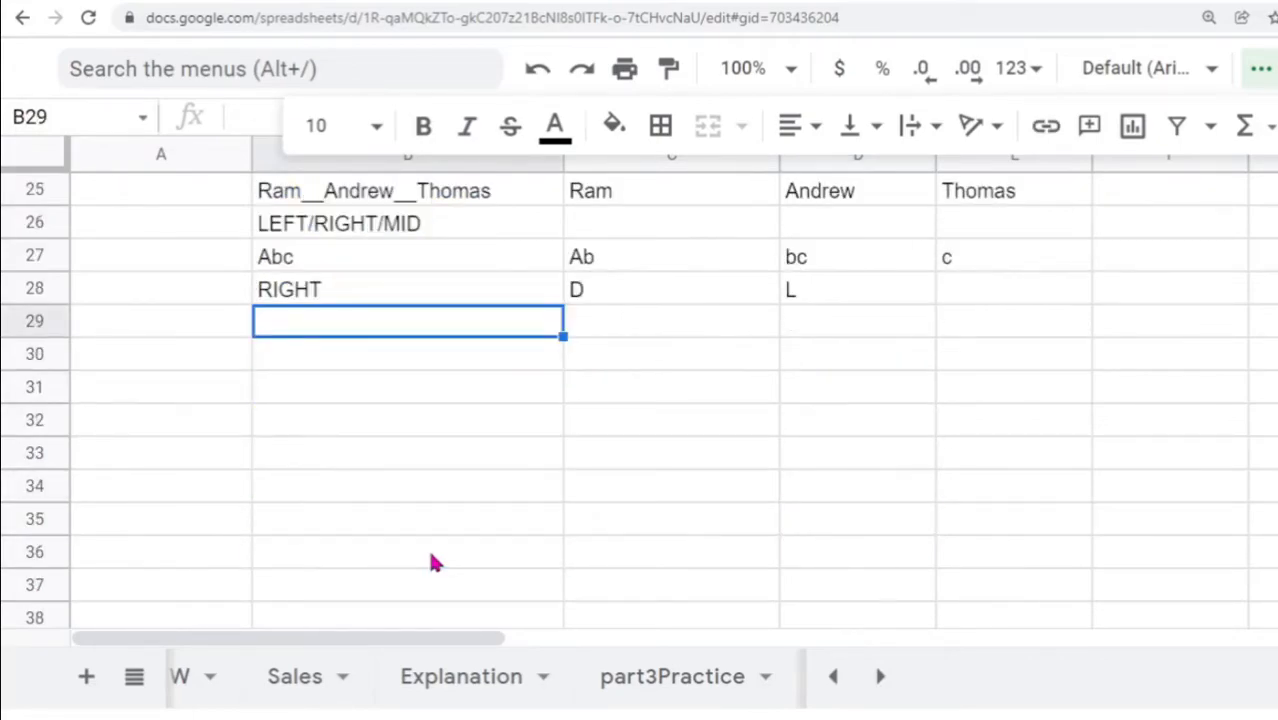
left_click(316, 362)
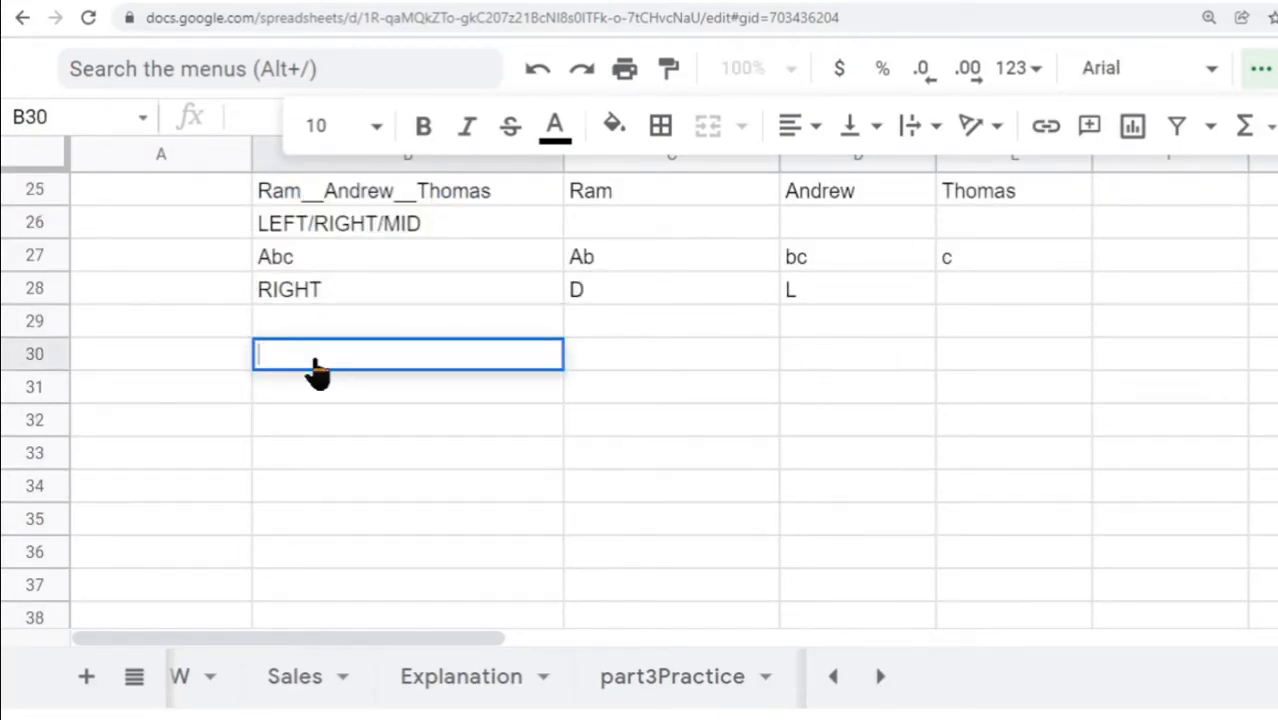
double_click(316, 362)
type("Joseph")
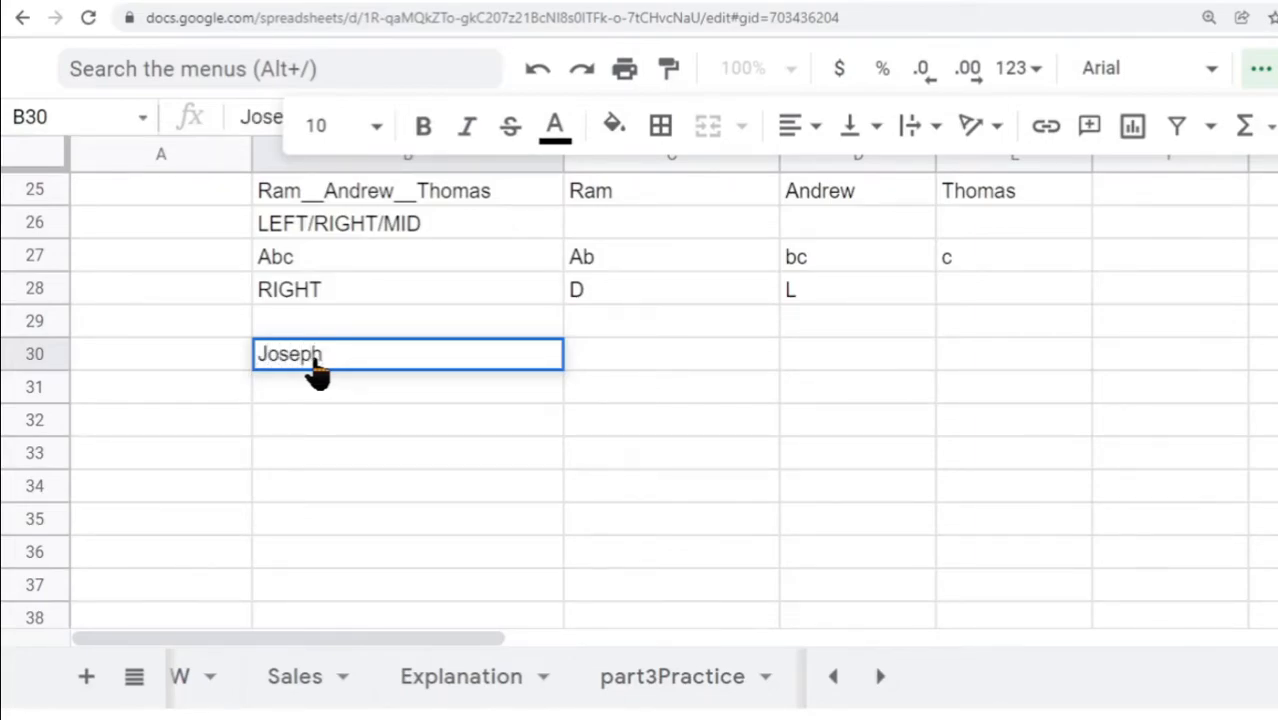
key("Tab")
type("Jon")
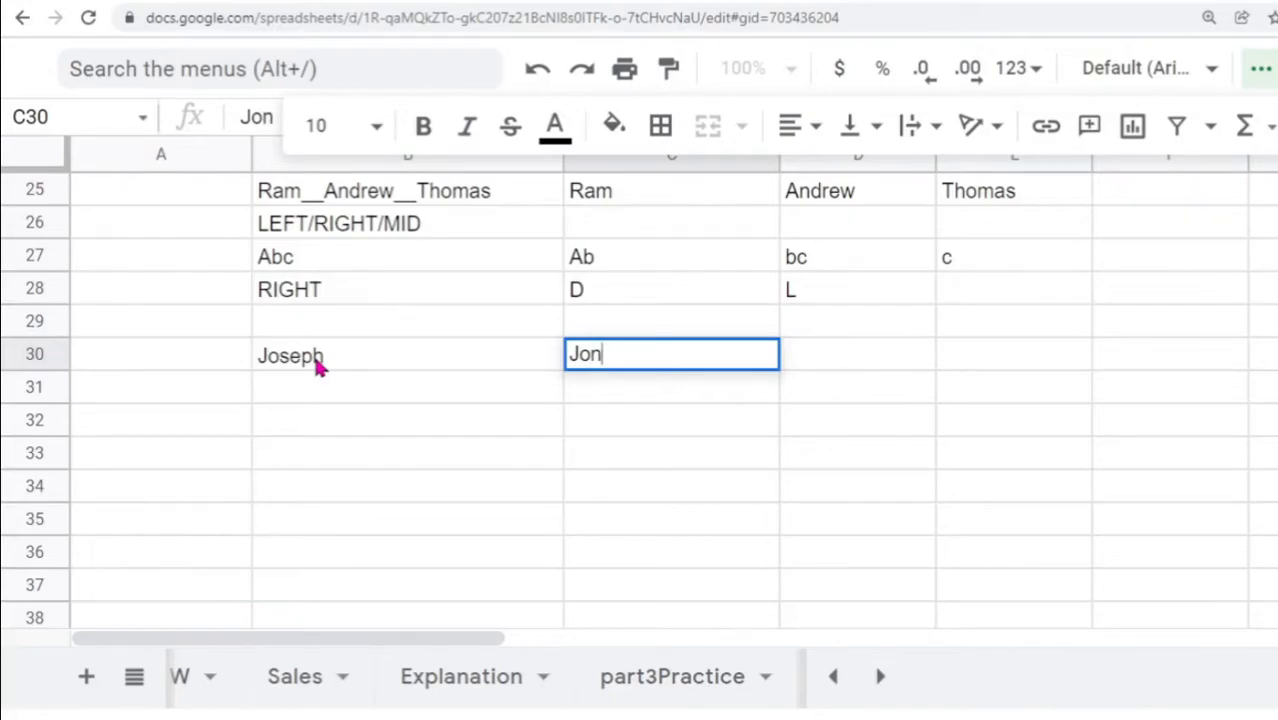
type("Thomson")
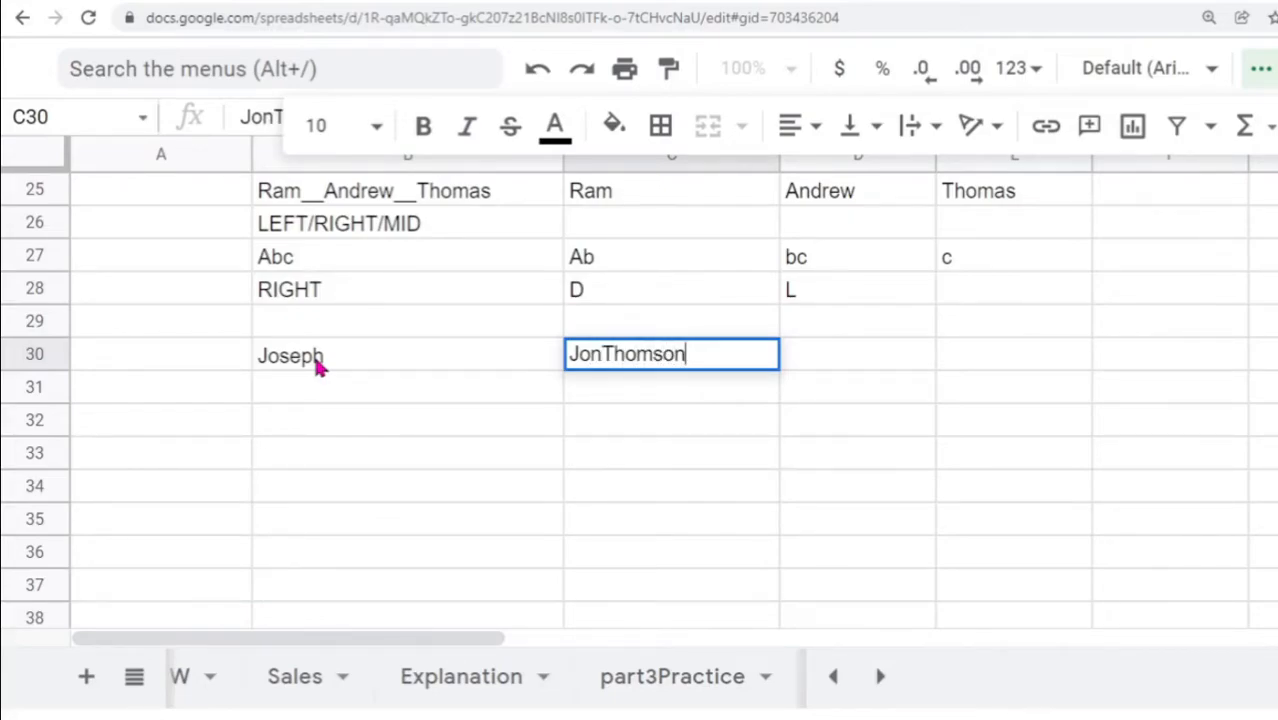
key("BackSpace")
key("BackSpace")
key("BackSpace")
key("BackSpace")
key("BackSpace")
key("BackSpace")
key("BackSpace")
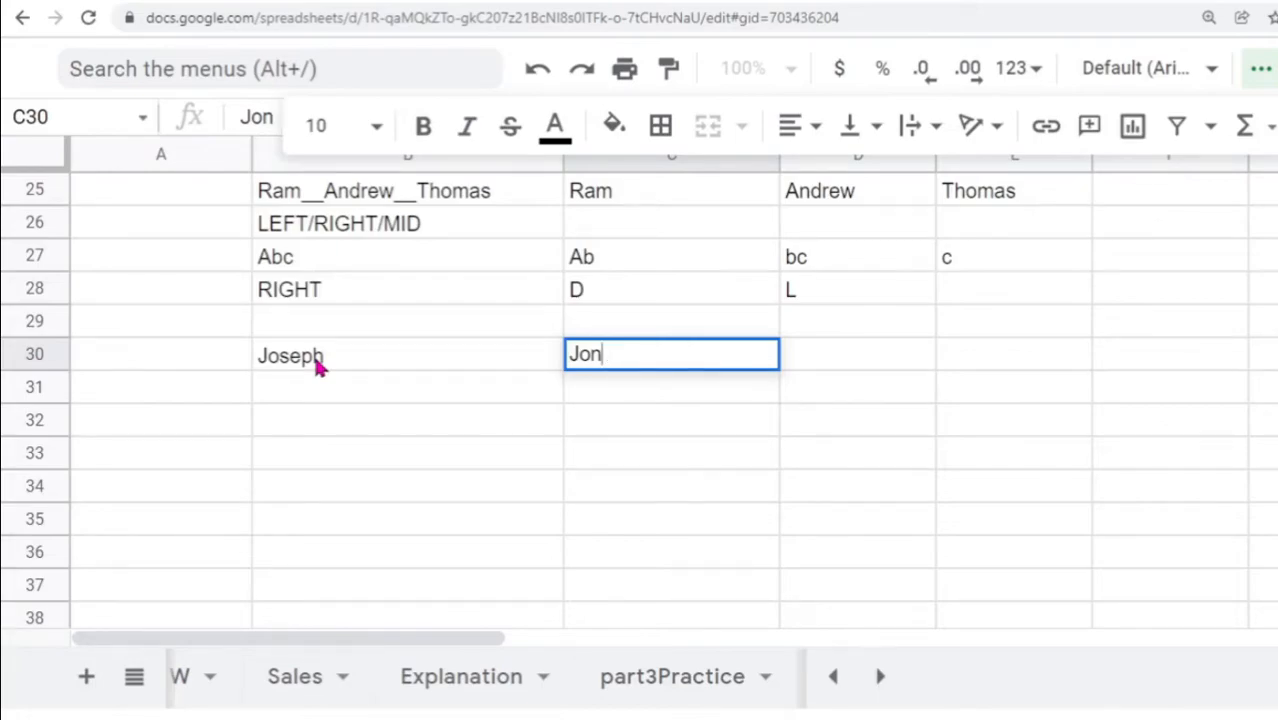
- Enter the surname Thomson in D30 to complete the sample name in row 30
left_click(856, 360)
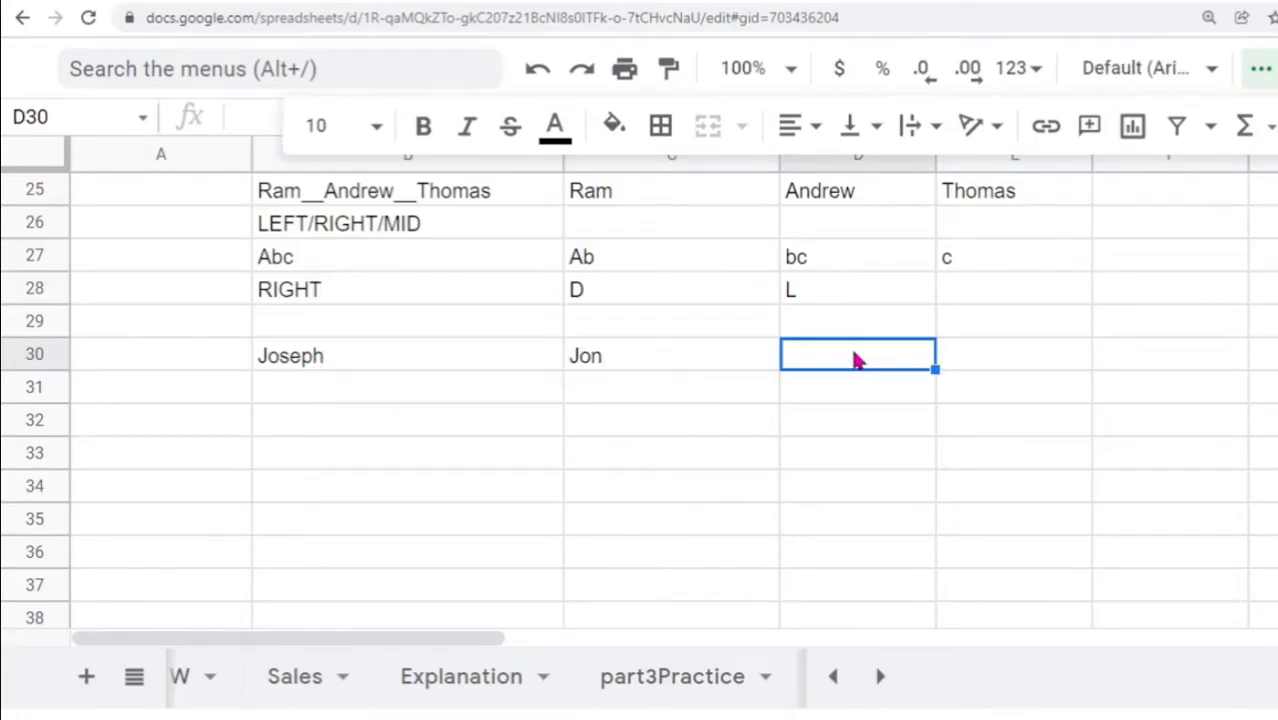
type("Thom")
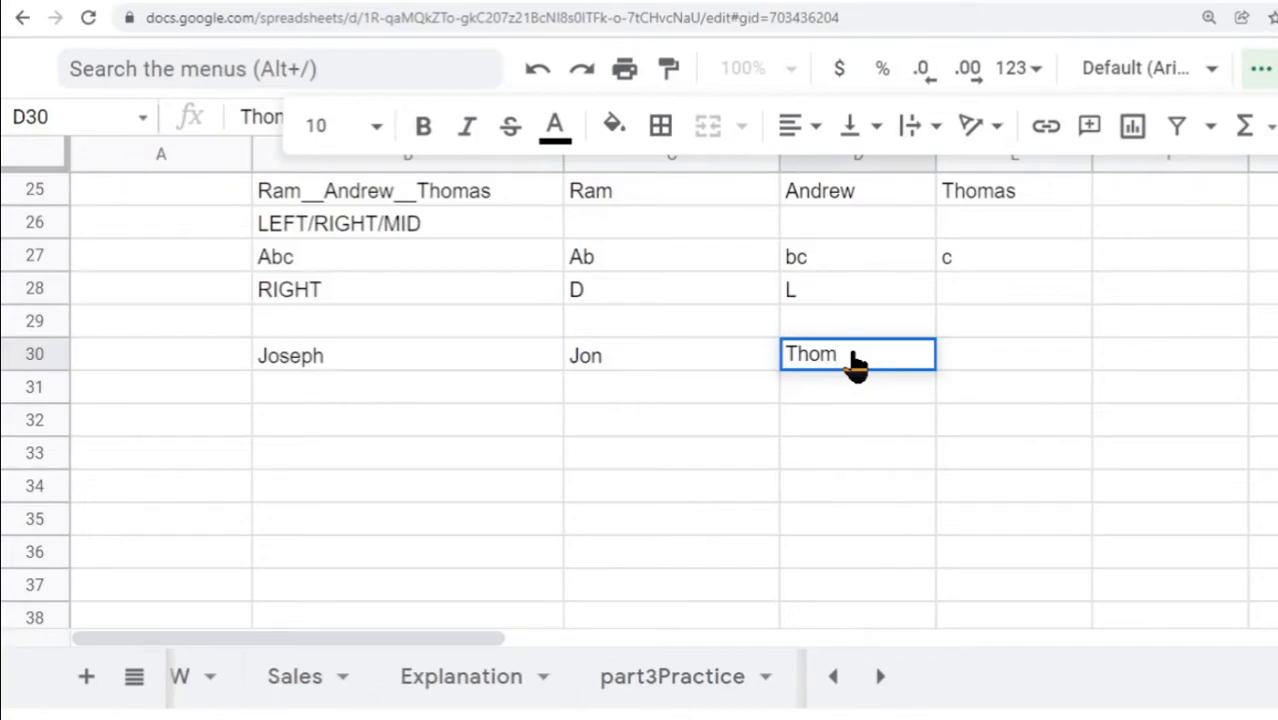
type("son")
left_click(354, 362)
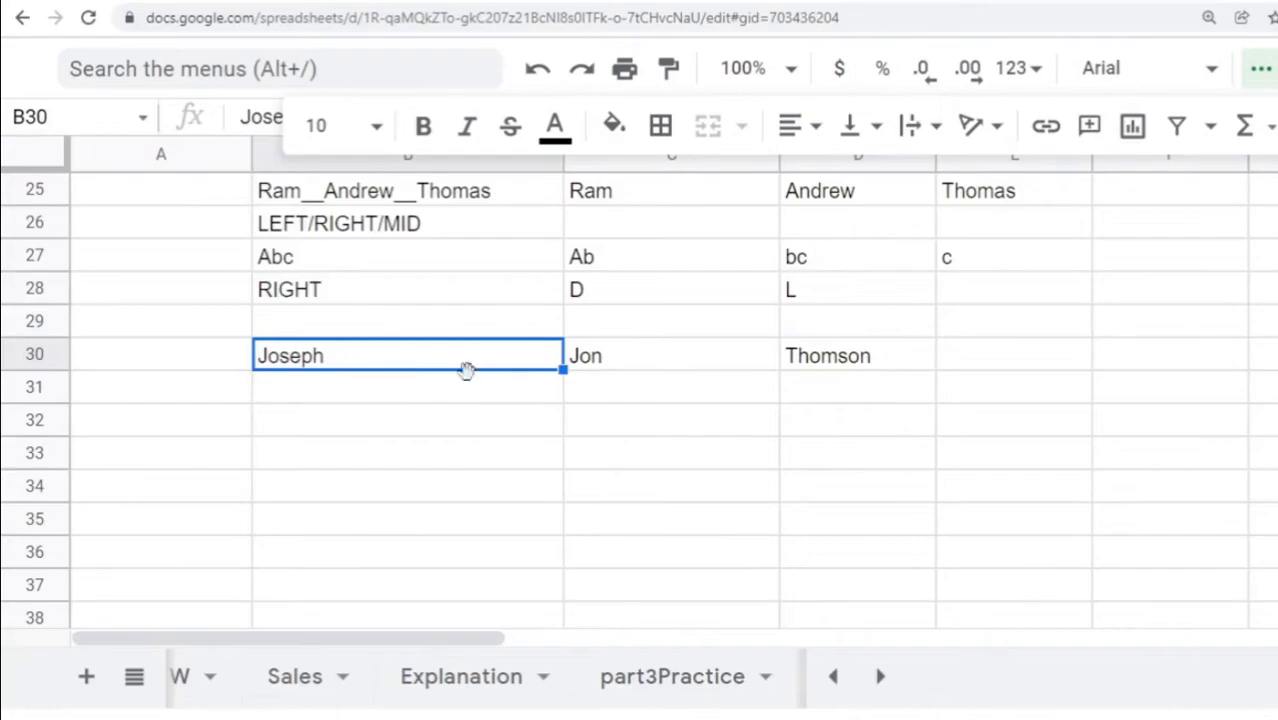
left_click(630, 380)
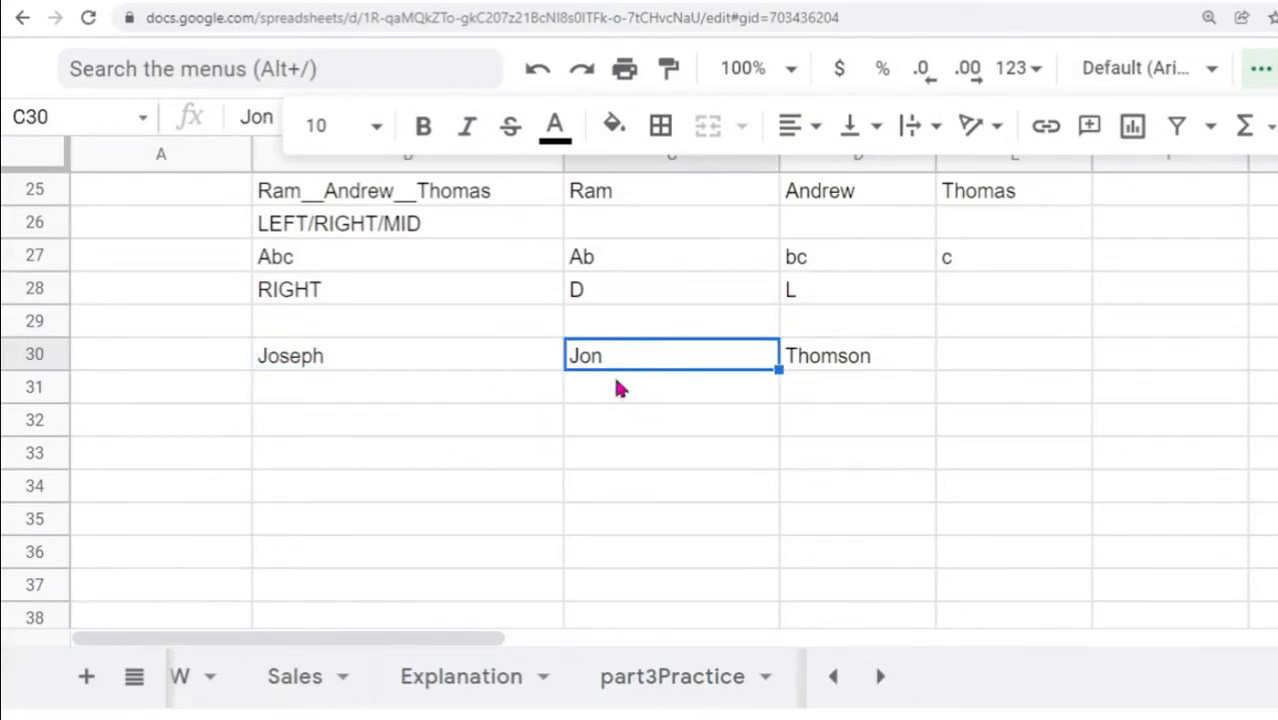
left_click(825, 369)
- Enter J.J.Thomson in B31 as the target format for the abbreviated name
double_click(365, 396)
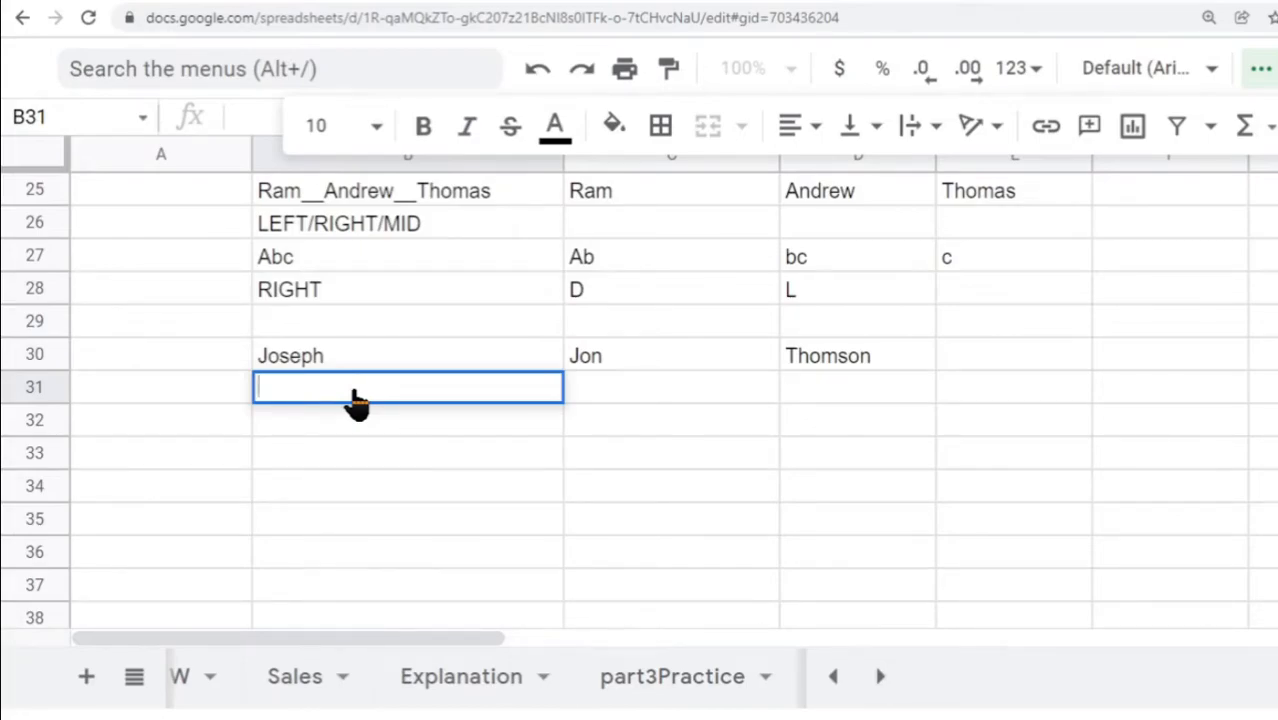
type("J.J.Thomsom")
key("BackSpace")
key("BackSpace")
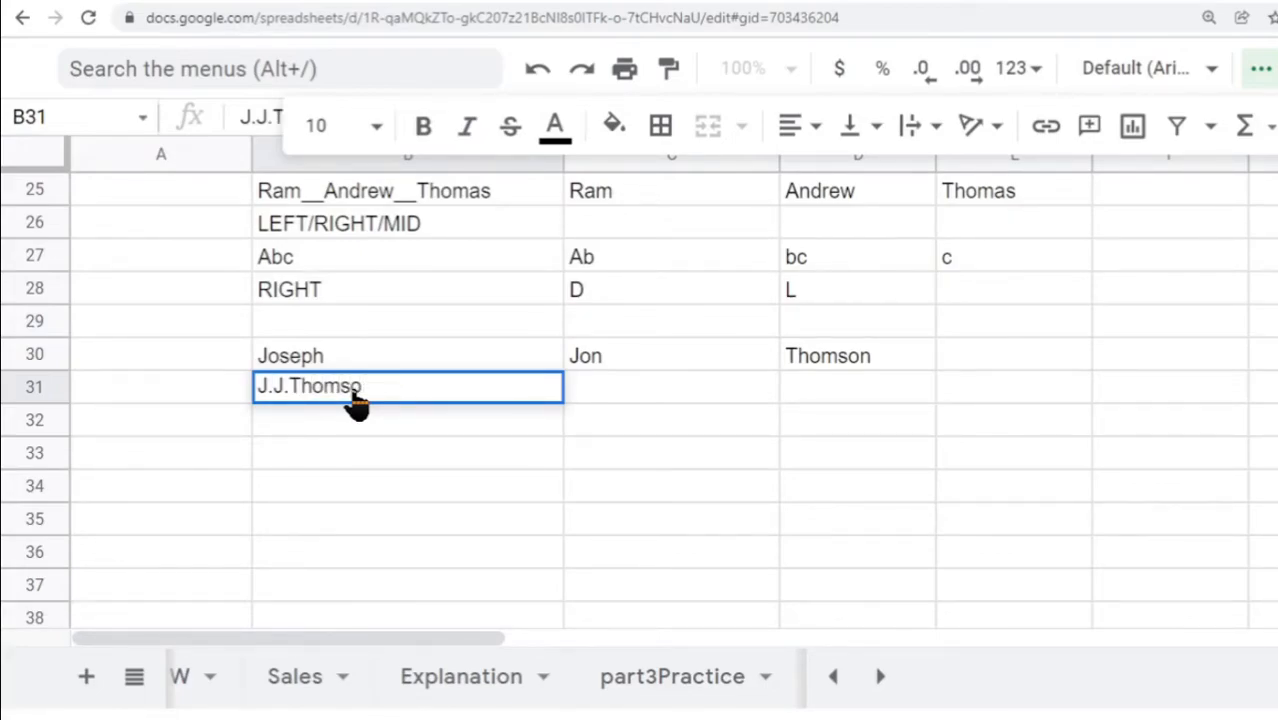
type("on")
key("Return")
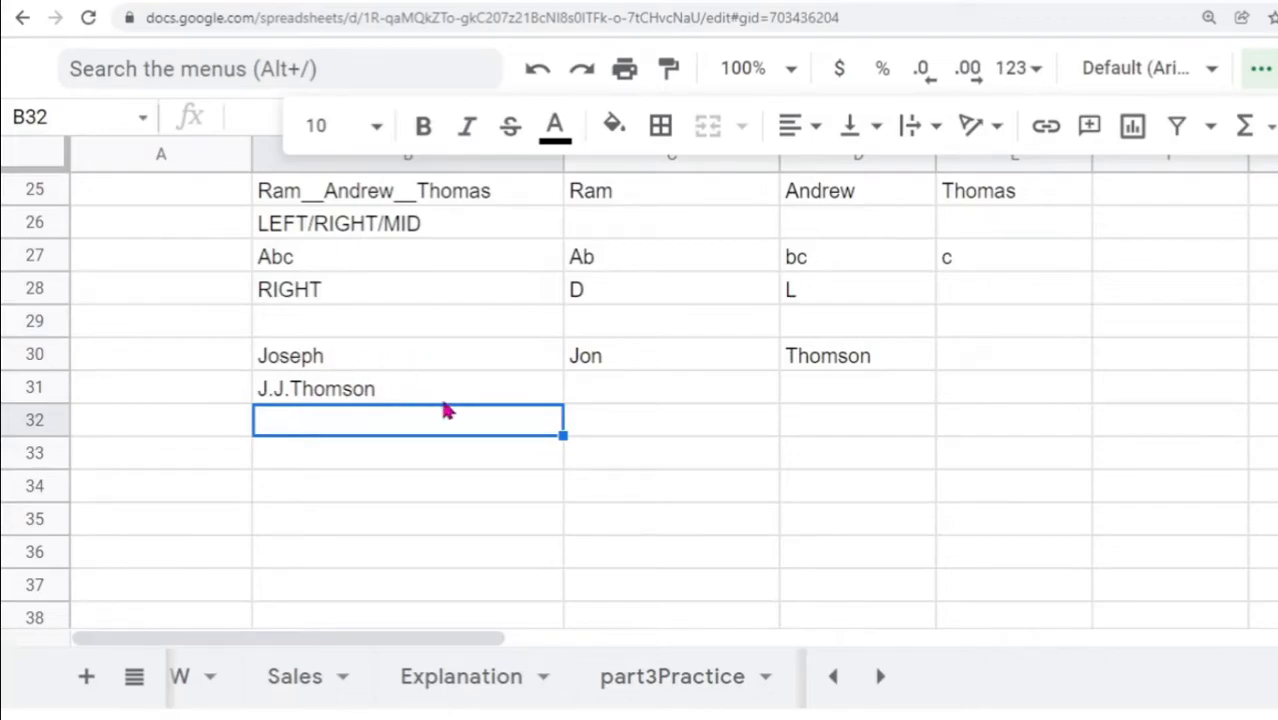
left_click(360, 362)
double_click(360, 362)
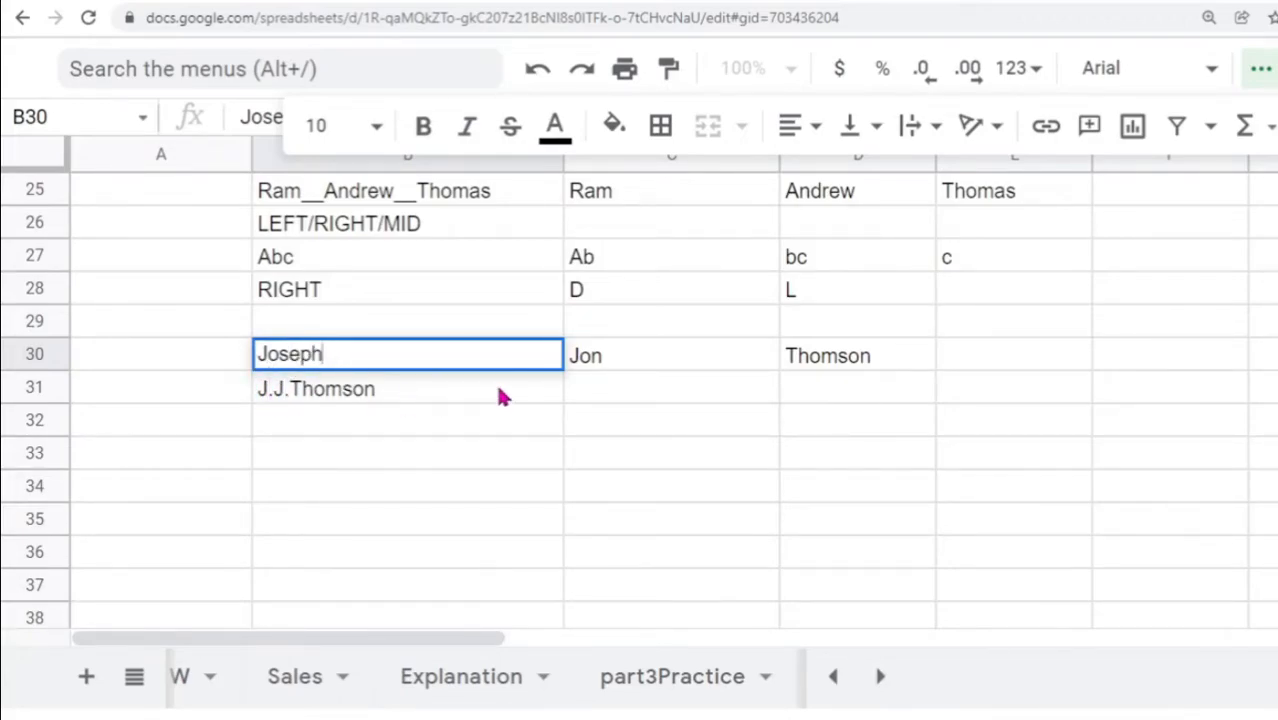
left_click(360, 396)
double_click(360, 396)
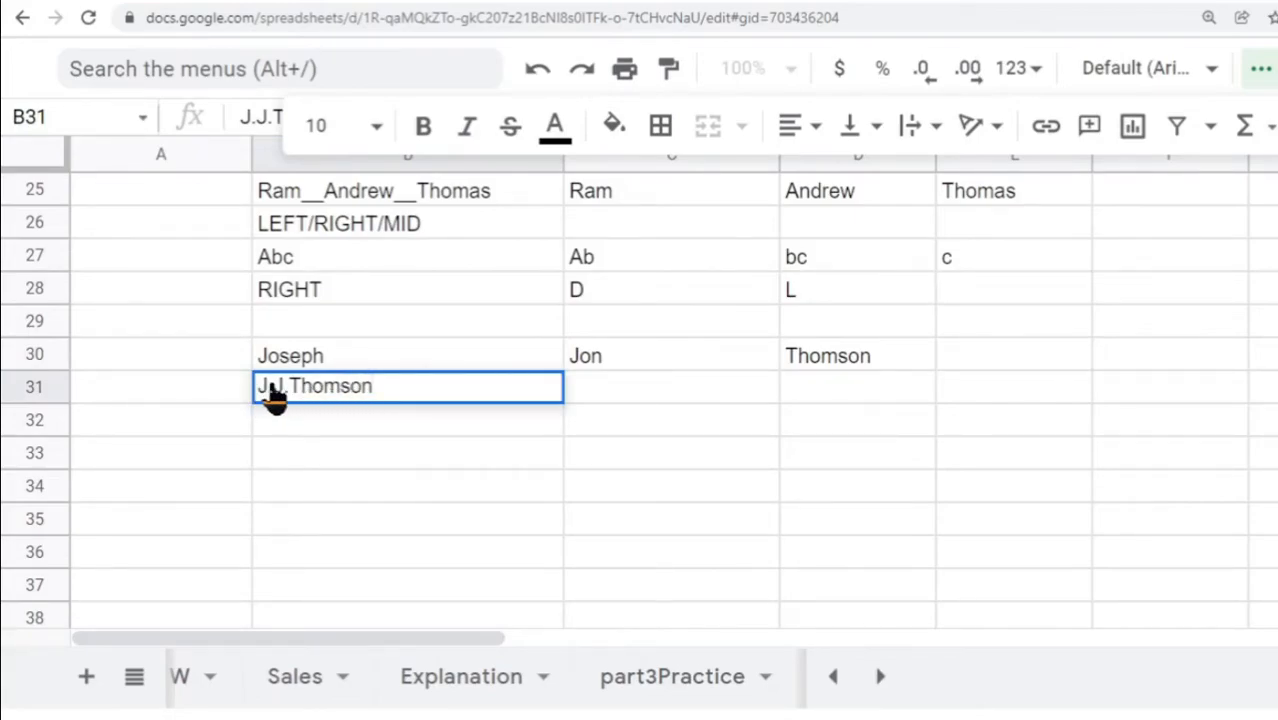
- Begin a formula in C31 that takes the first letter of B30 and is ready for concatenation, written as =left(B30)&
double_click(605, 397)
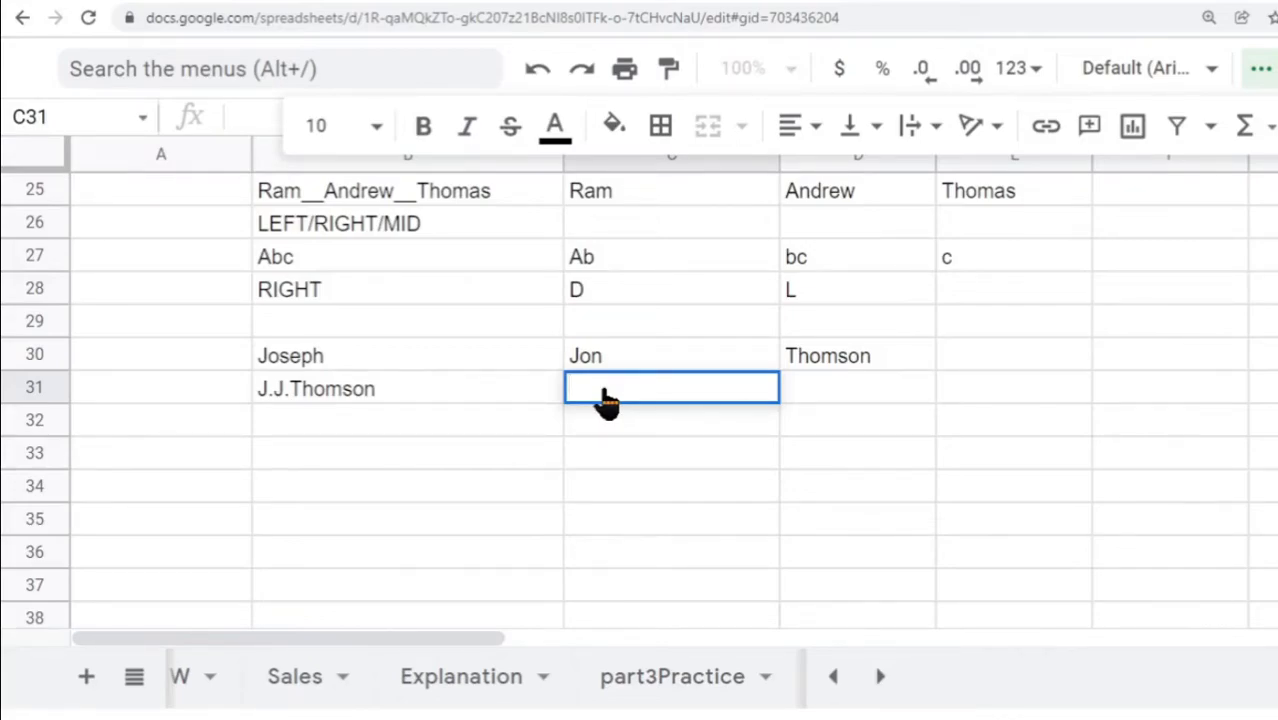
type("=")
type("left")
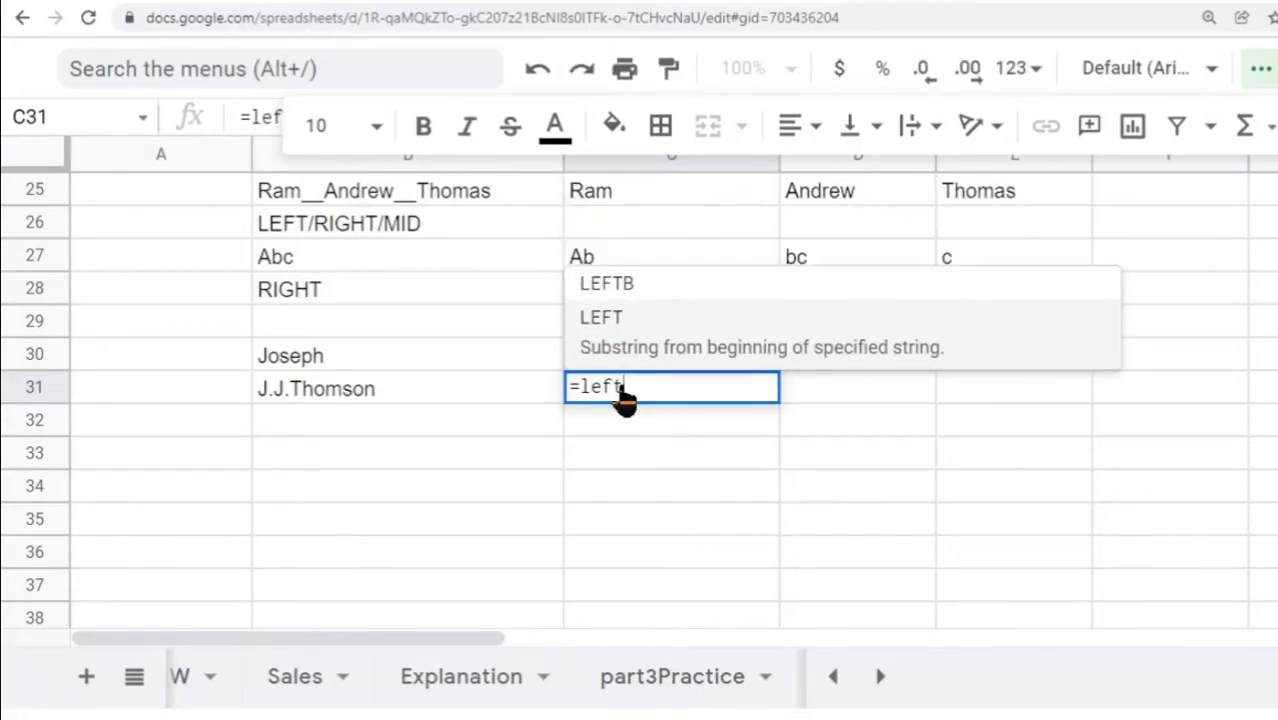
type("(")
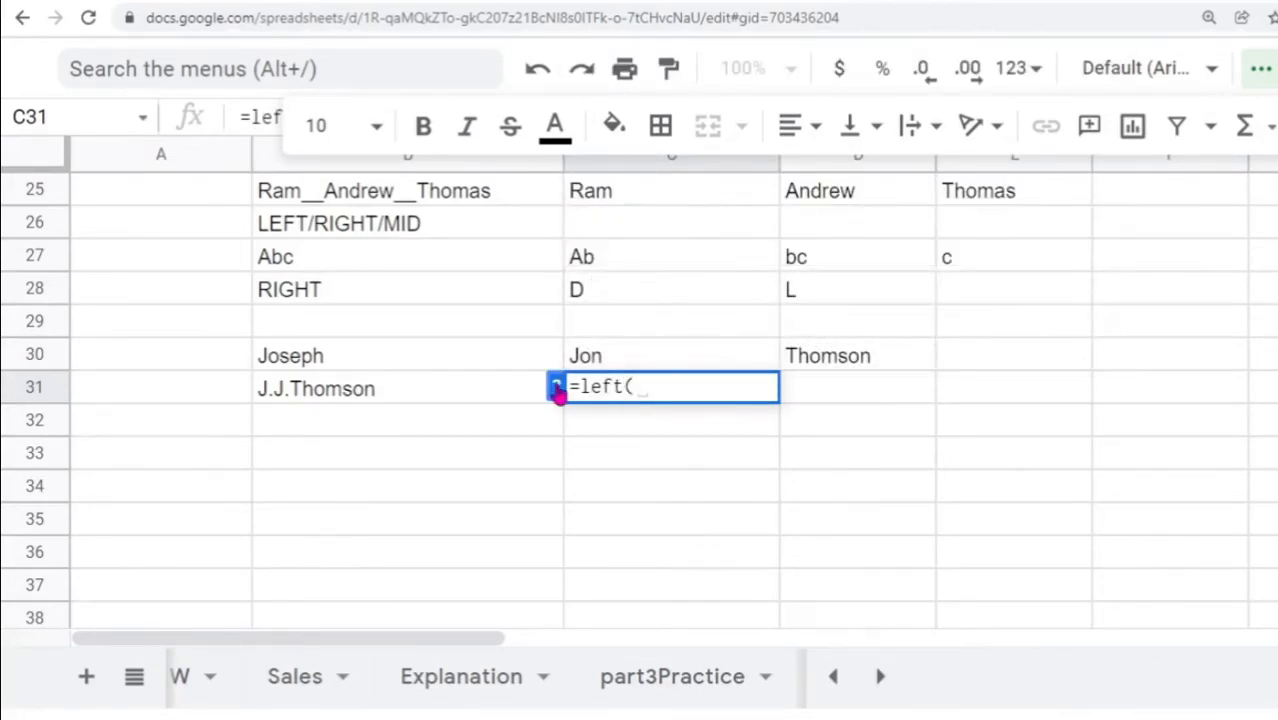
left_click(375, 358)
type(")")
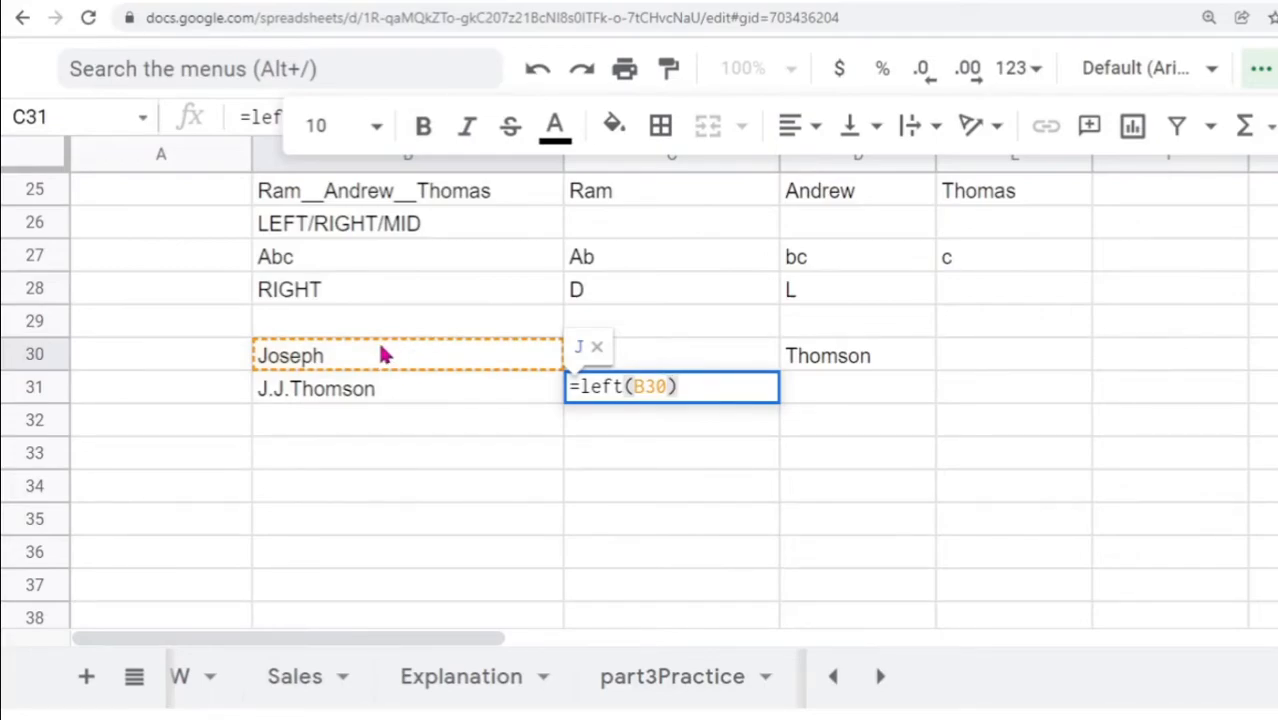
type("&")
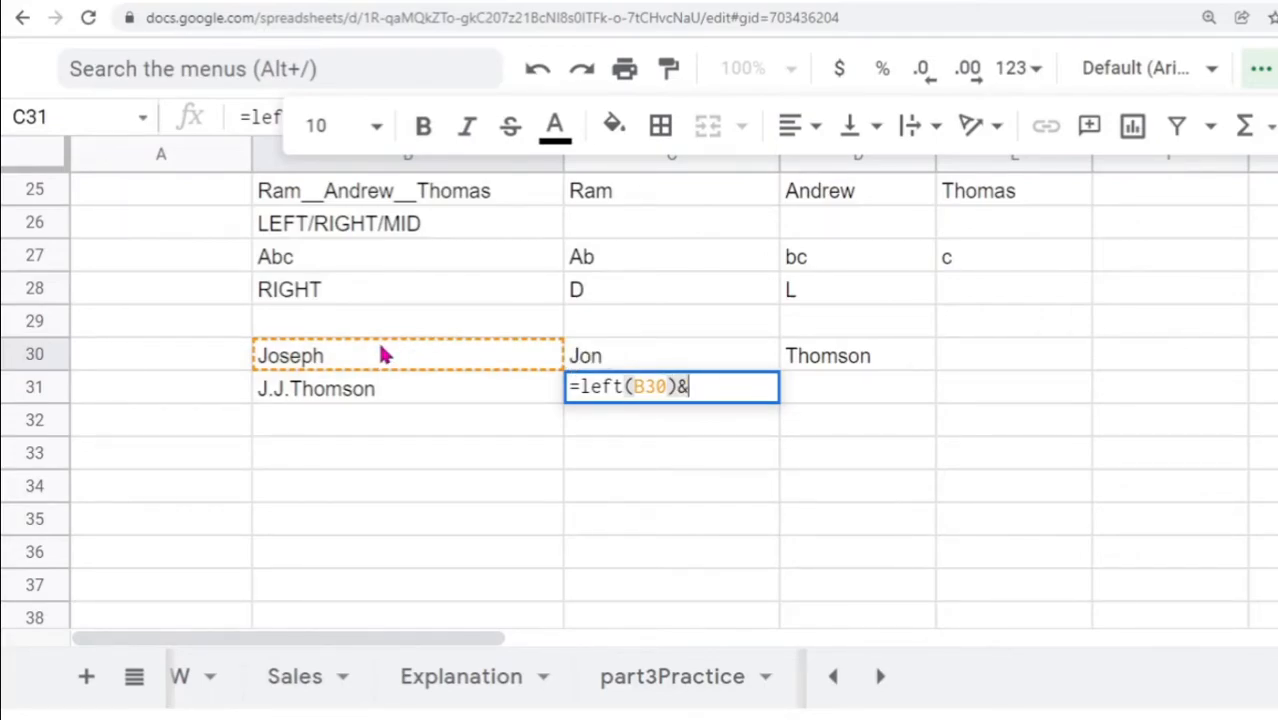
type("&B31")
key("BackSpace")
key("BackSpace")
key("BackSpace")
key("BackSpace")
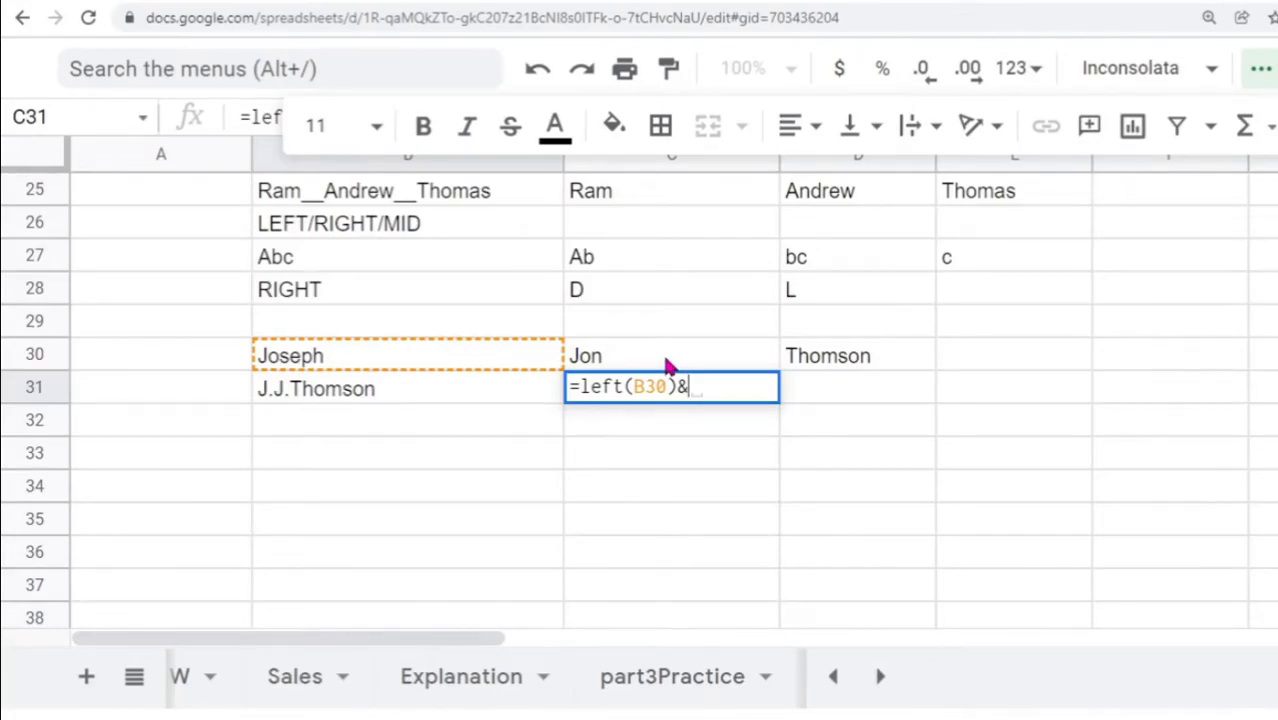
- Complete the C31 formula with the first letter of C30 and the whole of D30, making it =left(B30)&left(C30)&D30
type("left(")
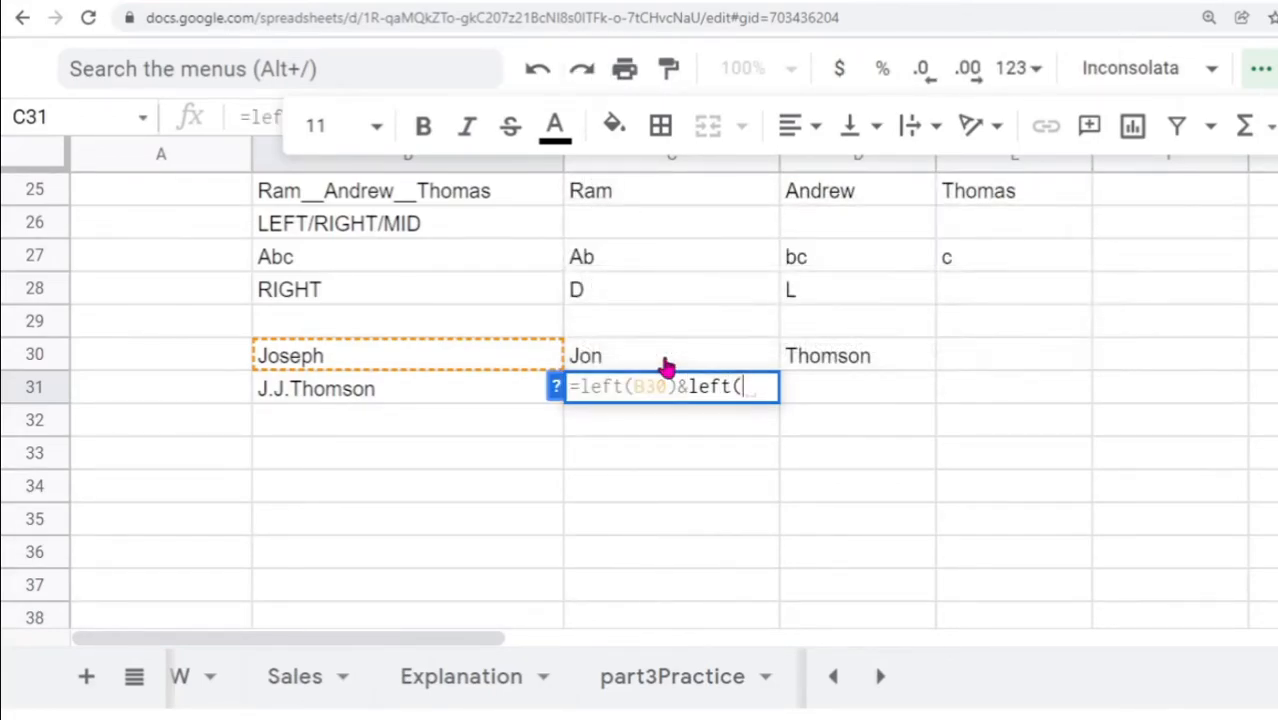
left_click(668, 366)
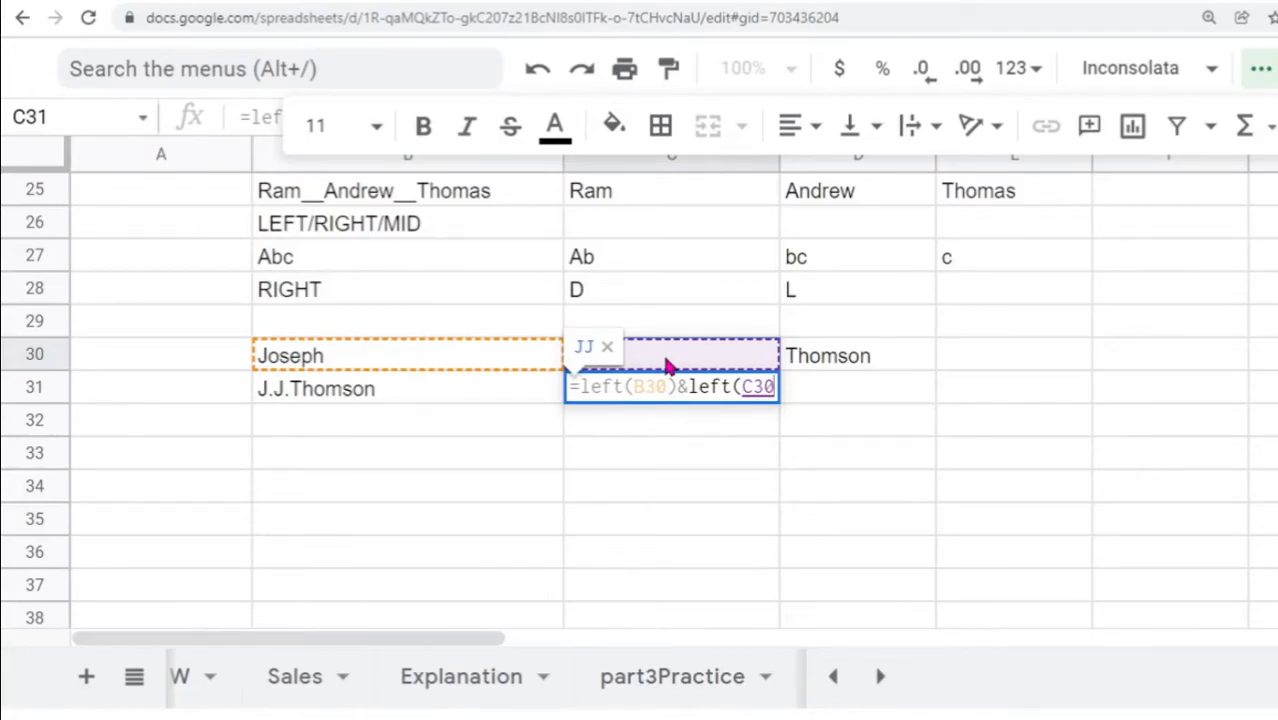
type(")&")
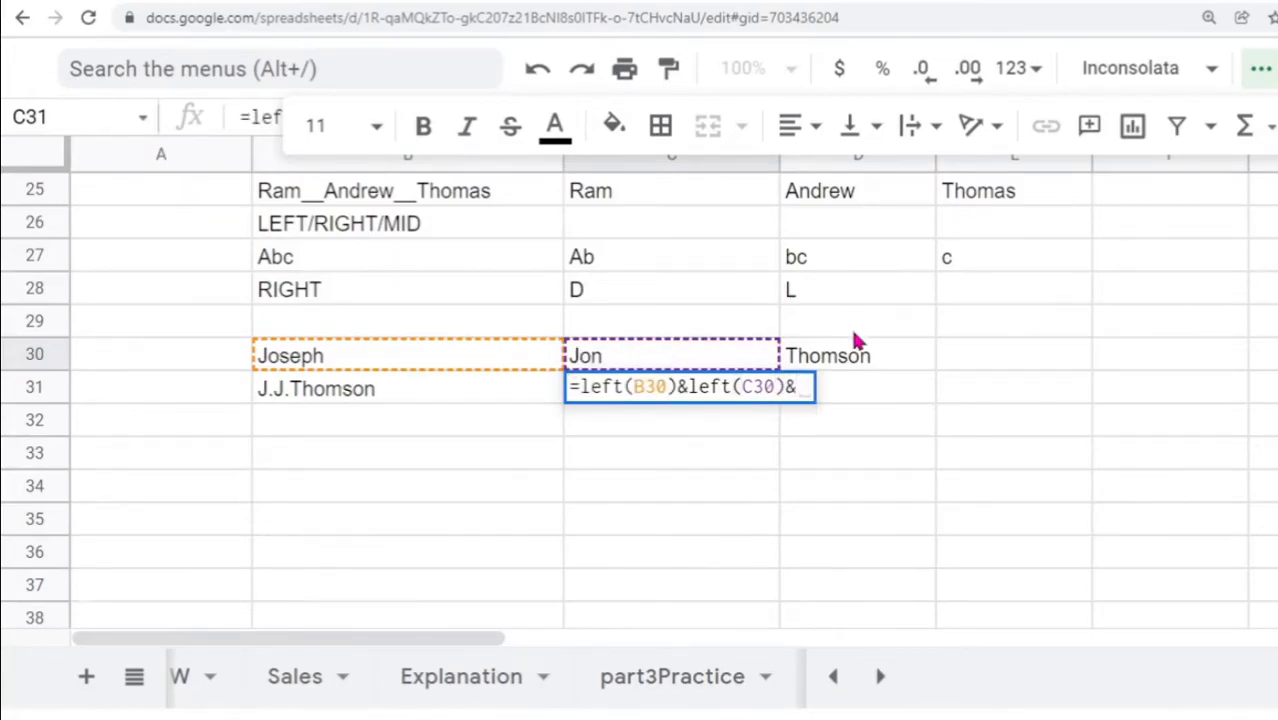
left_click(842, 362)
key("Return")
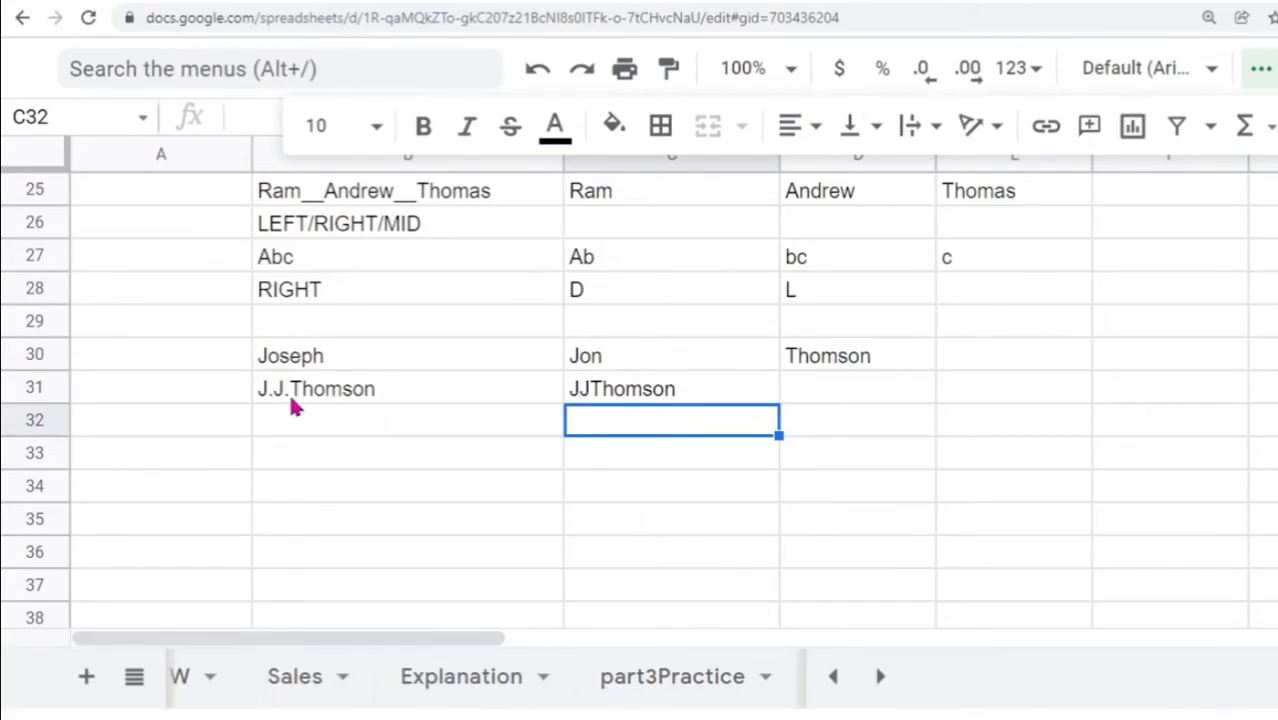
- Insert a period between the two initials in the C31 formula, making it =left(B30)&"."&left(C30)&D30
double_click(663, 398)
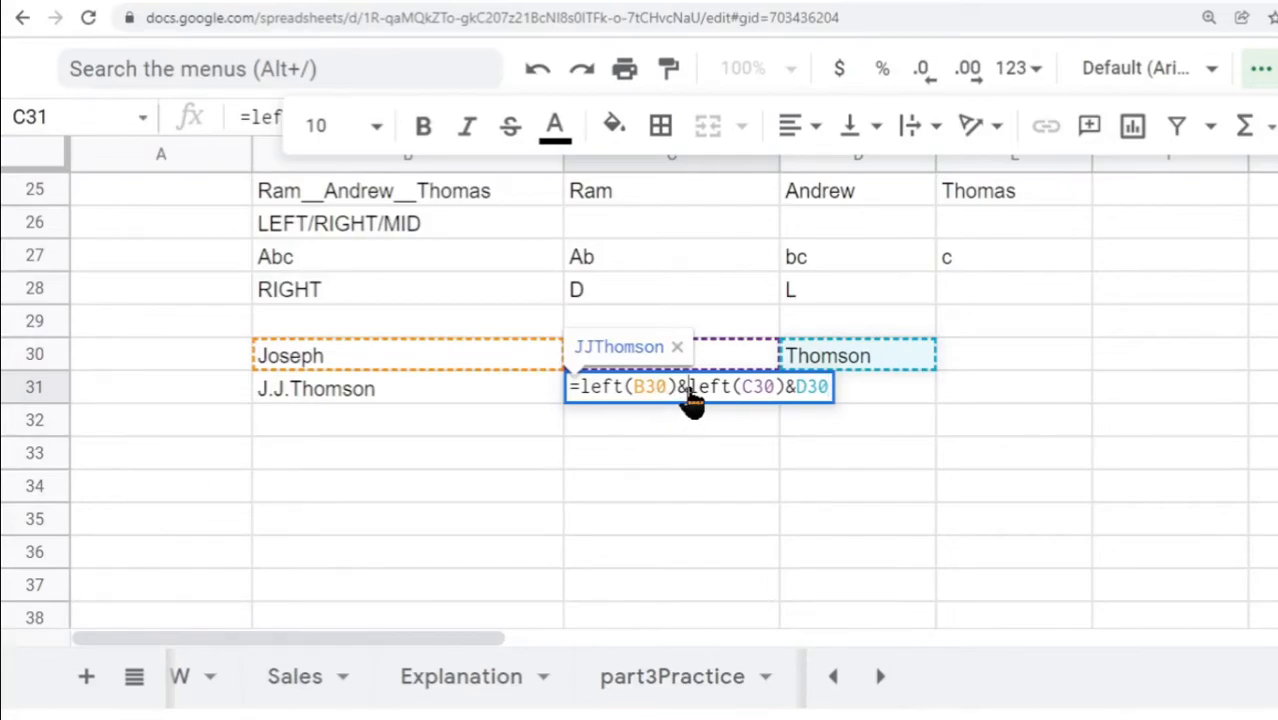
left_click(688, 392)
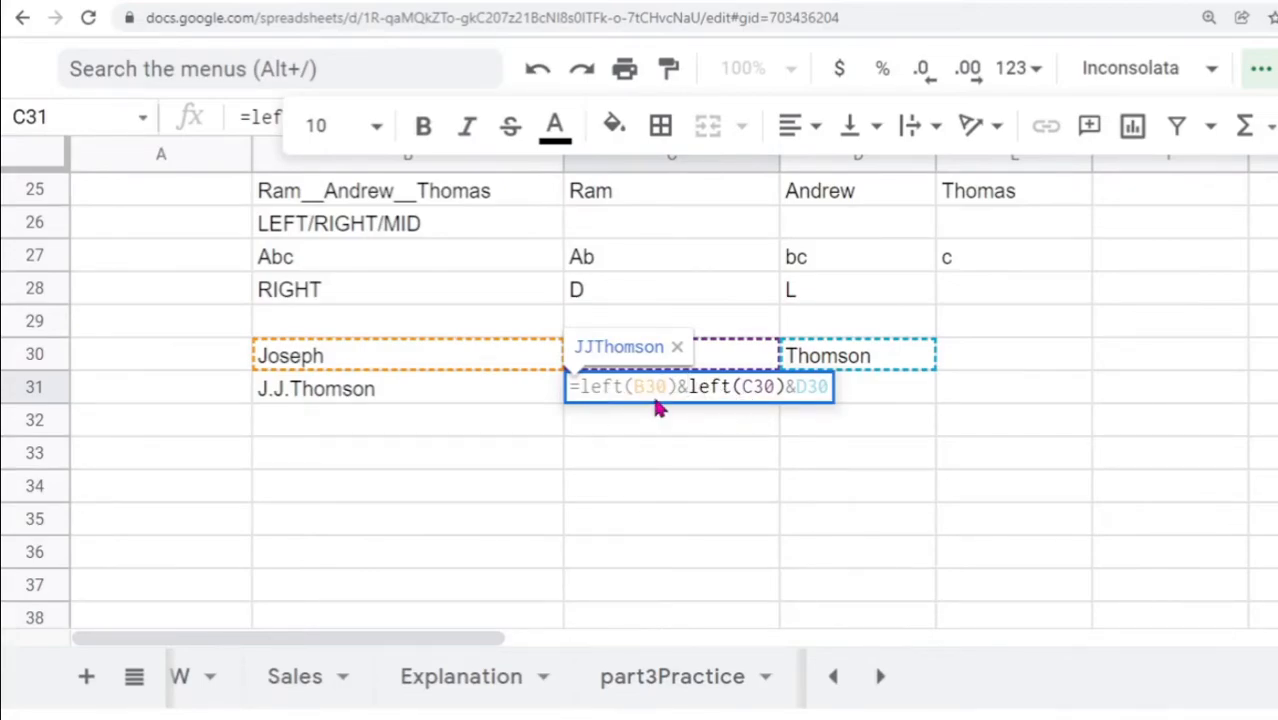
type("\"\"")
key("Left")
type(".\"")
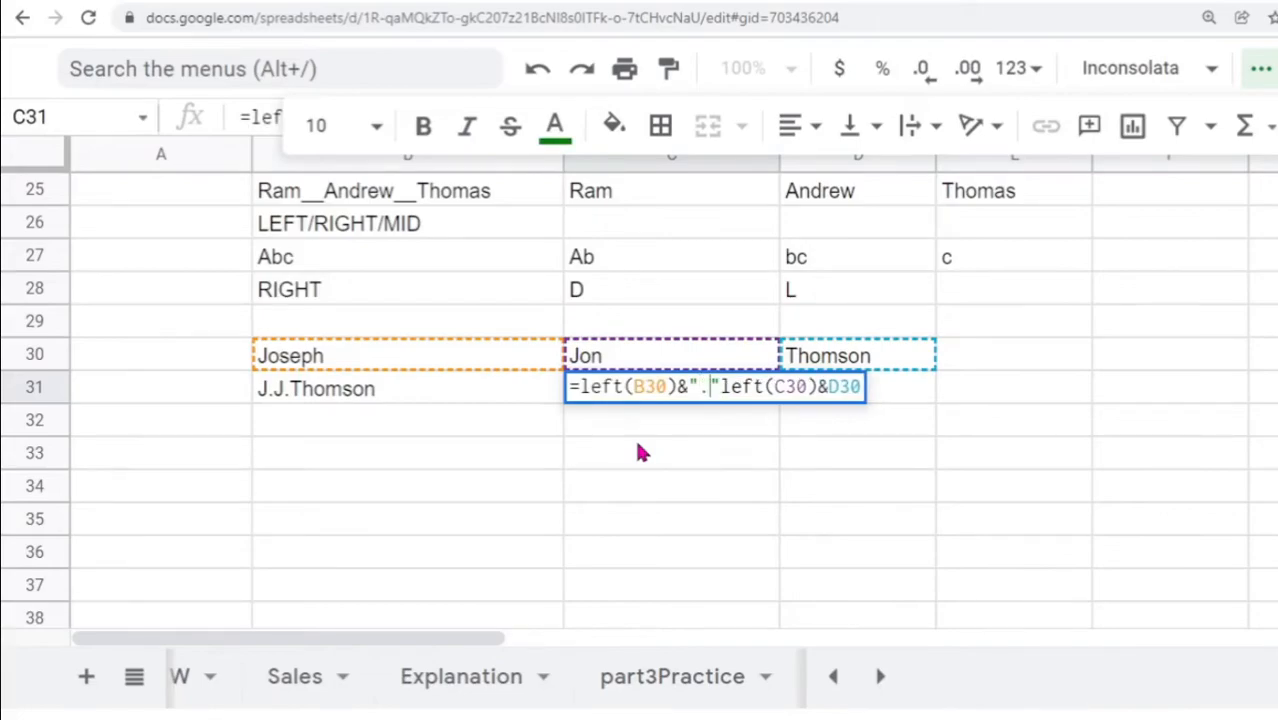
type("&")
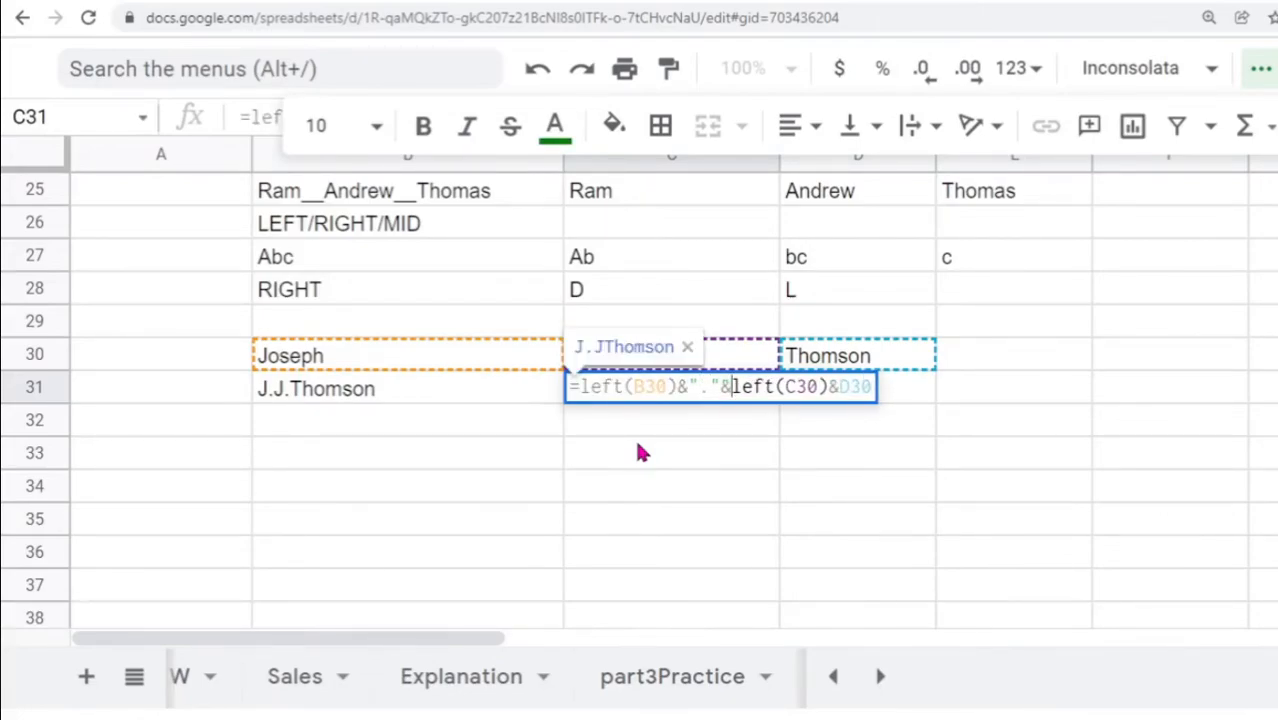
- Add a period before the surname in the C31 formula, making it =left(B30)&"."&left(C30)&"."&D30
left_click(830, 387)
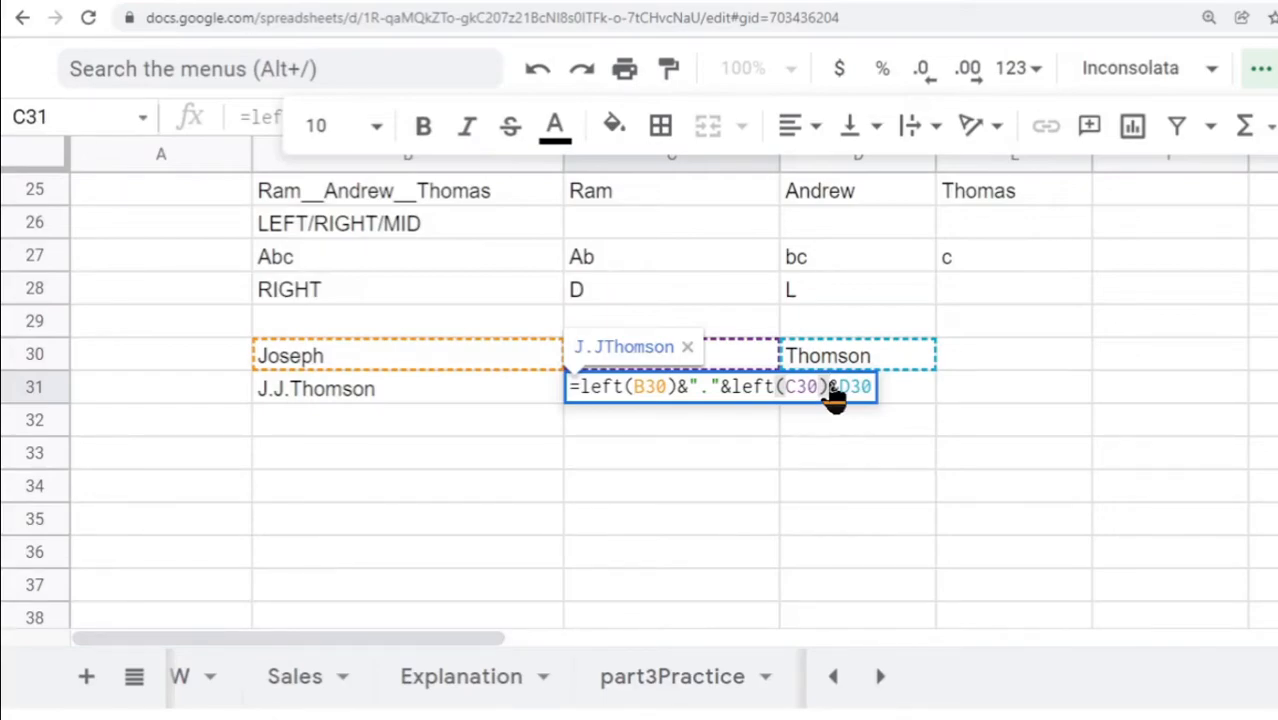
type("\"&")
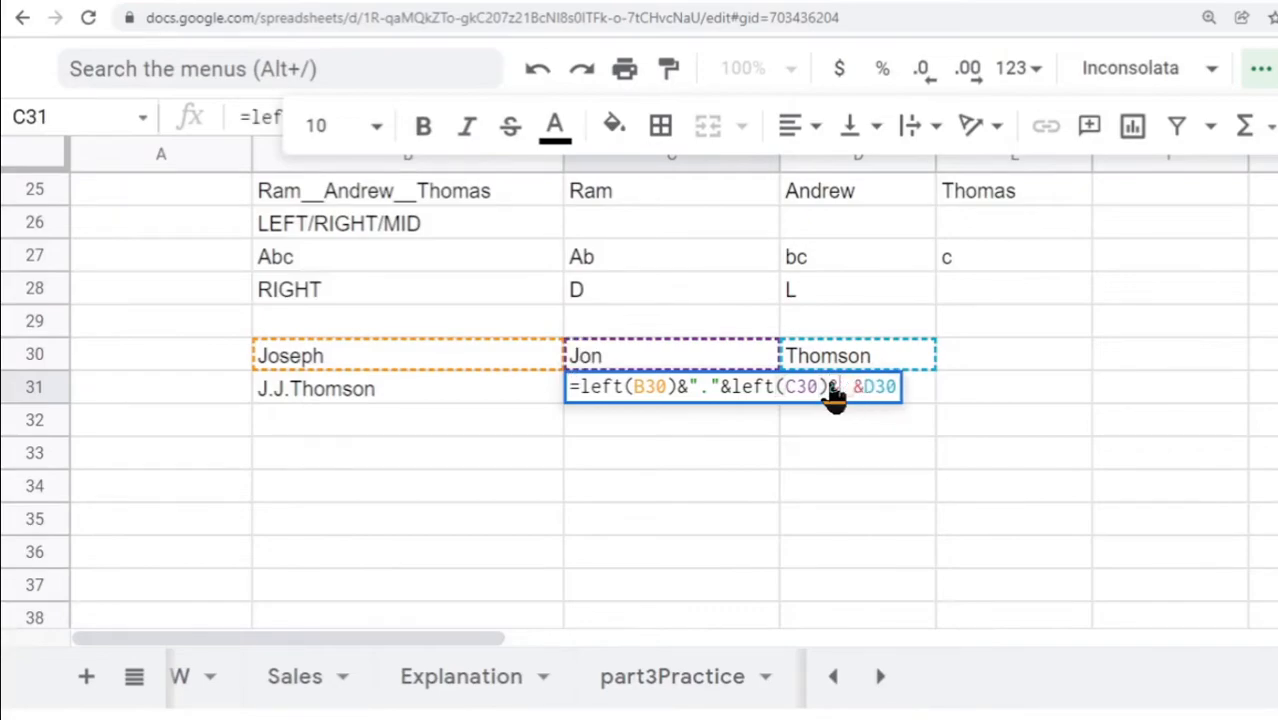
key("BackSpace")
key("Right")
type("\".")
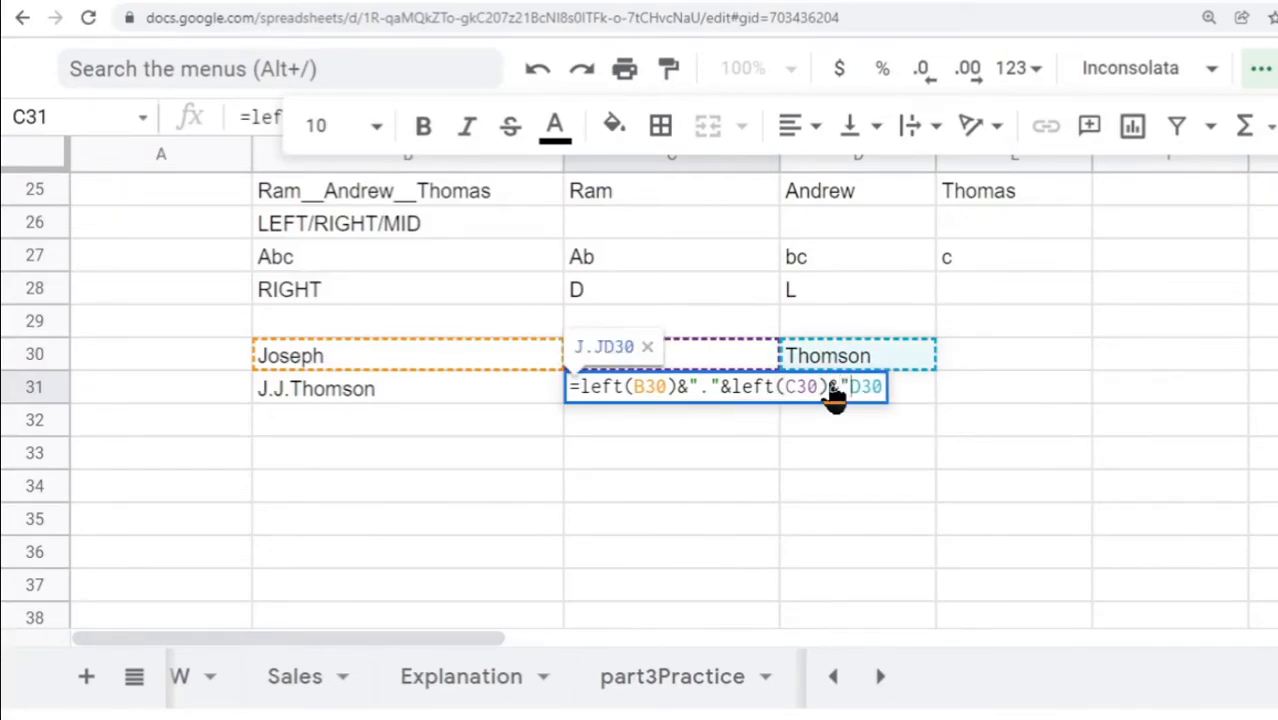
key("Right")
key("Right")
key("Left")
type("&")
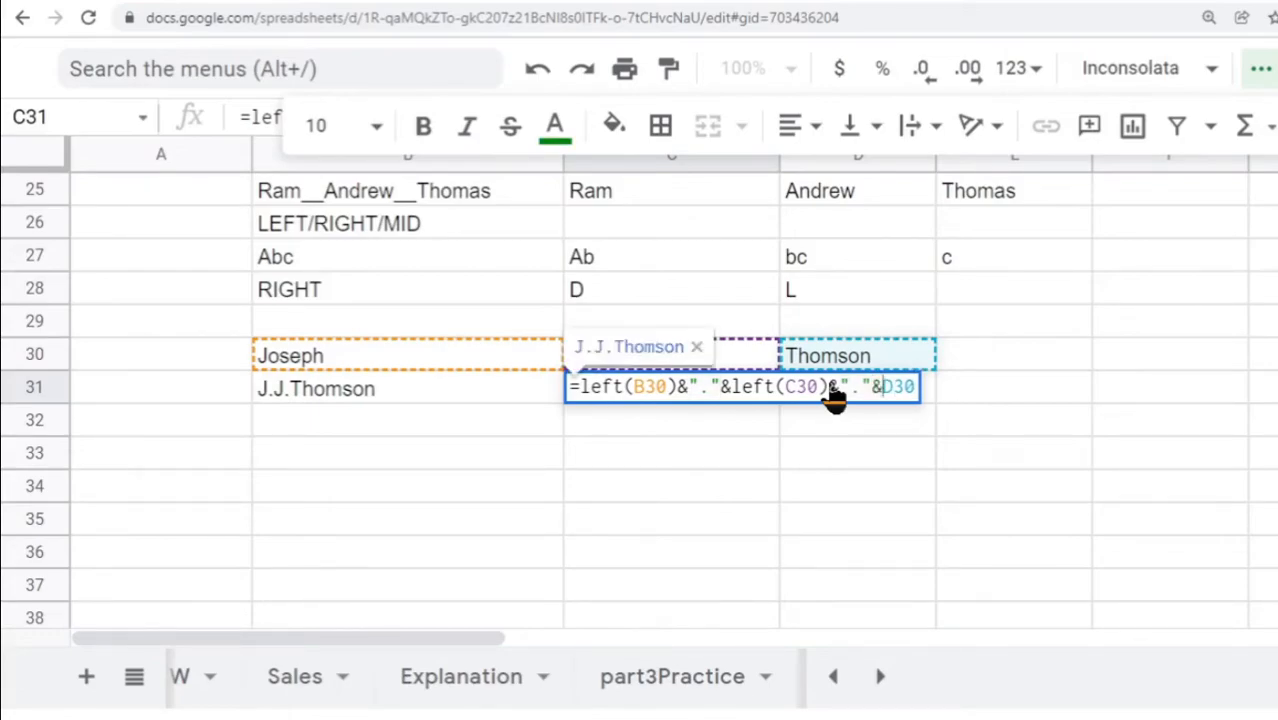
key("Return")
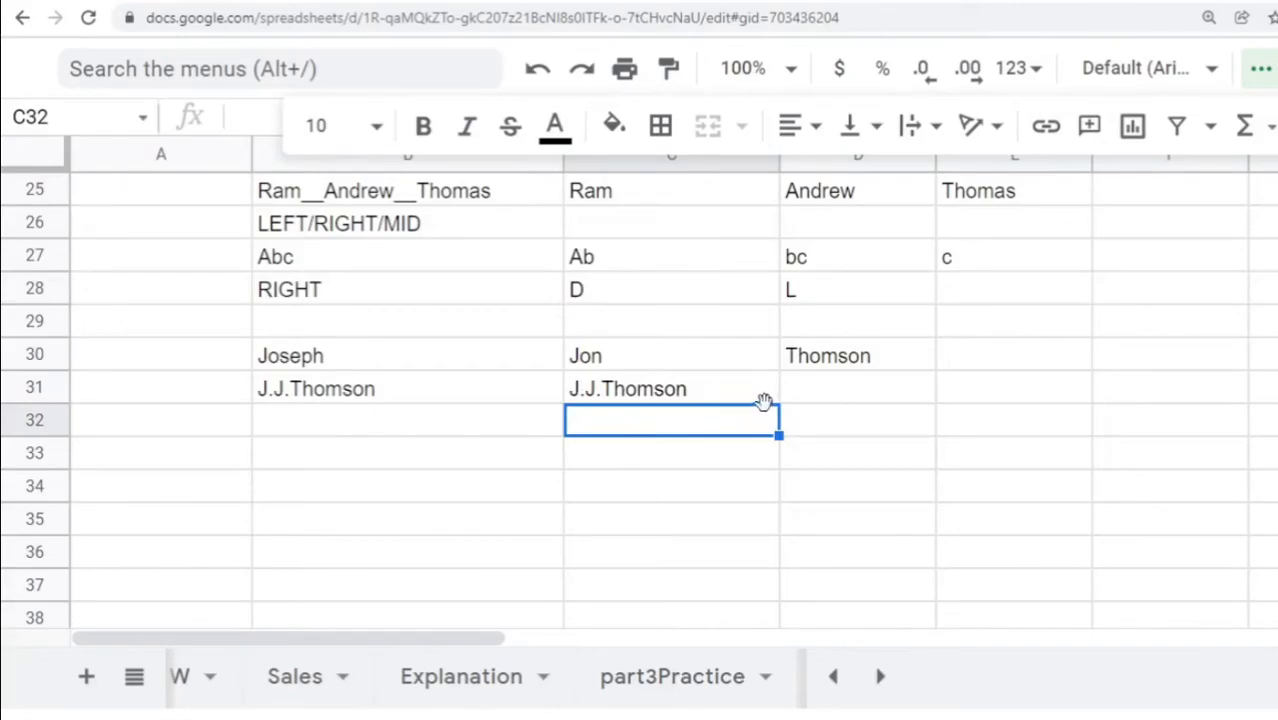
- Replace the first name in B30 with the name shown in D25 to test the abbreviation formula in C31
double_click(648, 398)
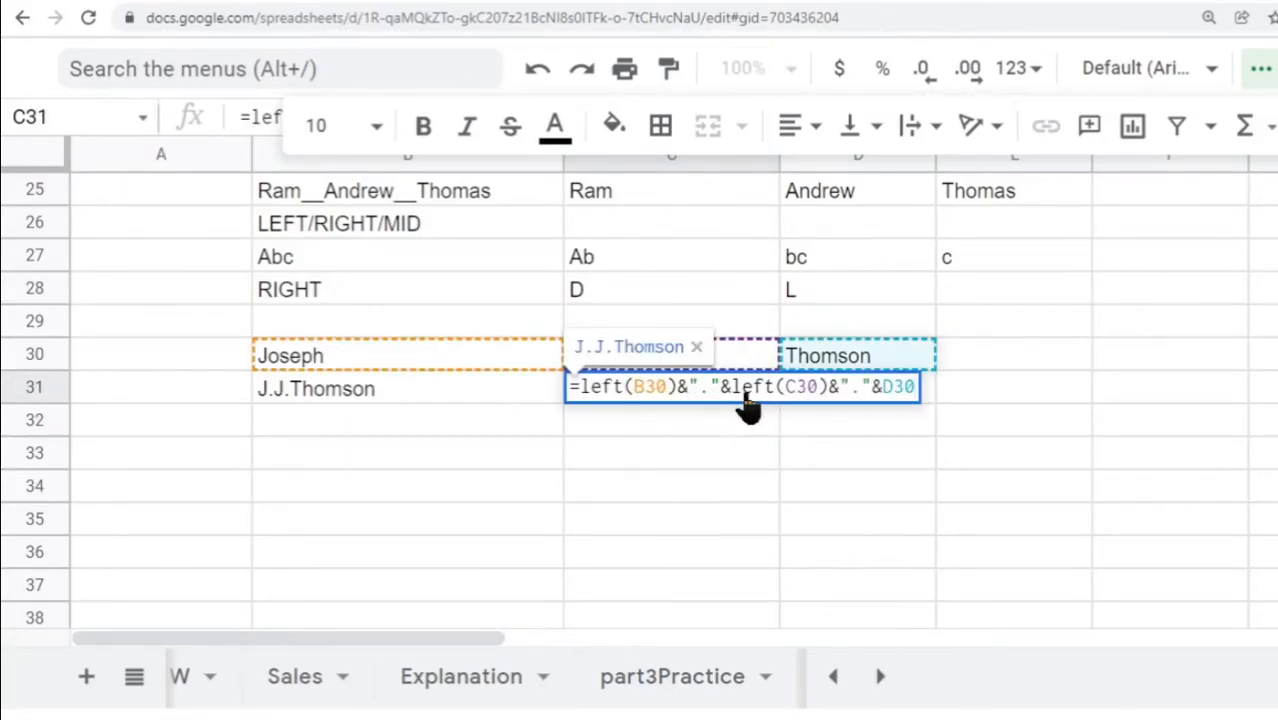
double_click(430, 398)
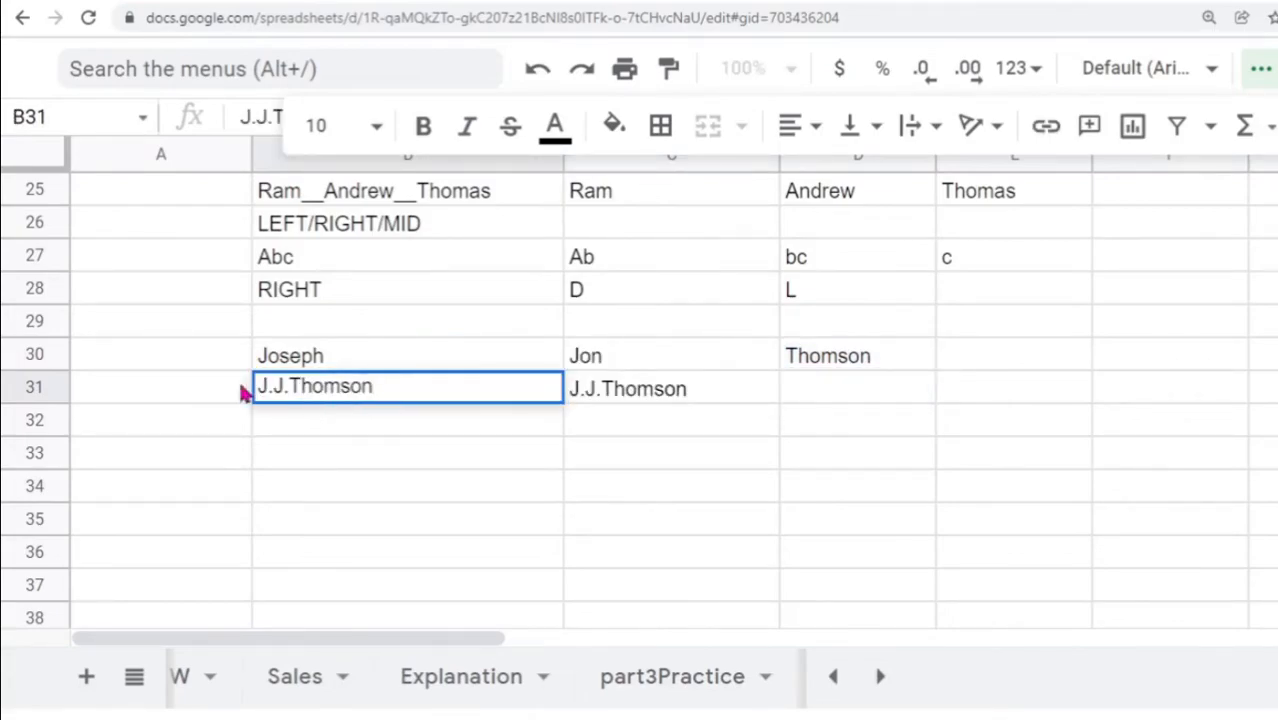
double_click(440, 360)
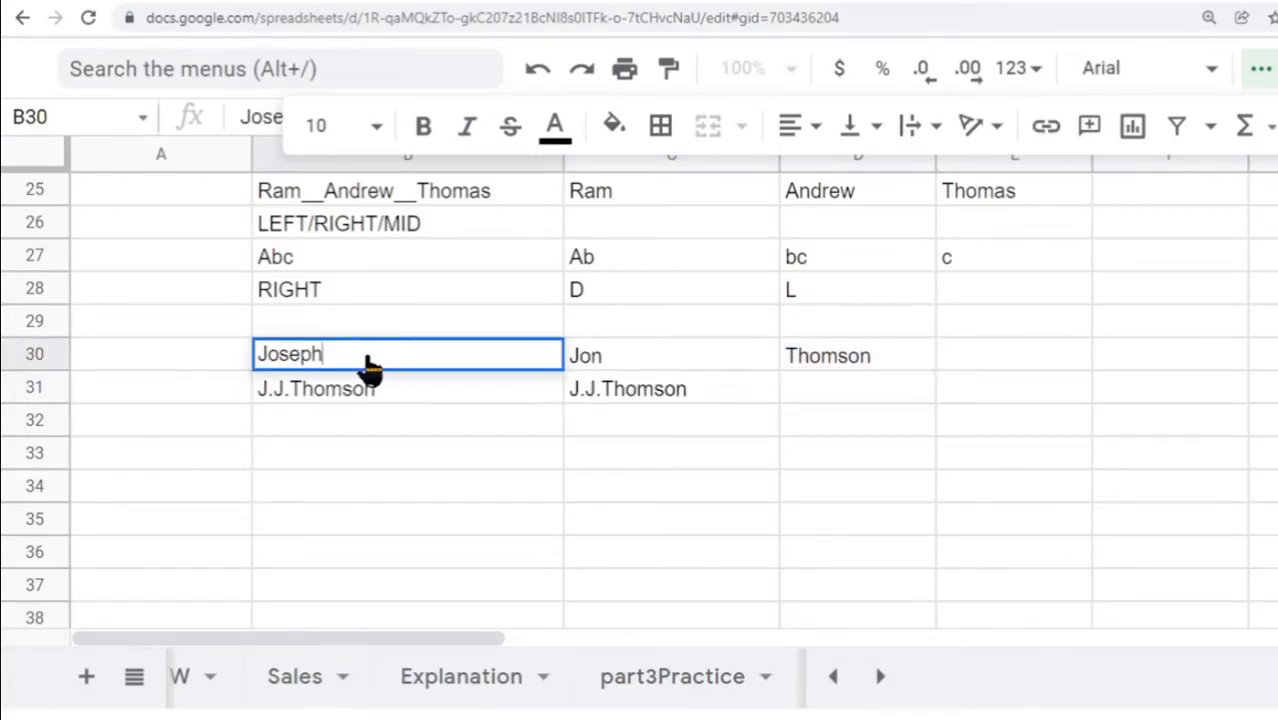
double_click(285, 362)
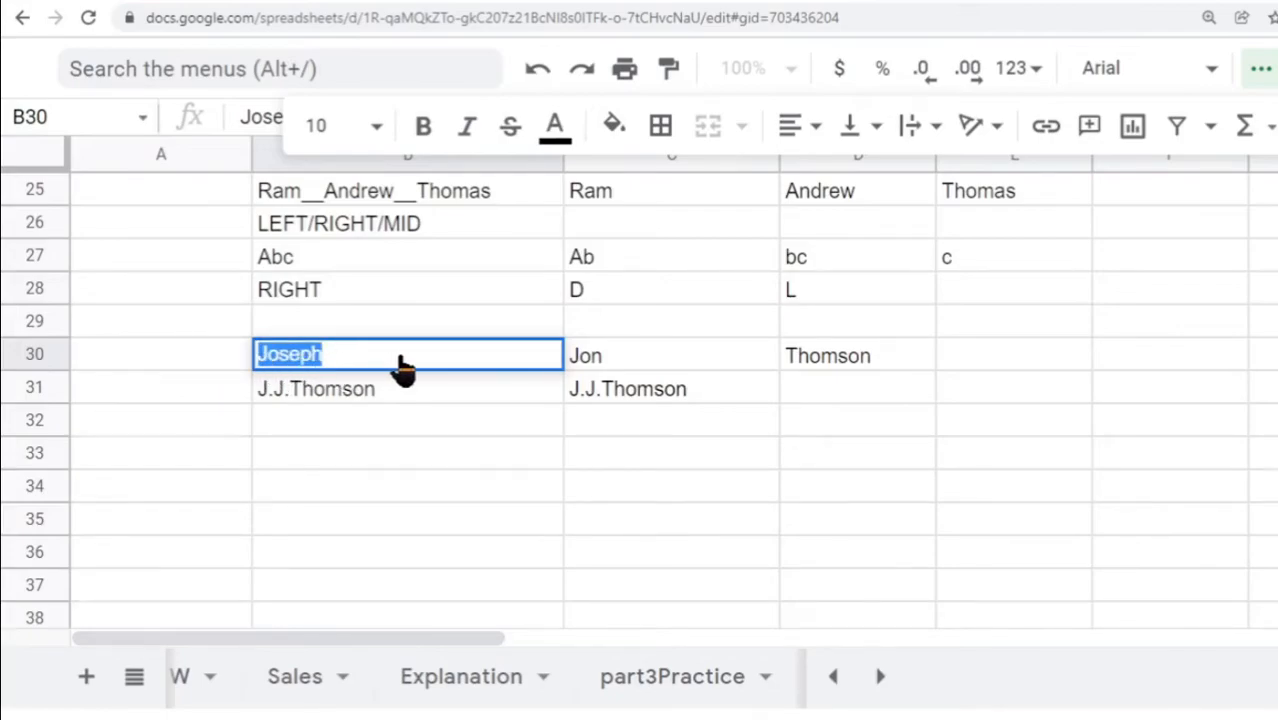
type("A")
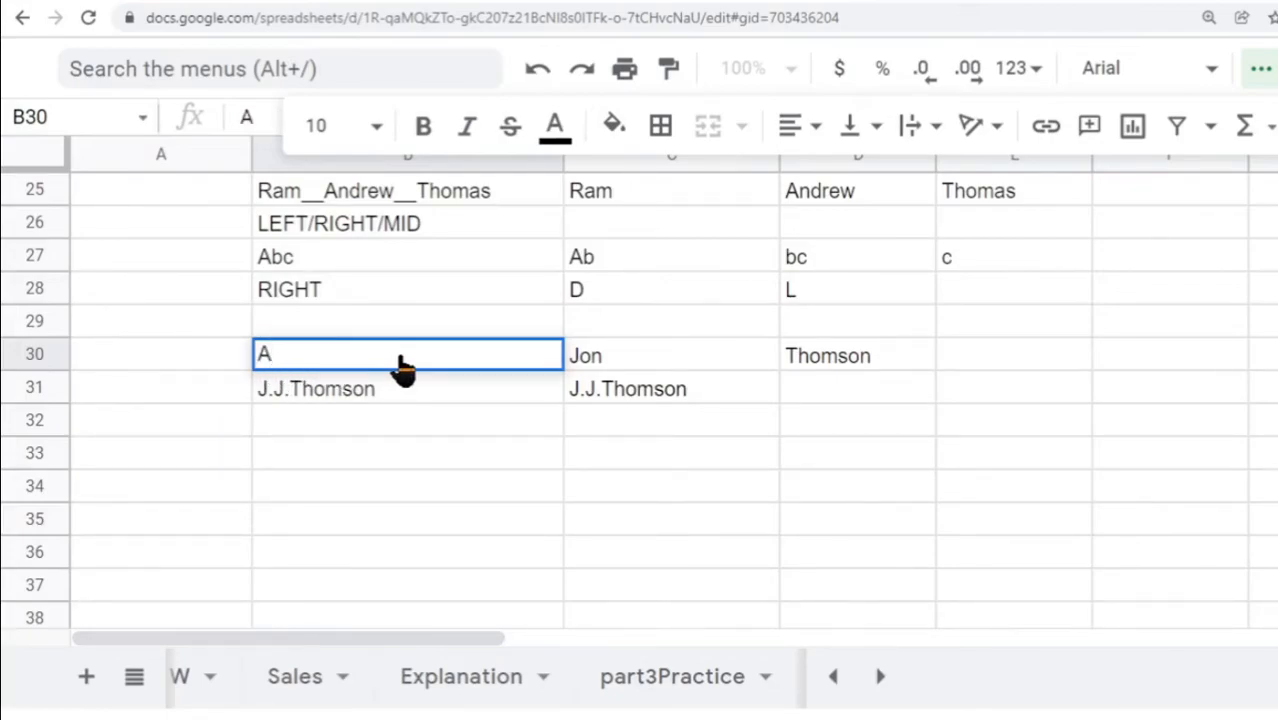
type("ndrew")
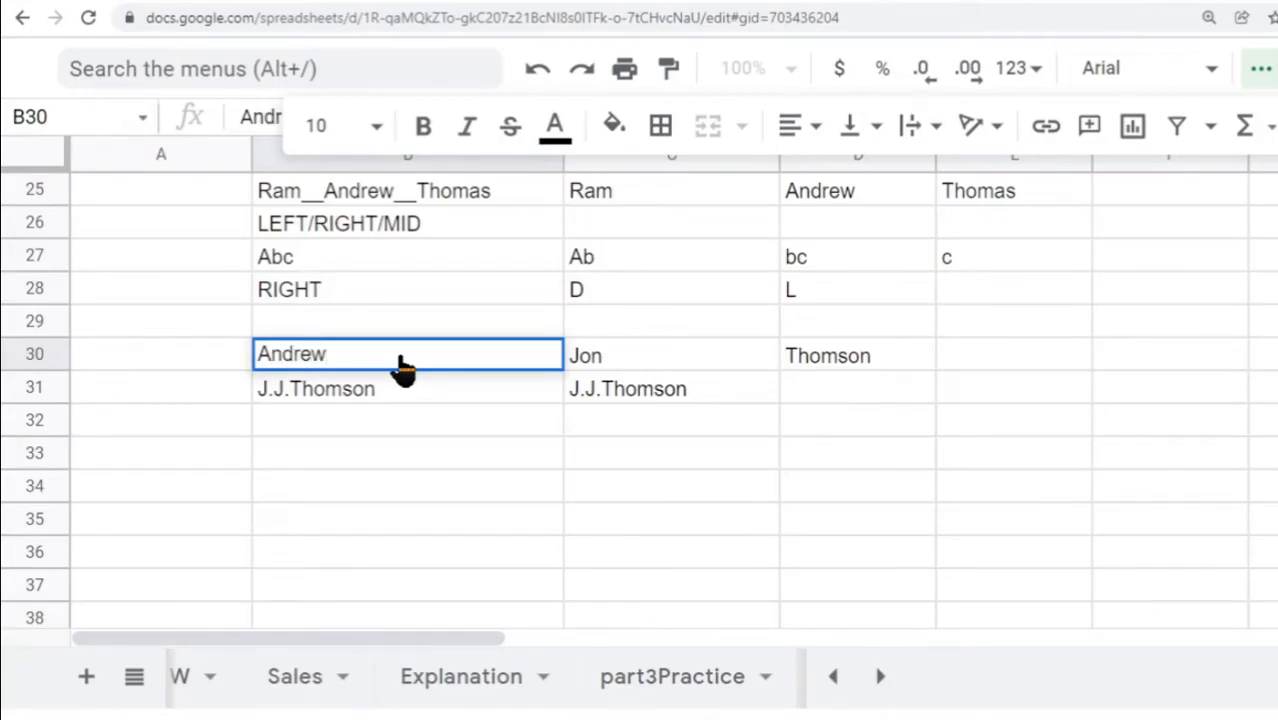
left_click(605, 428)
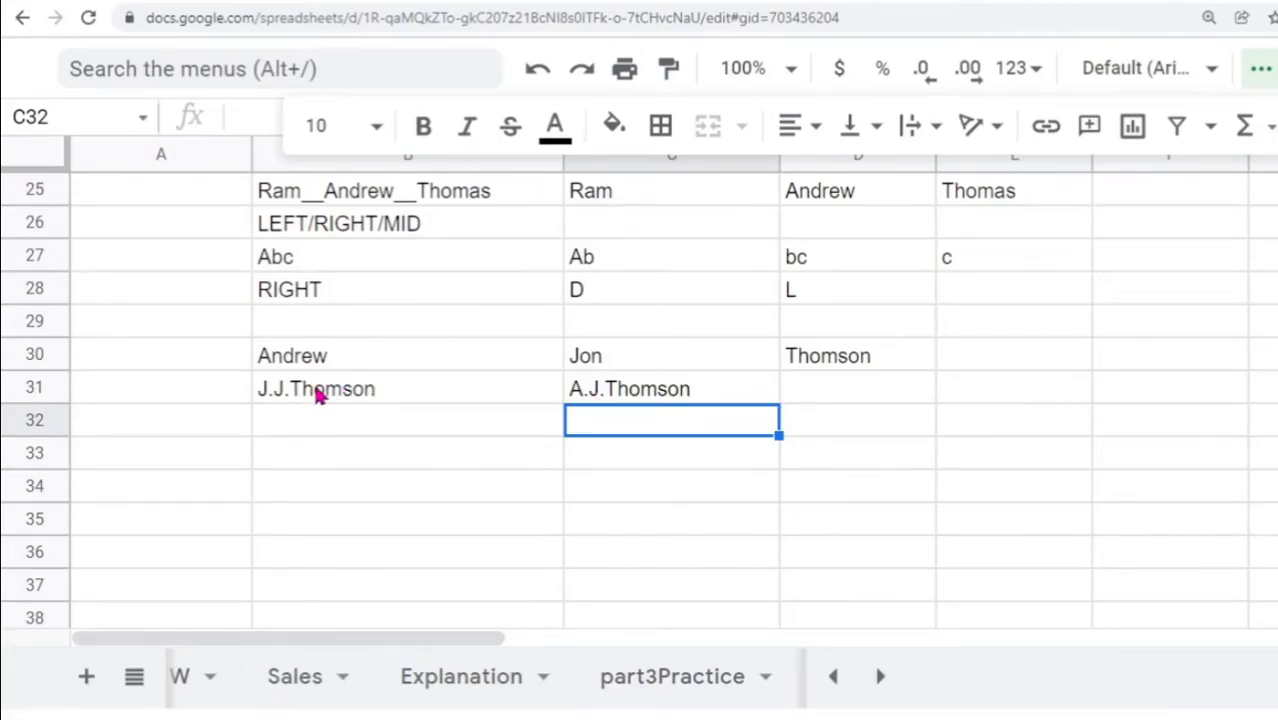
left_click(403, 392)
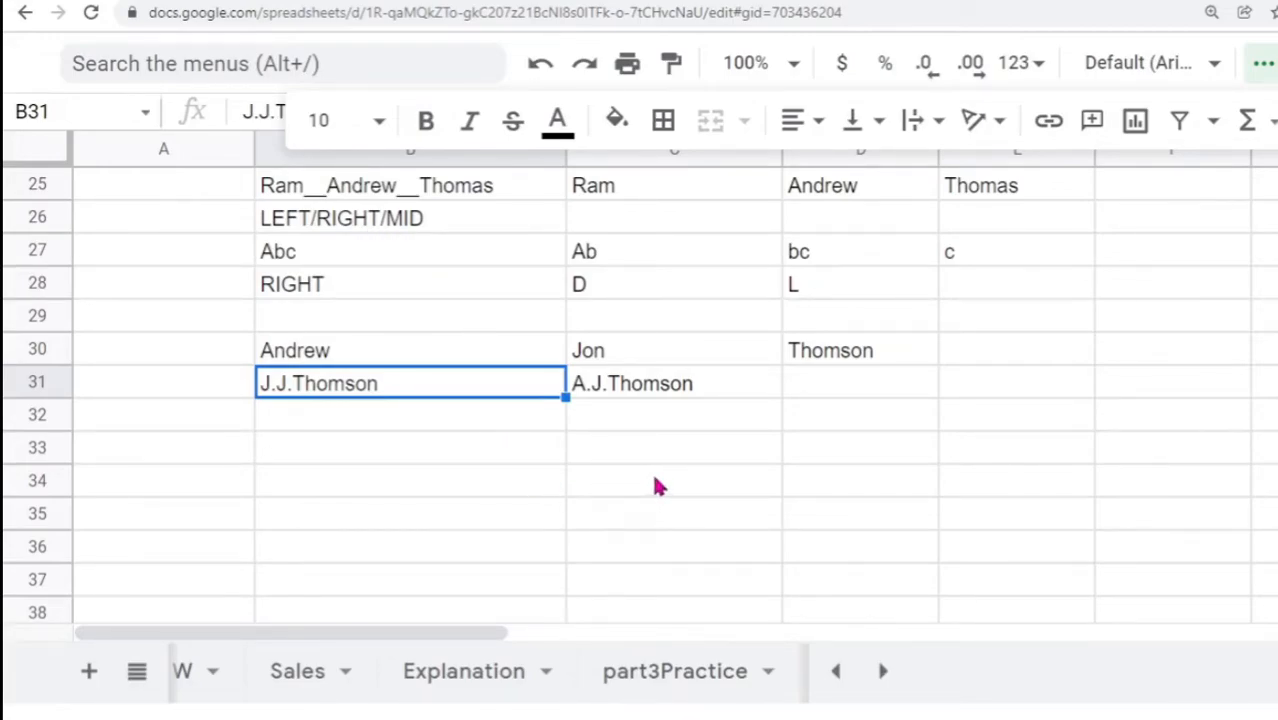
- Count the characters of the first roll number by entering =len(A2) in C2 under #OF SYMBOLS
scroll(656, 480, "up", 8)
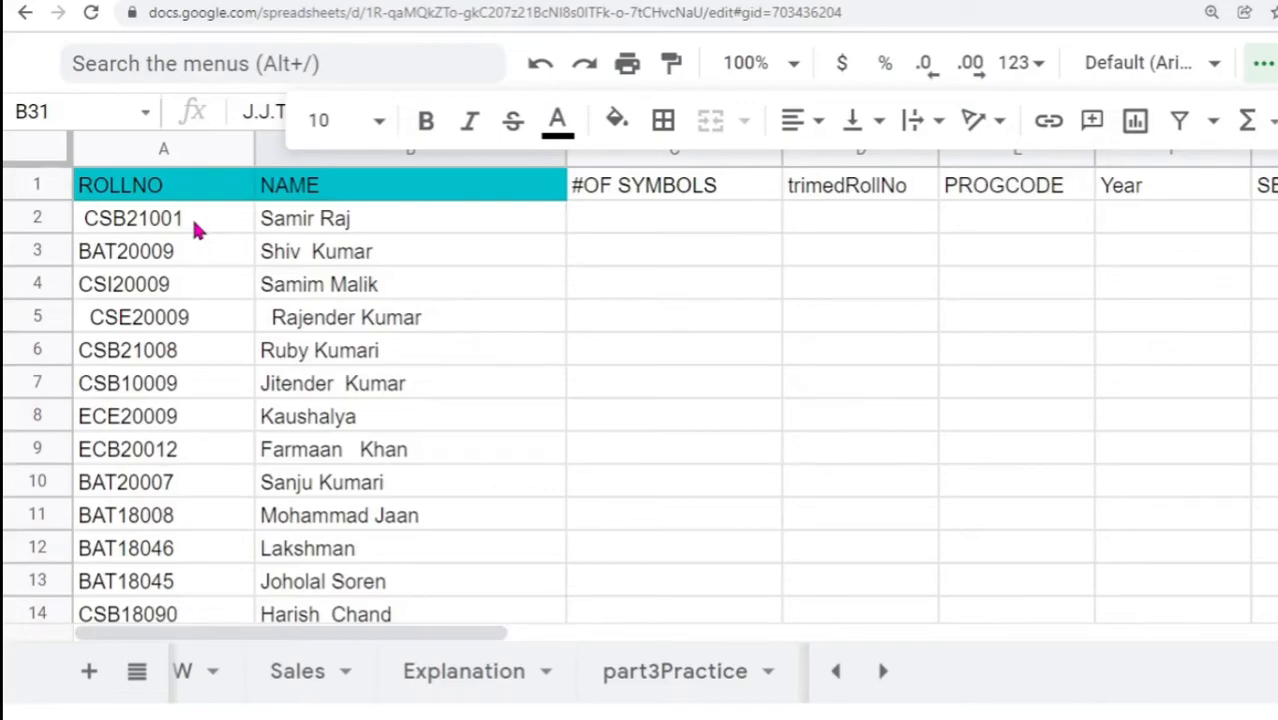
double_click(612, 228)
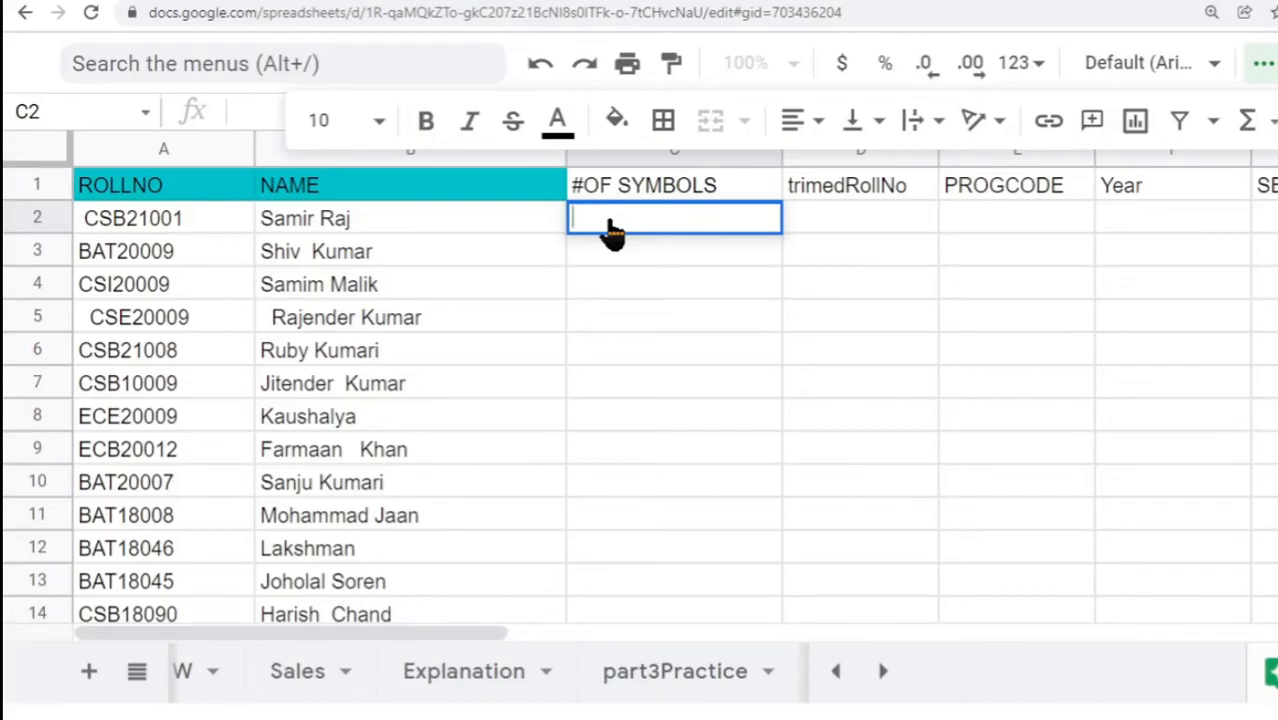
type("=len(")
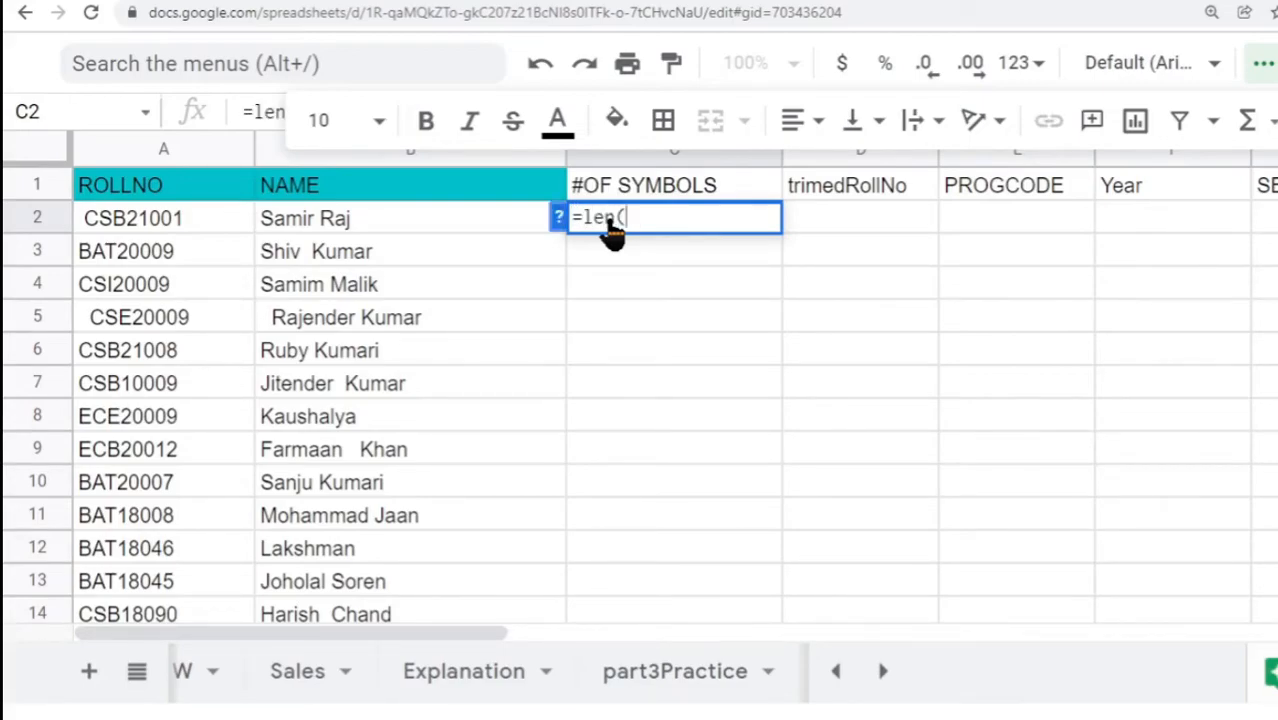
type("A2")
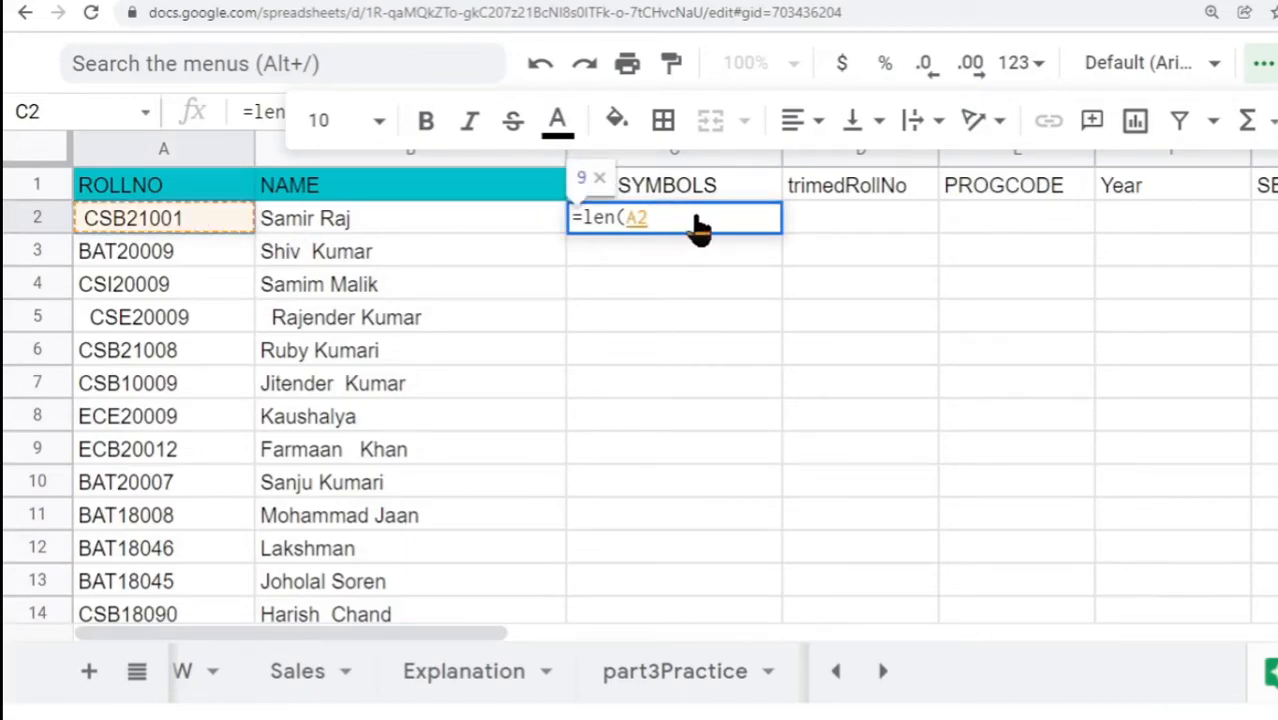
type(")")
key("Return")
- Fill the LEN formula from C2 down to C17 and inspect the character counts in C10 and C5
left_click(699, 222)
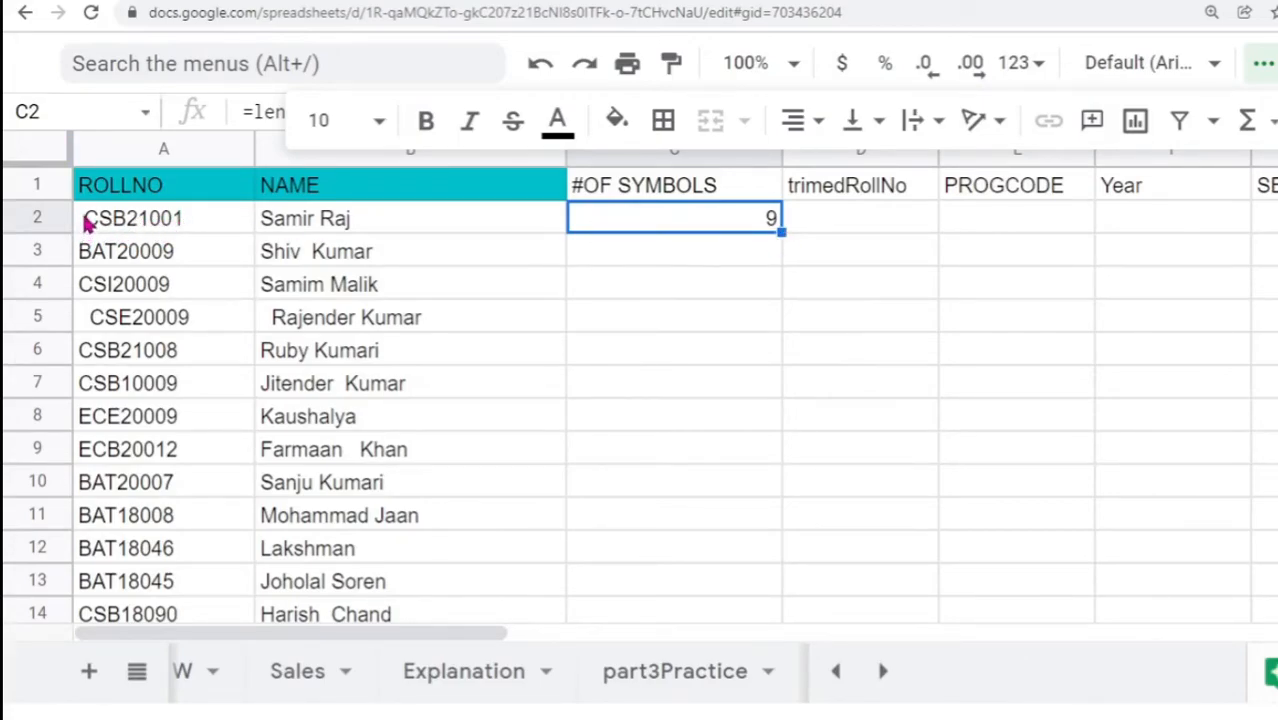
left_click_drag(779, 231, 779, 524)
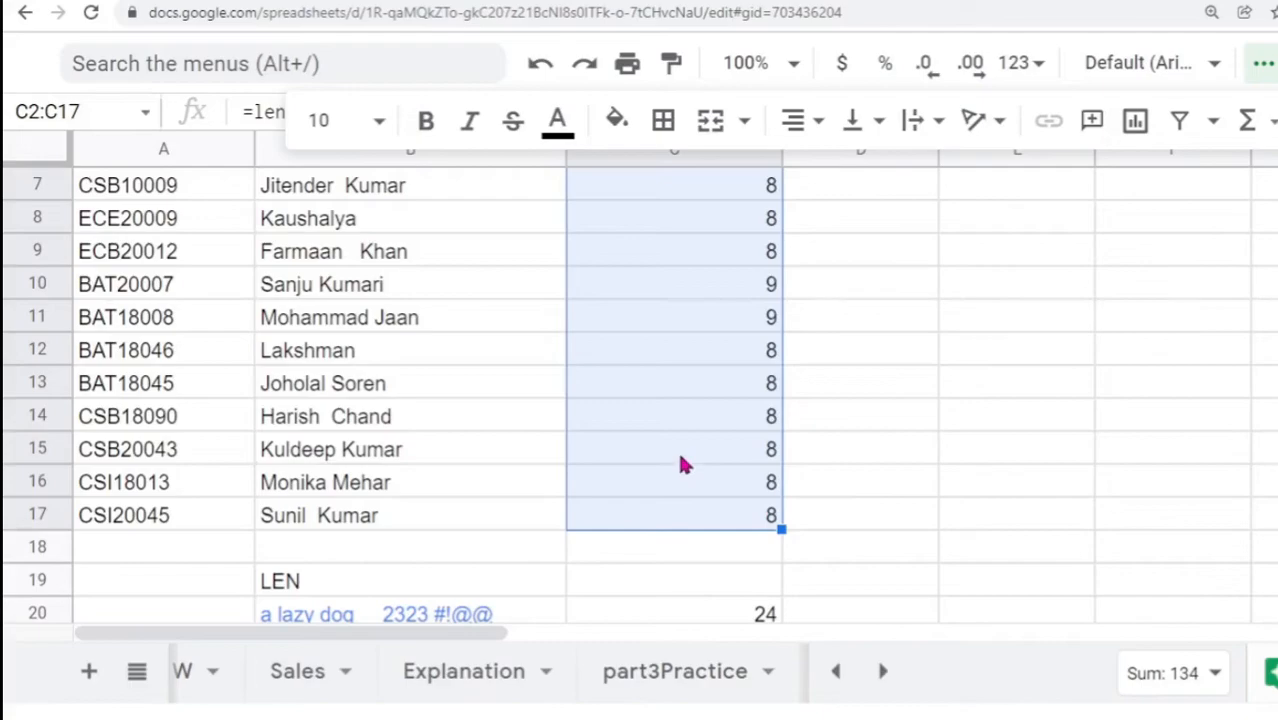
left_click(755, 290)
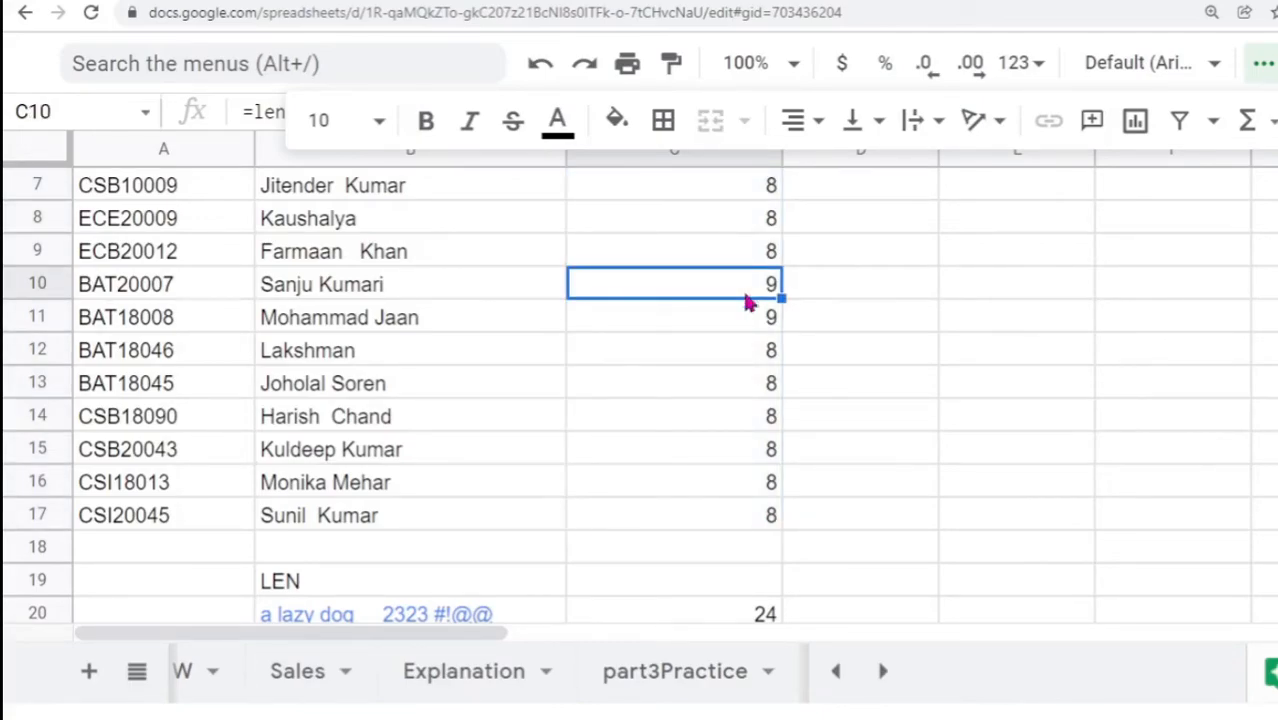
scroll(708, 348, "up", 2)
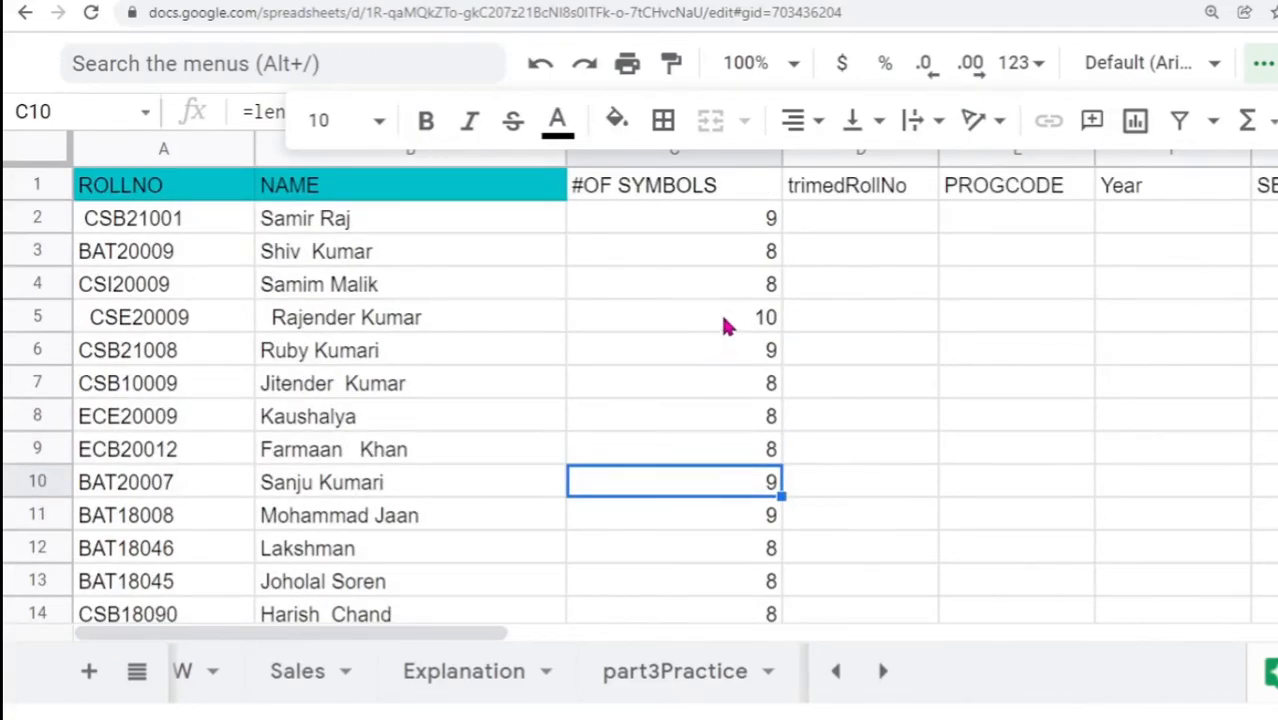
left_click(727, 323)
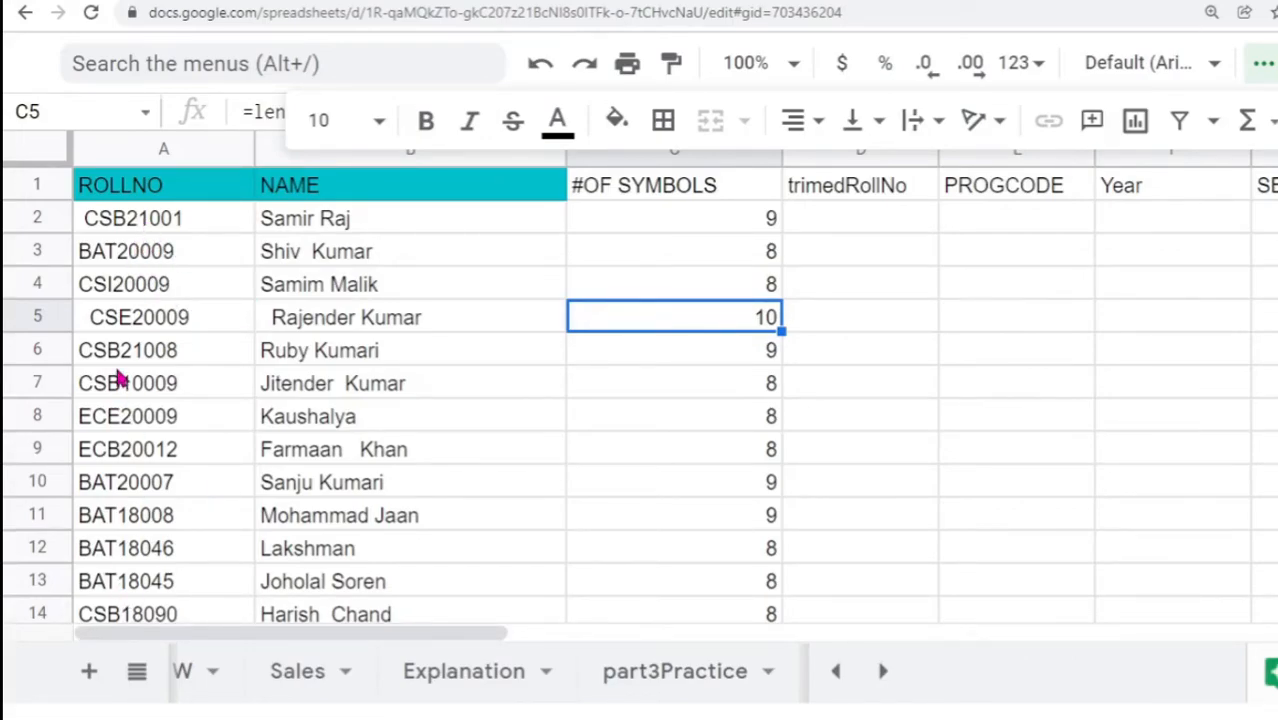
- Enter =trim(A2) in D2 under trimedRollNo and fill the formula down to D17
double_click(830, 222)
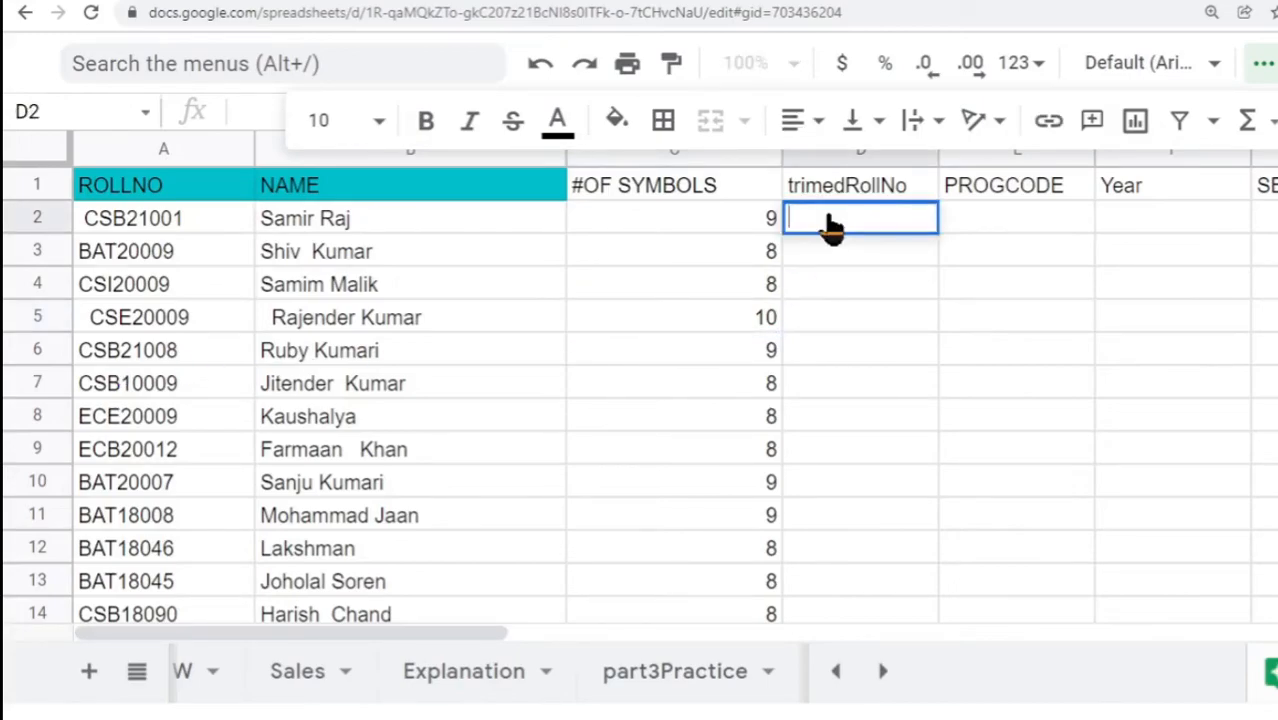
type("=trim(")
left_click(158, 220)
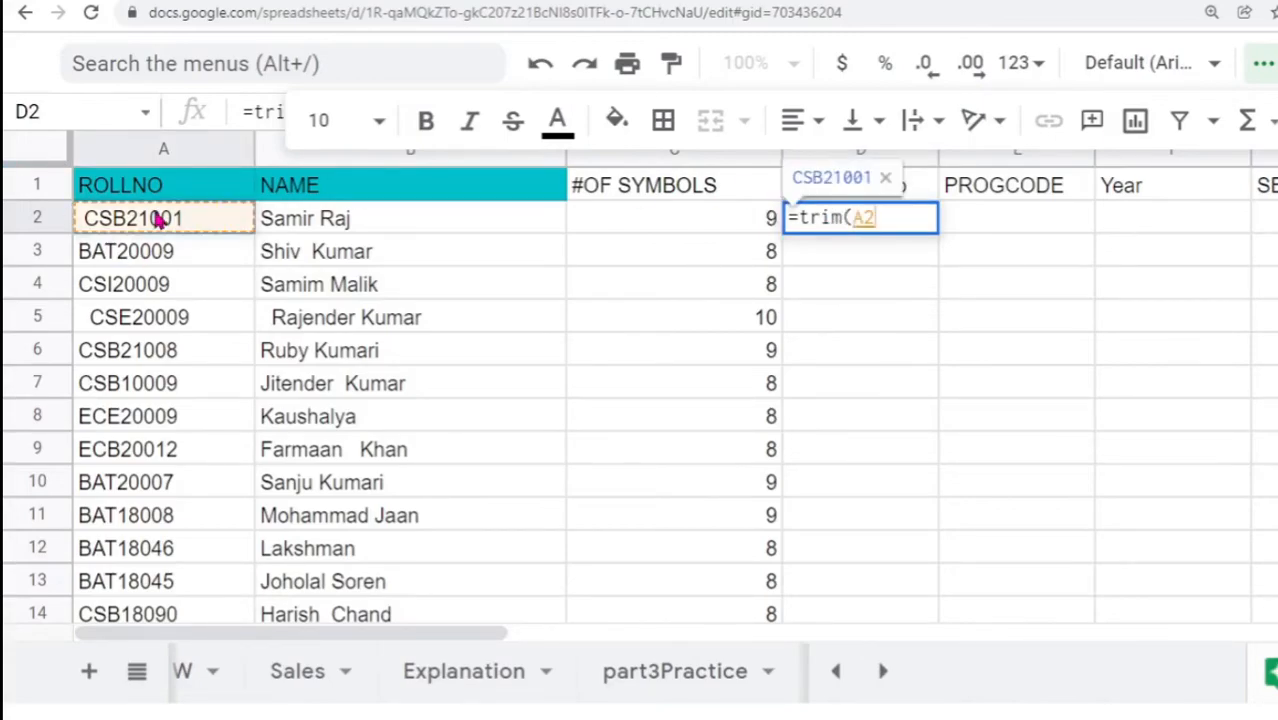
type(")")
key("Return")
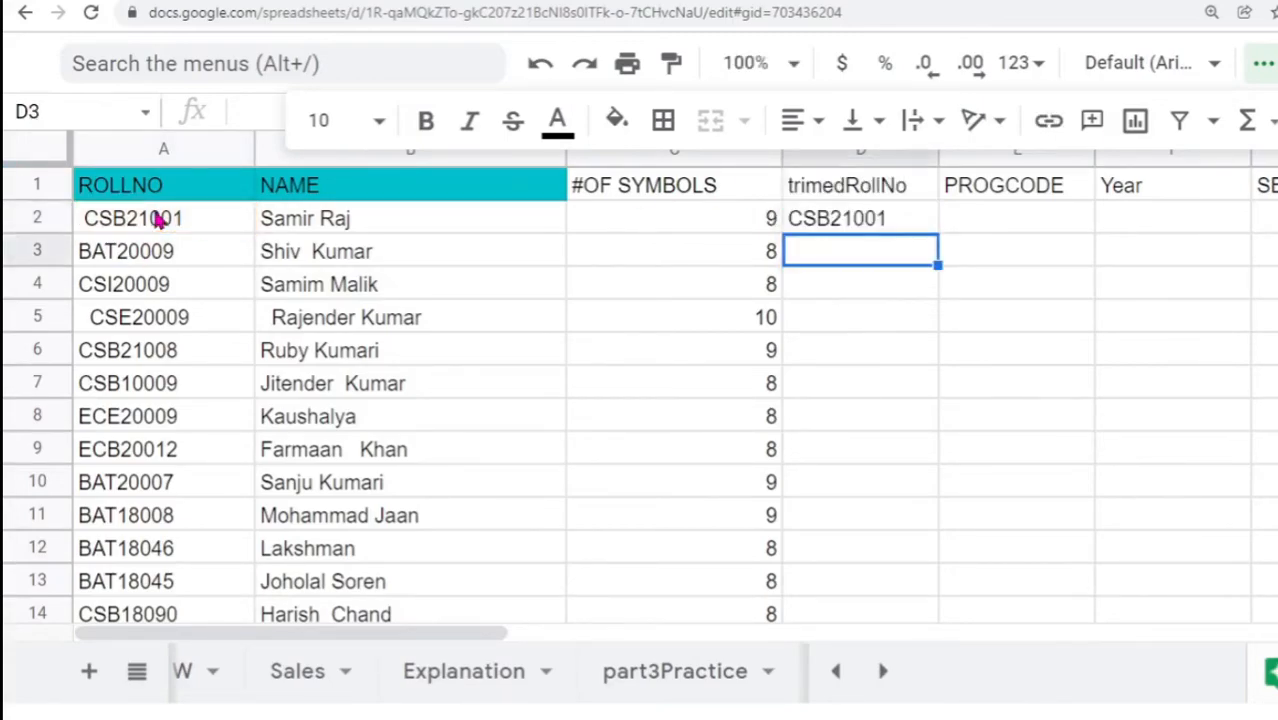
left_click(877, 230)
left_click_drag(937, 232, 928, 453)
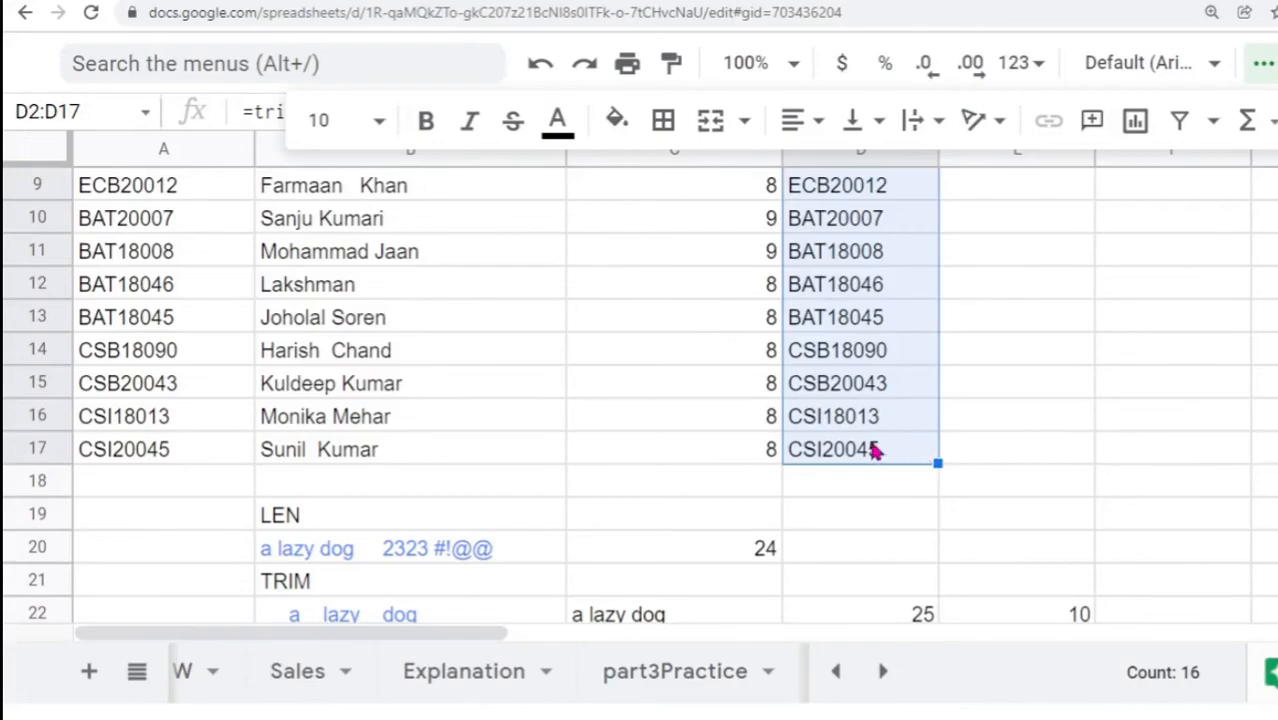
- Change the formula in C2 to =len(D2) so it counts the characters of the trimmed roll number
scroll(872, 450, "up", 3)
left_click(724, 224)
double_click(727, 228)
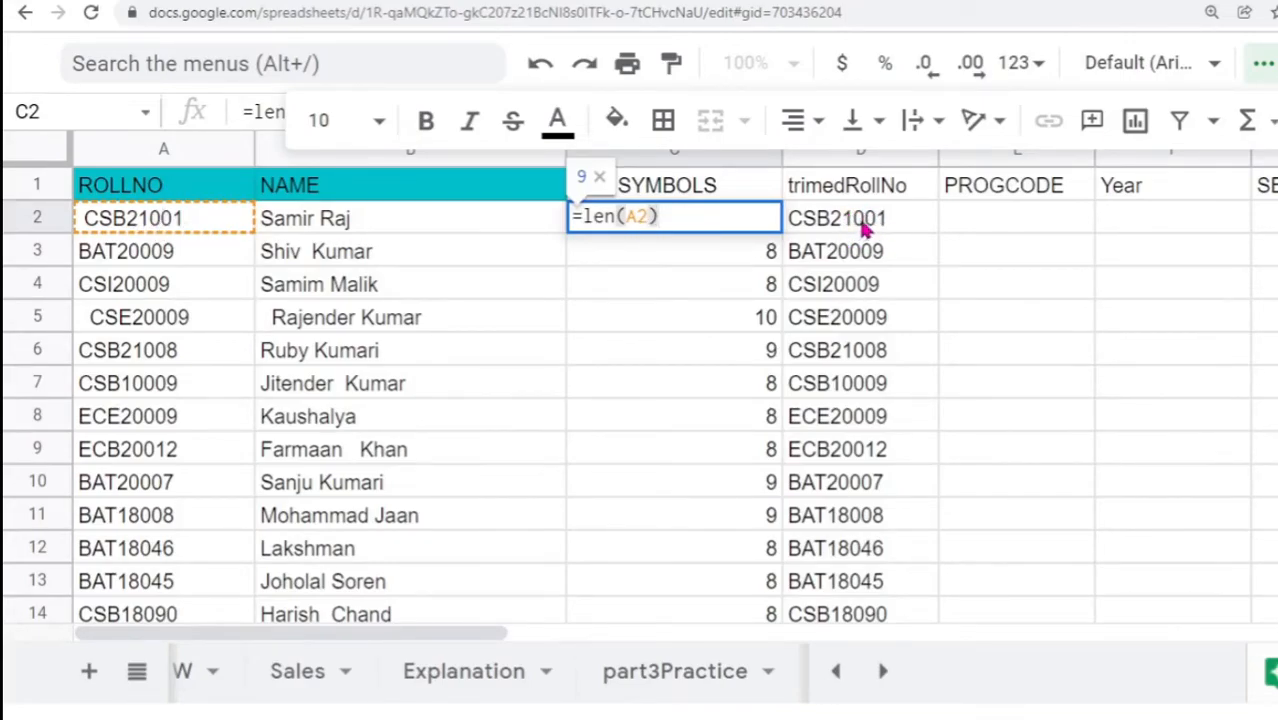
left_click(651, 226)
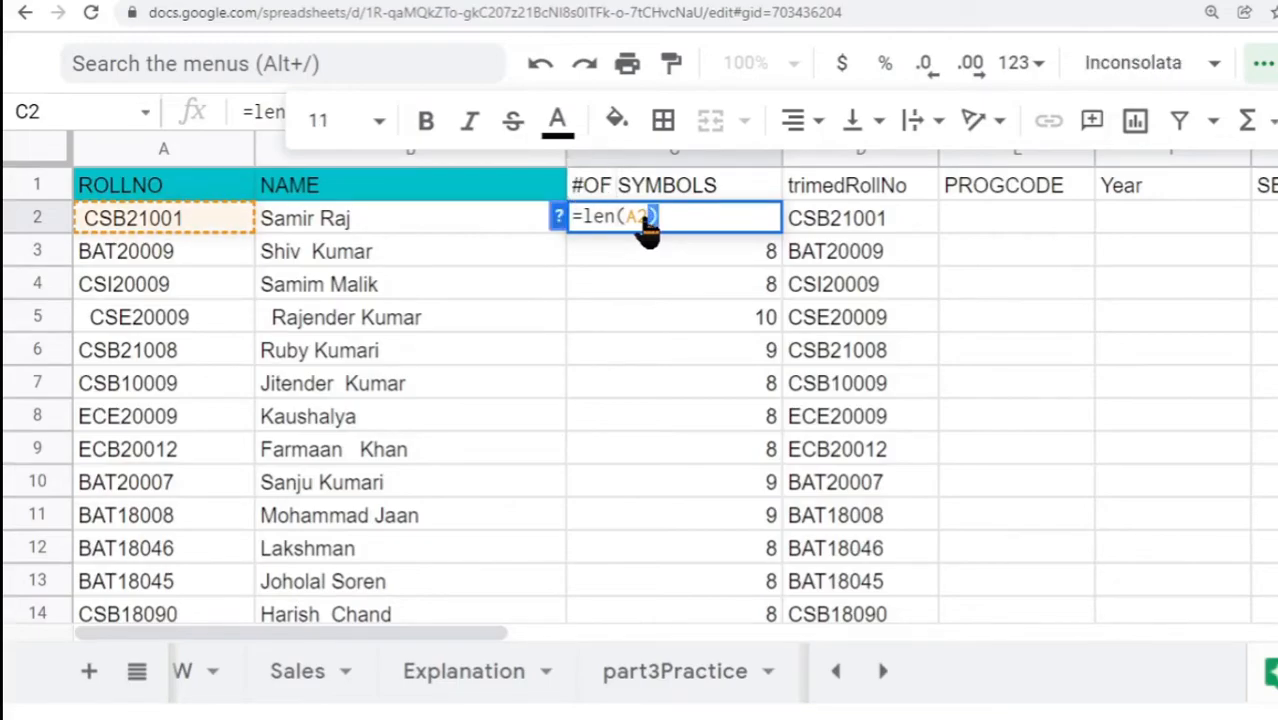
key("BackSpace")
key("BackSpace")
type("D2")
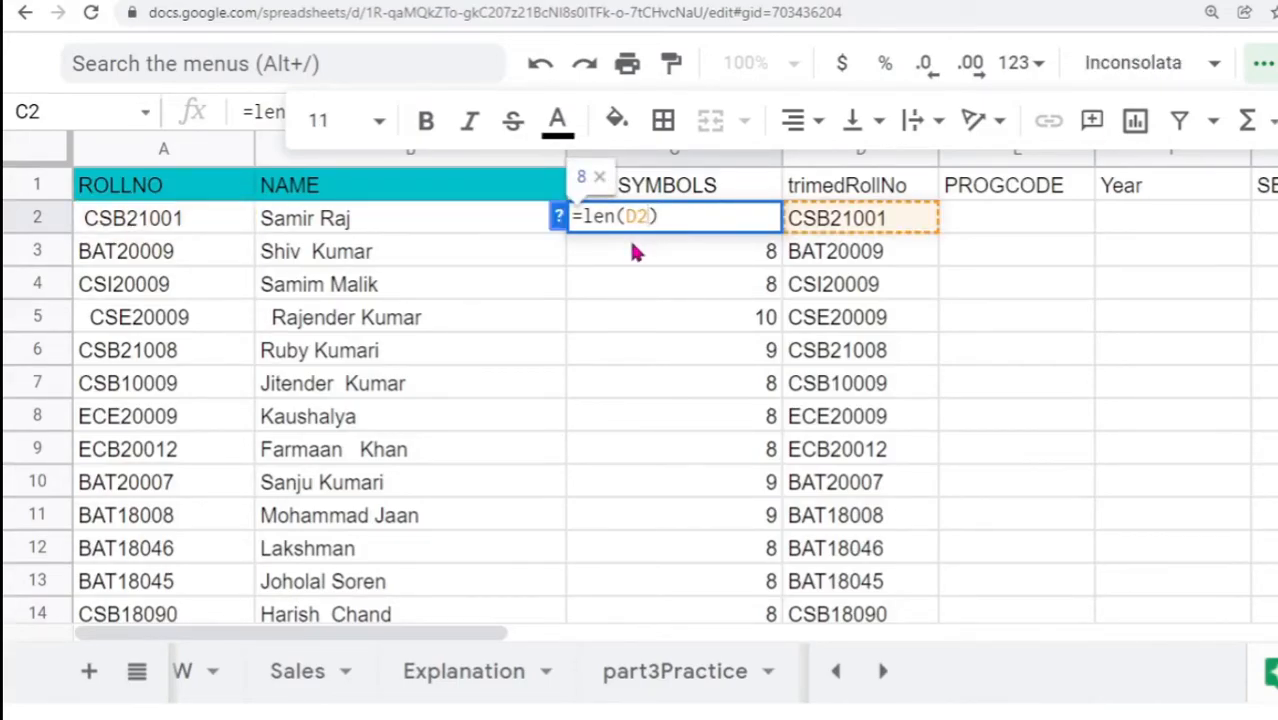
key("Return")
- Fill the updated LEN formula from C2 down to C17
left_click(668, 210)
left_click_drag(782, 232, 775, 452)
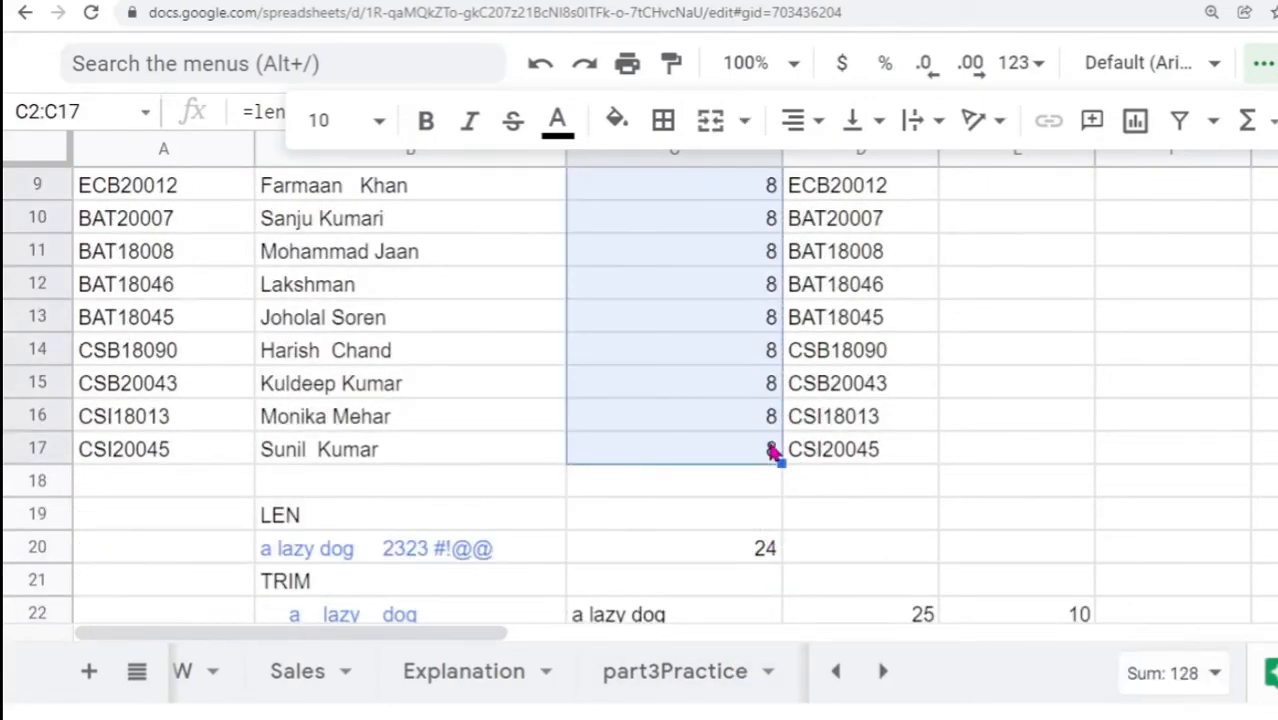
scroll(860, 465, "up", 3)
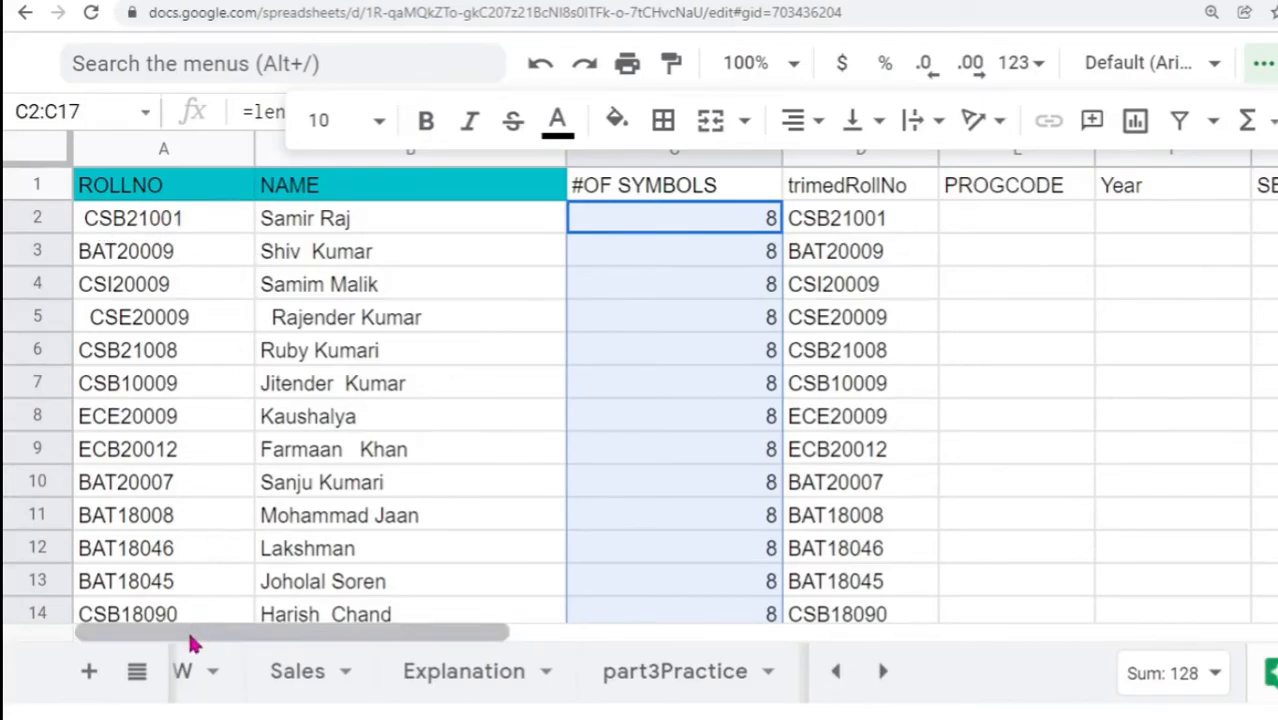
- Enter =left(D2,3) in E2 under PROGCODE to extract the first three characters of the trimmed roll number
left_click_drag(194, 636, 377, 646)
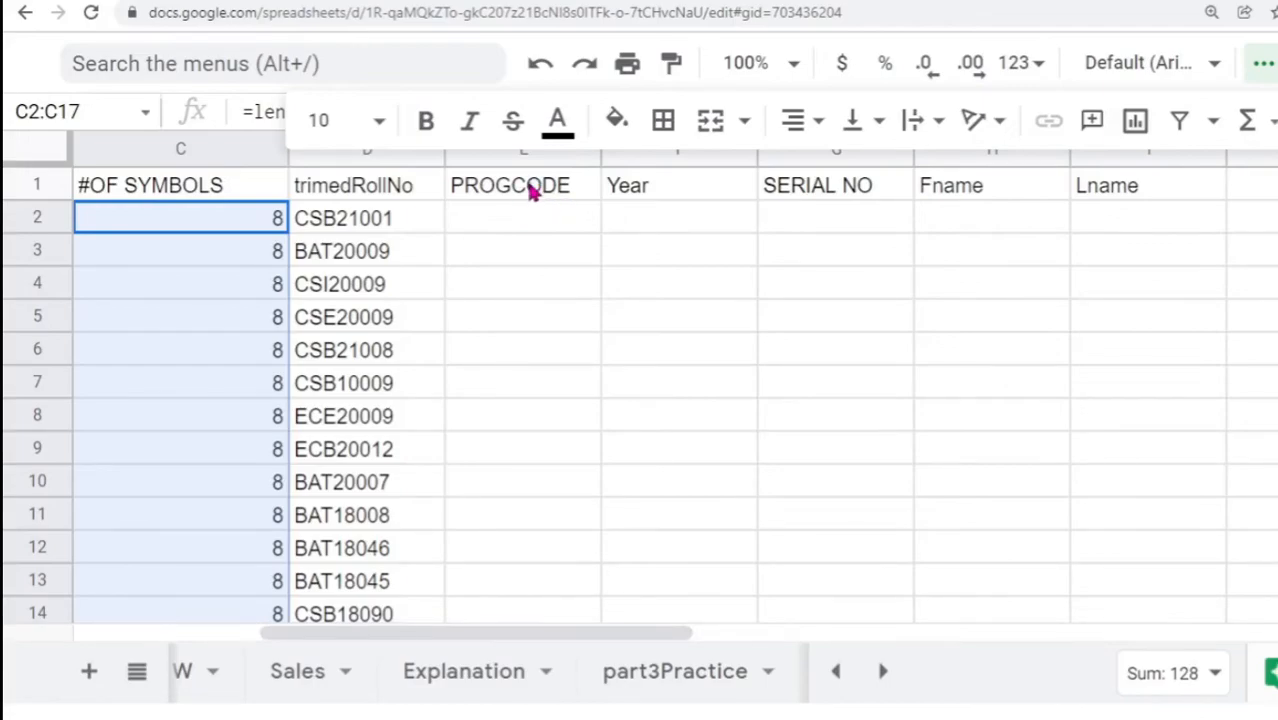
left_click(575, 189)
left_click(668, 185)
left_click(816, 200)
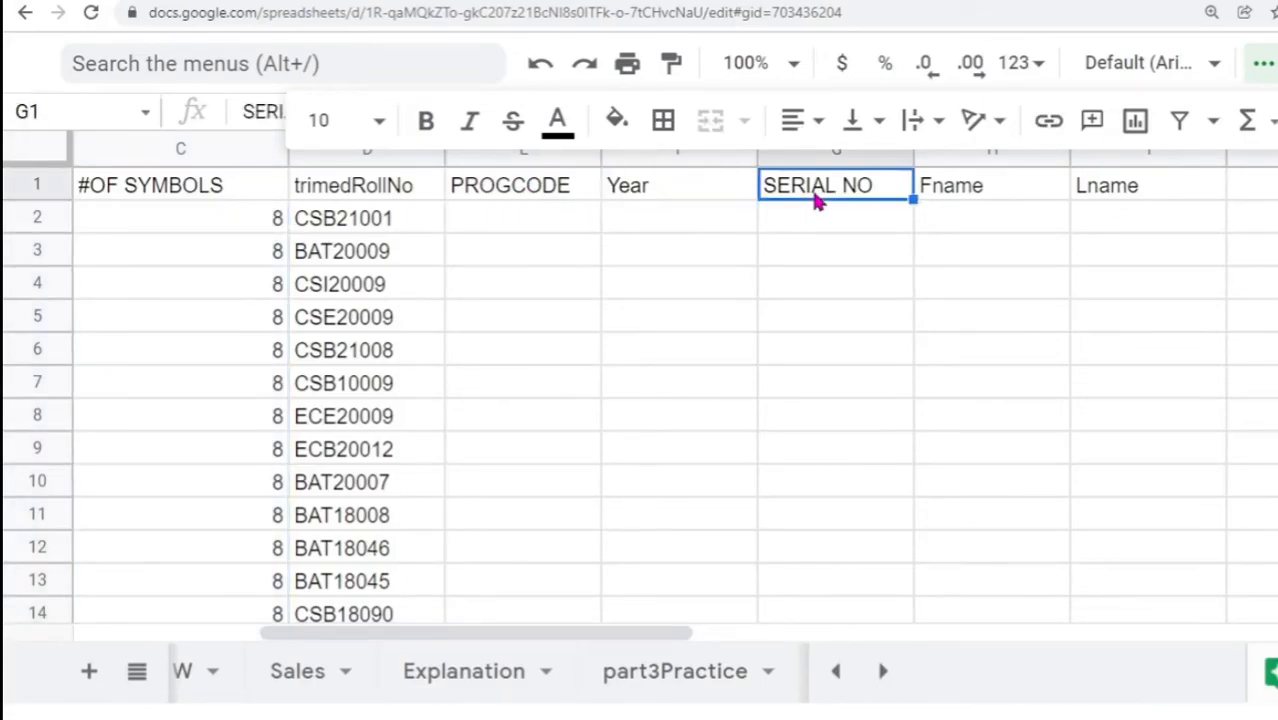
left_click(515, 229)
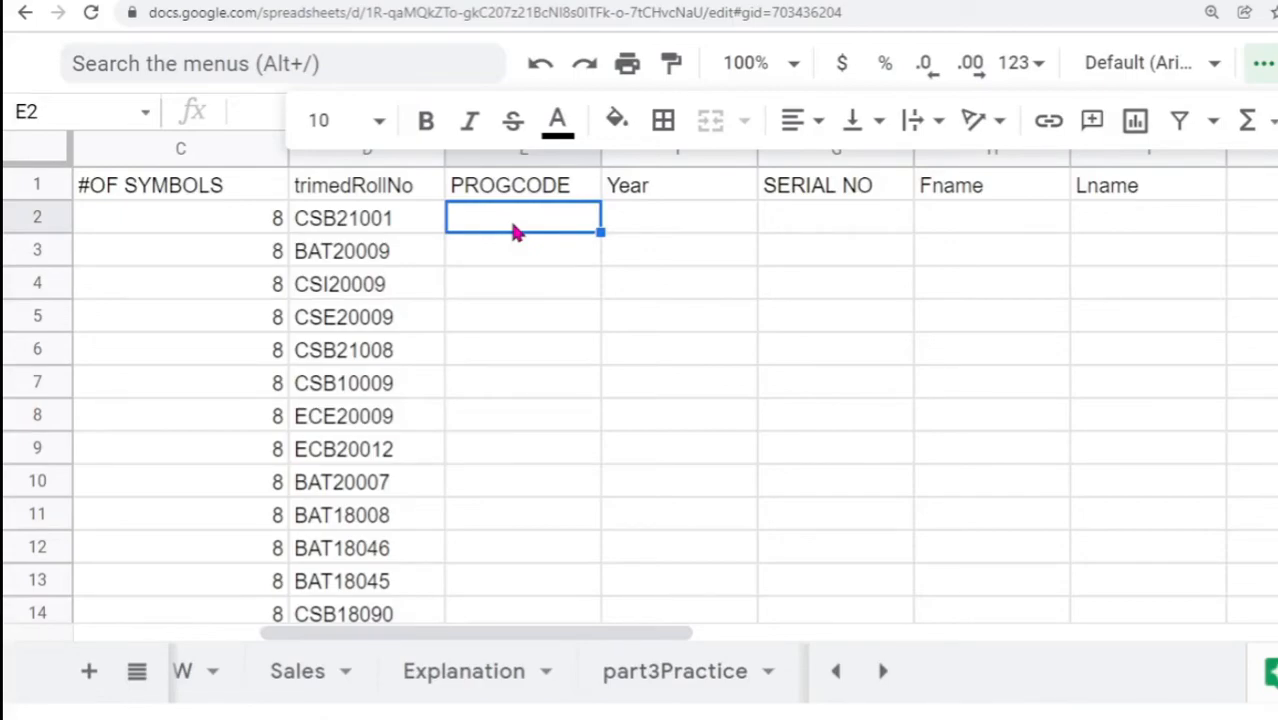
type("=")
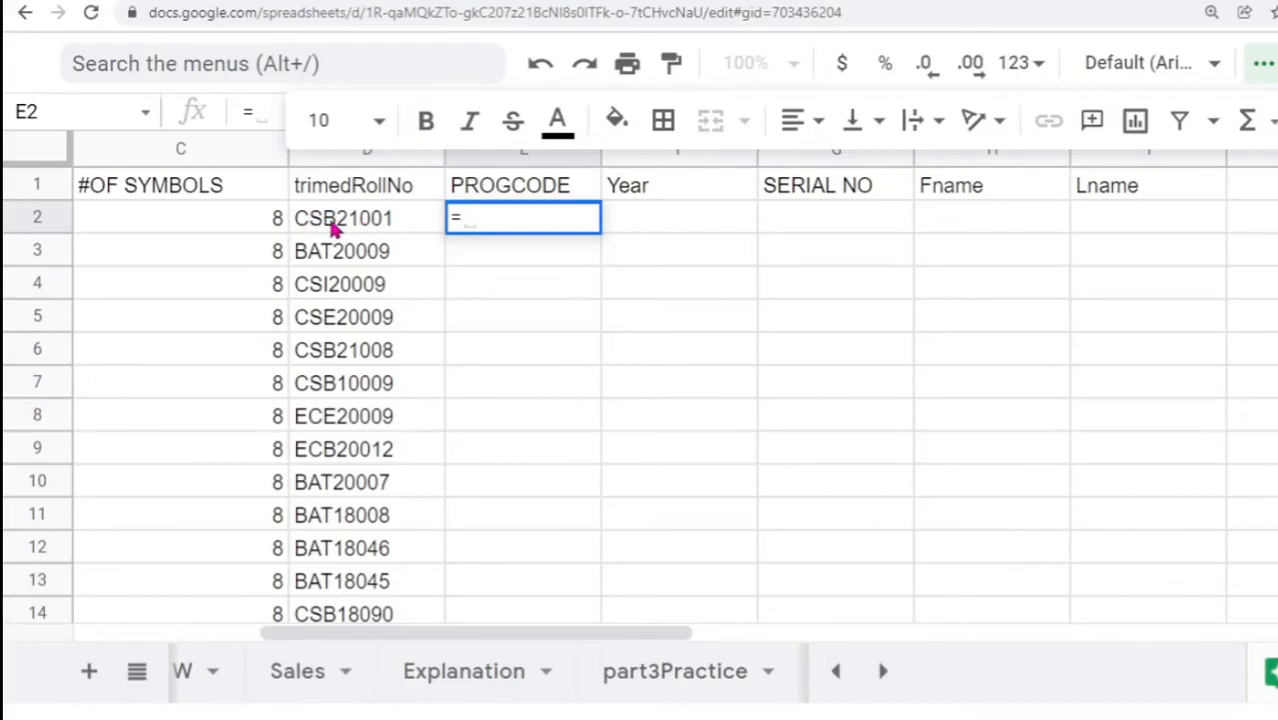
type("left(")
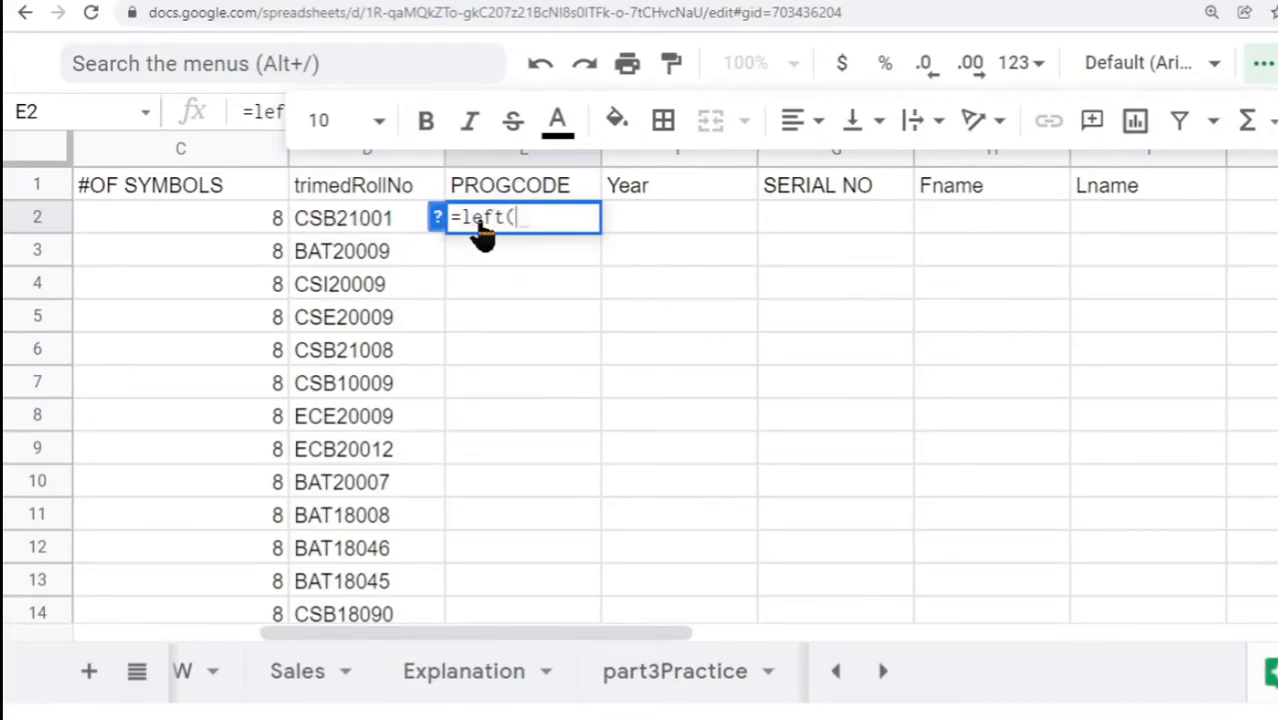
left_click(363, 228)
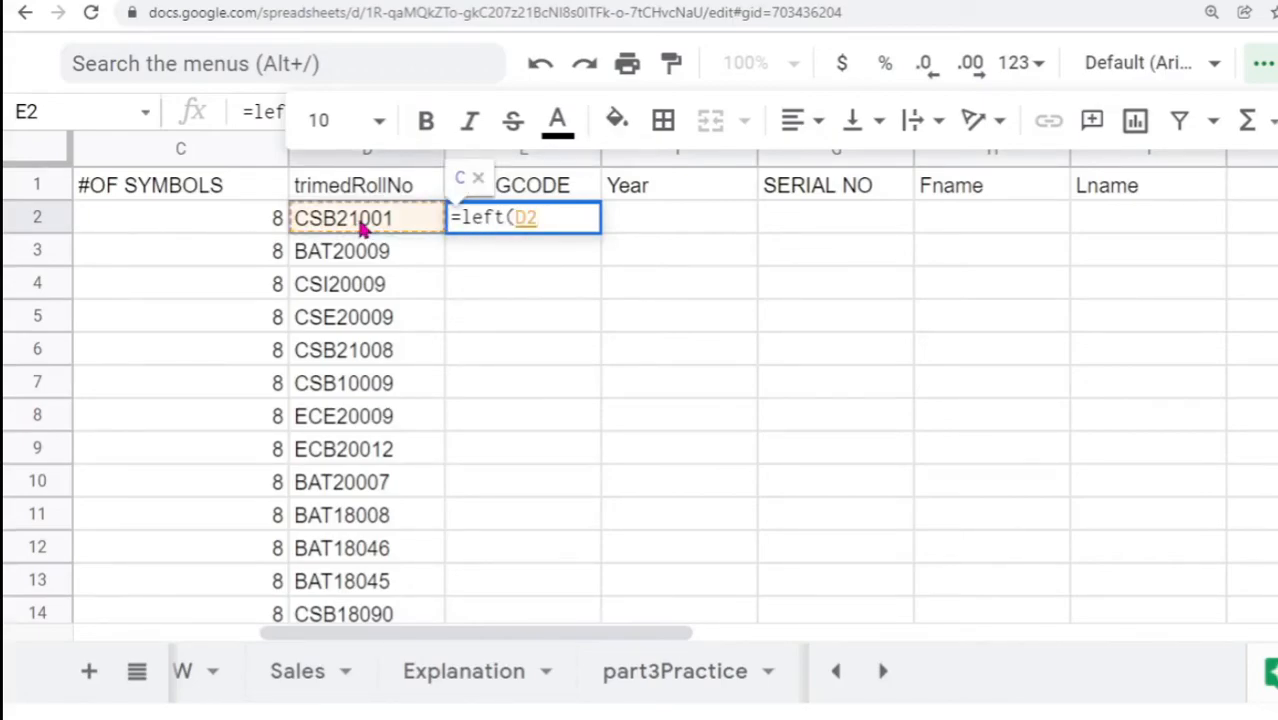
type(",3")
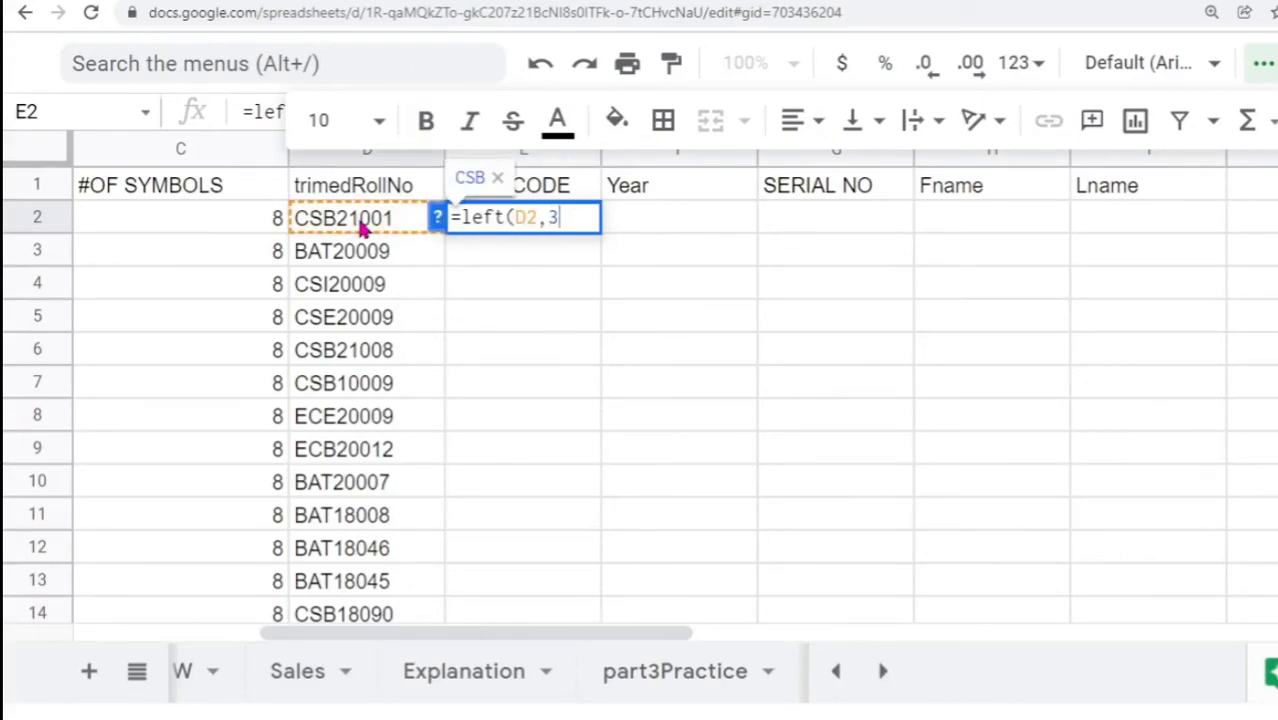
type(")")
key("Return")
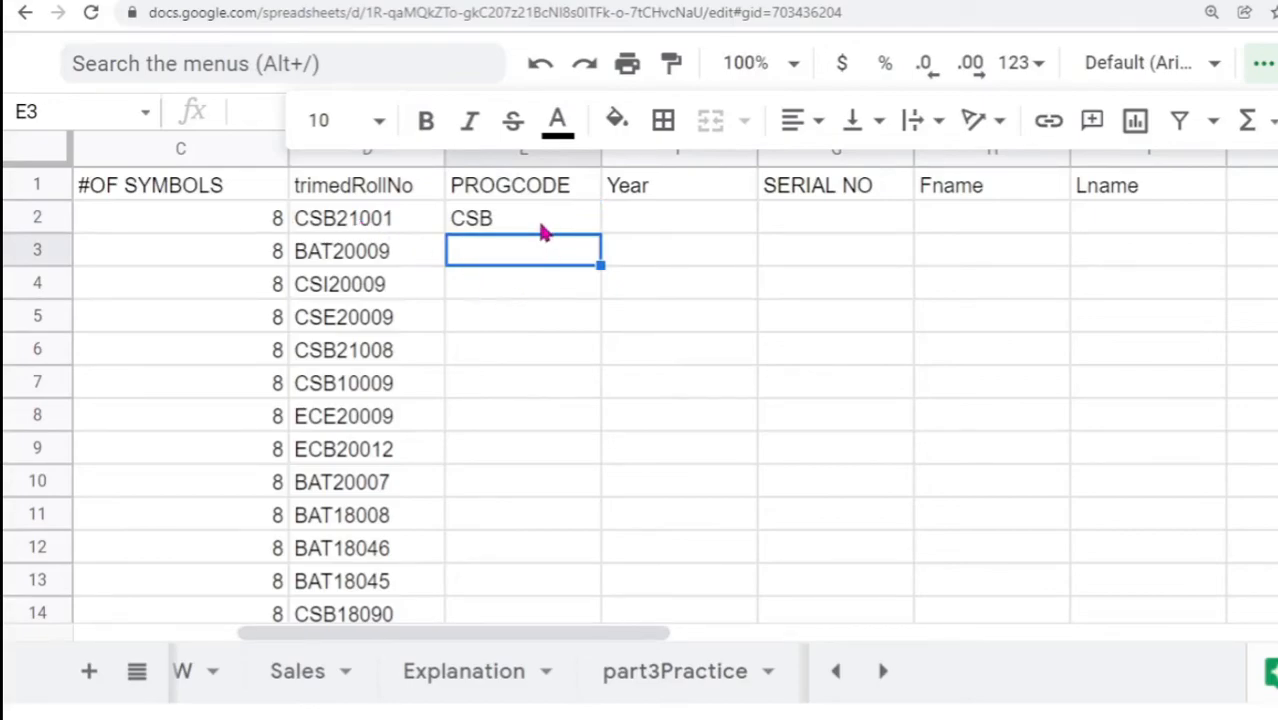
- Fill the LEFT formula from E2 down to E17
left_click(562, 220)
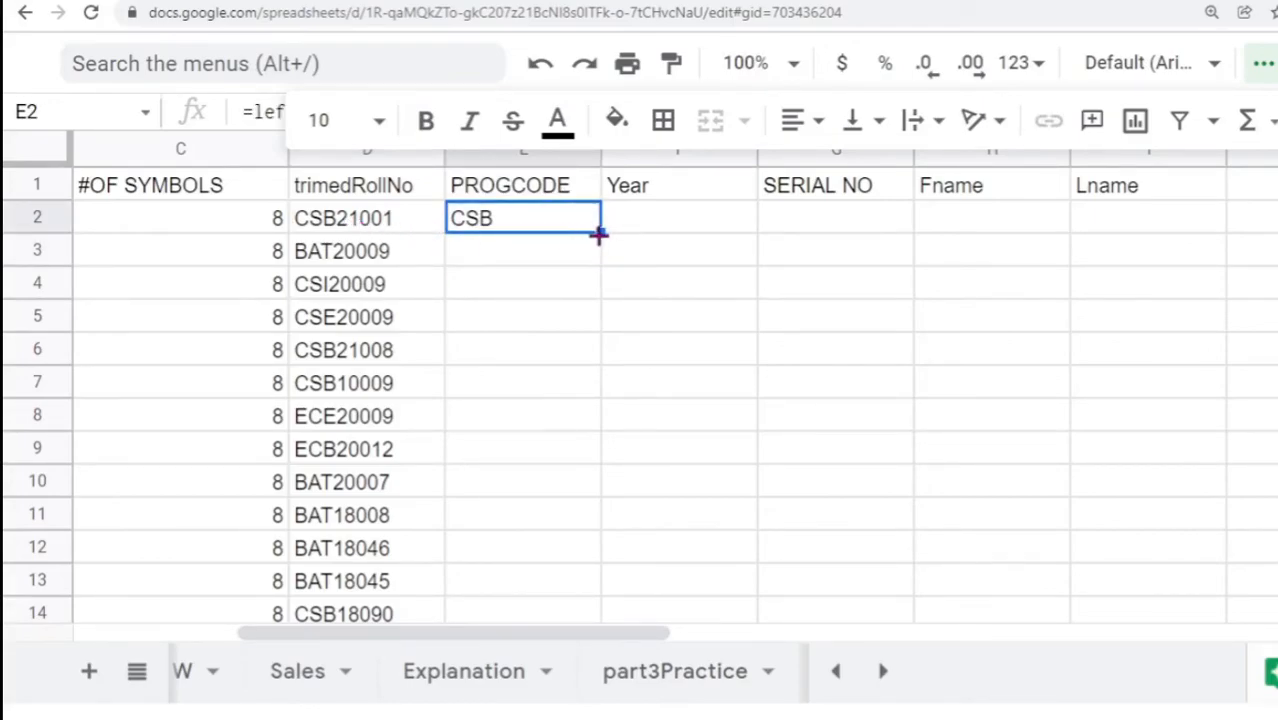
left_click_drag(598, 234, 600, 428)
scroll(659, 437, "up", 3)
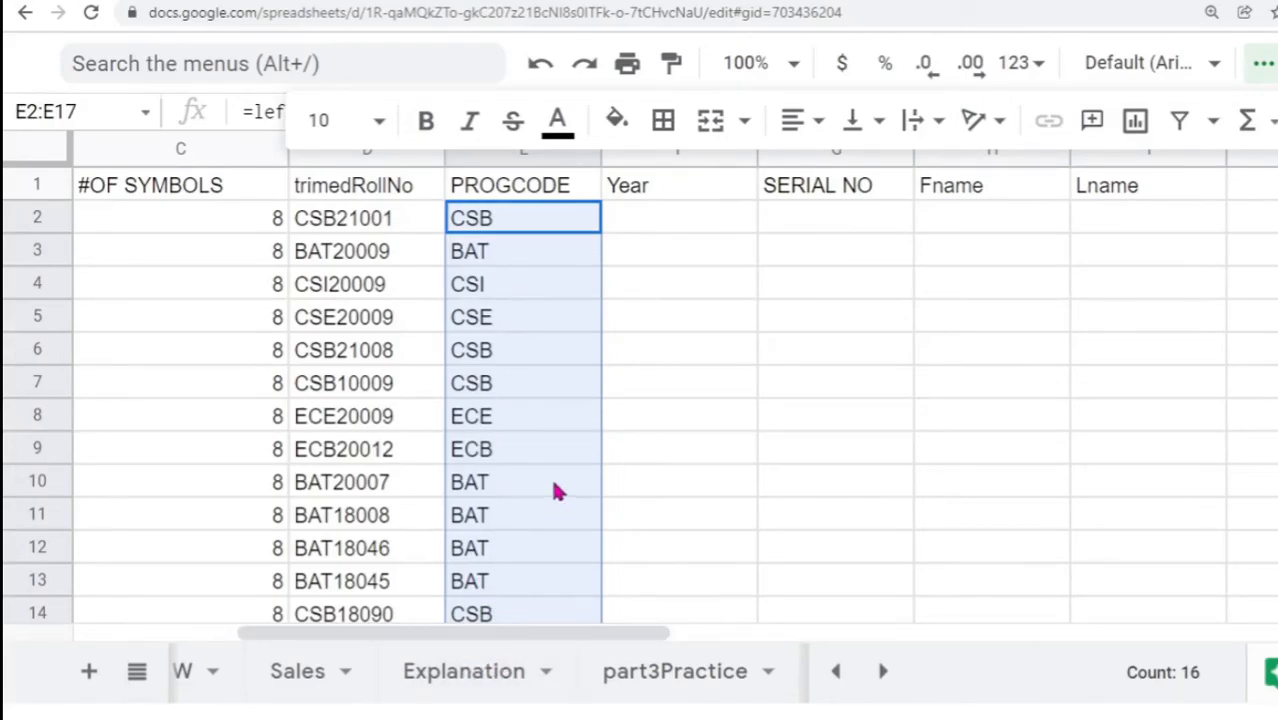
- Enter =mid(D2,4,2) in F2 under Year to extract two characters starting at the fourth
double_click(630, 222)
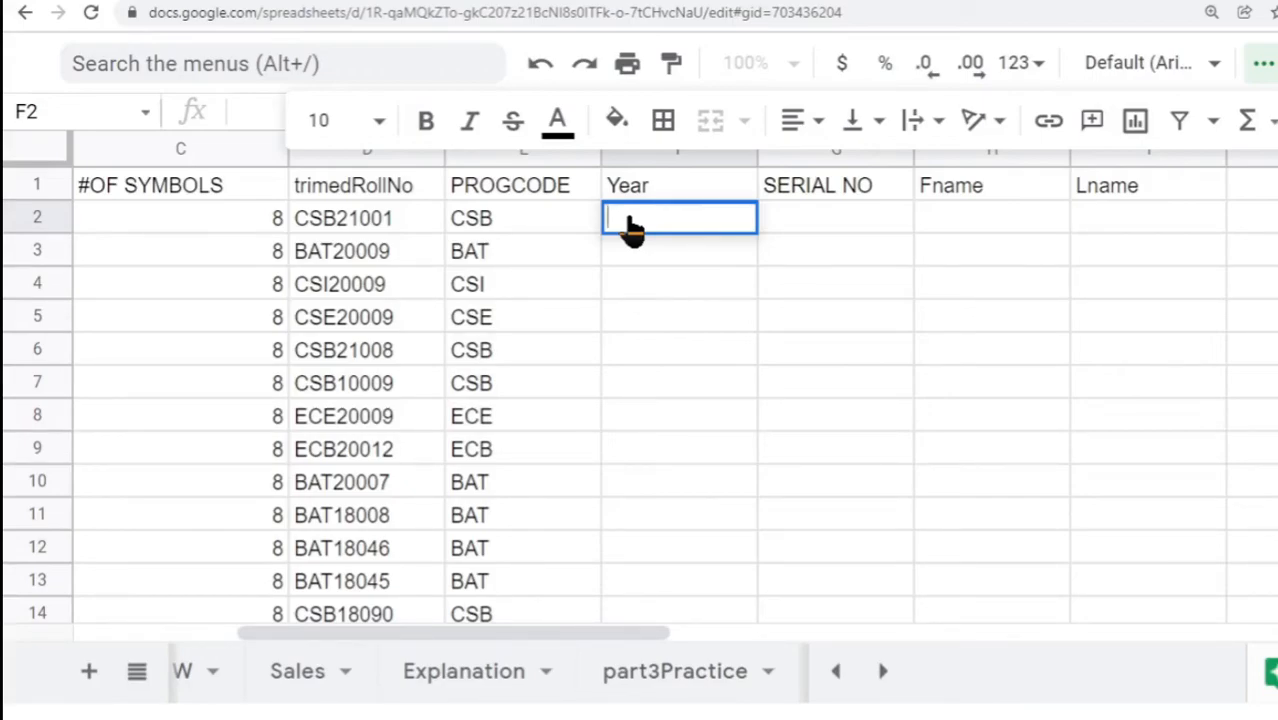
type("=mid(")
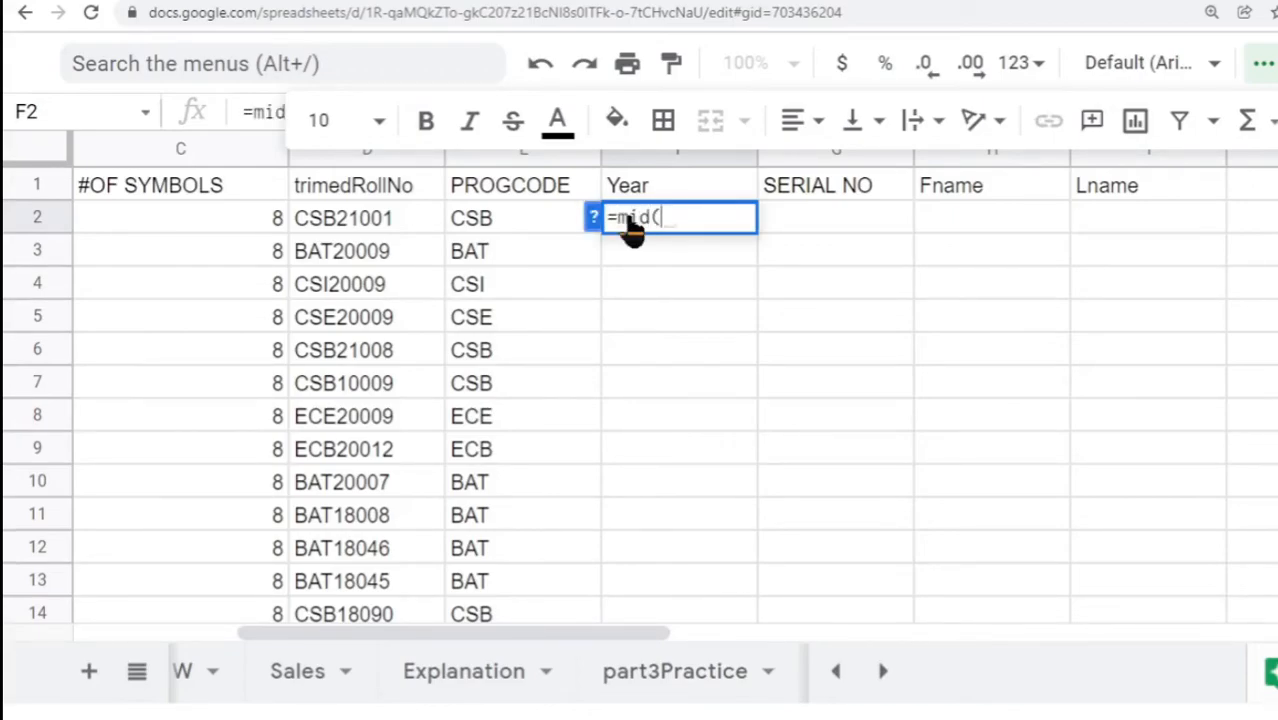
left_click(385, 218)
type(",")
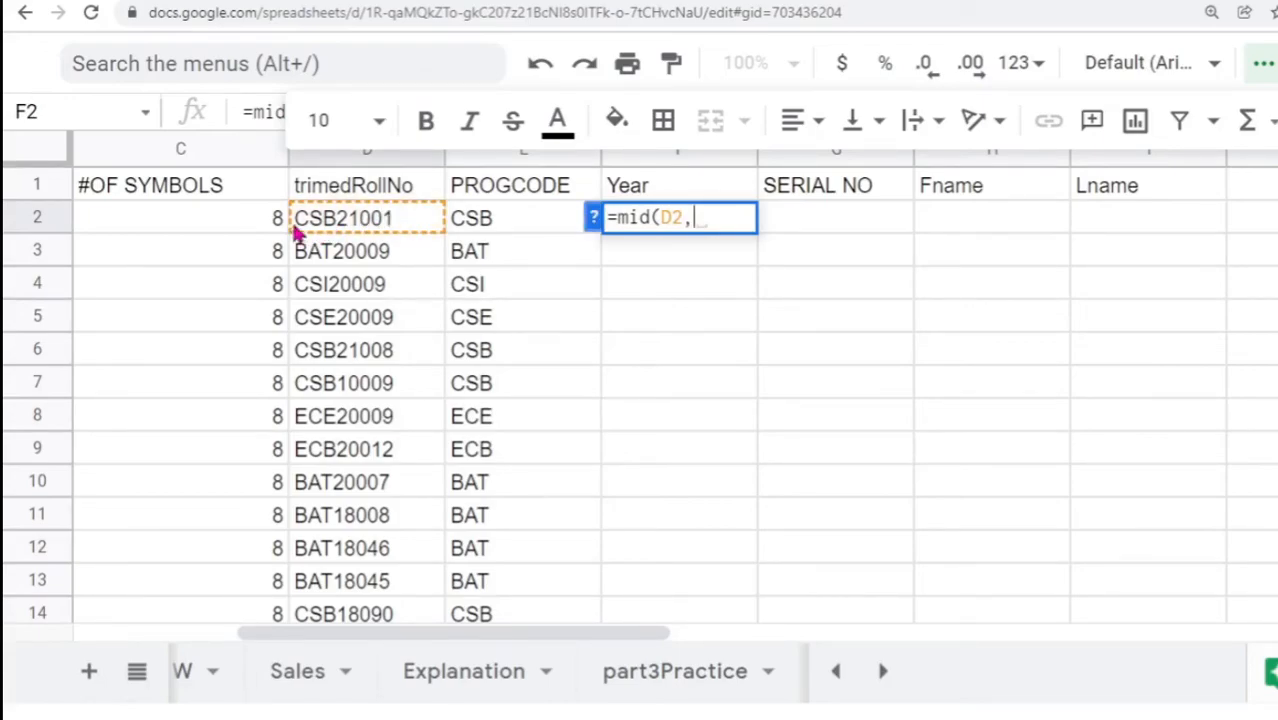
type("4,2)")
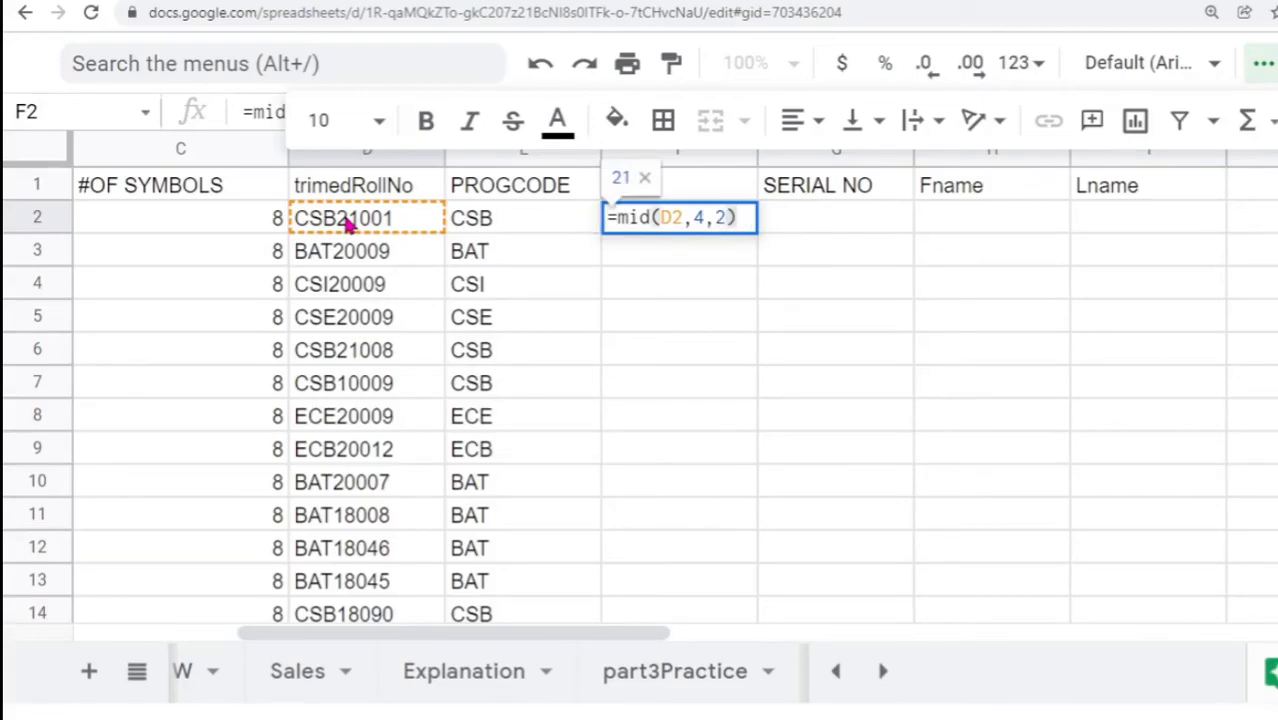
key("Return")
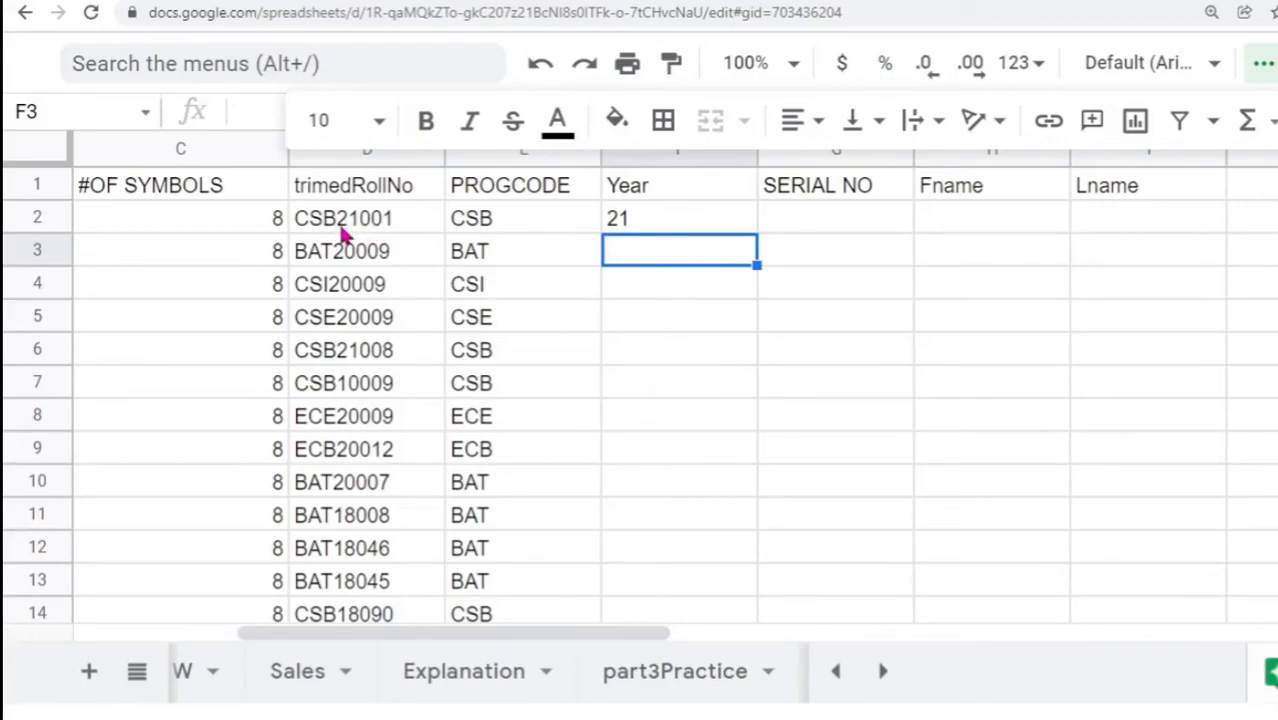
- Fill the MID formula from F2 down to F17
left_click(740, 230)
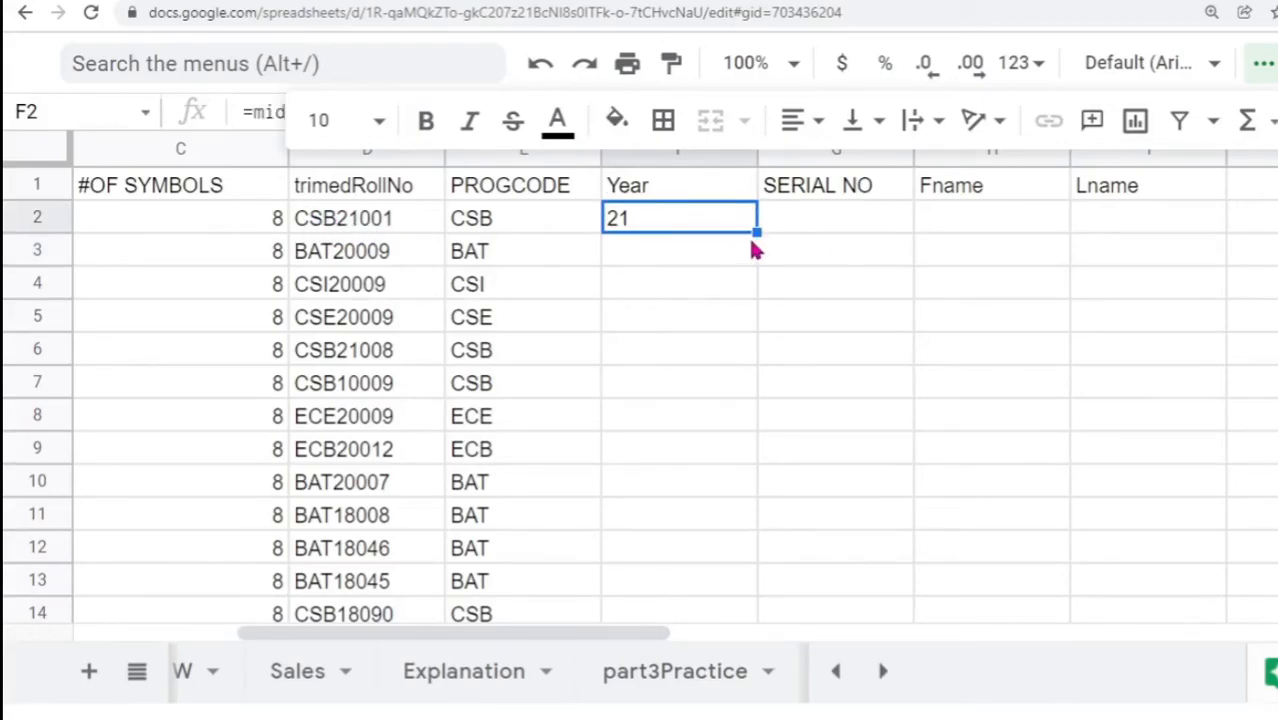
left_click_drag(756, 237, 754, 522)
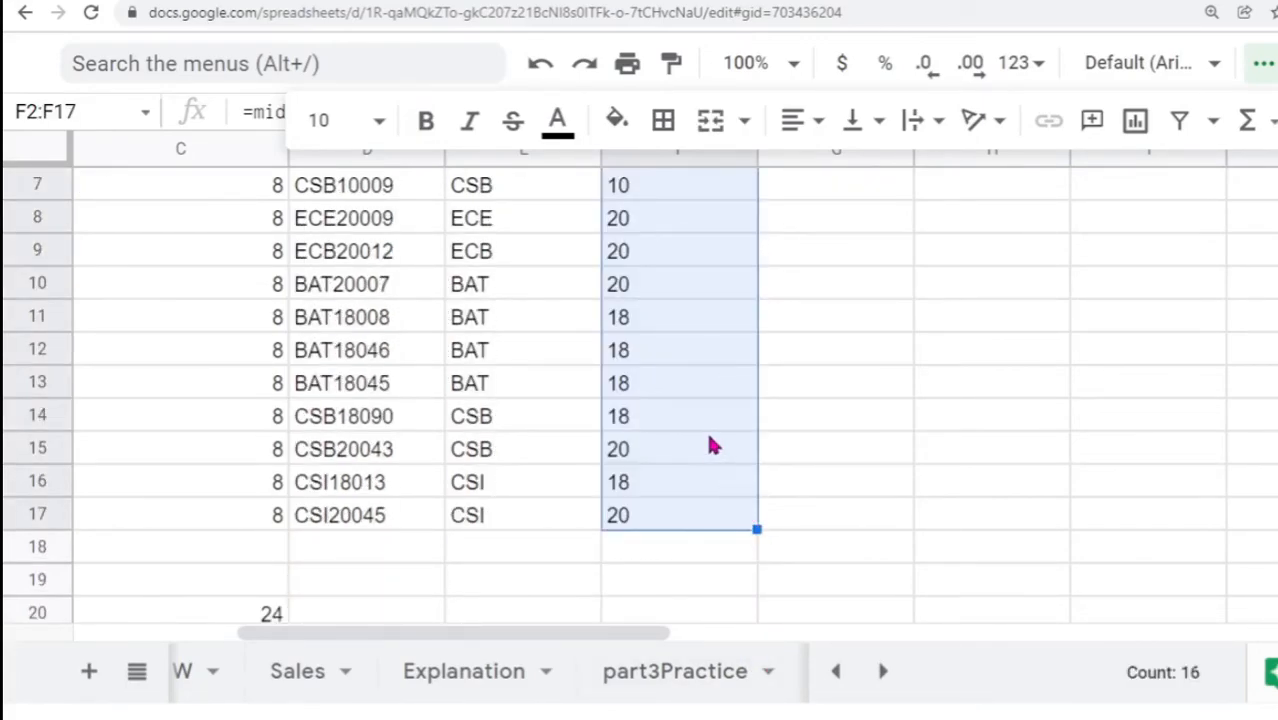
scroll(710, 445, "up", 3)
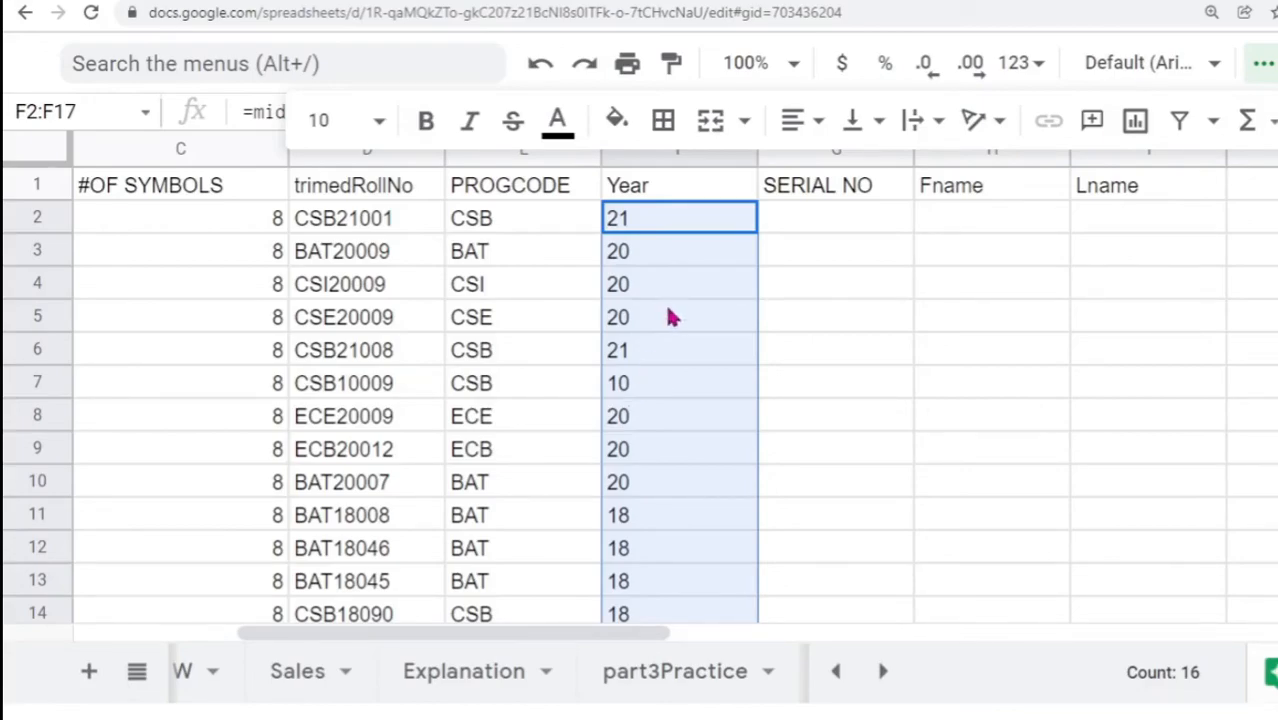
- Enter =right(D2,3) in G2 under SERIAL NO to extract the last three characters of the trimmed roll number
double_click(803, 220)
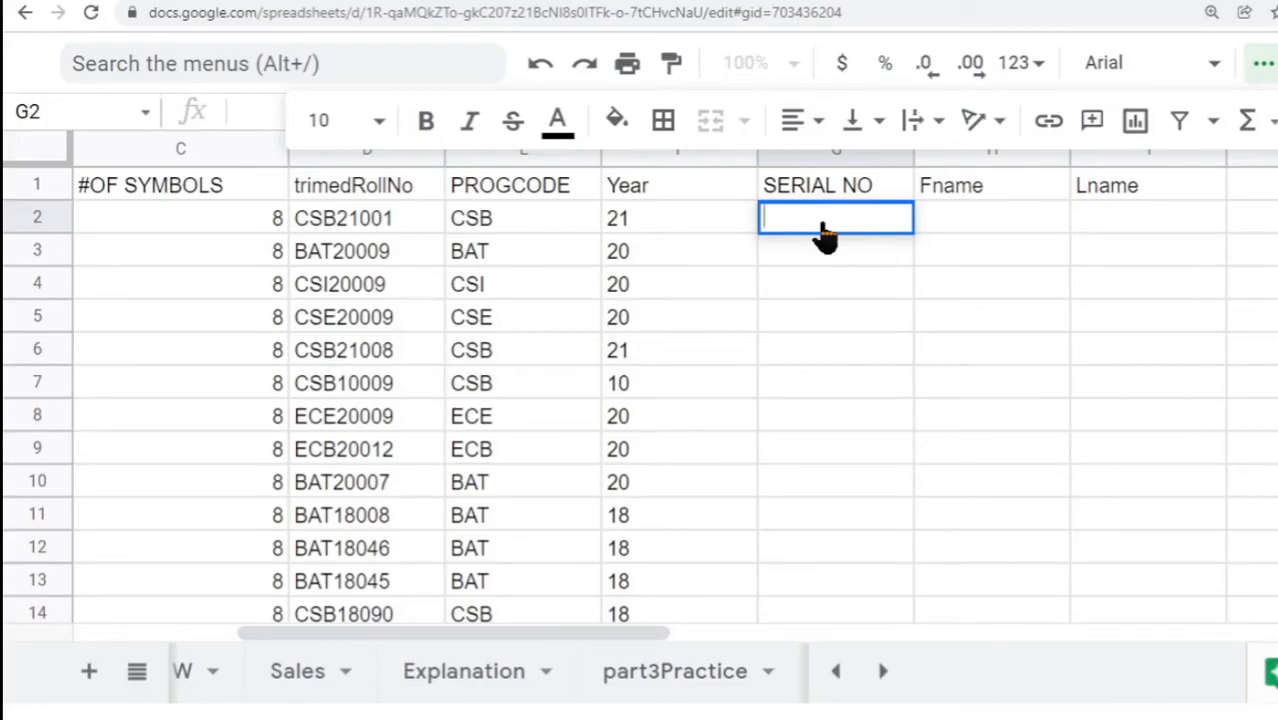
type("=right(")
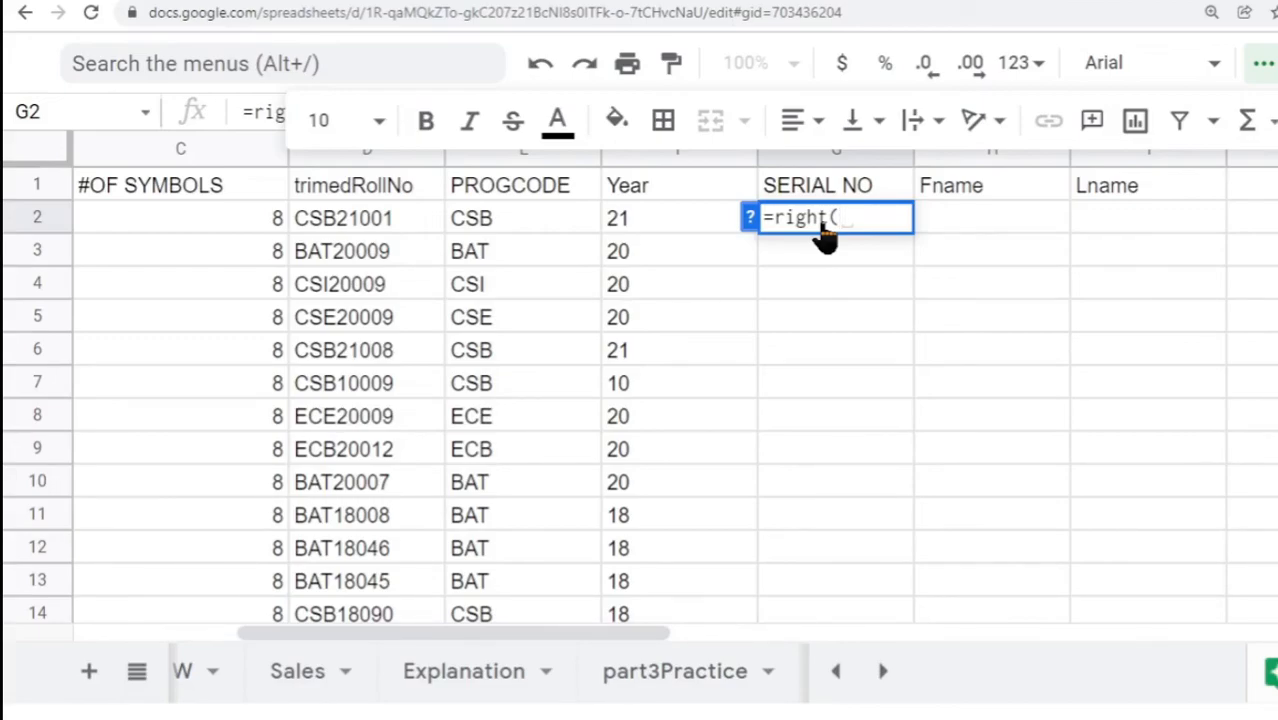
left_click(372, 222)
type(",")
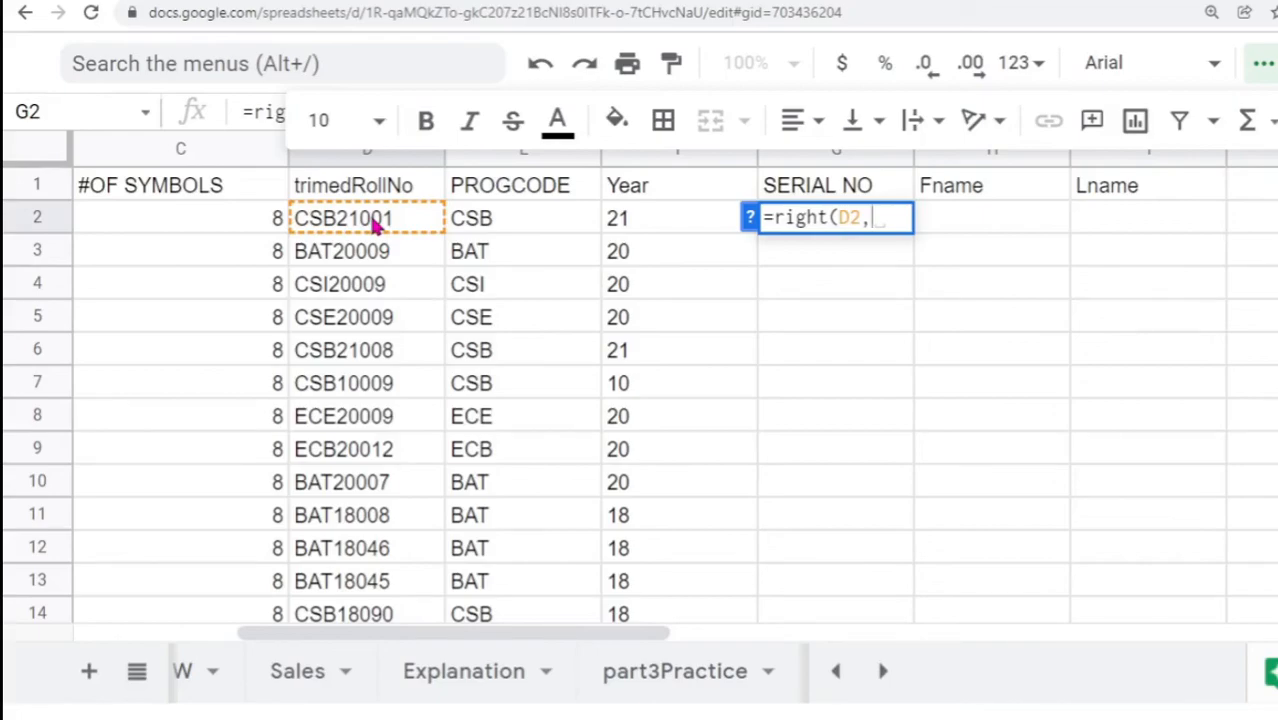
type("3)")
key("Return")
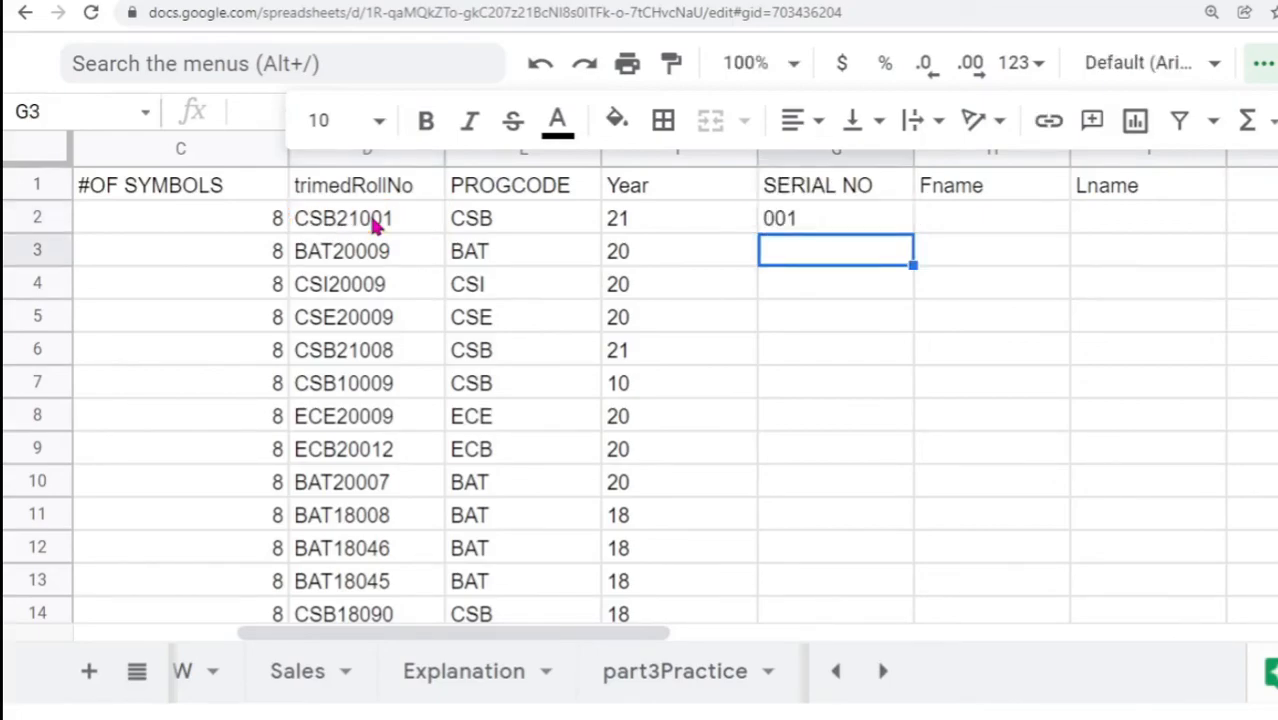
- Fill the RIGHT formula from G2 down to G17
left_click(780, 220)
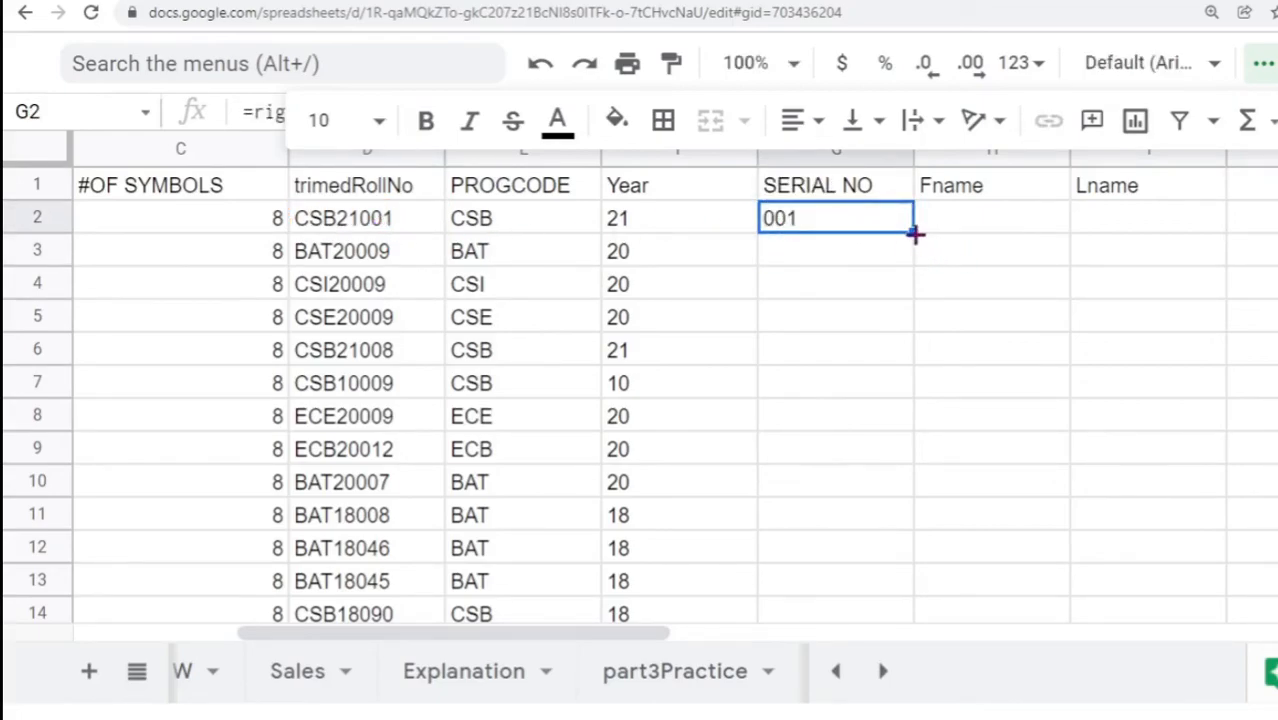
left_click_drag(915, 232, 901, 458)
scroll(847, 465, "up", 3)
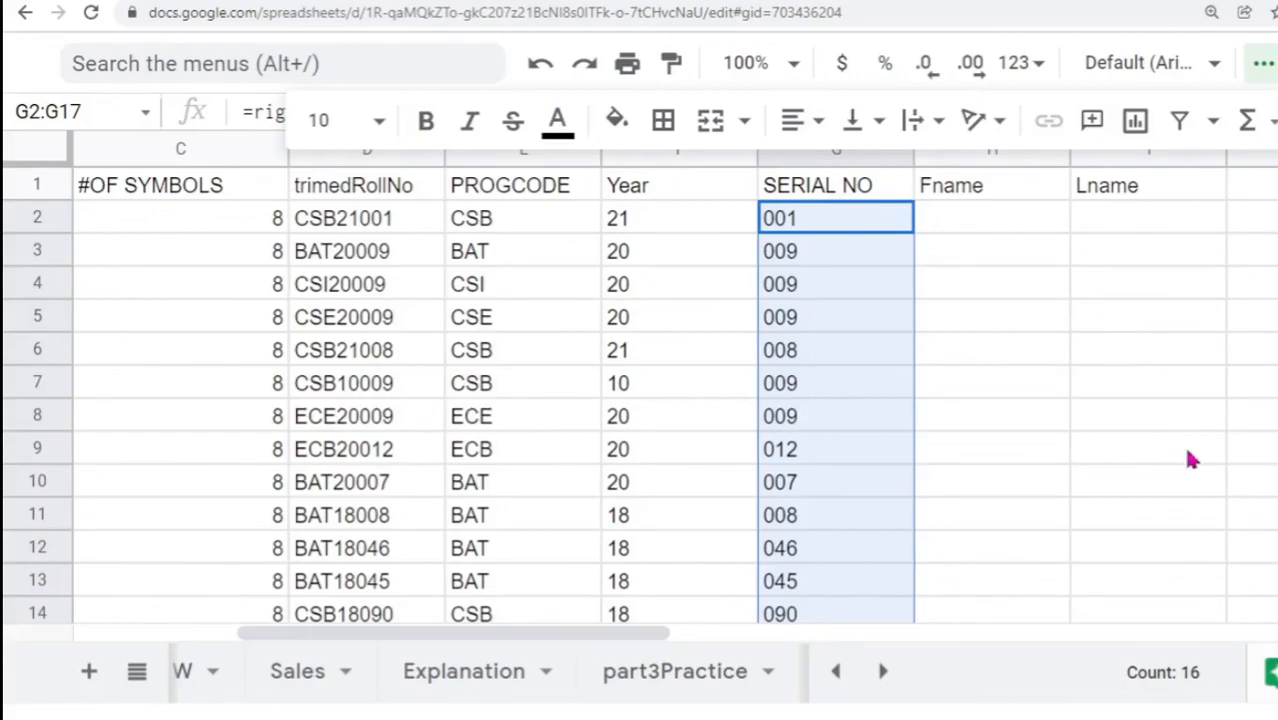
- Enter =split(B2," ") in H2 under Fname to split the full name at the space into first and last name
left_click(1020, 461)
left_click_drag(570, 633, 390, 633)
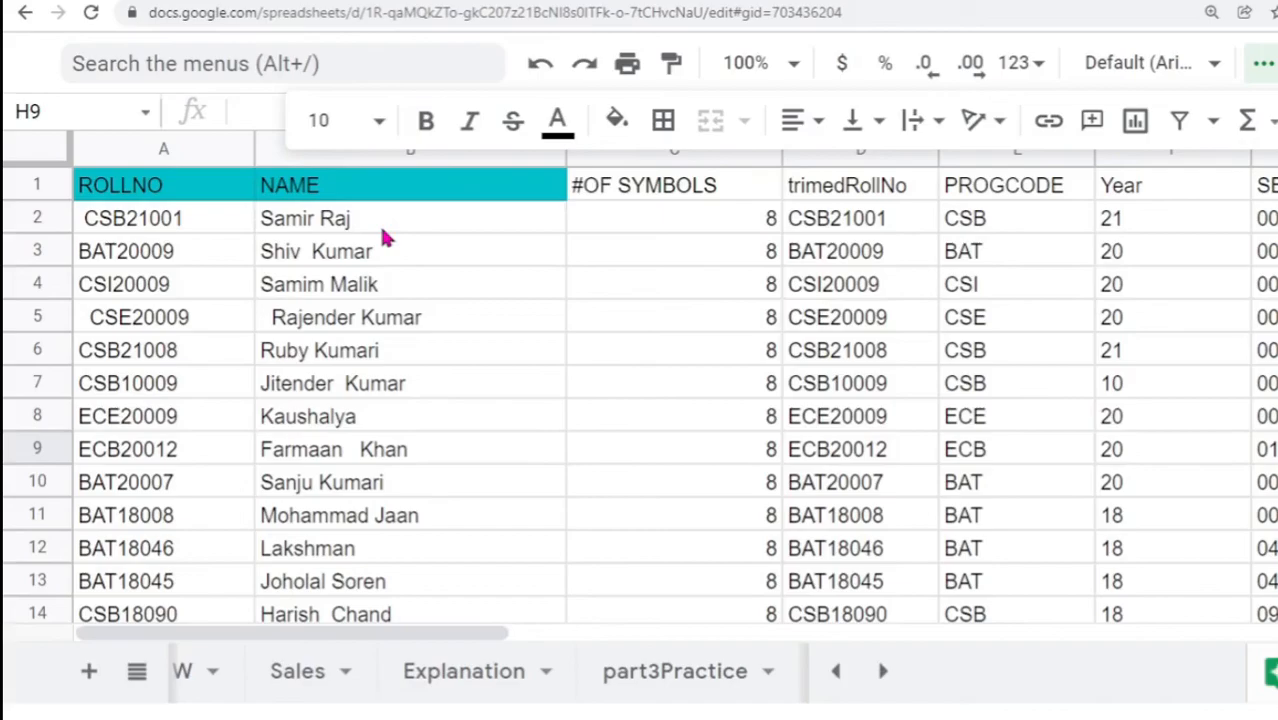
left_click_drag(316, 638, 642, 642)
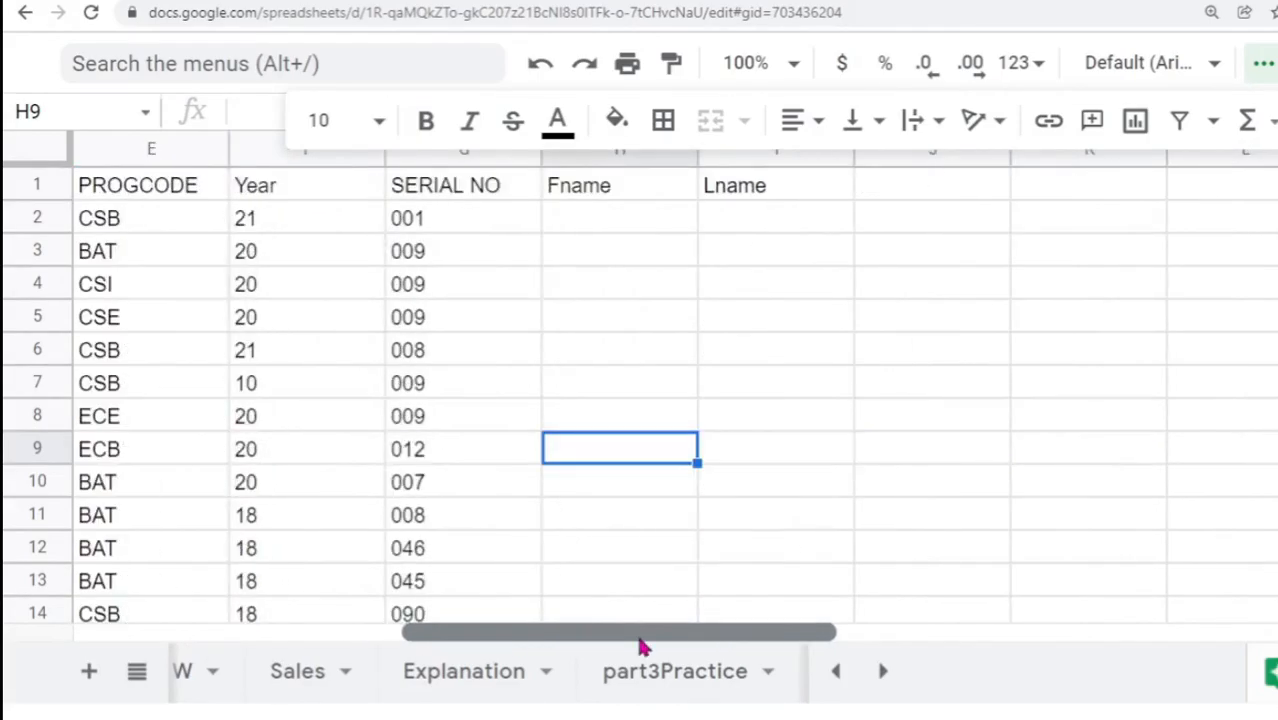
left_click(579, 222)
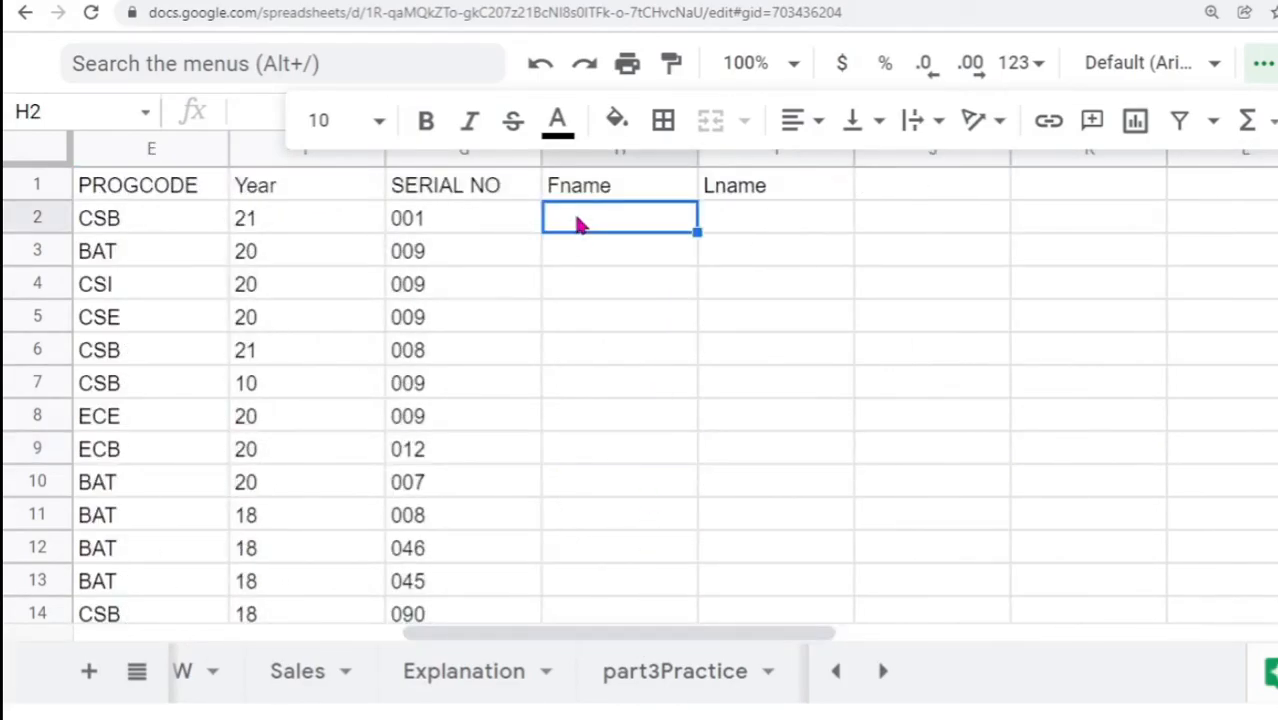
type("=")
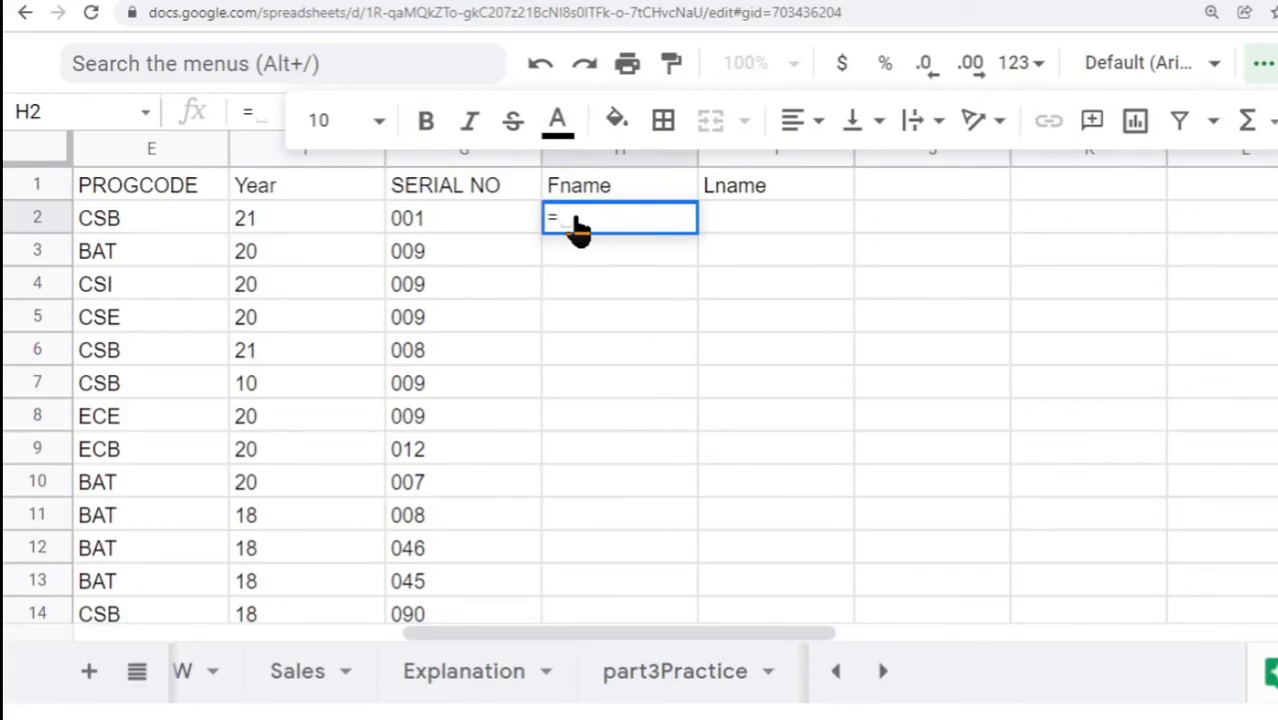
type("split")
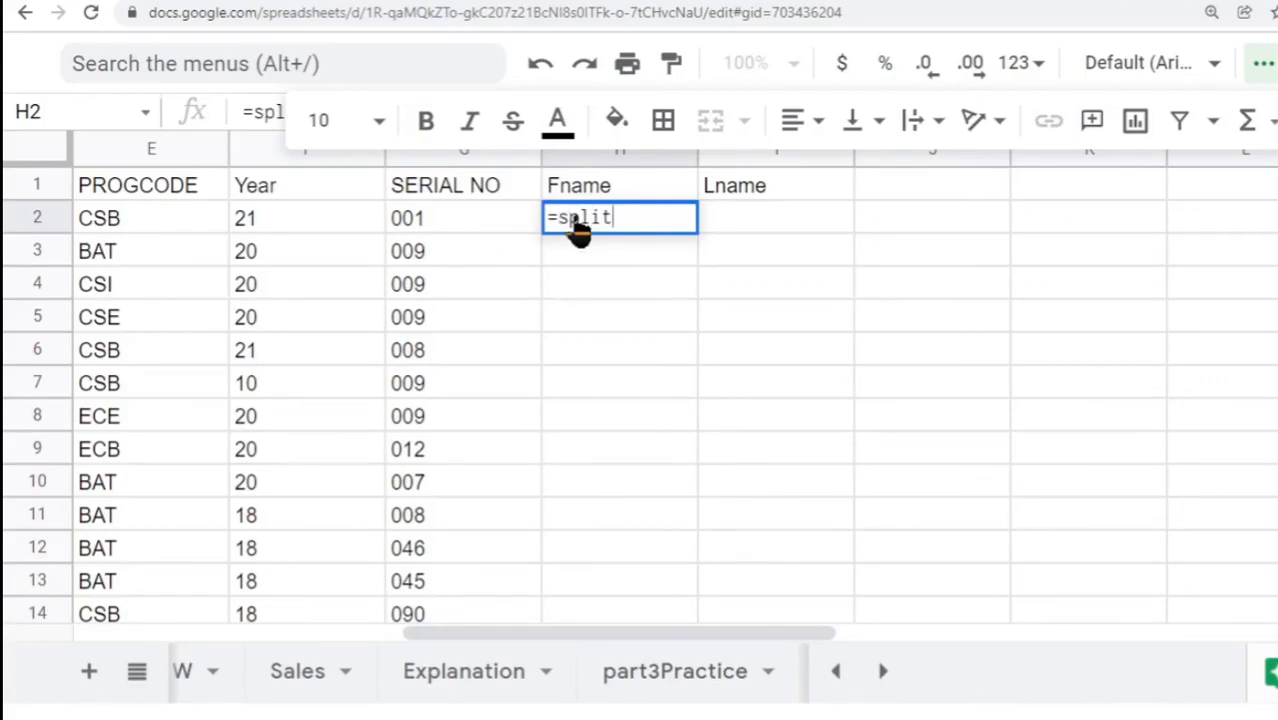
type("(")
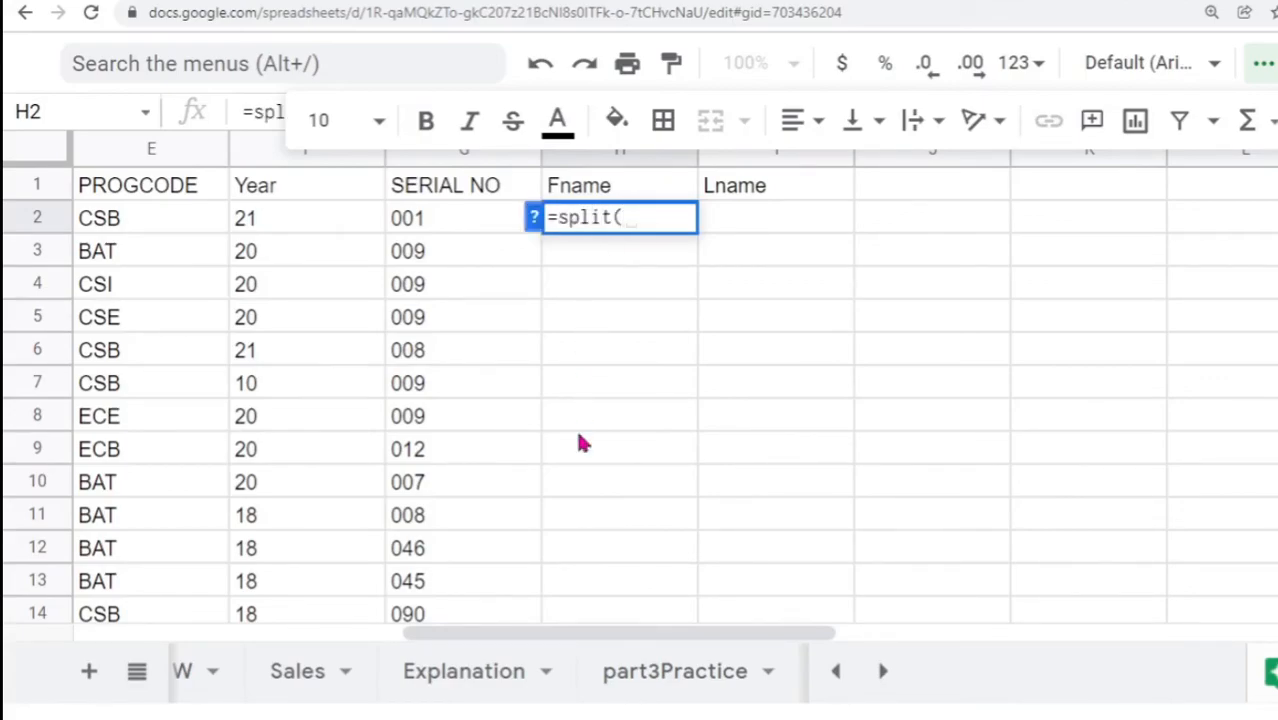
left_click_drag(497, 642, 270, 645)
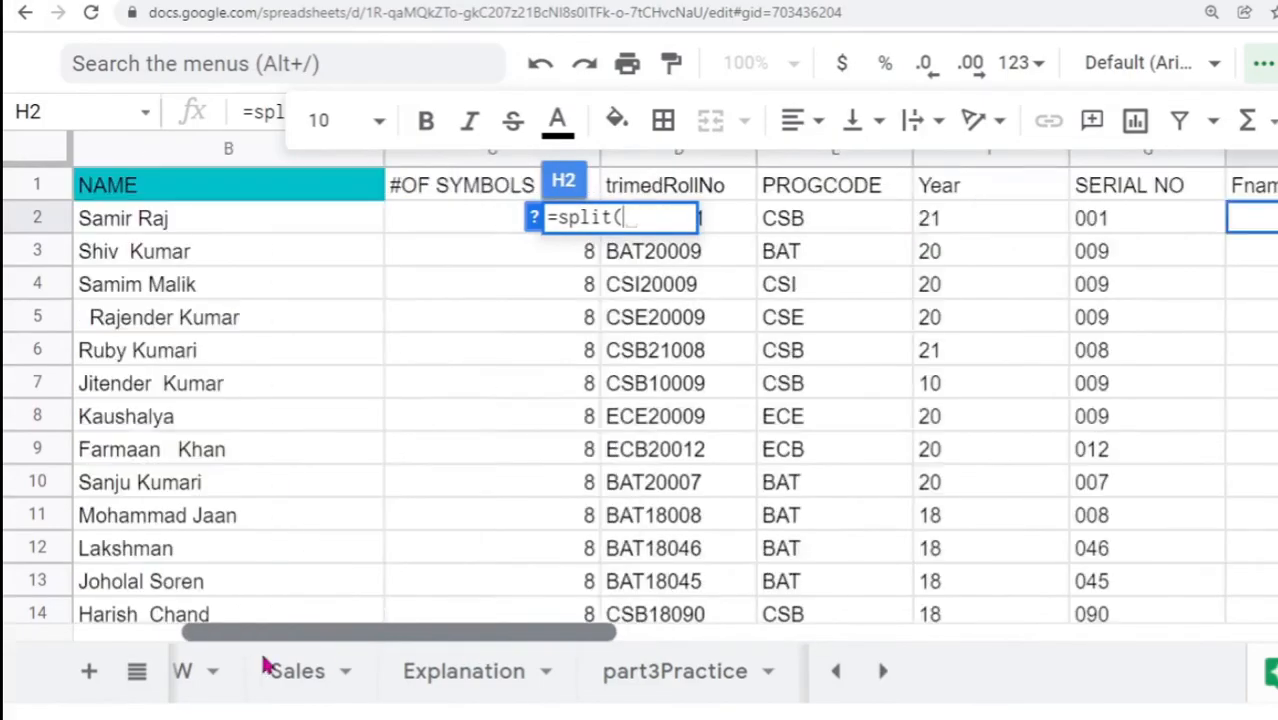
left_click(143, 233)
type(",\" \"")
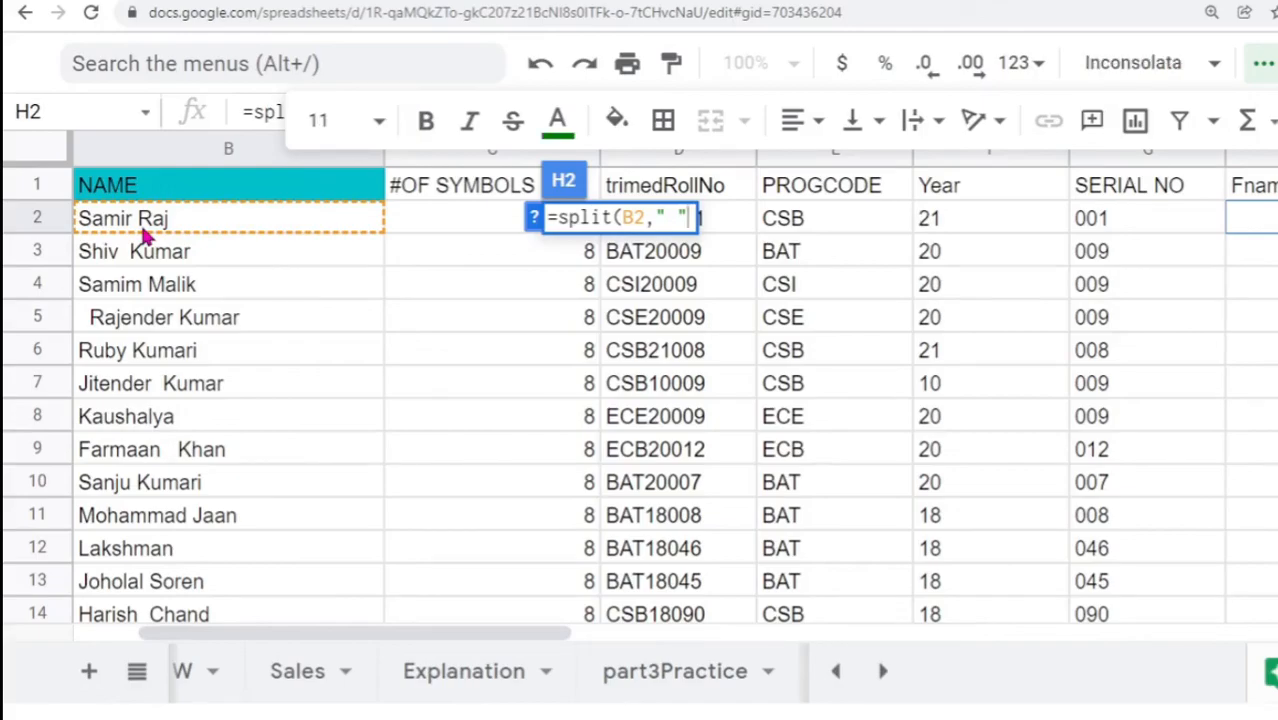
type(")")
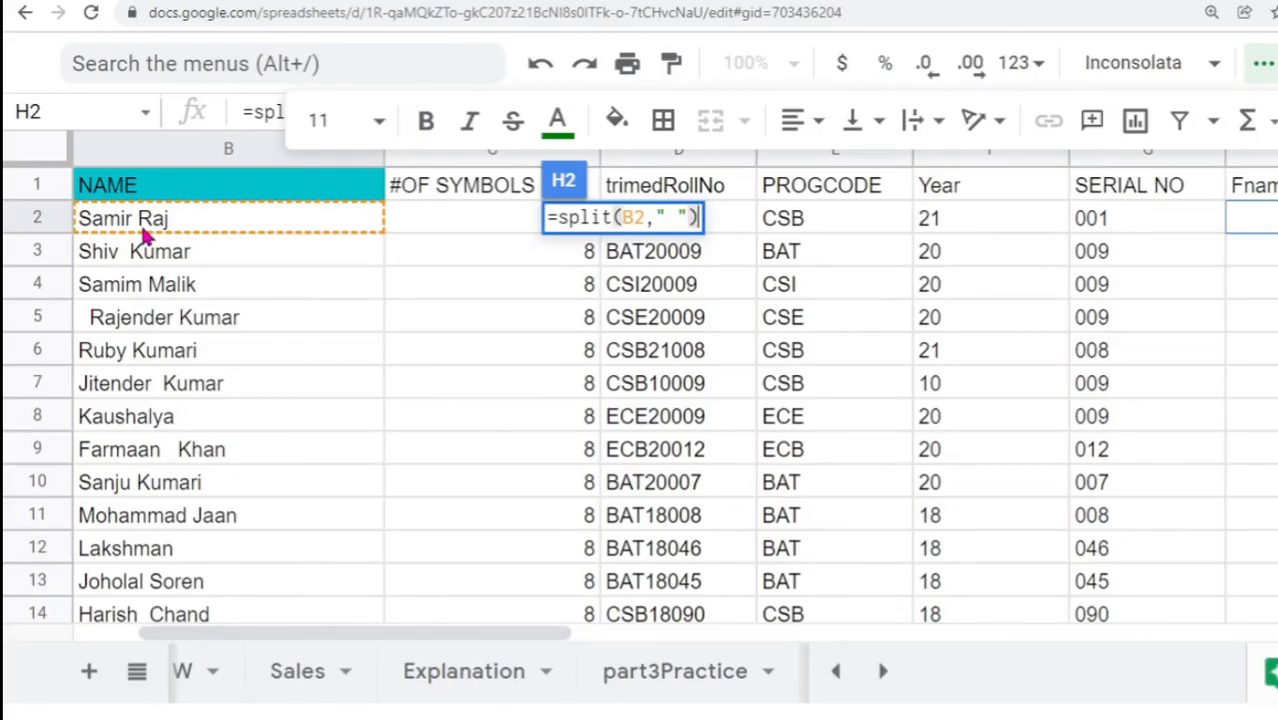
key("Return")
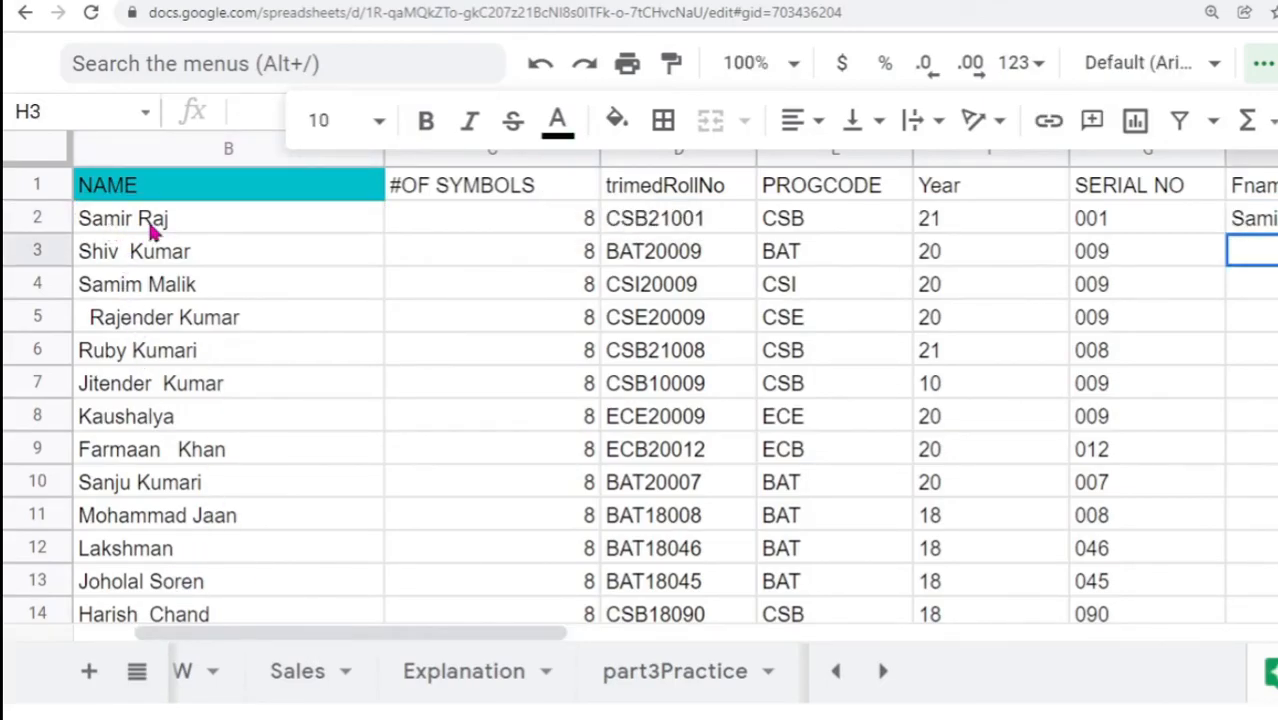
- Fill the SPLIT formula from H2 down to H17 and compare the Fname and Lname columns with the NAME column
left_click_drag(234, 633, 496, 638)
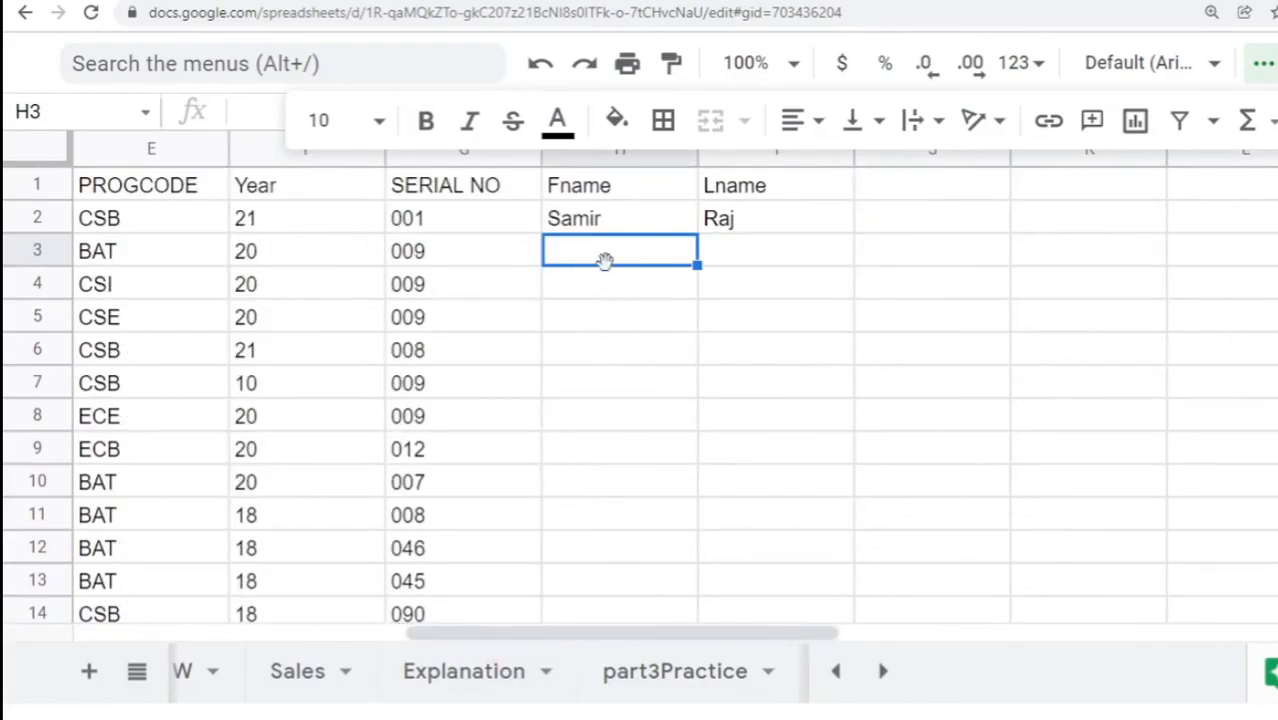
left_click(608, 222)
left_click(785, 230)
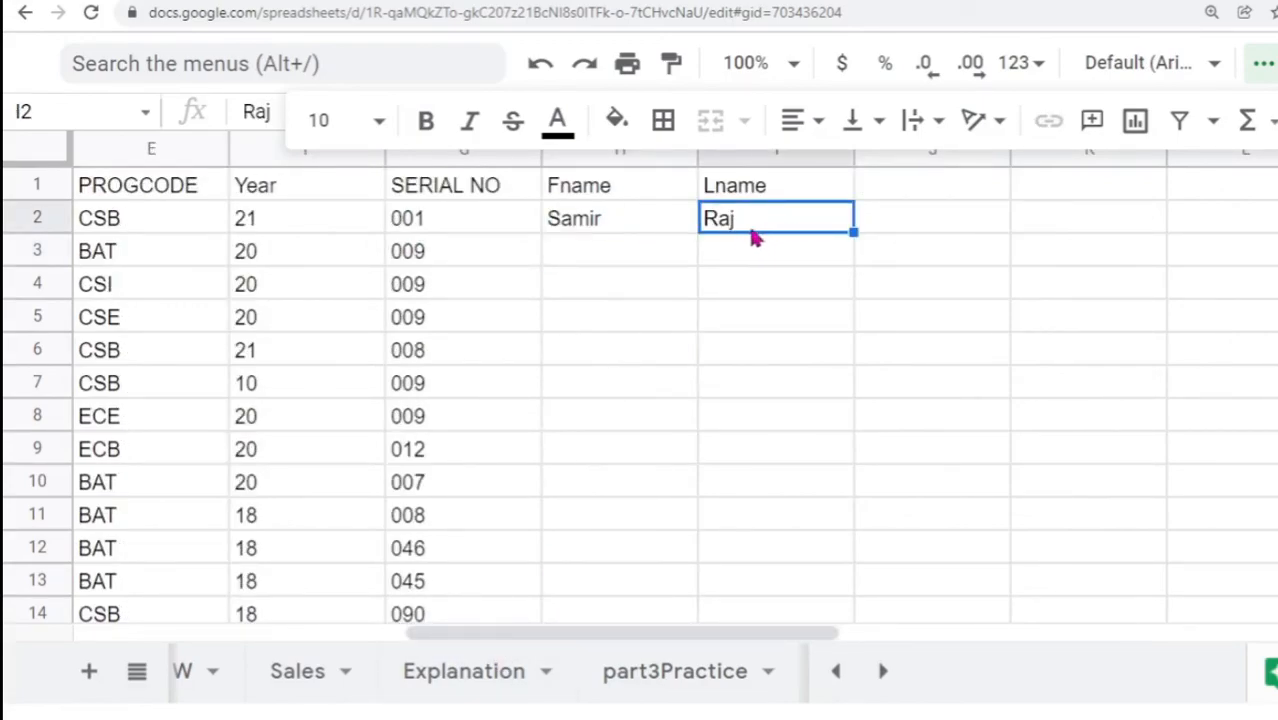
left_click(620, 230)
left_click_drag(699, 240, 701, 528)
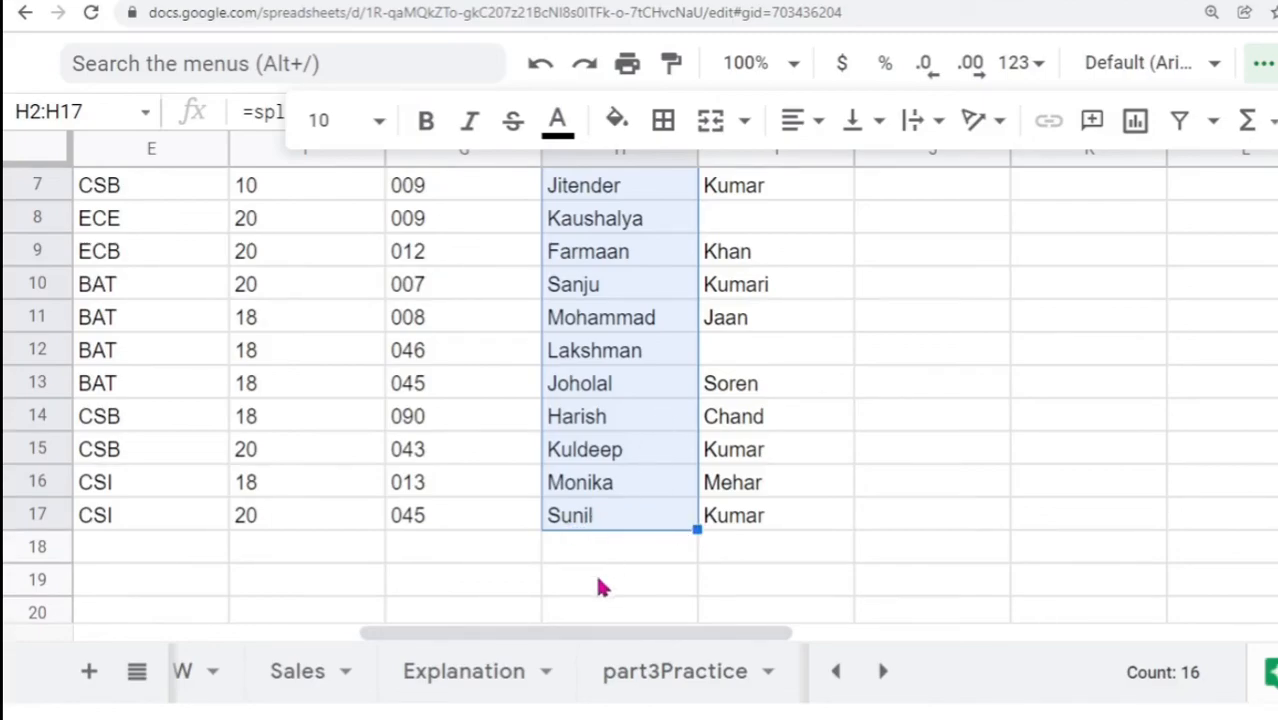
scroll(600, 585, "up", 2)
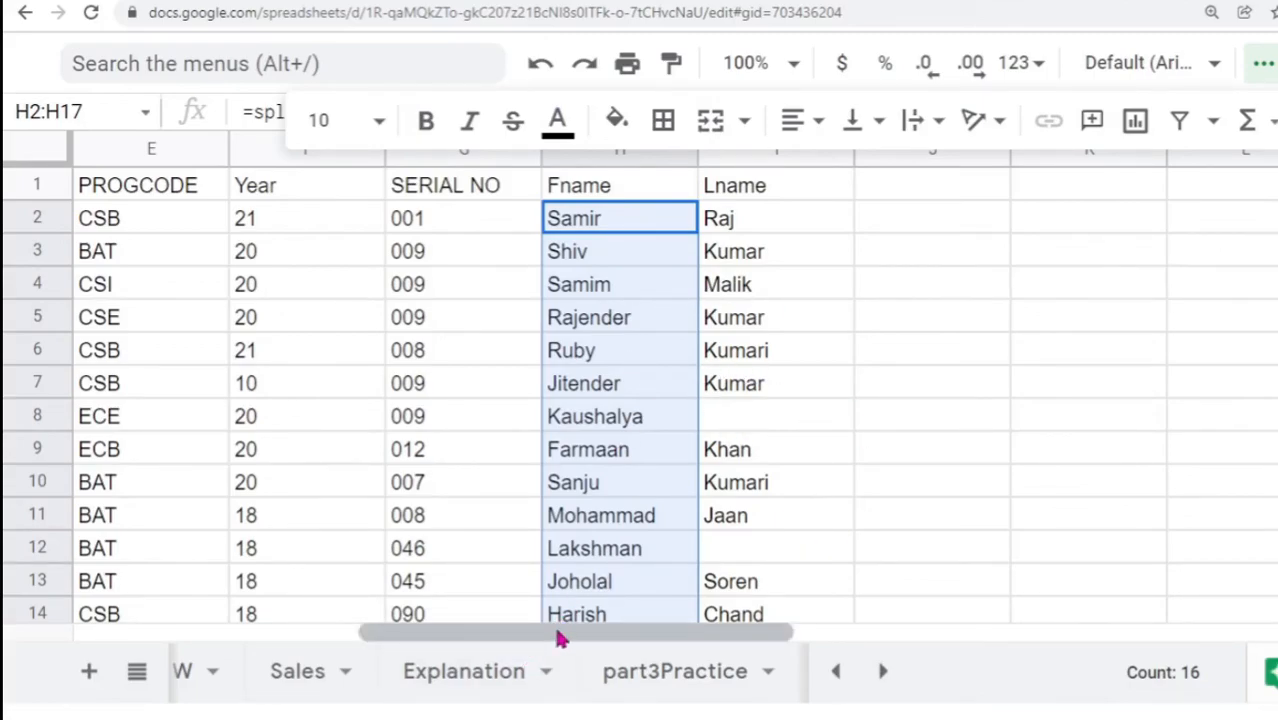
left_click_drag(533, 644, 112, 632)
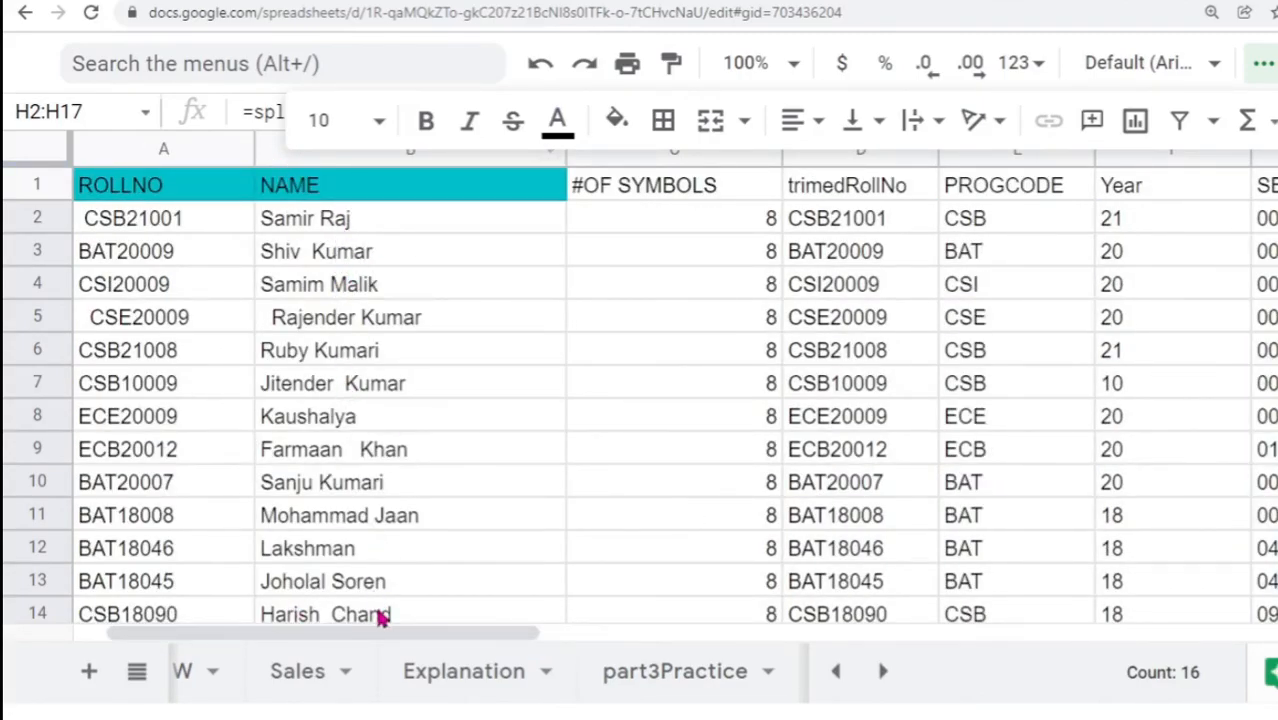
left_click_drag(331, 640, 573, 640)
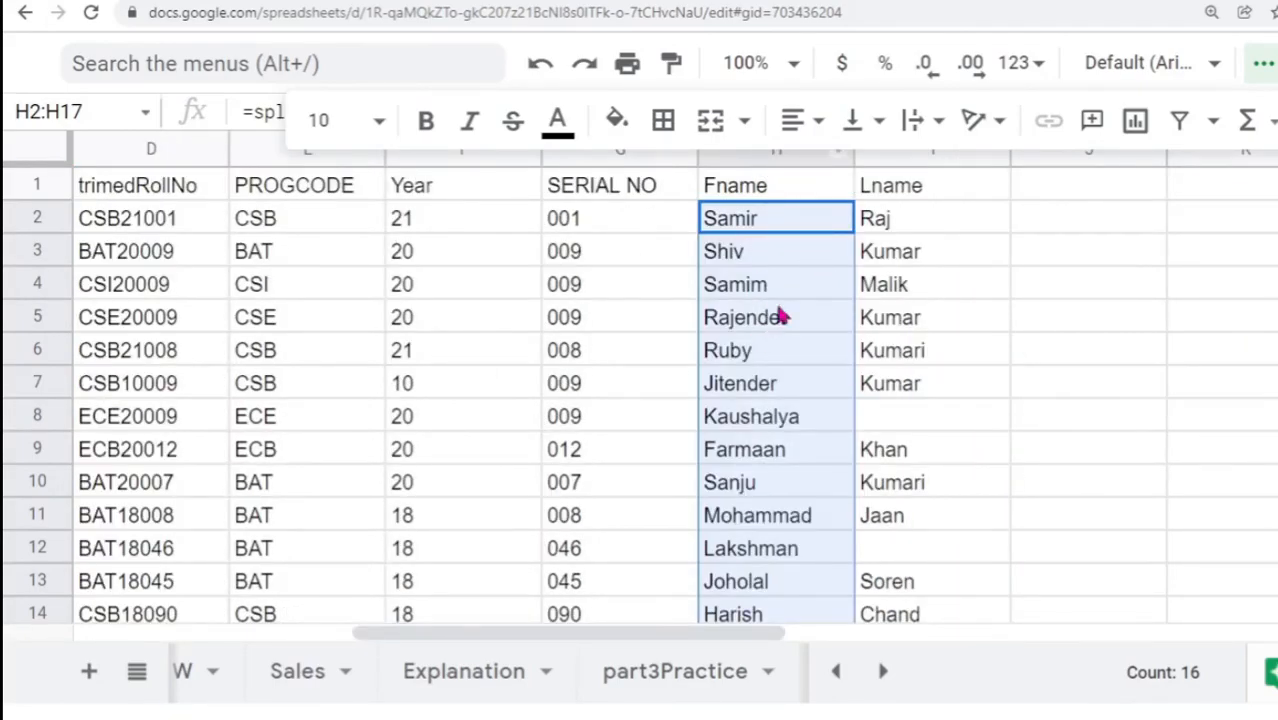